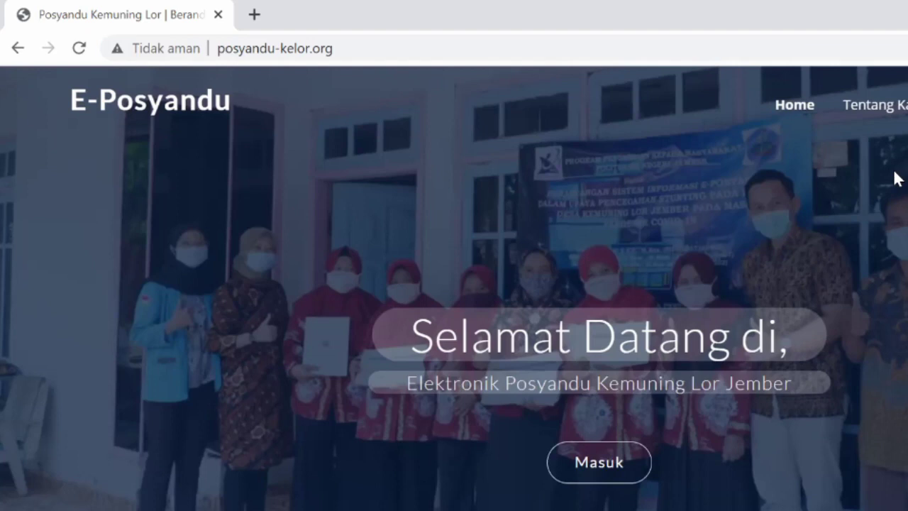
Open the E-Posyandu login form and sign in with the account username and password.
{"action": "left_click", "coordinate": [591, 463]}
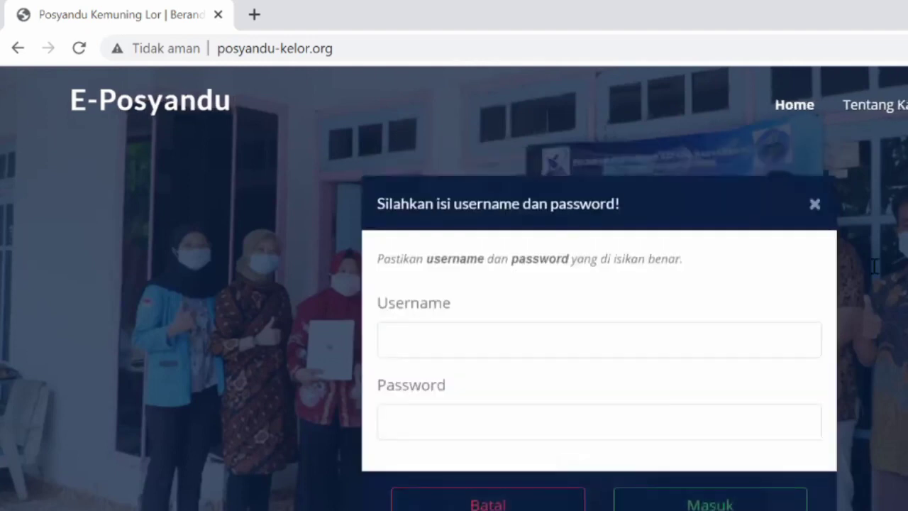
{"action": "left_click", "coordinate": [493, 339]}
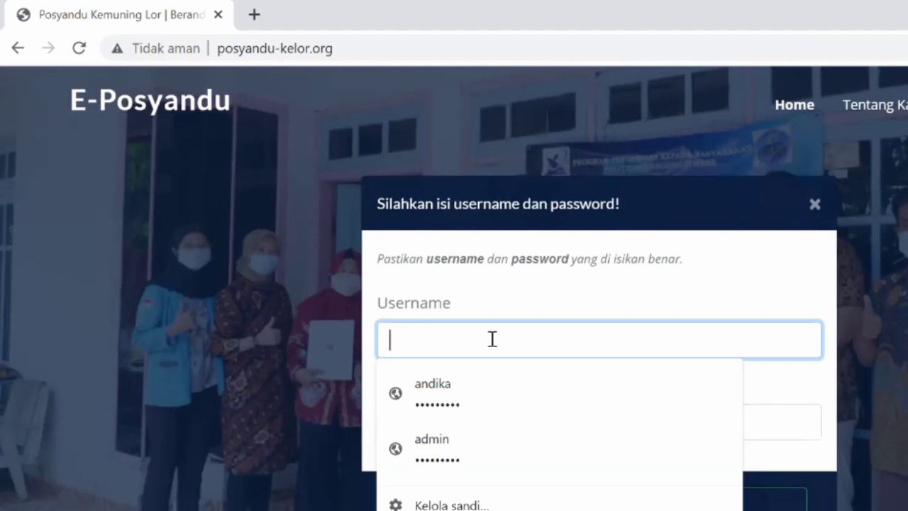
{"action": "type", "text": "andika"}
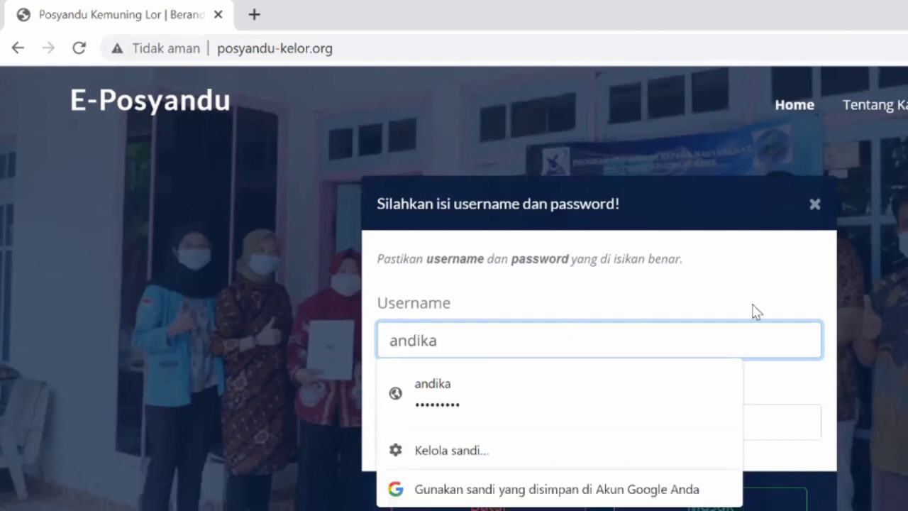
{"action": "left_click", "coordinate": [831, 304]}
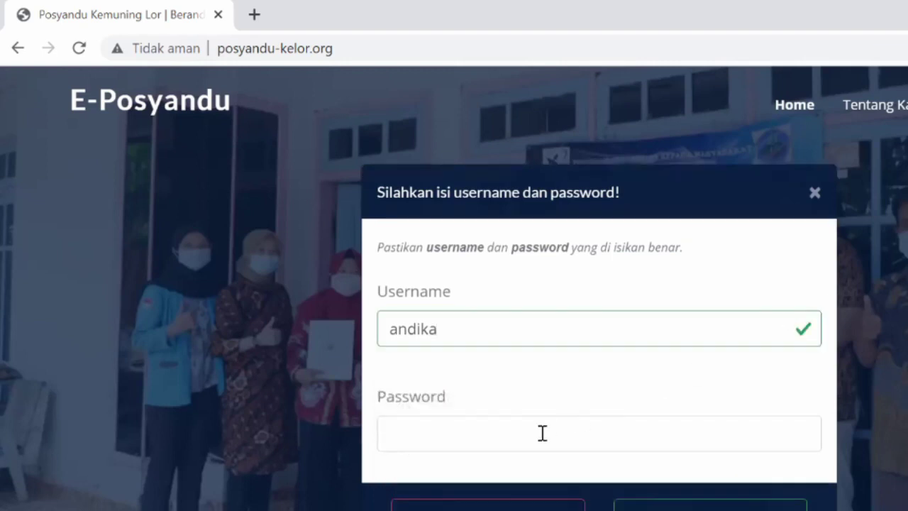
{"action": "left_click", "coordinate": [542, 433]}
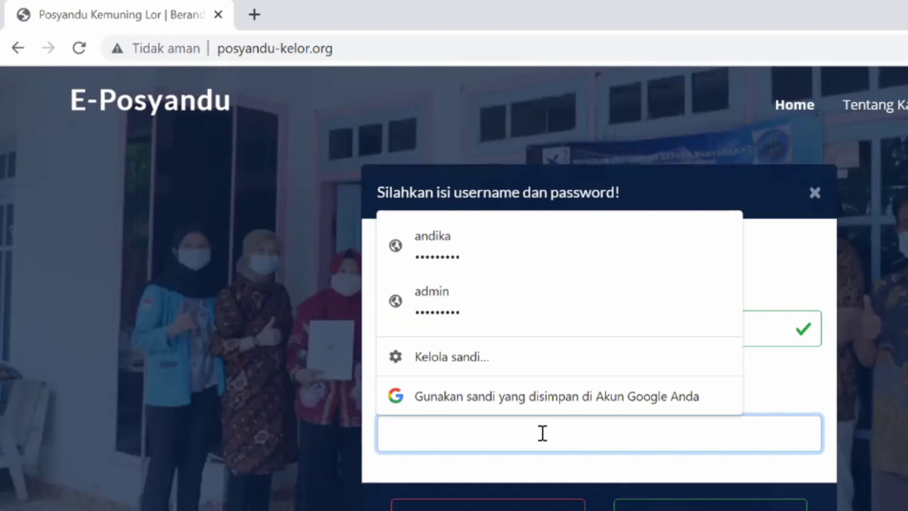
{"action": "type", "text": "*********"}
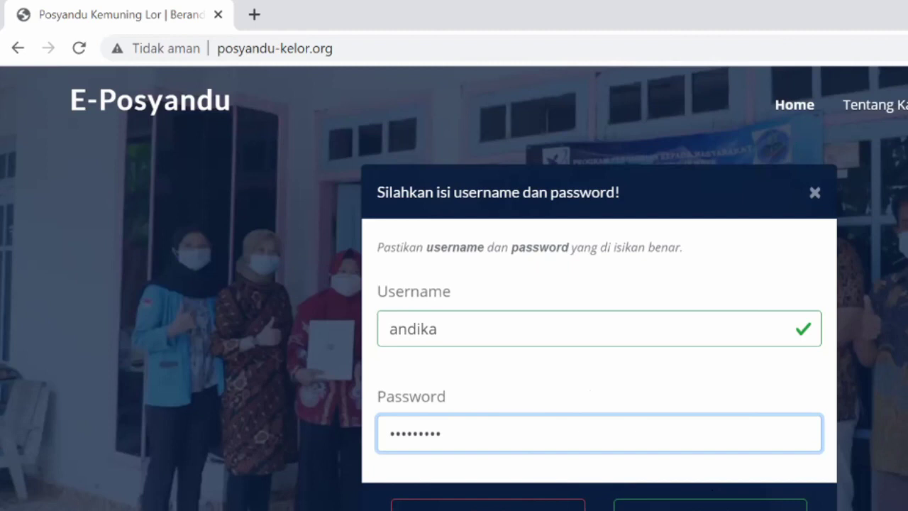
{"action": "key", "text": "Tab"}
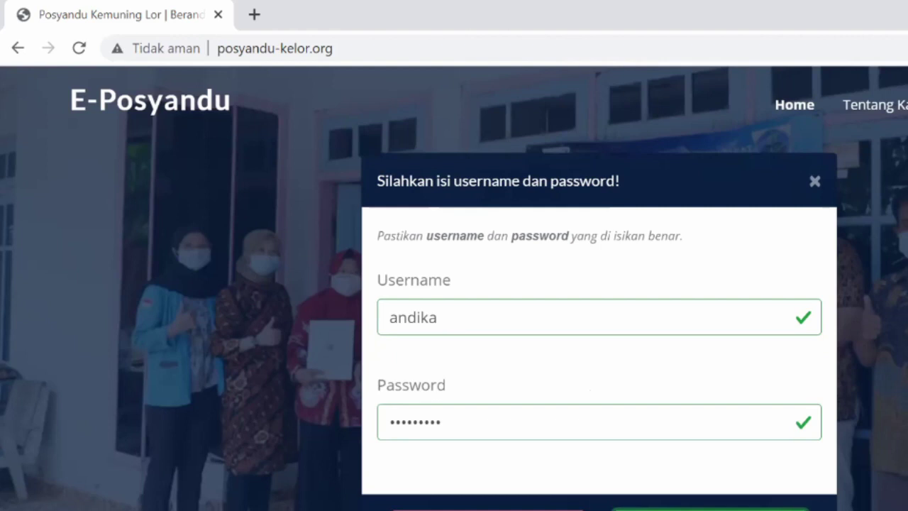
{"action": "key", "text": "Return"}
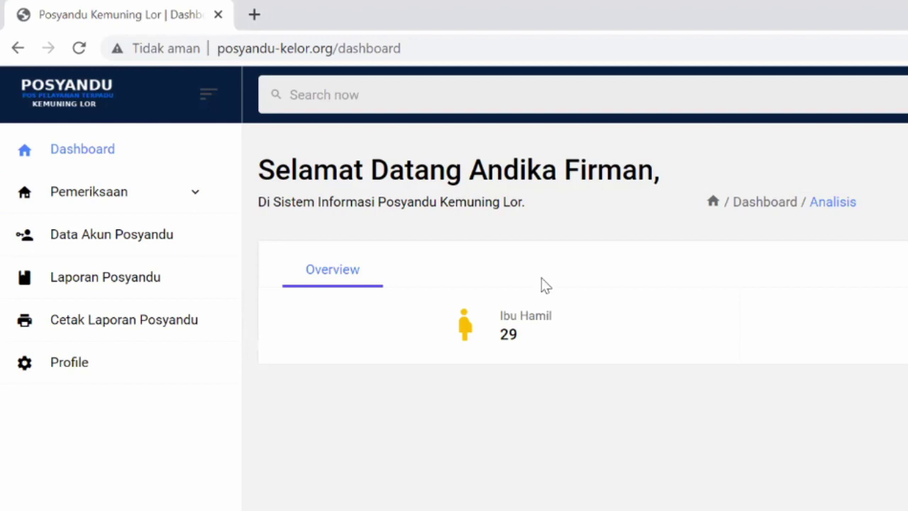
Reload the dashboard and sign in again by entering the username and account password.
{"action": "key", "text": "F5"}
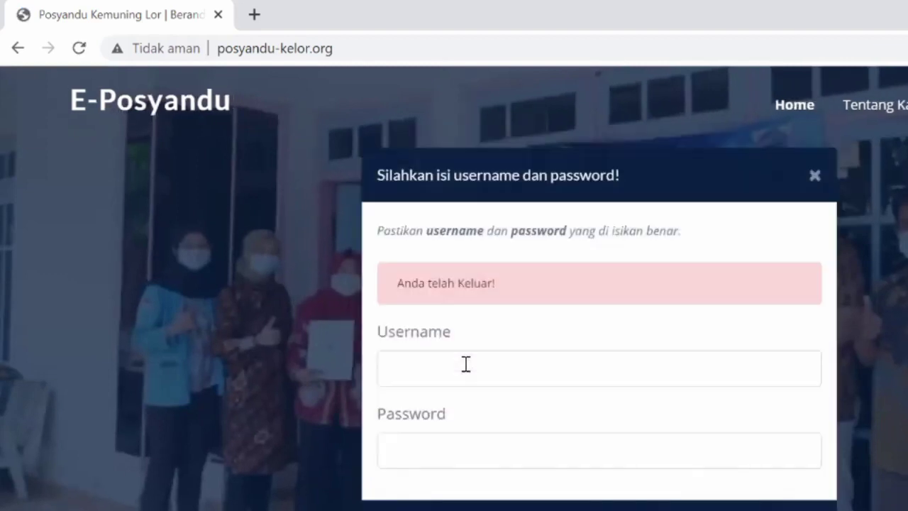
{"action": "left_click", "coordinate": [466, 364]}
{"action": "type", "text": "andika"}
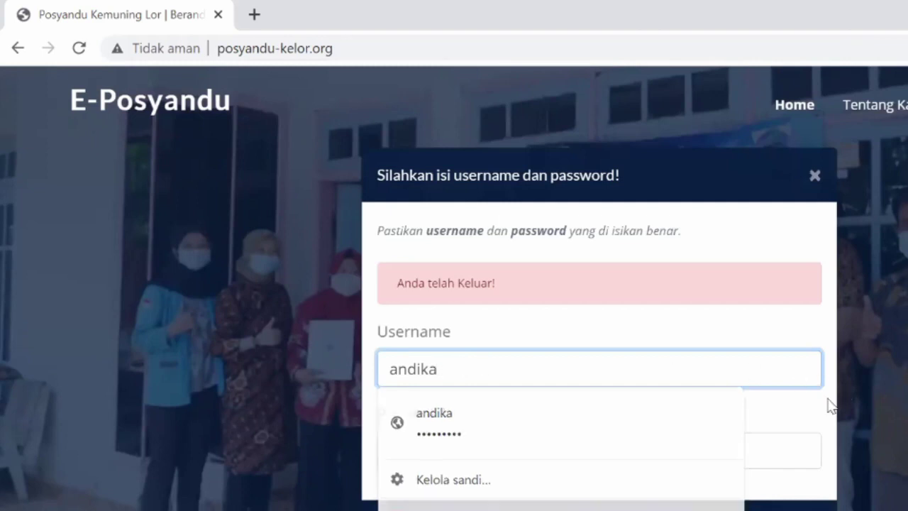
{"action": "scroll", "coordinate": [653, 440], "scroll_direction": "down", "scroll_amount": 1}
{"action": "left_click", "coordinate": [466, 469]}
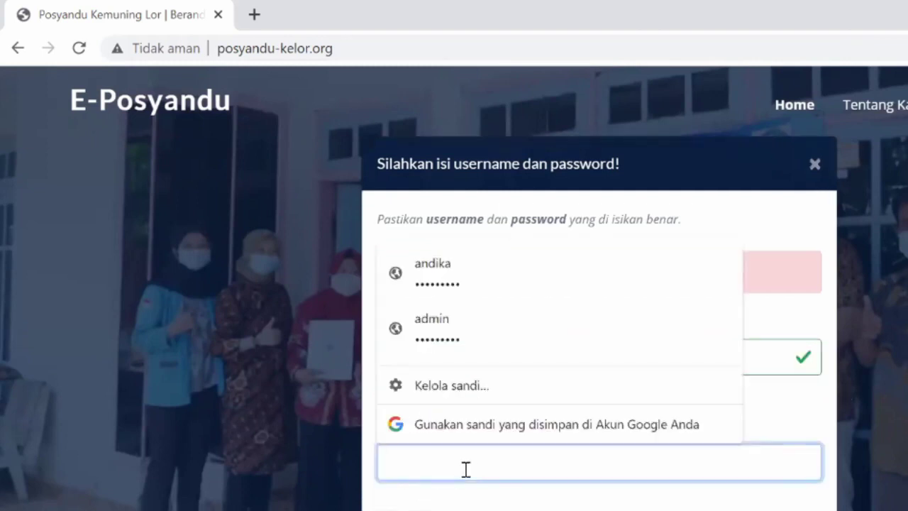
{"action": "type", "text": "*********"}
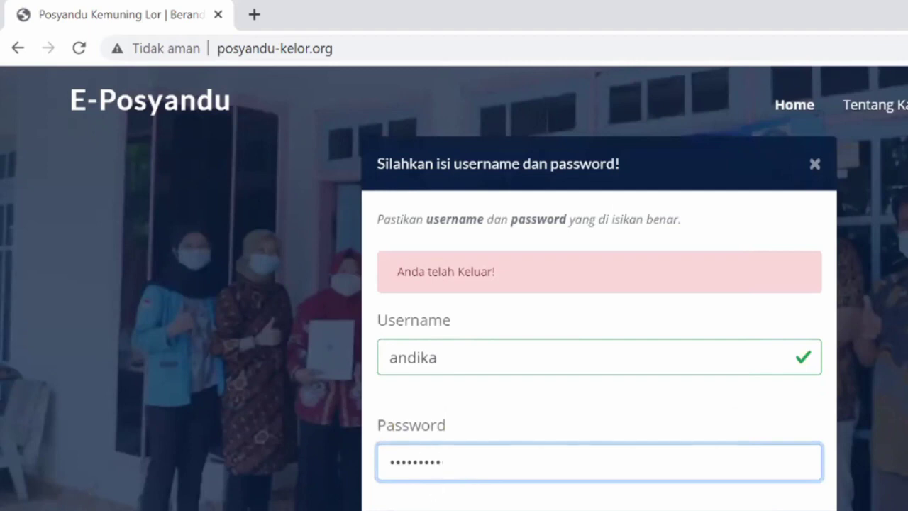
{"action": "key", "text": "Tab"}
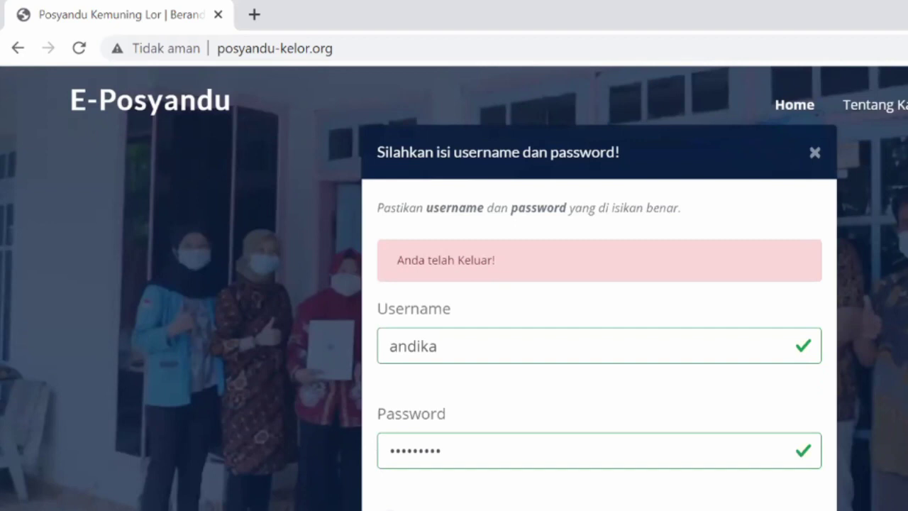
{"action": "key", "text": "Return"}
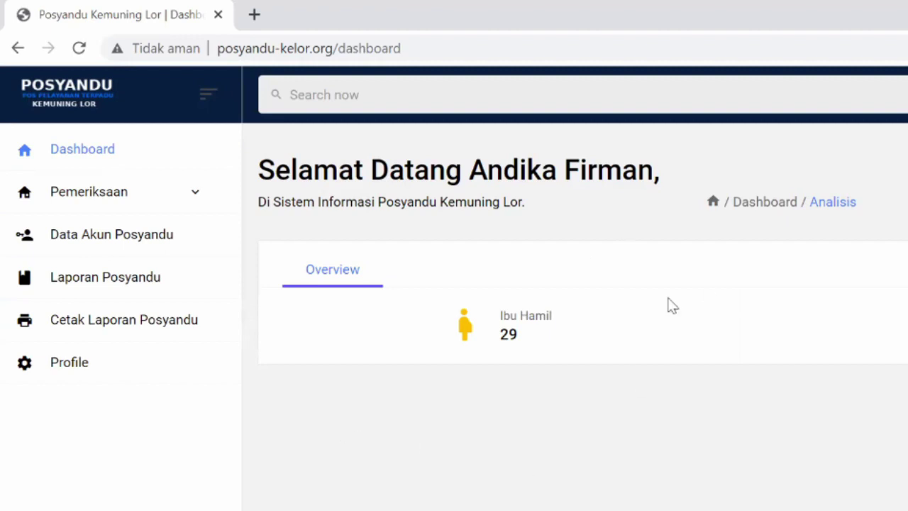
Expand the Pemeriksaan section to view its examination categories.
{"action": "left_click", "coordinate": [117, 206]}
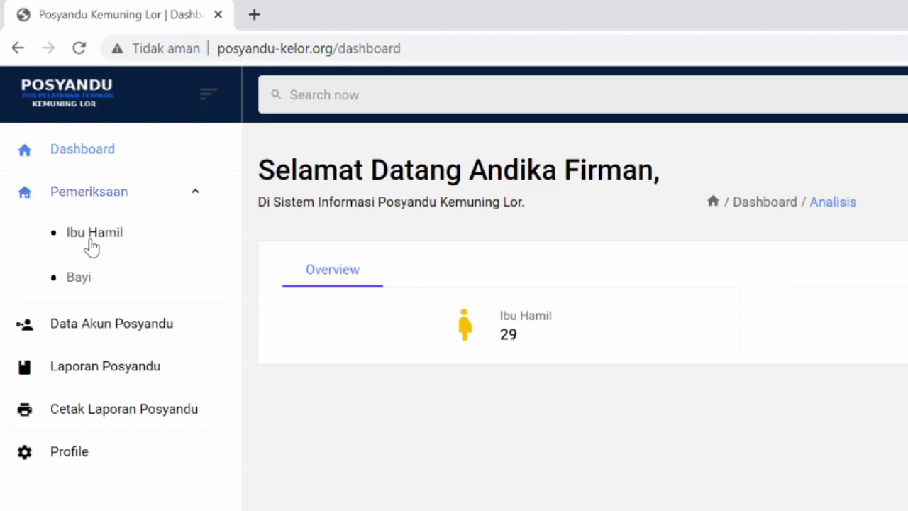
{"action": "left_click", "coordinate": [101, 201]}
{"action": "left_click", "coordinate": [102, 202]}
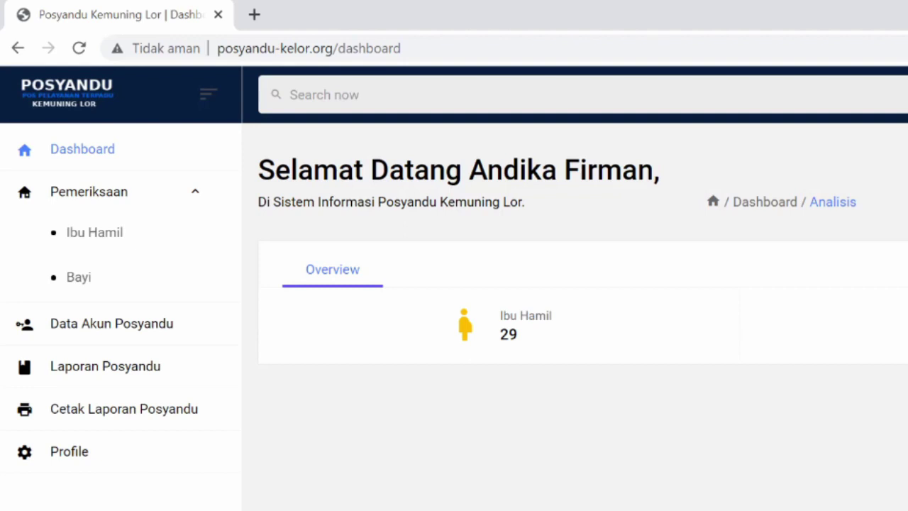
Refresh the expired session and log back in with the saved username and password.
{"action": "key", "text": "F5"}
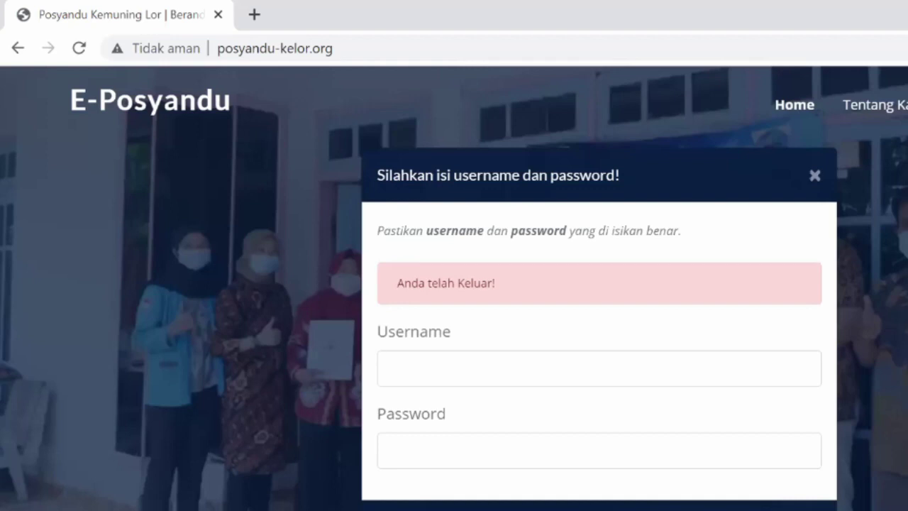
{"action": "left_click", "coordinate": [537, 371]}
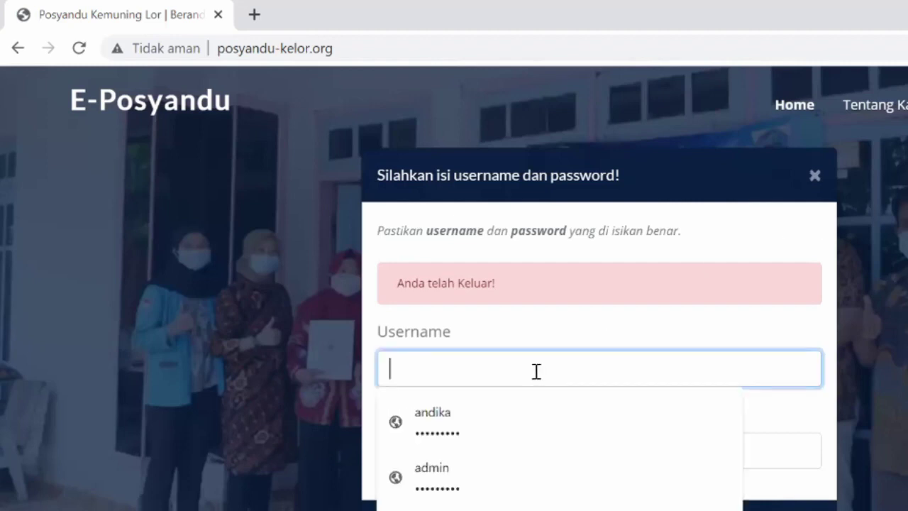
{"action": "left_click", "coordinate": [497, 438]}
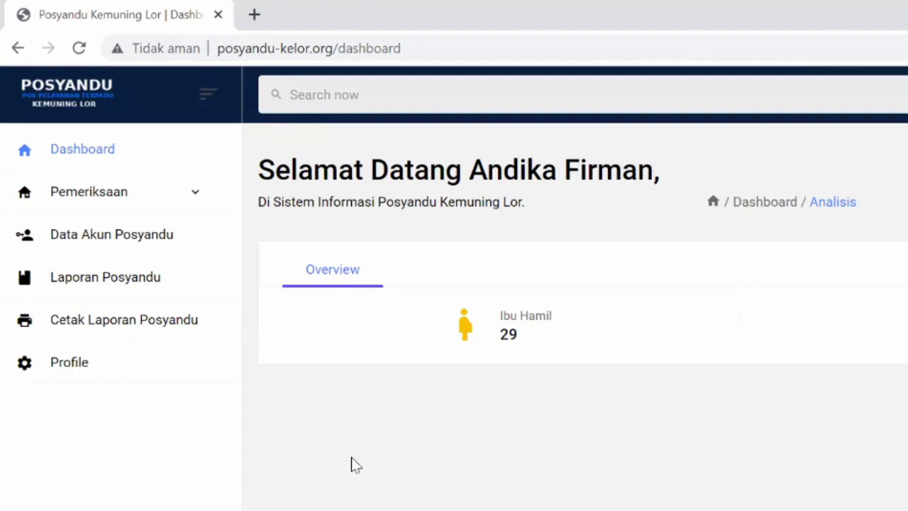
Open the Ibu Hamil data list within the Pemeriksaan section.
{"action": "left_click", "coordinate": [132, 272]}
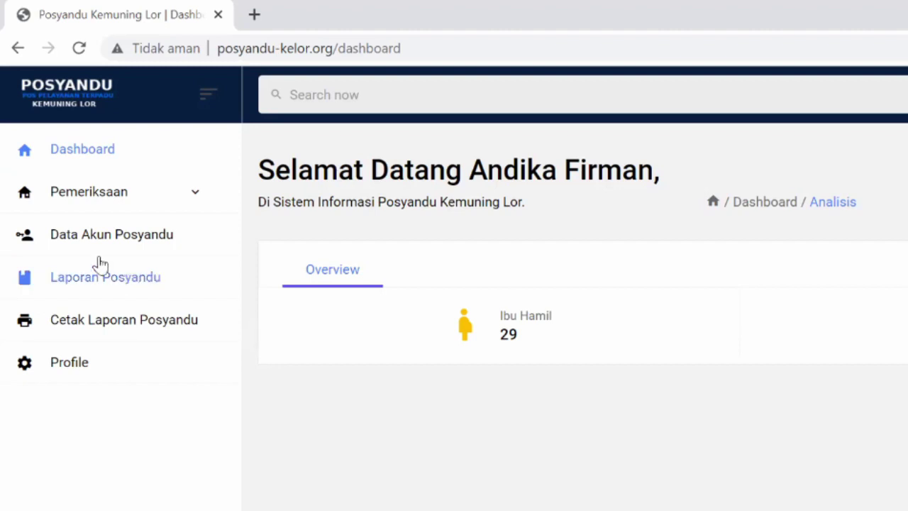
{"action": "left_click", "coordinate": [77, 198]}
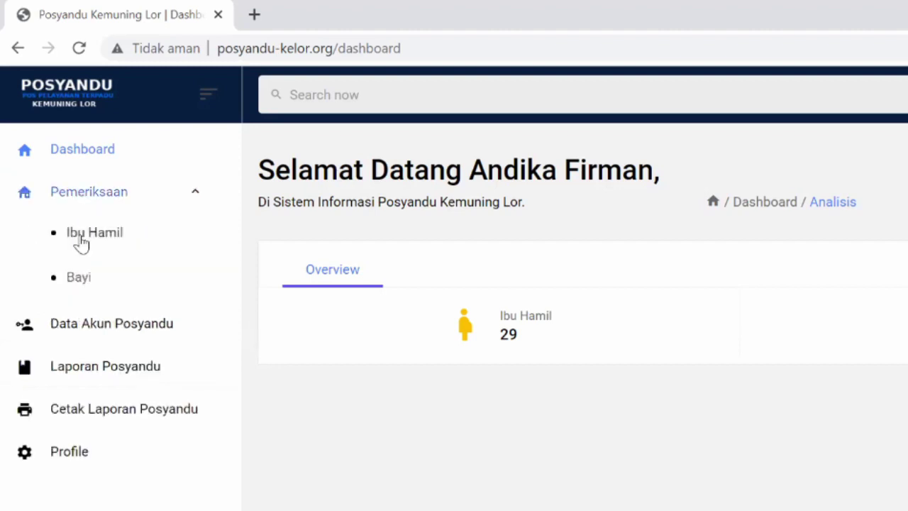
{"action": "left_click", "coordinate": [94, 242]}
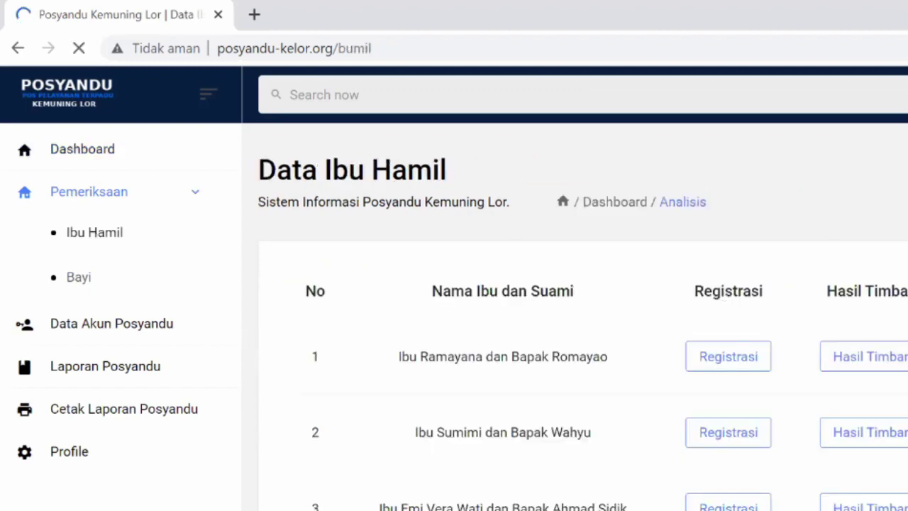
Look through the Ibu Hamil table and open the Tambah Data form for a new record.
{"action": "scroll", "coordinate": [454, 316], "scroll_direction": "down", "scroll_amount": 2}
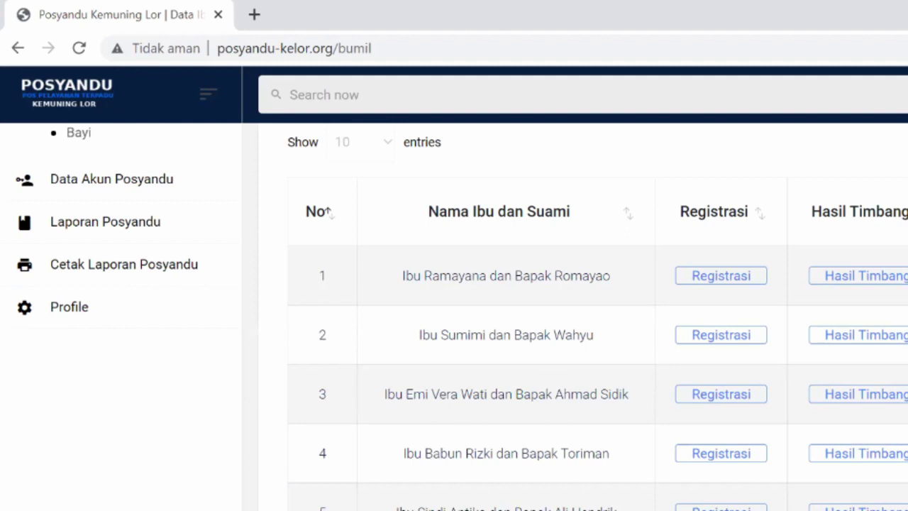
{"action": "scroll", "coordinate": [568, 319], "scroll_direction": "up", "scroll_amount": 2}
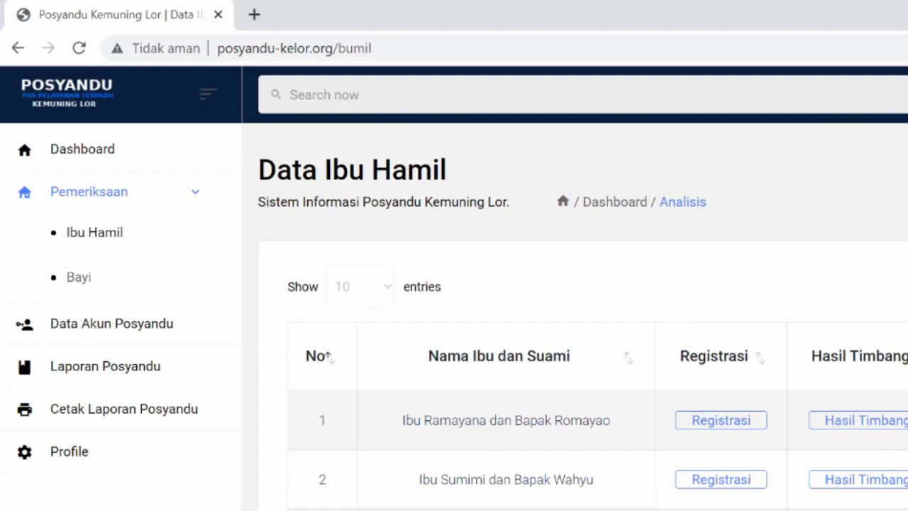
{"action": "scroll", "coordinate": [567, 320], "scroll_direction": "down", "scroll_amount": 1}
{"action": "scroll", "coordinate": [567, 319], "scroll_direction": "up", "scroll_amount": 1}
{"action": "key", "text": "F5"}
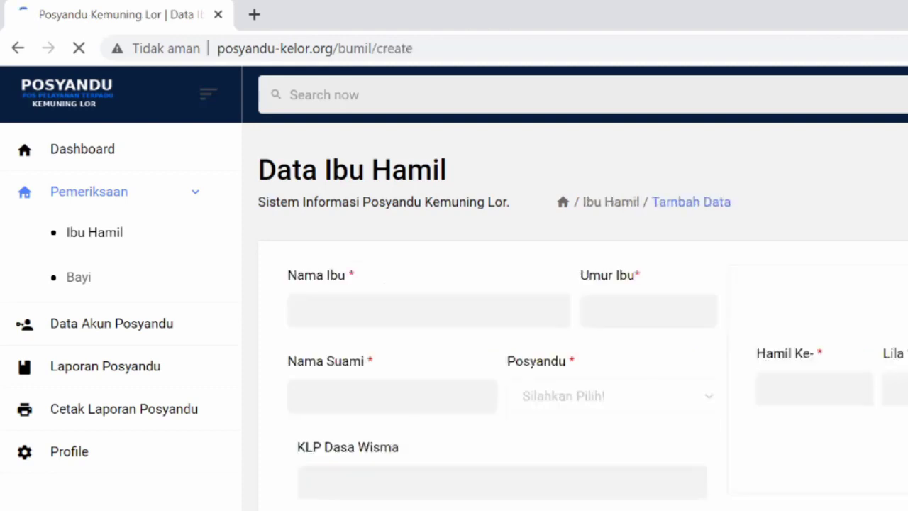
{"action": "scroll", "coordinate": [462, 316], "scroll_direction": "down", "scroll_amount": 2}
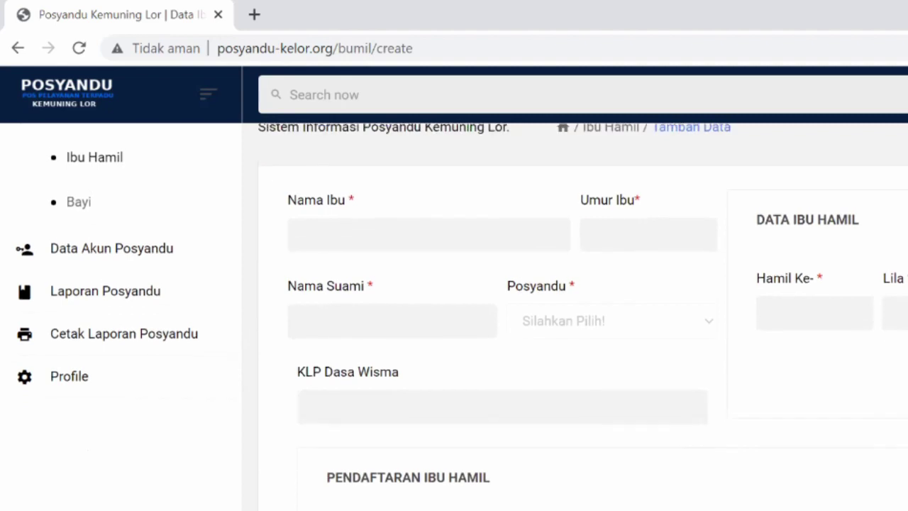
Fill in the mother's name, set Umur Ibu to 29, and enter the husband's name.
{"action": "left_click", "coordinate": [475, 241]}
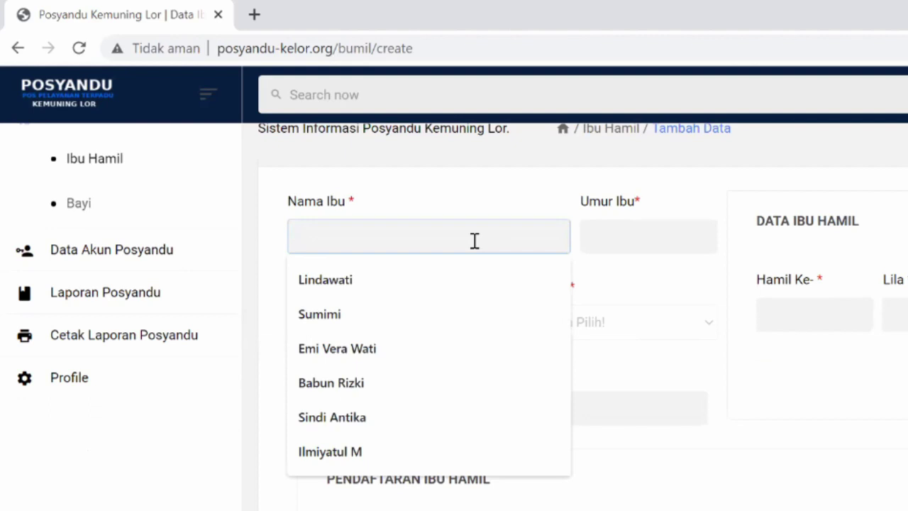
{"action": "type", "text": "Maya"}
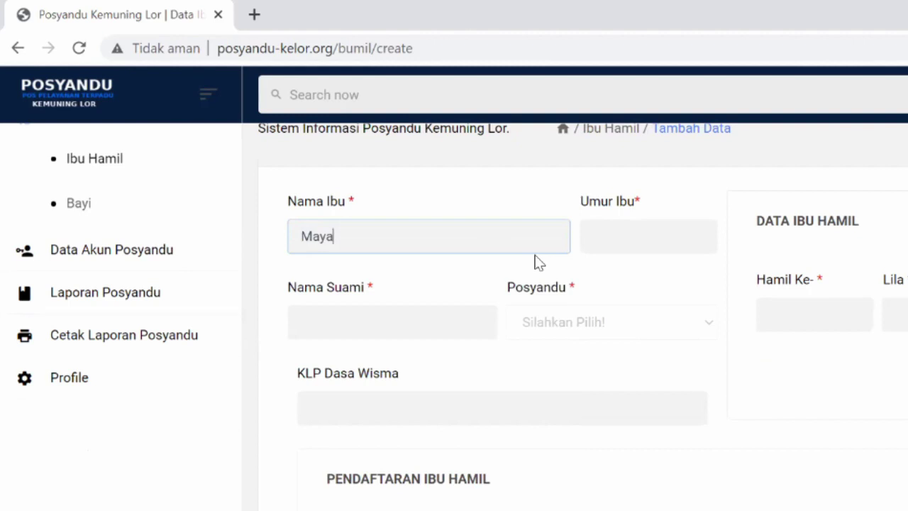
{"action": "left_click", "coordinate": [593, 243]}
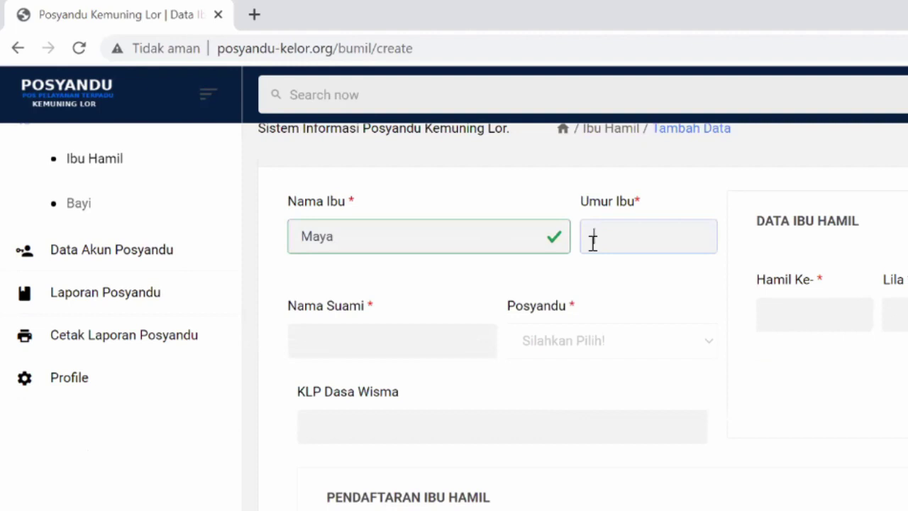
{"action": "type", "text": "29"}
{"action": "left_click", "coordinate": [441, 342]}
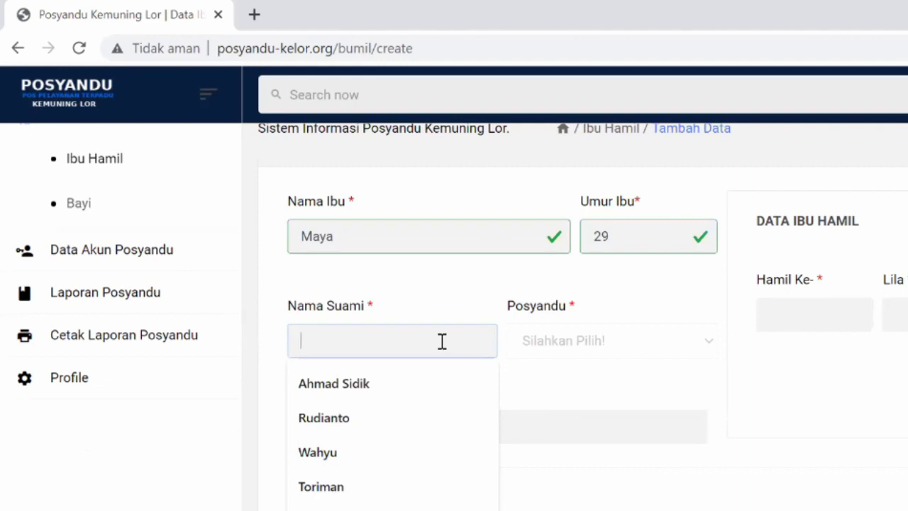
{"action": "type", "text": "Romeo"}
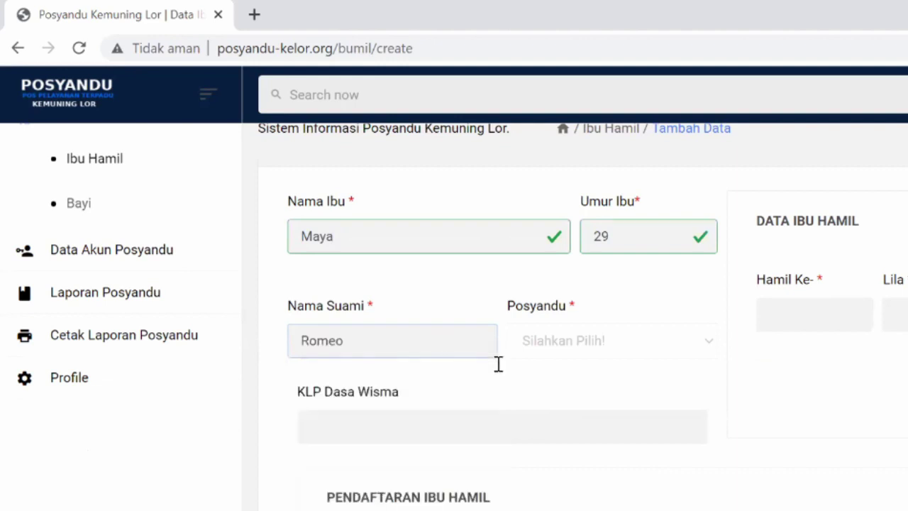
Choose Posyandu Manggis 18 as the Posyandu and set Hamil Ke- to 2.
{"action": "left_click", "coordinate": [687, 348]}
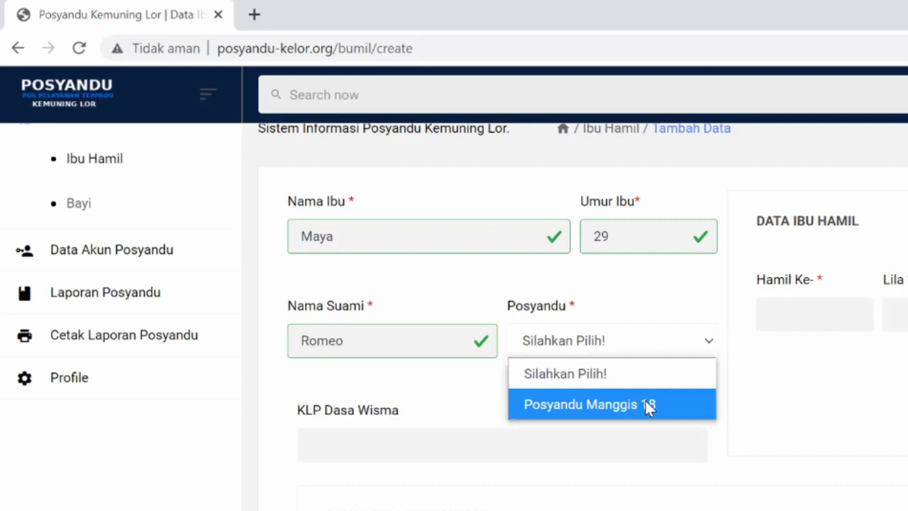
{"action": "left_click", "coordinate": [635, 402]}
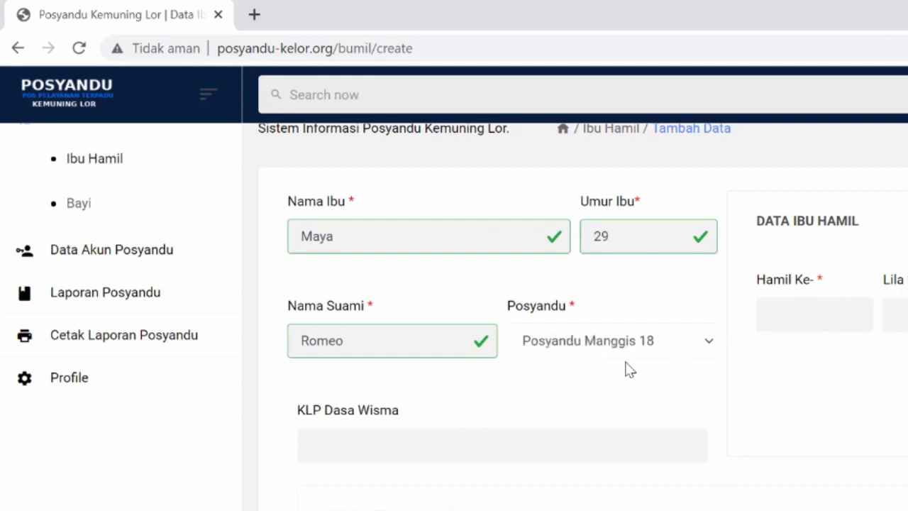
{"action": "left_click", "coordinate": [797, 317]}
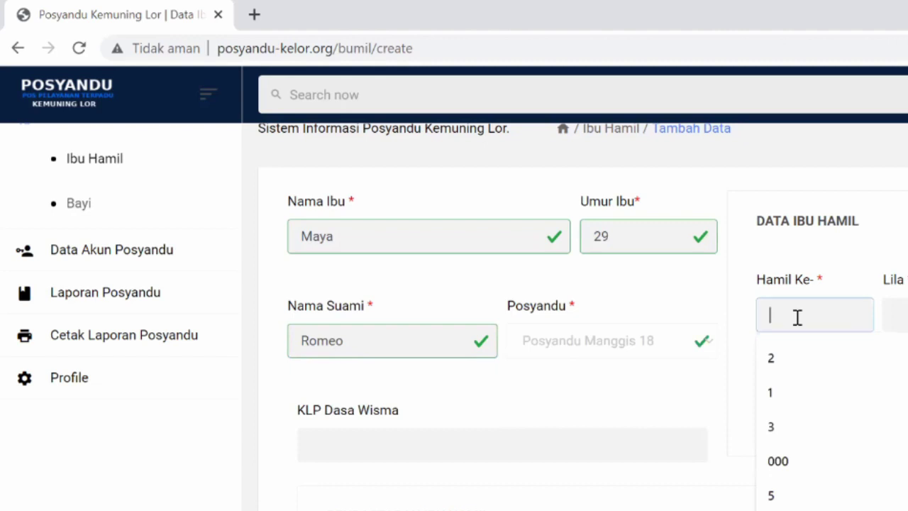
{"action": "type", "text": "2"}
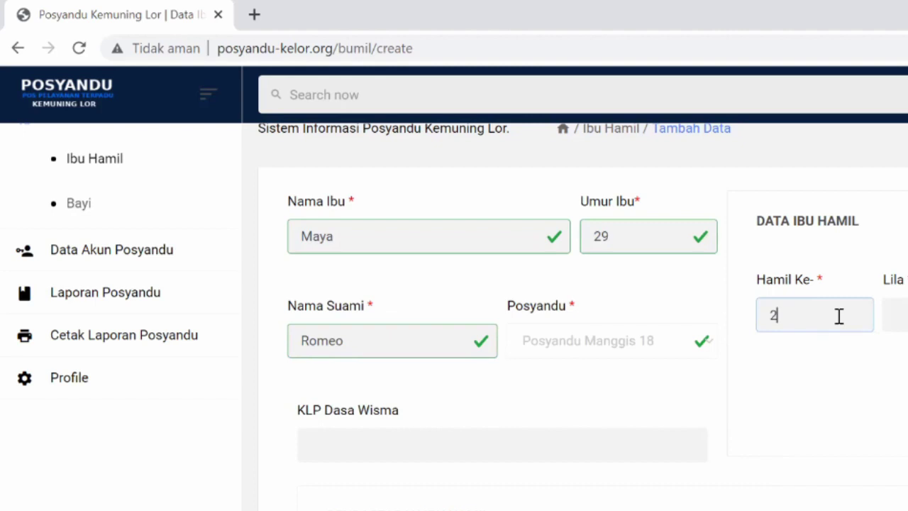
Set Lila to 20 and make the KLP Dasa Wisma field active for input.
{"action": "left_click", "coordinate": [903, 317]}
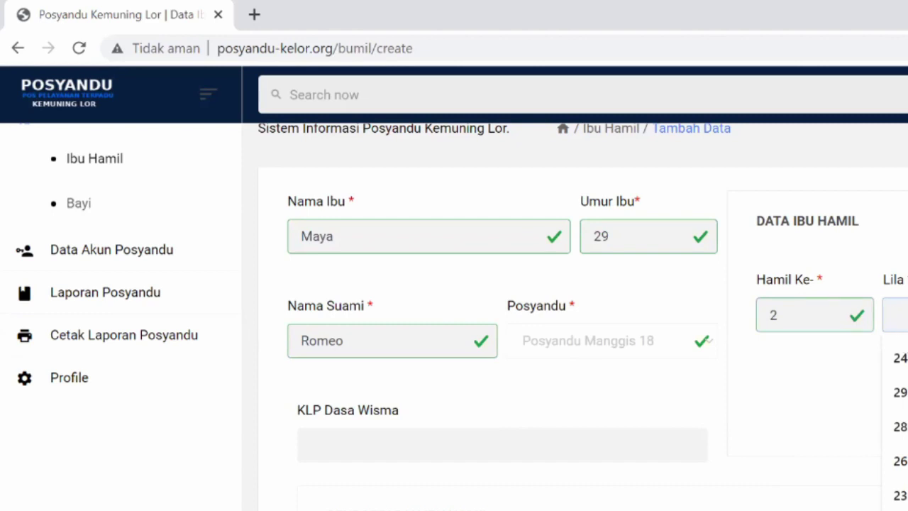
{"action": "type", "text": "20"}
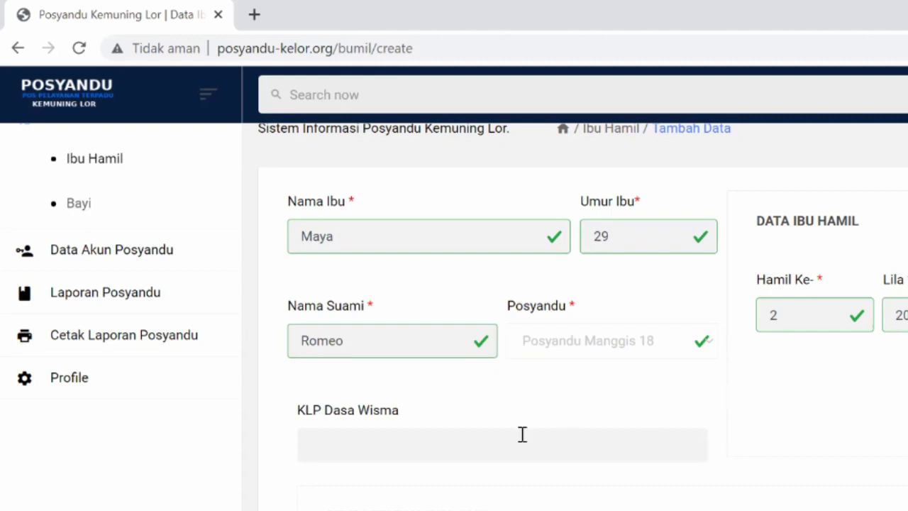
{"action": "left_click", "coordinate": [479, 444]}
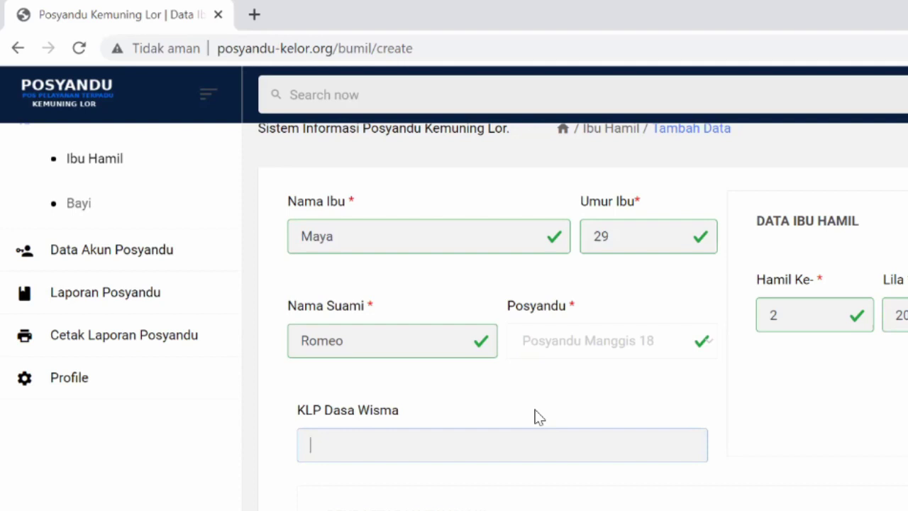
{"action": "type", "text": "kelompok"}
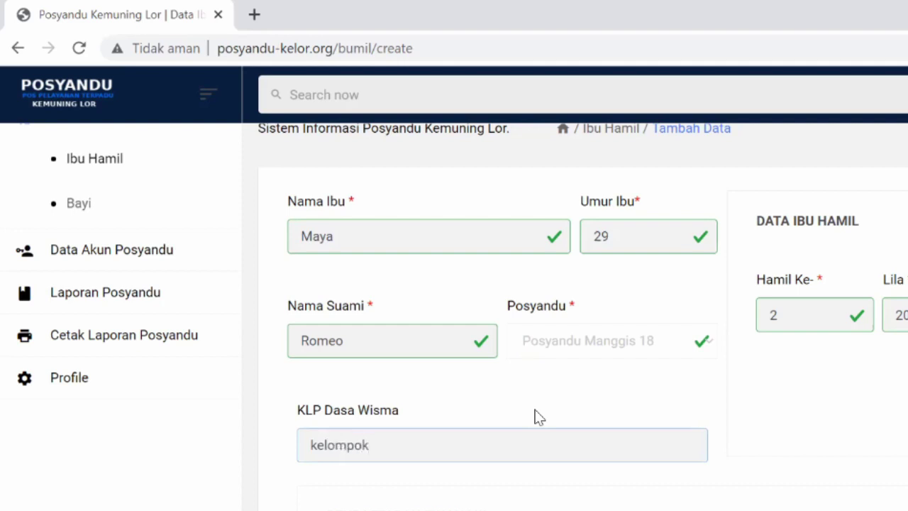
{"action": "key", "text": "BackSpace"}
{"action": "key", "text": "BackSpace"}
{"action": "key", "text": "BackSpace"}
{"action": "key", "text": "BackSpace"}
{"action": "key", "text": "BackSpace"}
{"action": "key", "text": "BackSpace"}
{"action": "key", "text": "BackSpace"}
{"action": "key", "text": "BackSpace"}
Set KLP Dasa Wisma to 10 and leave the field.
{"action": "type", "text": "10"}
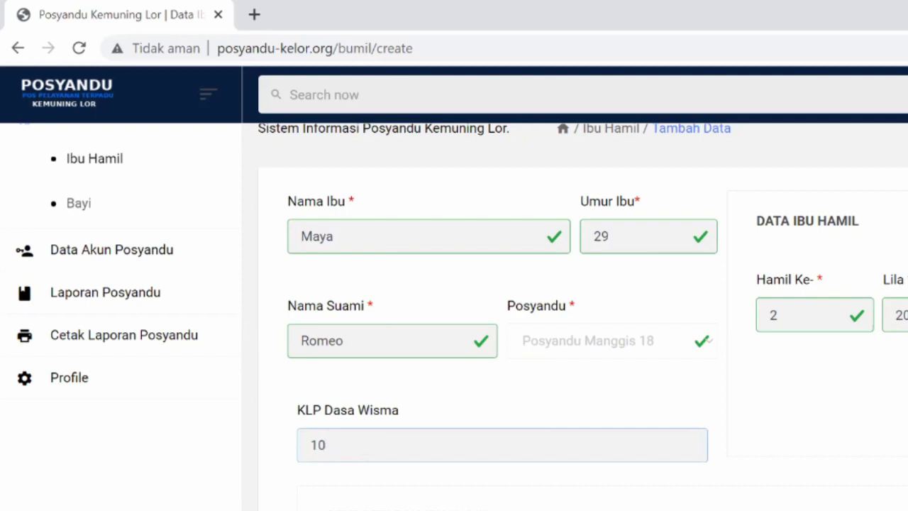
{"action": "scroll", "coordinate": [454, 312], "scroll_direction": "down", "scroll_amount": 3}
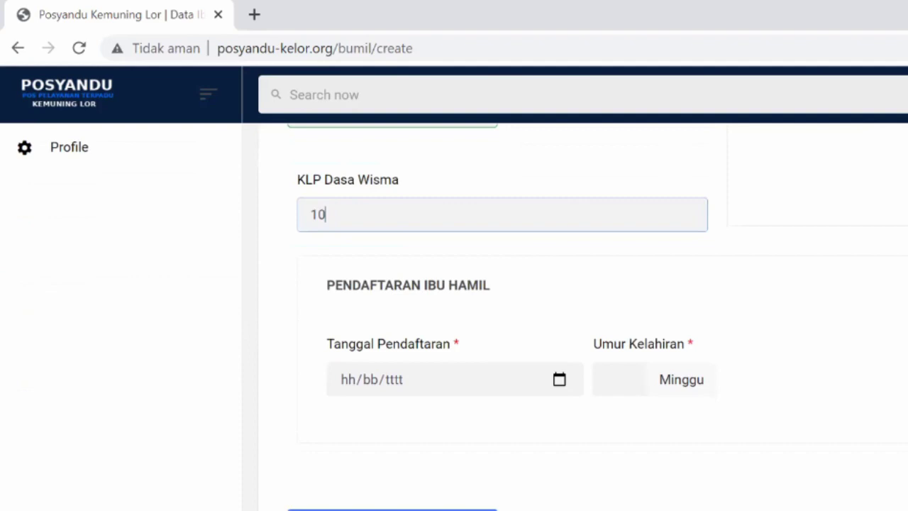
{"action": "scroll", "coordinate": [454, 312], "scroll_direction": "up", "scroll_amount": 3}
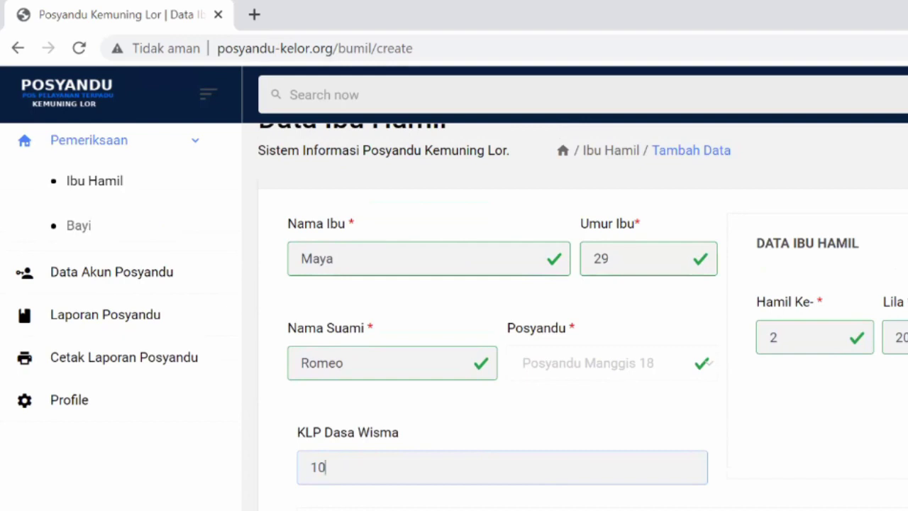
{"action": "key", "text": "Tab"}
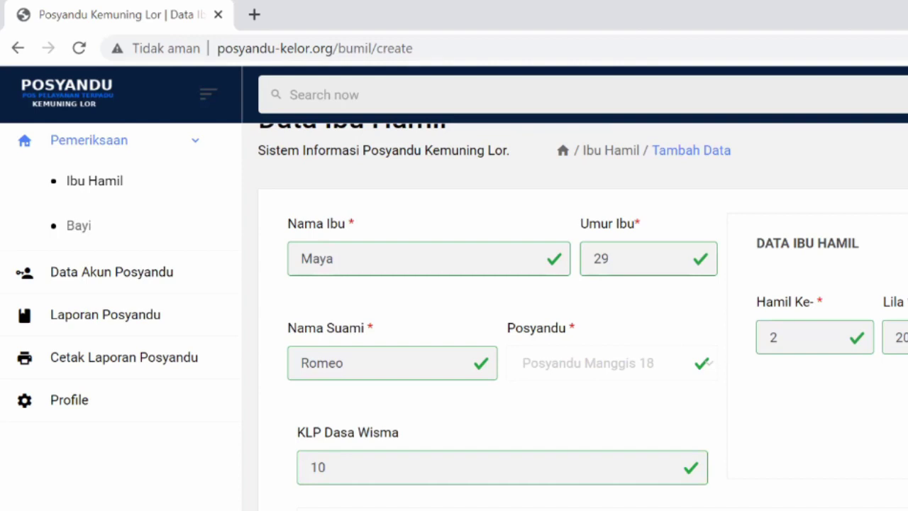
Enter 11/07/2021 as the Tanggal Pendaftaran in the Pendaftaran Ibu Hamil section.
{"action": "scroll", "coordinate": [461, 303], "scroll_direction": "down", "scroll_amount": 1}
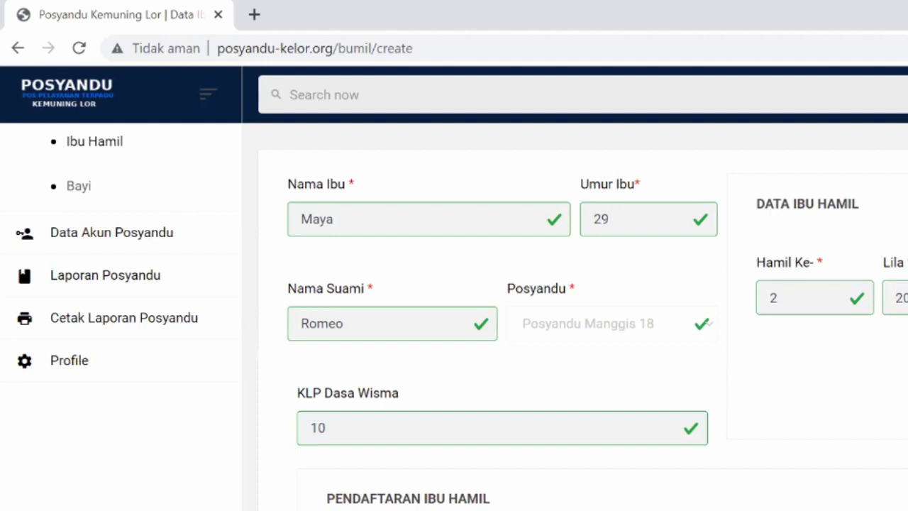
{"action": "scroll", "coordinate": [461, 312], "scroll_direction": "down", "scroll_amount": 3}
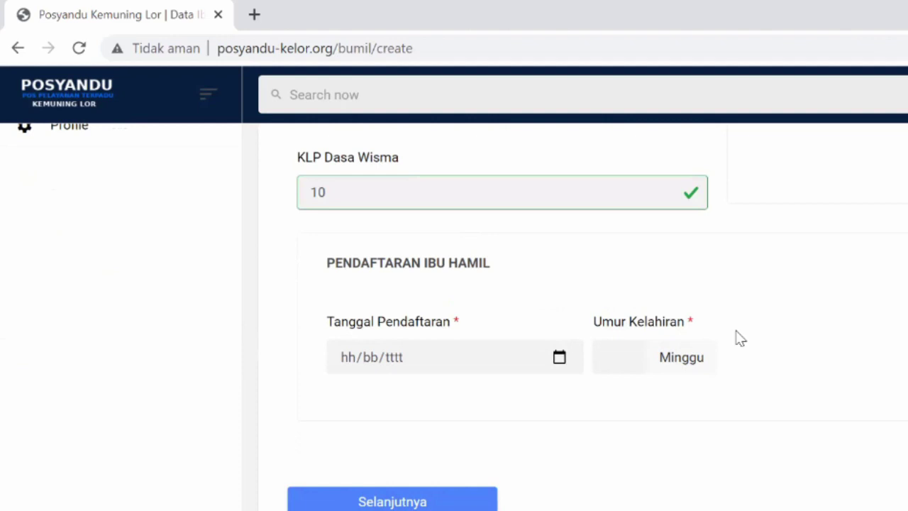
{"action": "left_click", "coordinate": [357, 364]}
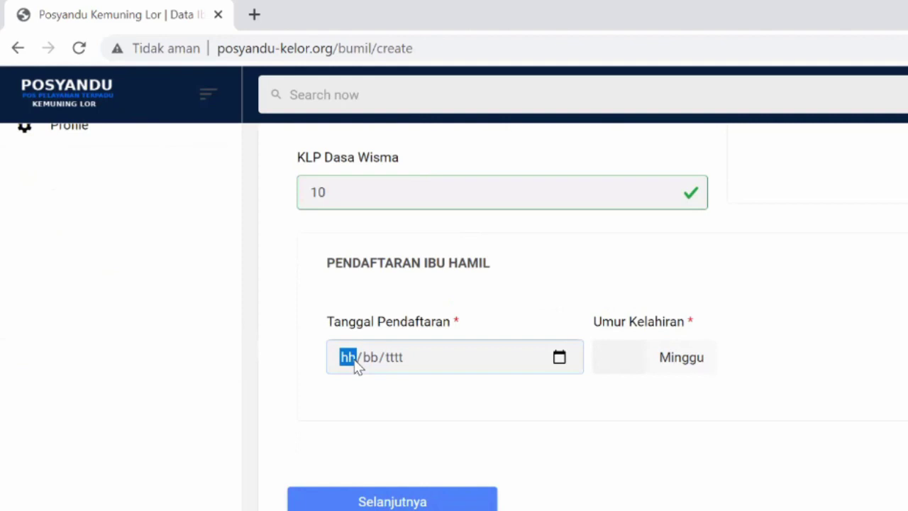
{"action": "type", "text": "11/"}
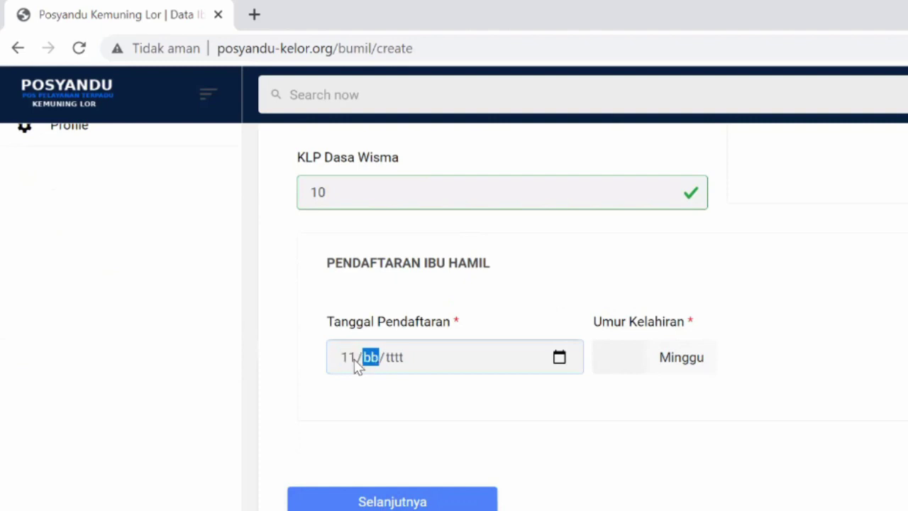
{"action": "type", "text": "07/2021"}
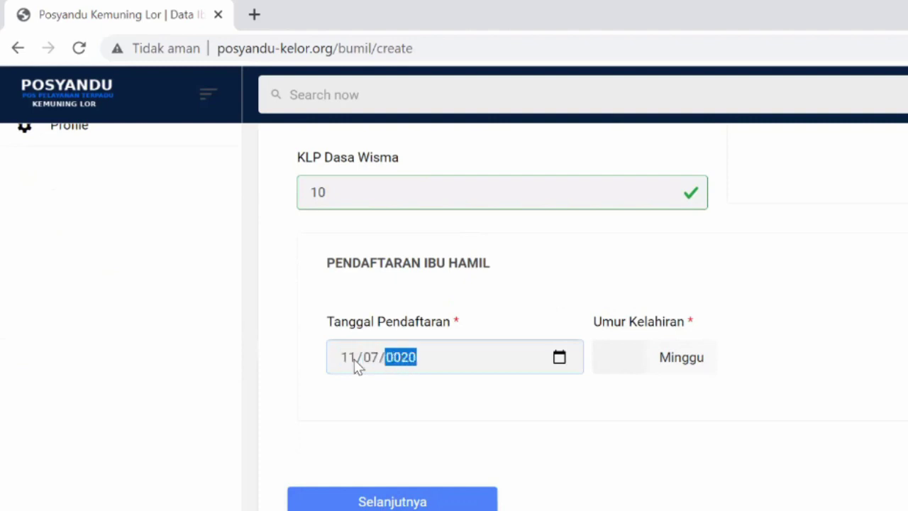
Set Umur Kelahiran to 6 Minggu and continue to the next part of the form.
{"action": "left_click", "coordinate": [614, 363]}
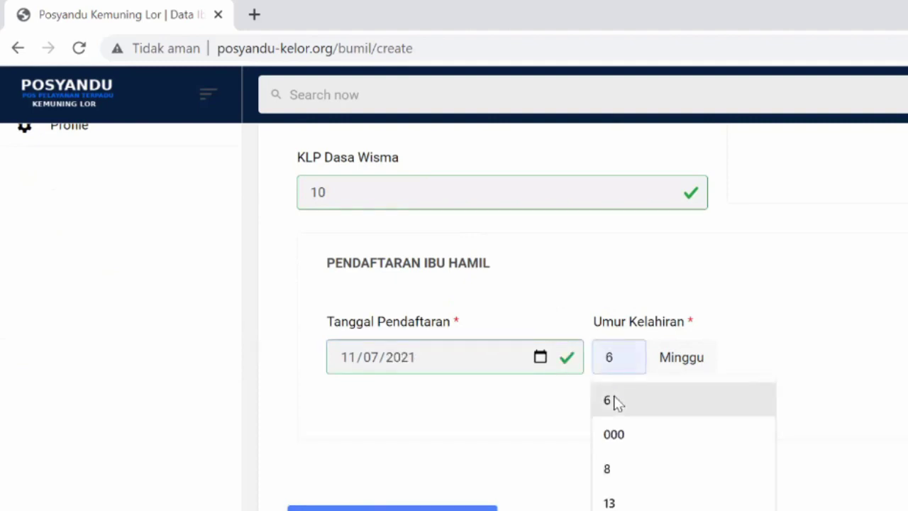
{"action": "left_click", "coordinate": [608, 401]}
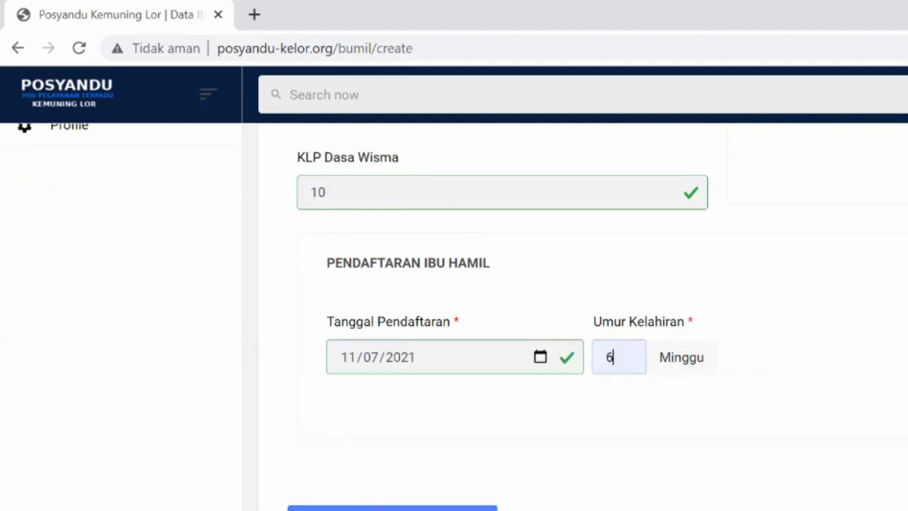
{"action": "scroll", "coordinate": [515, 424], "scroll_direction": "down", "scroll_amount": 1}
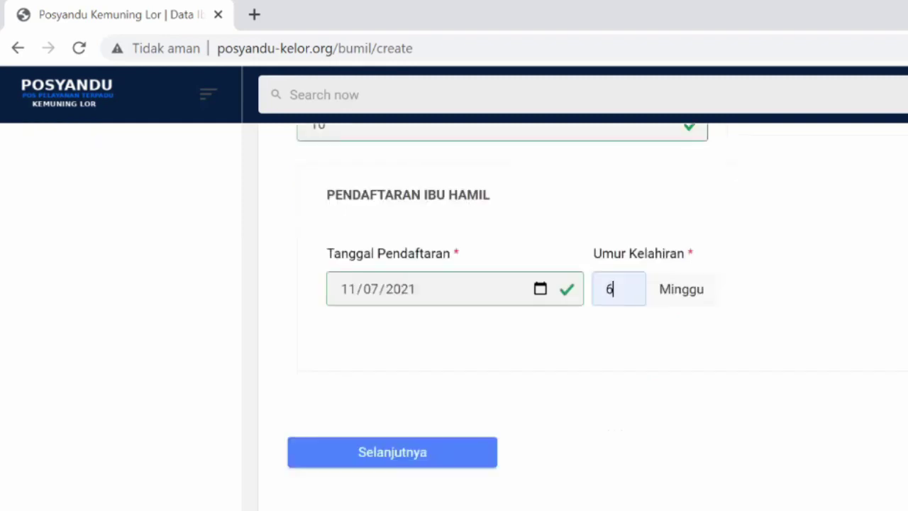
{"action": "left_click", "coordinate": [425, 452]}
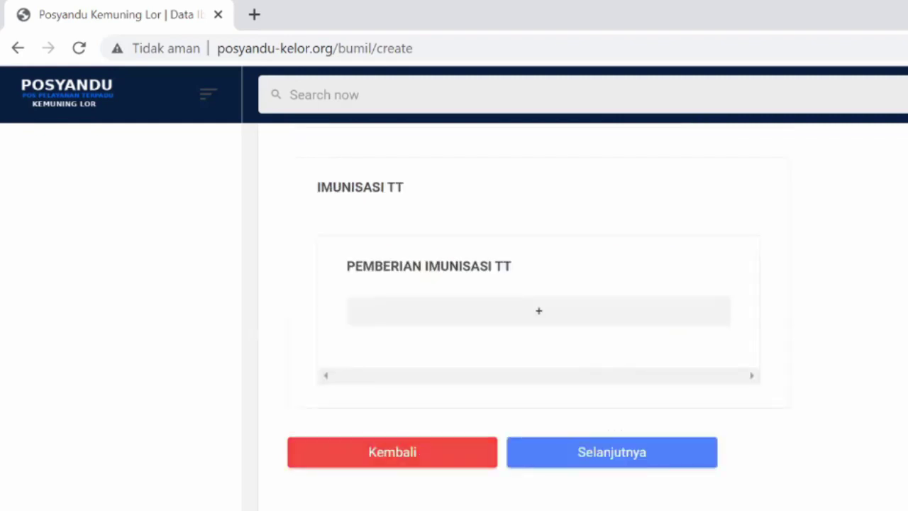
Add a first entry under Pemberian Tablet Tambah Darah and date it 11/07/2021.
{"action": "scroll", "coordinate": [539, 320], "scroll_direction": "up", "scroll_amount": 5}
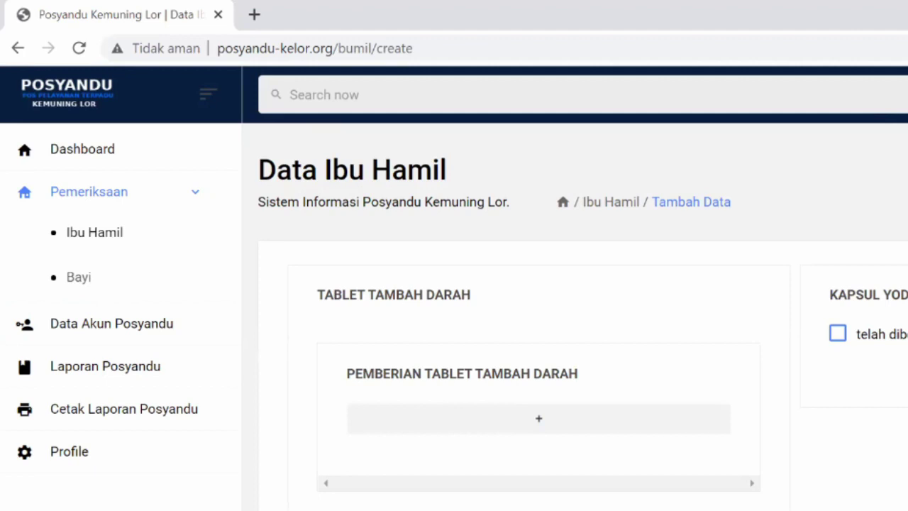
{"action": "scroll", "coordinate": [461, 319], "scroll_direction": "down", "scroll_amount": 1}
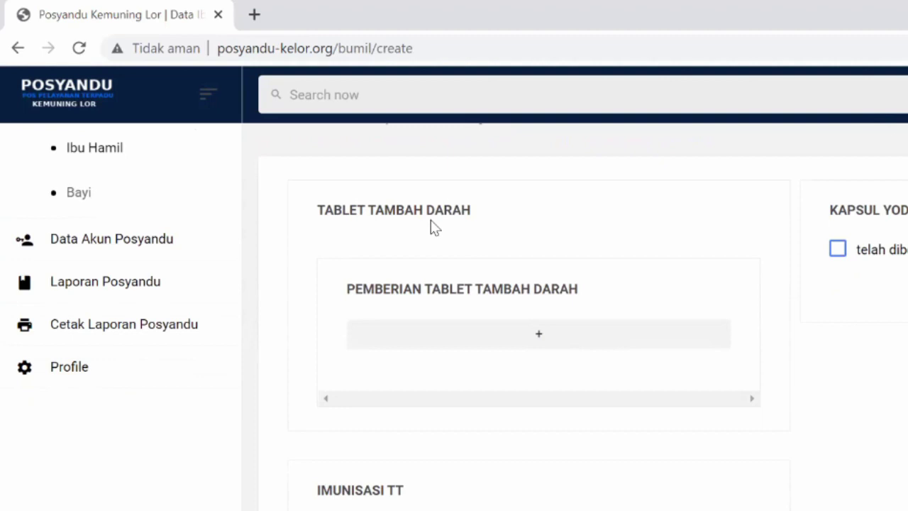
{"action": "left_click", "coordinate": [492, 341]}
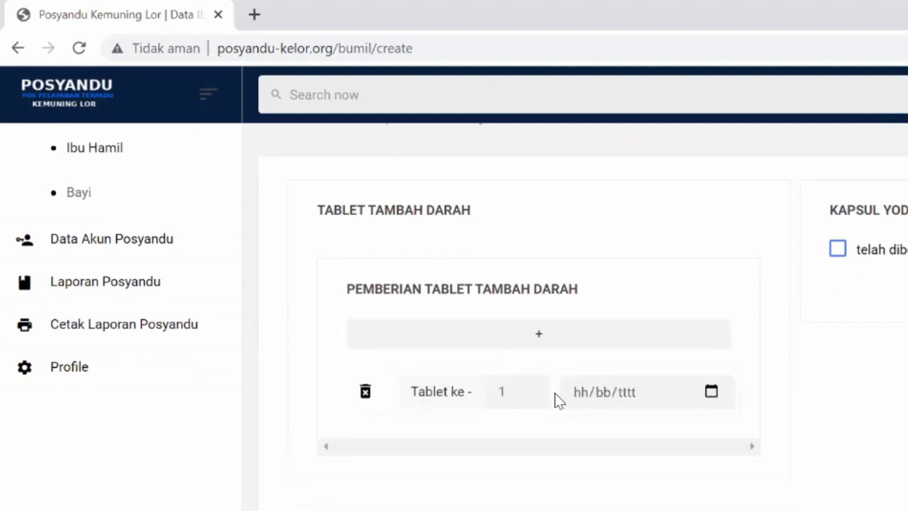
{"action": "left_click", "coordinate": [581, 394]}
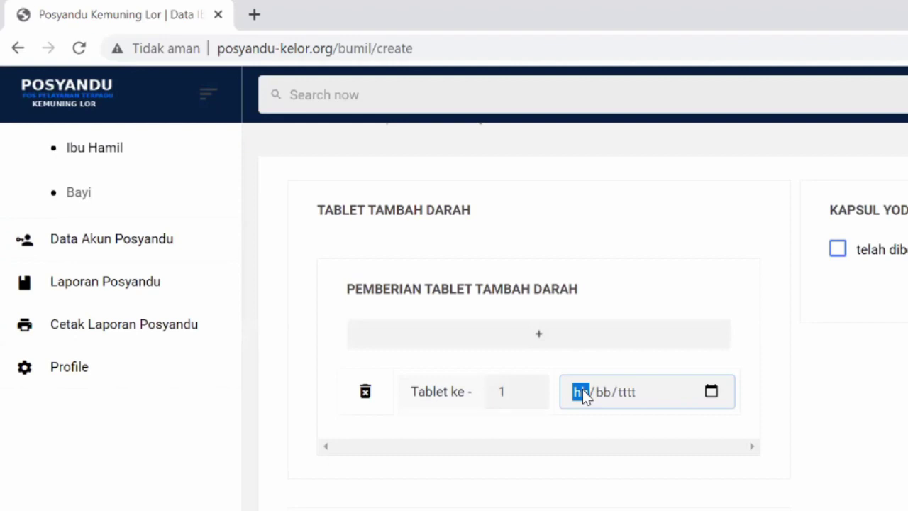
{"action": "type", "text": "12"}
{"action": "type", "text": "07202"}
{"action": "type", "text": "1"}
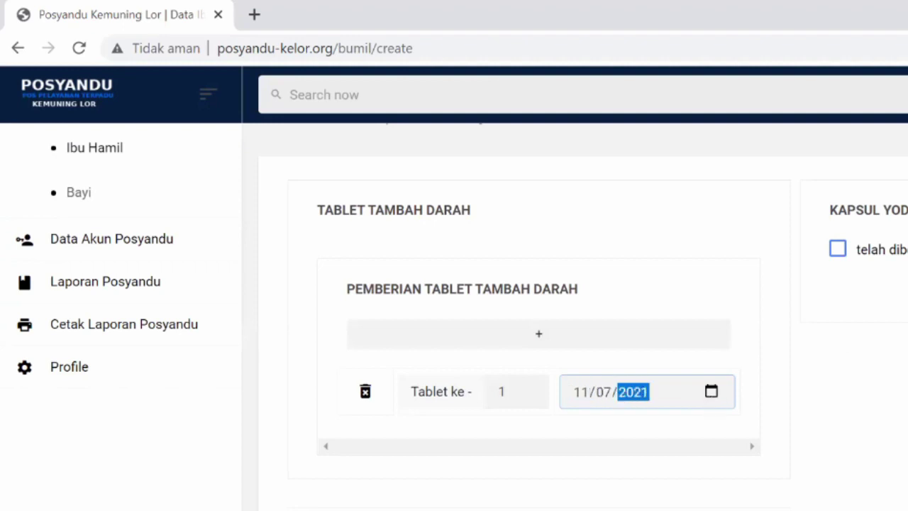
Add a first entry under Pemberian Imunisasi TT, leaving its date empty.
{"action": "scroll", "coordinate": [539, 320], "scroll_direction": "down", "scroll_amount": 5}
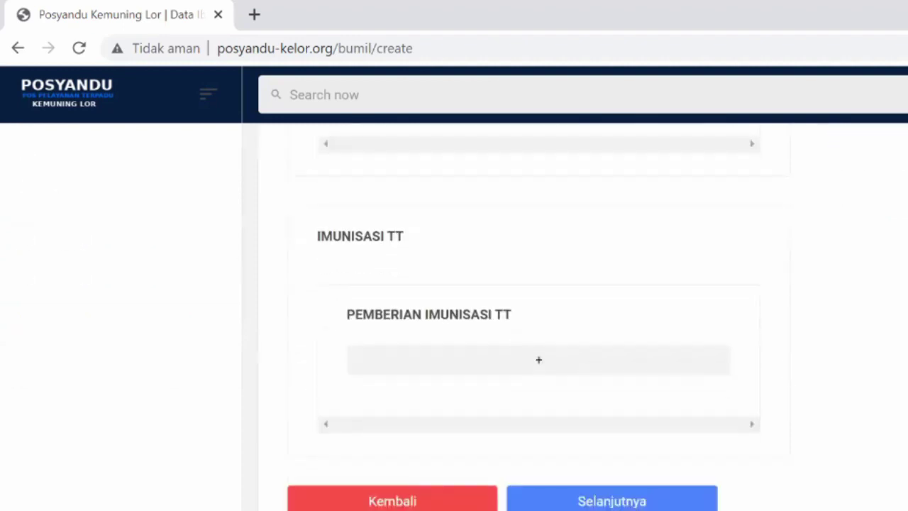
{"action": "left_click", "coordinate": [666, 369]}
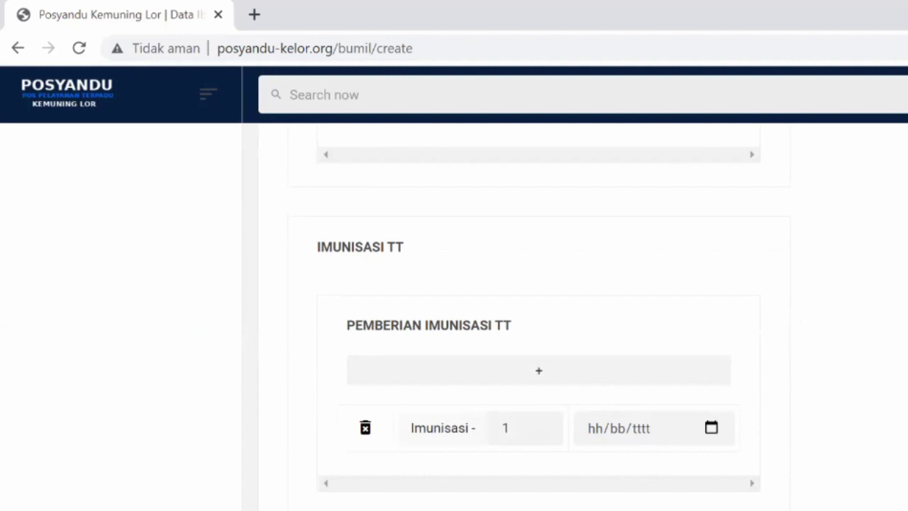
Tick the iodine capsule checkbox and clear it again.
{"action": "scroll", "coordinate": [454, 316], "scroll_direction": "up", "scroll_amount": 2}
{"action": "scroll", "coordinate": [454, 317], "scroll_direction": "down", "scroll_amount": 1}
{"action": "scroll", "coordinate": [454, 316], "scroll_direction": "up", "scroll_amount": 3}
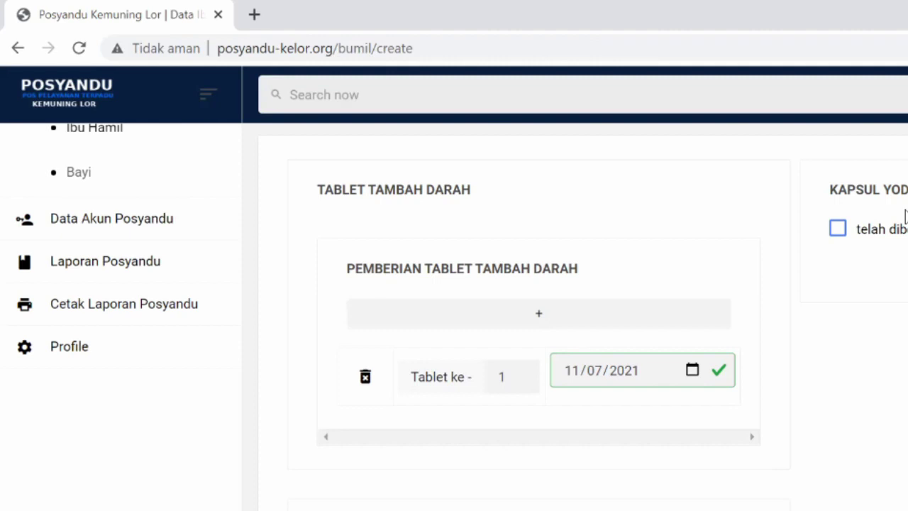
{"action": "left_click", "coordinate": [837, 230]}
{"action": "left_click", "coordinate": [838, 229]}
Try to continue to the next part of the form with the Imunisasi TT date left empty.
{"action": "scroll", "coordinate": [539, 320], "scroll_direction": "down", "scroll_amount": 3}
{"action": "scroll", "coordinate": [539, 320], "scroll_direction": "down", "scroll_amount": 2}
{"action": "scroll", "coordinate": [539, 320], "scroll_direction": "up", "scroll_amount": 3}
{"action": "scroll", "coordinate": [539, 319], "scroll_direction": "up", "scroll_amount": 2}
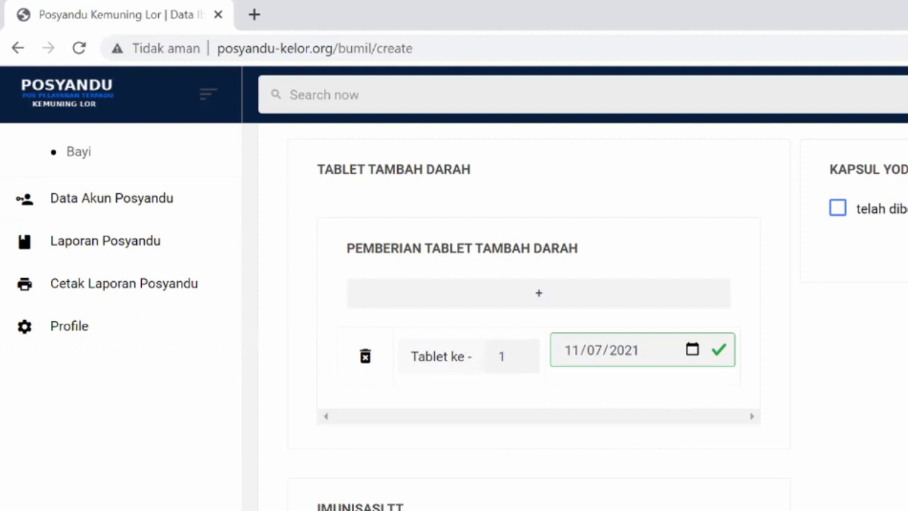
{"action": "scroll", "coordinate": [770, 330], "scroll_direction": "down", "scroll_amount": 5}
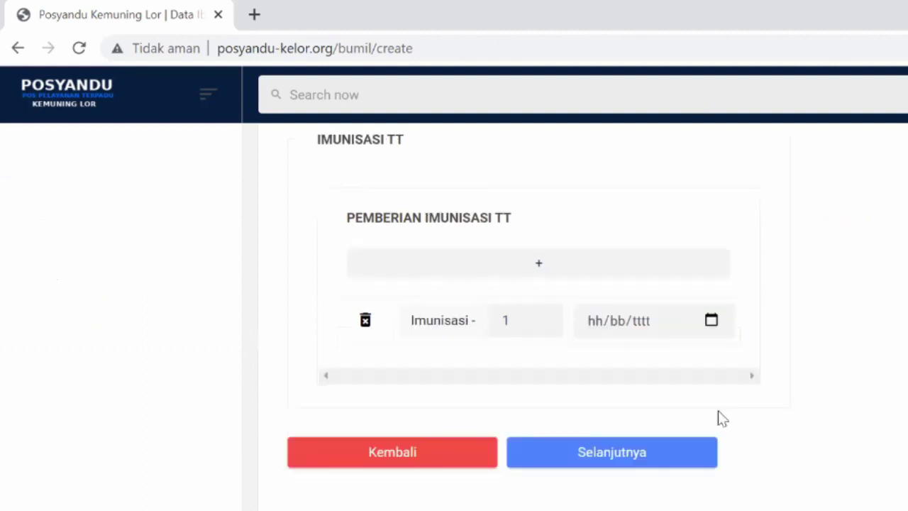
{"action": "left_click", "coordinate": [654, 463]}
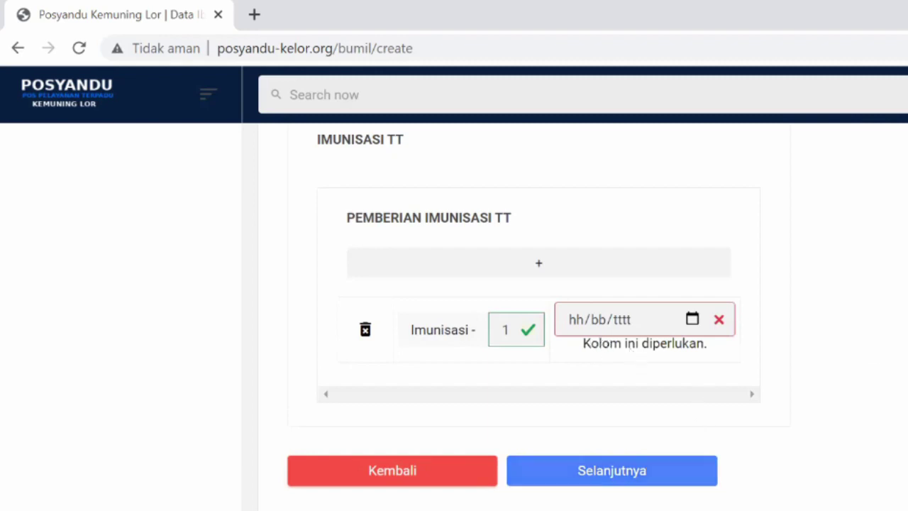
Add a second entry under Pemberian Tablet Tambah Darah and delete it again.
{"action": "scroll", "coordinate": [539, 320], "scroll_direction": "up", "scroll_amount": 1}
{"action": "scroll", "coordinate": [539, 319], "scroll_direction": "up", "scroll_amount": 5}
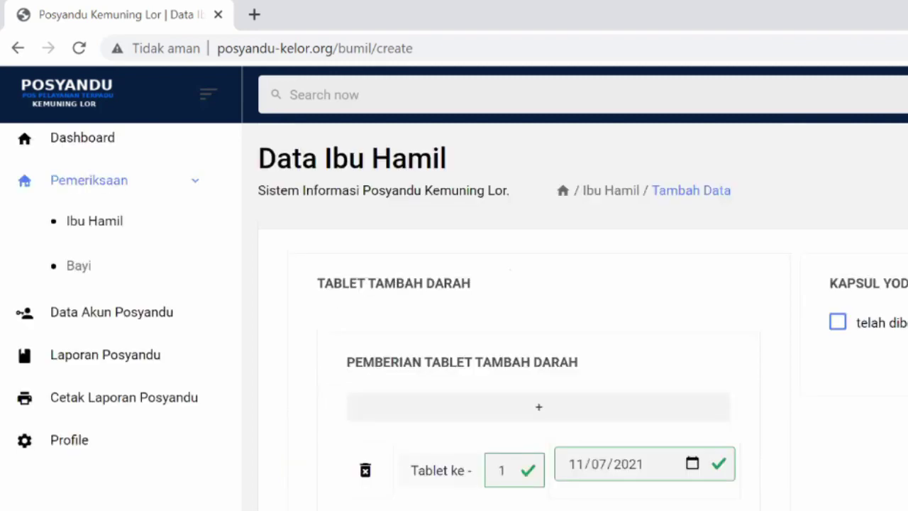
{"action": "scroll", "coordinate": [539, 319], "scroll_direction": "down", "scroll_amount": 2}
{"action": "scroll", "coordinate": [762, 308], "scroll_direction": "down", "scroll_amount": 1}
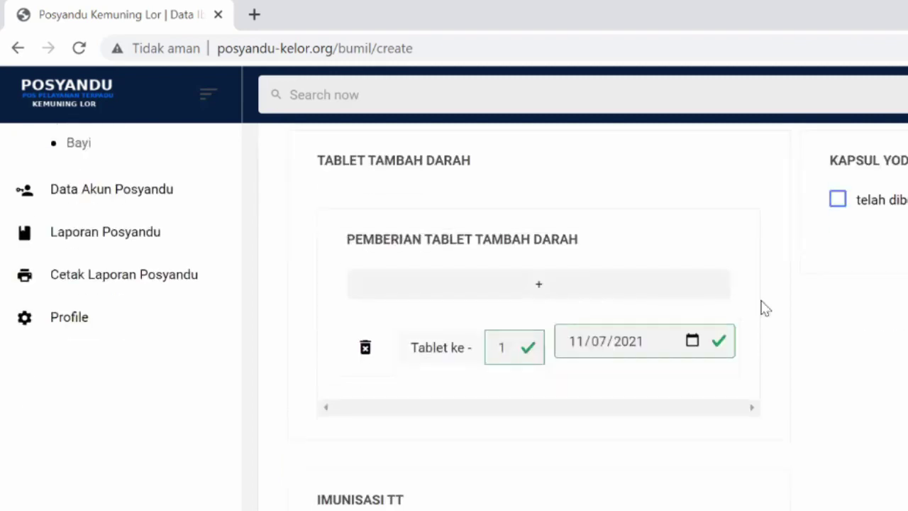
{"action": "left_click", "coordinate": [576, 343]}
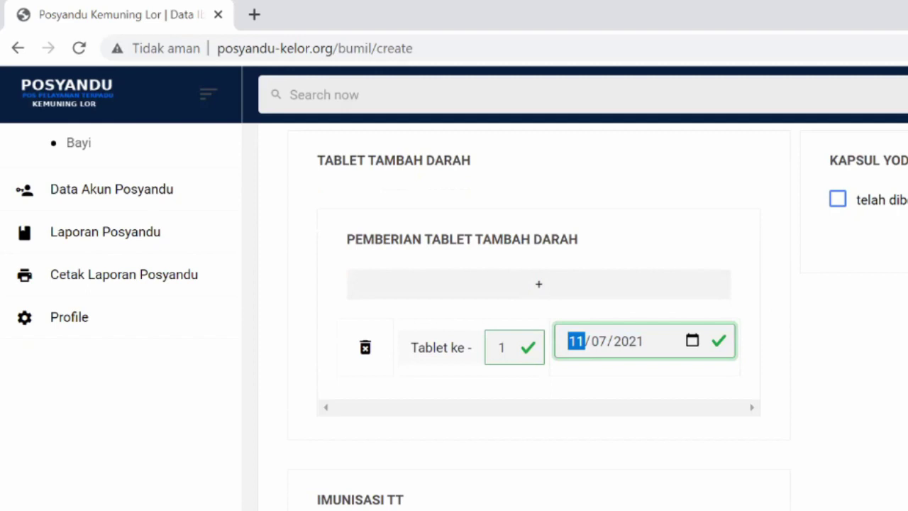
{"action": "left_click", "coordinate": [677, 289]}
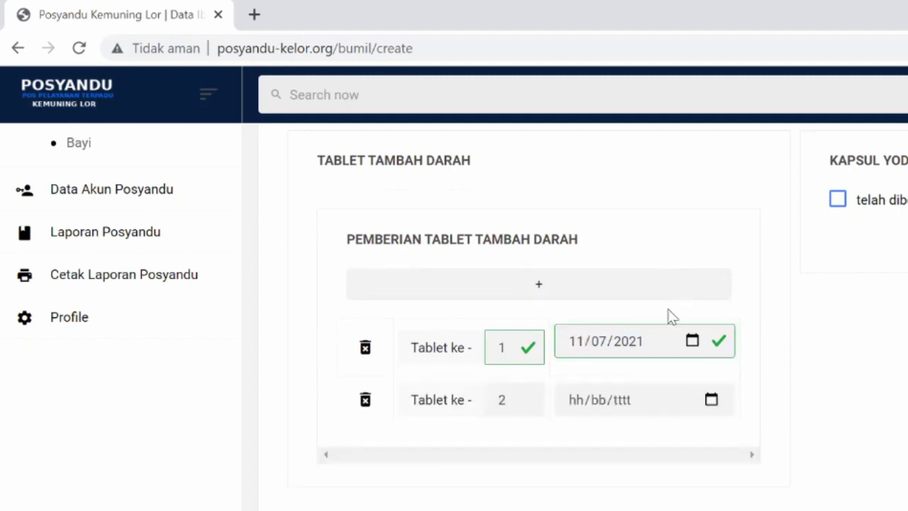
{"action": "left_click", "coordinate": [365, 400]}
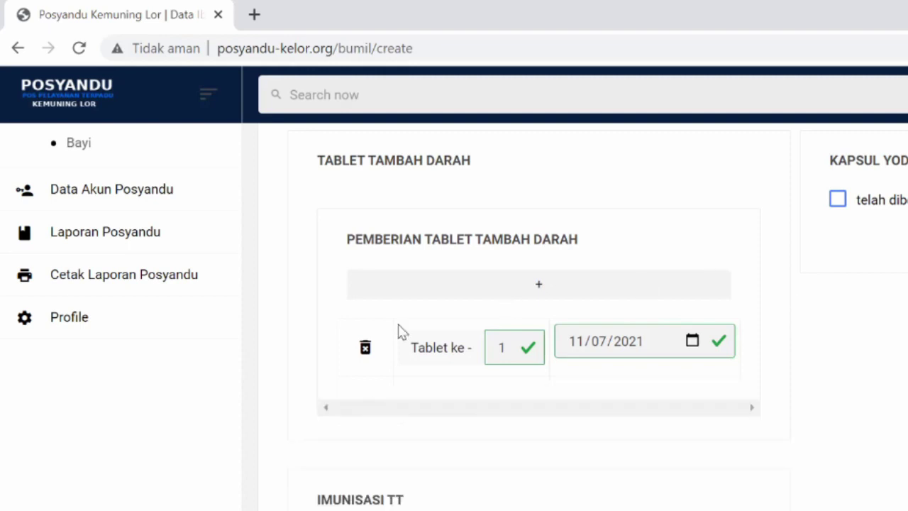
Delete the dated Tablet ke-1 entry and add a new empty tablet entry in its place.
{"action": "left_click", "coordinate": [365, 349]}
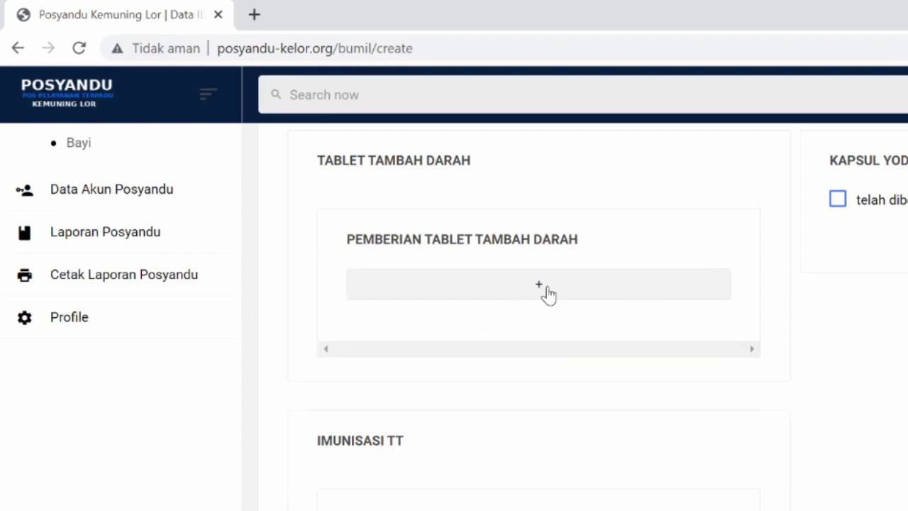
{"action": "left_click", "coordinate": [548, 294]}
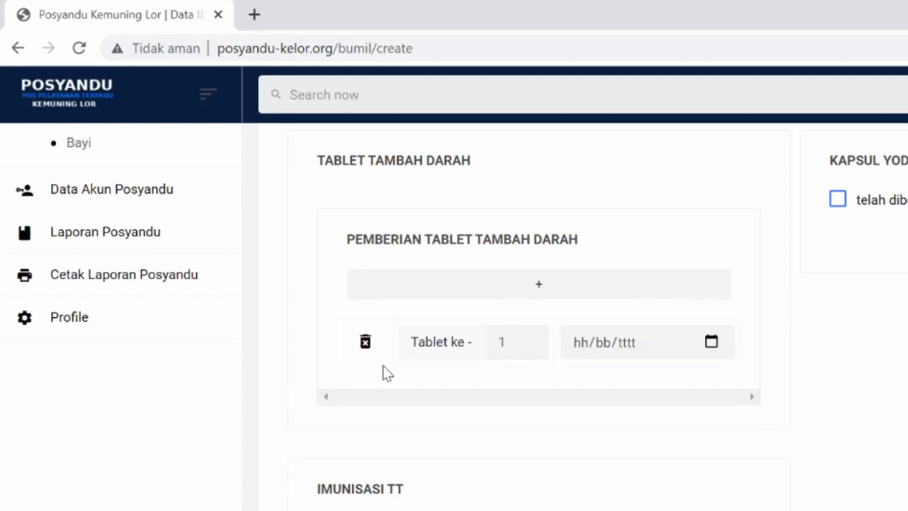
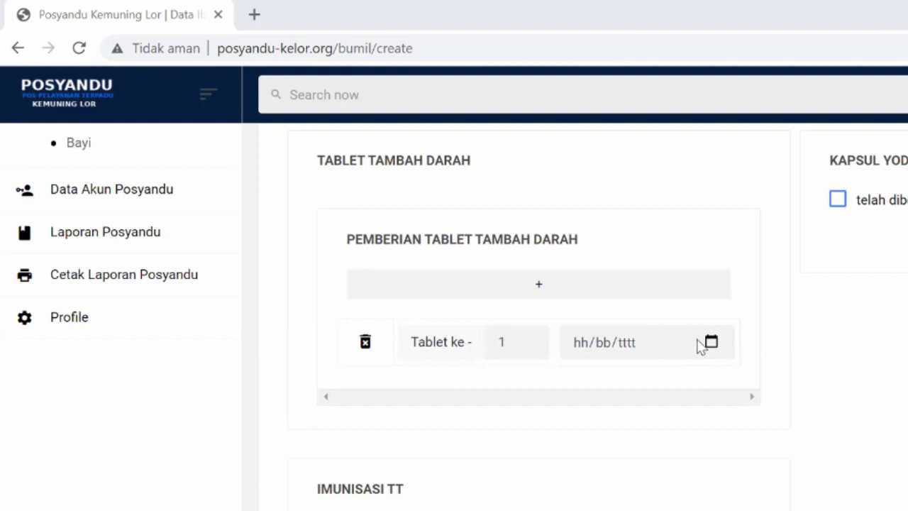
Set the date of the Tablet ke-1 entry under Pemberian Tablet Tambah Darah to 11/07/2021.
{"action": "left_click", "coordinate": [578, 343]}
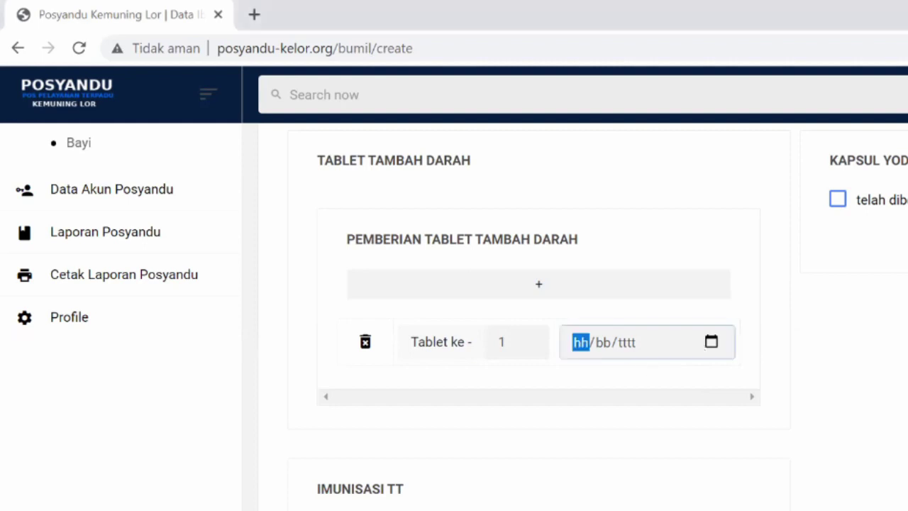
{"action": "type", "text": "11/"}
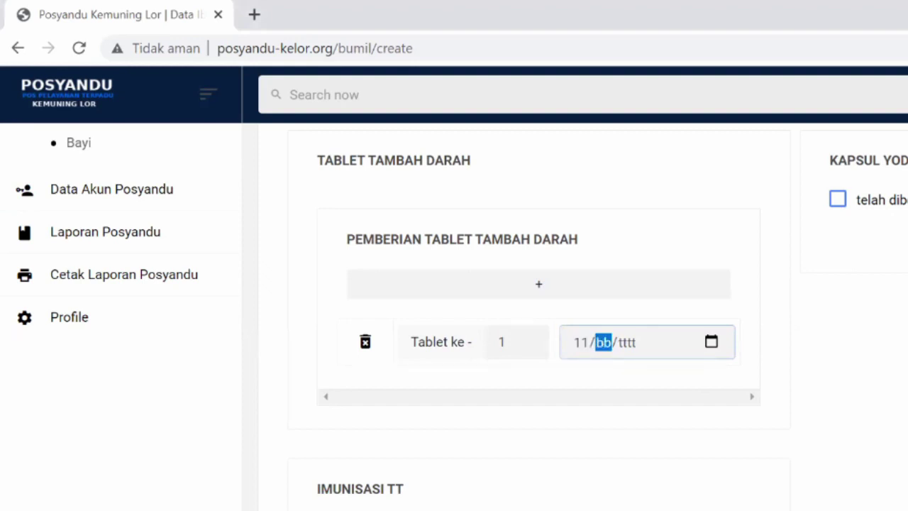
{"action": "type", "text": "07/2021"}
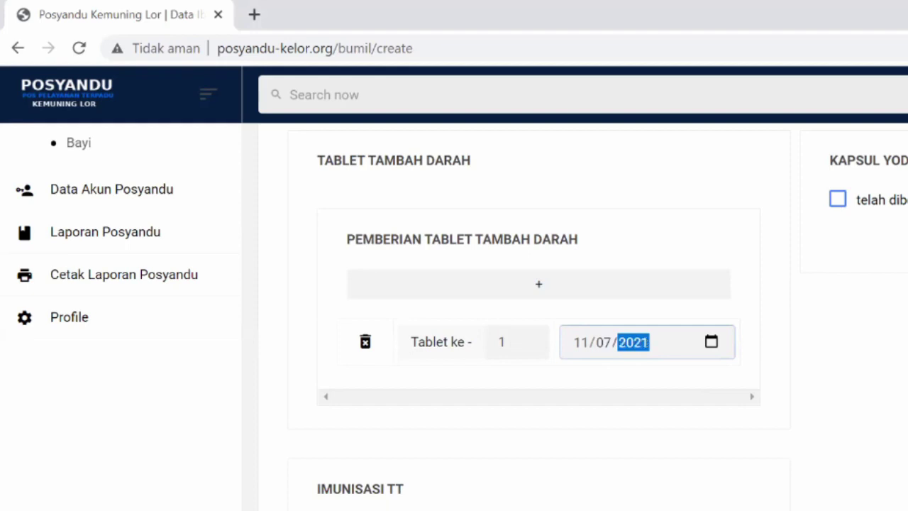
Delete the undated entry under Pemberian Imunisasi TT and continue to the next part of the form.
{"action": "scroll", "coordinate": [582, 411], "scroll_direction": "down", "scroll_amount": 4}
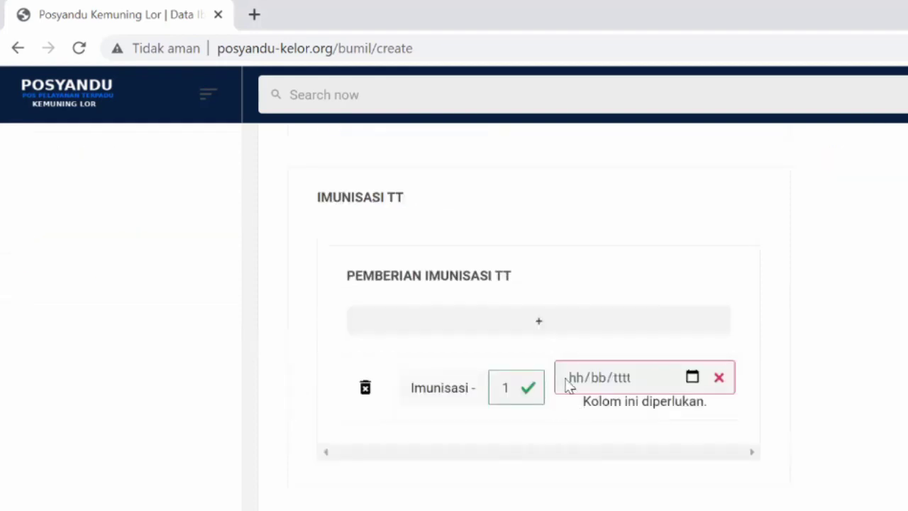
{"action": "left_click", "coordinate": [570, 385]}
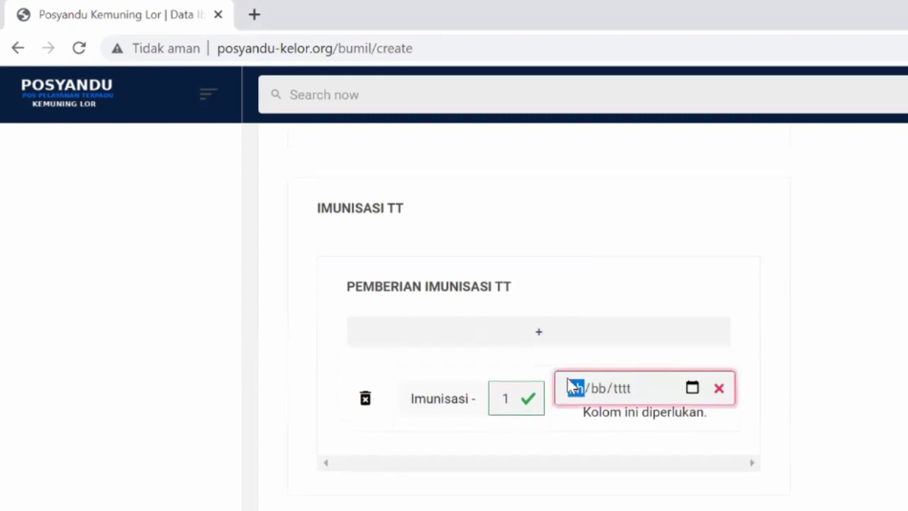
{"action": "left_click", "coordinate": [366, 400]}
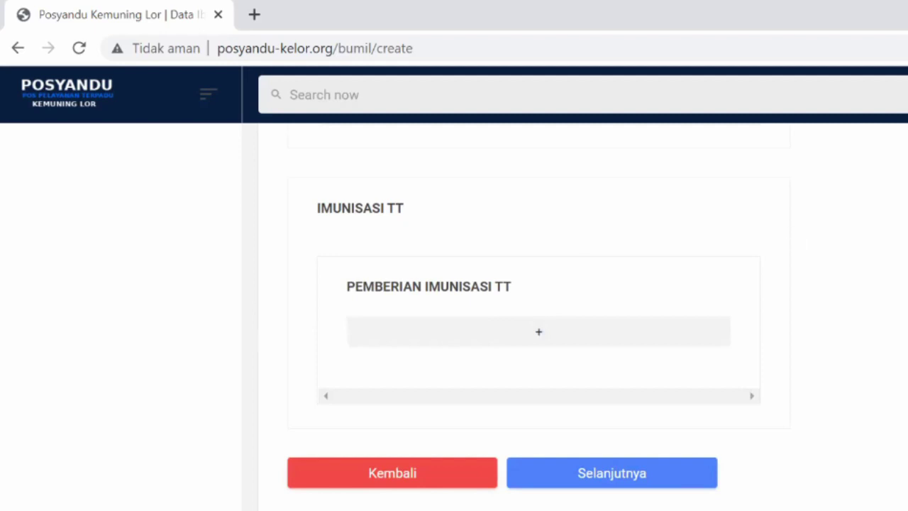
{"action": "scroll", "coordinate": [523, 343], "scroll_direction": "down", "scroll_amount": 1}
{"action": "left_click", "coordinate": [692, 459]}
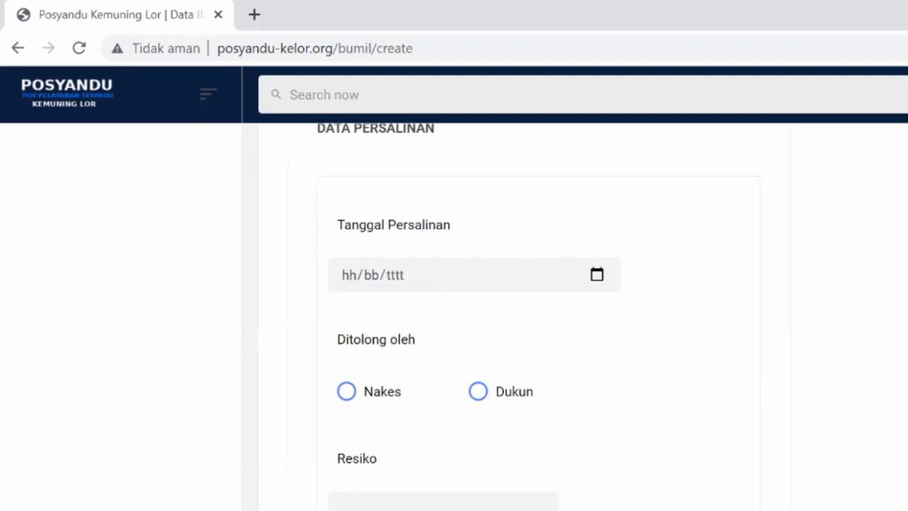
{"action": "scroll", "coordinate": [539, 319], "scroll_direction": "up", "scroll_amount": 3}
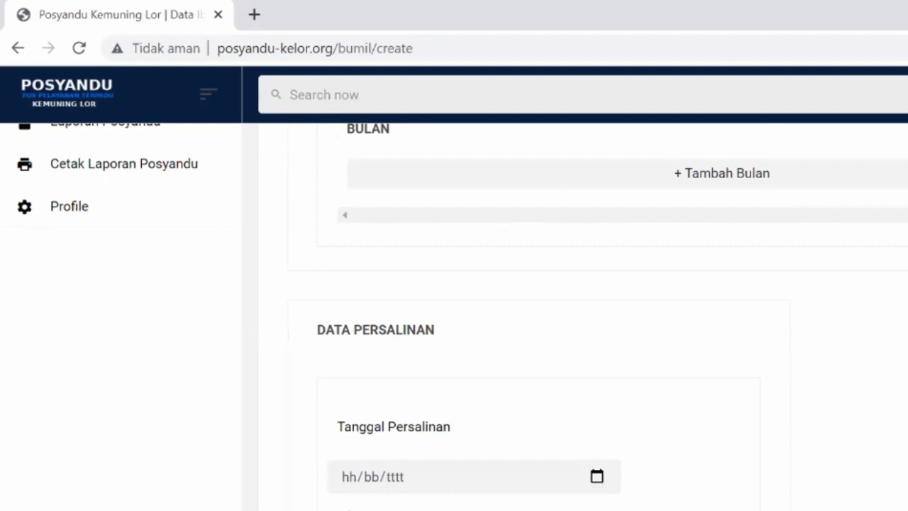
{"action": "scroll", "coordinate": [582, 316], "scroll_direction": "up", "scroll_amount": 4}
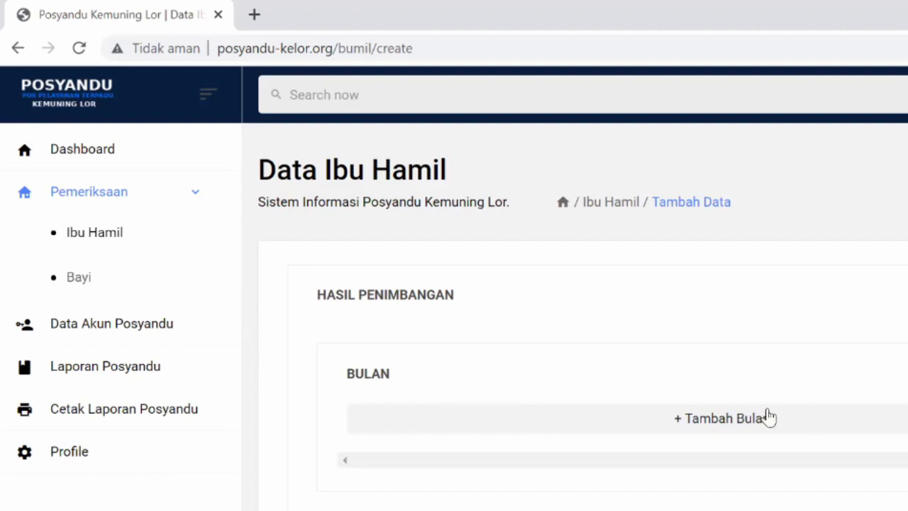
{"action": "left_click", "coordinate": [708, 434]}
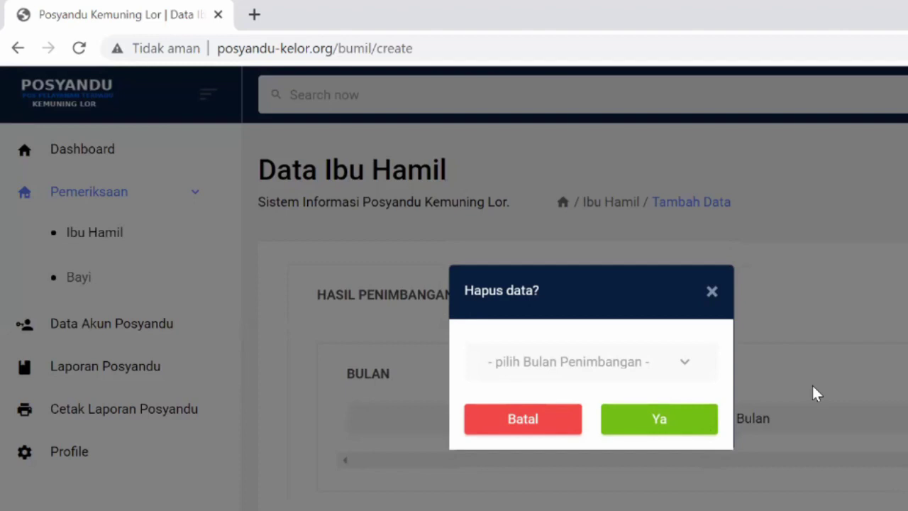
{"action": "left_click", "coordinate": [713, 293]}
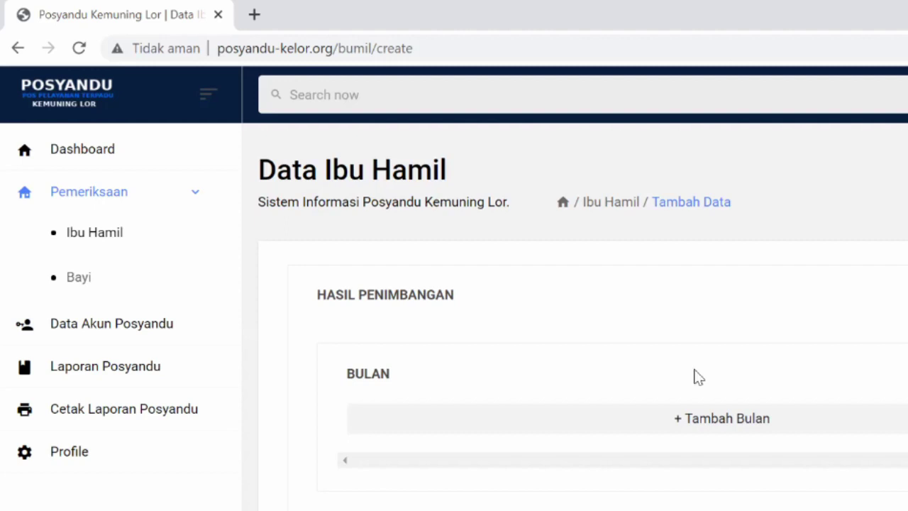
{"action": "left_click", "coordinate": [711, 424]}
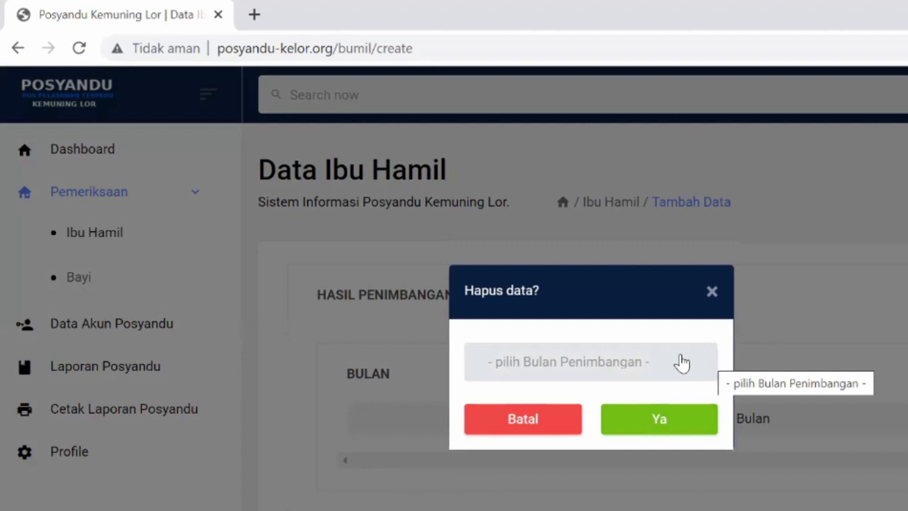
{"action": "left_click", "coordinate": [681, 363]}
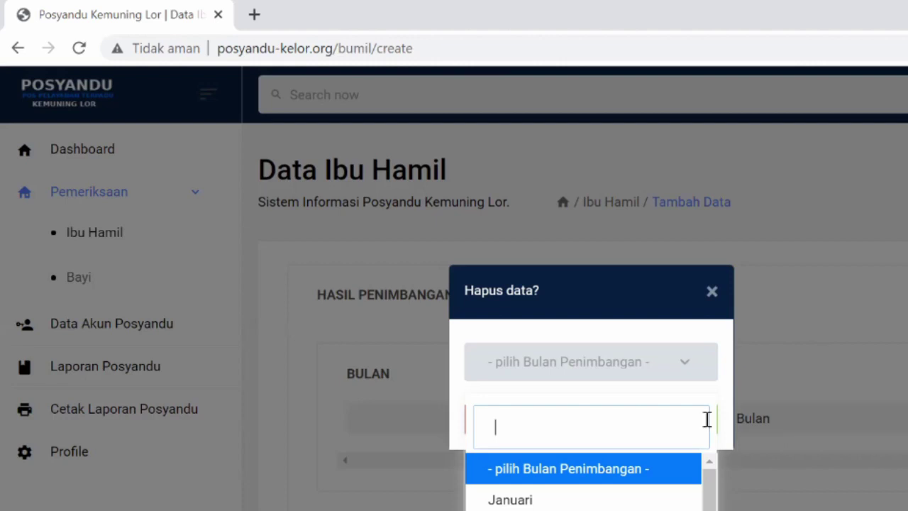
{"action": "left_click", "coordinate": [707, 290]}
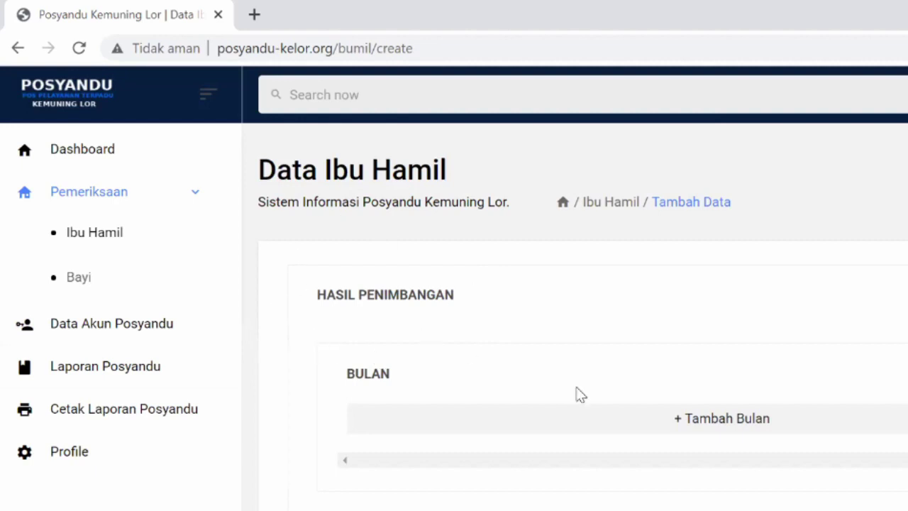
Add a weighing month entry for Januari under Hasil Penimbangan and delete it again.
{"action": "left_click", "coordinate": [679, 423]}
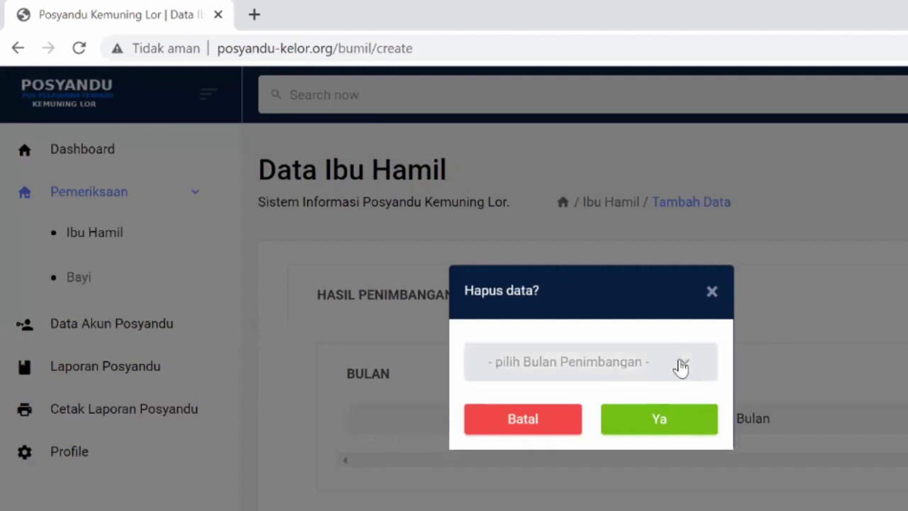
{"action": "left_click", "coordinate": [681, 365]}
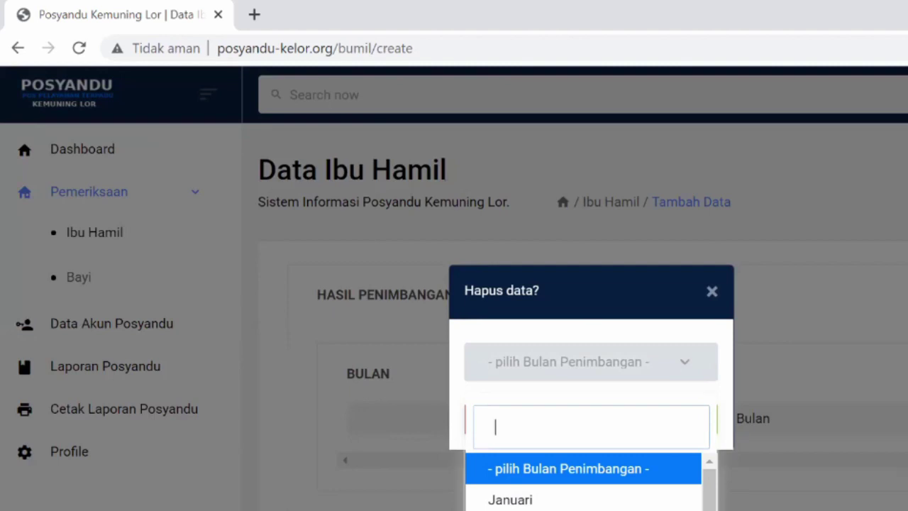
{"action": "scroll", "coordinate": [591, 483], "scroll_direction": "down", "scroll_amount": 3}
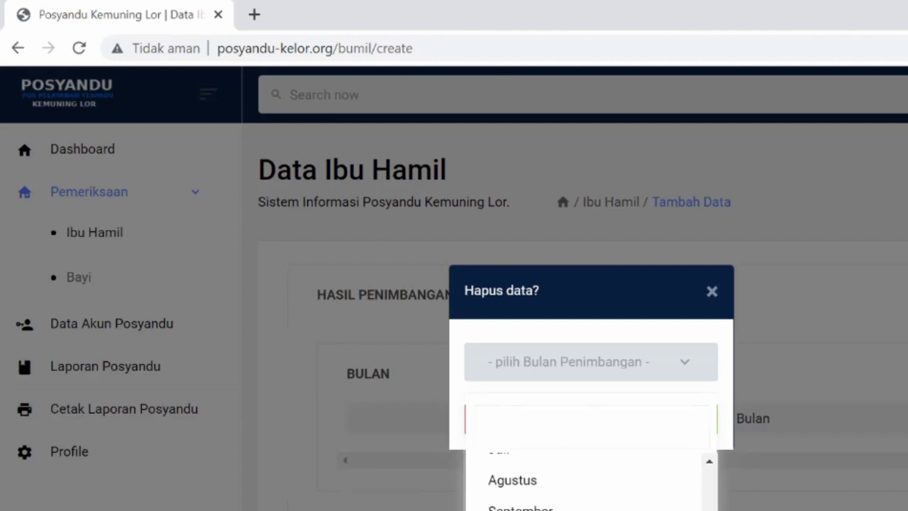
{"action": "scroll", "coordinate": [591, 482], "scroll_direction": "up", "scroll_amount": 3}
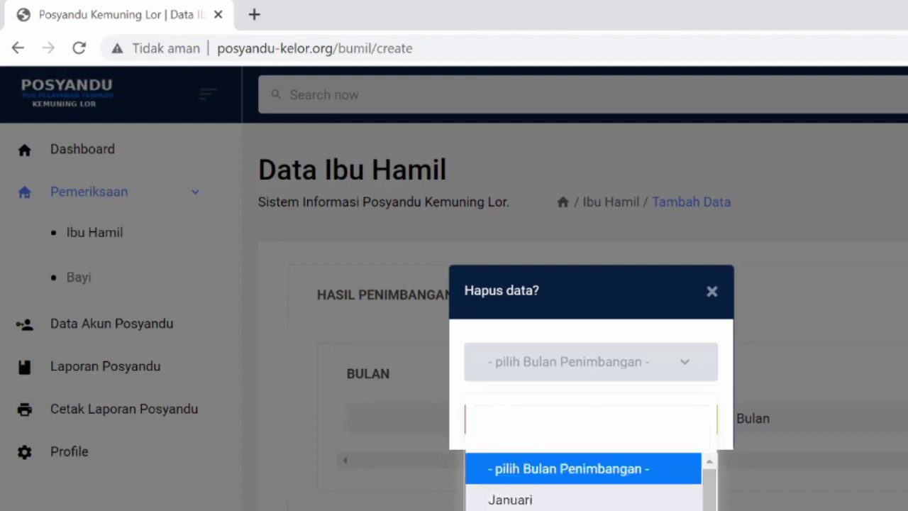
{"action": "left_click", "coordinate": [510, 500]}
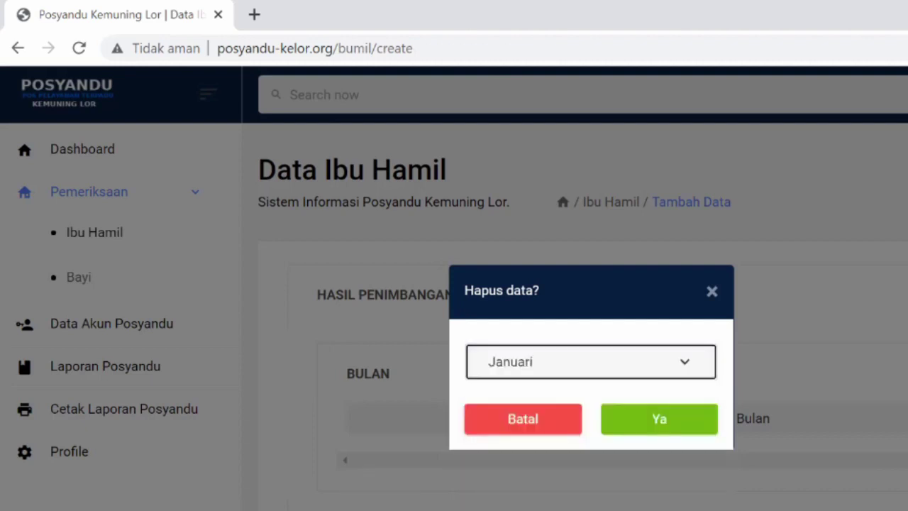
{"action": "left_click", "coordinate": [648, 427]}
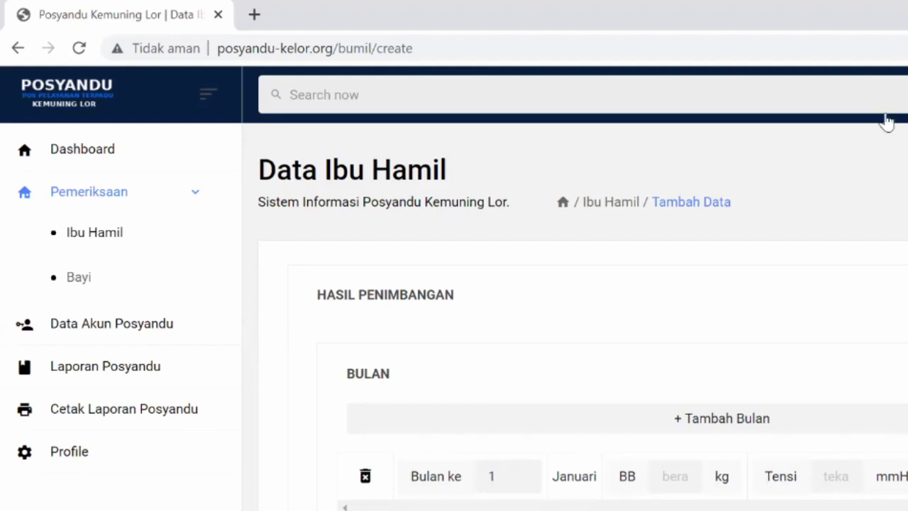
{"action": "left_click", "coordinate": [365, 478]}
Add a weighing month entry for Maret under Hasil Penimbangan.
{"action": "left_click", "coordinate": [714, 426]}
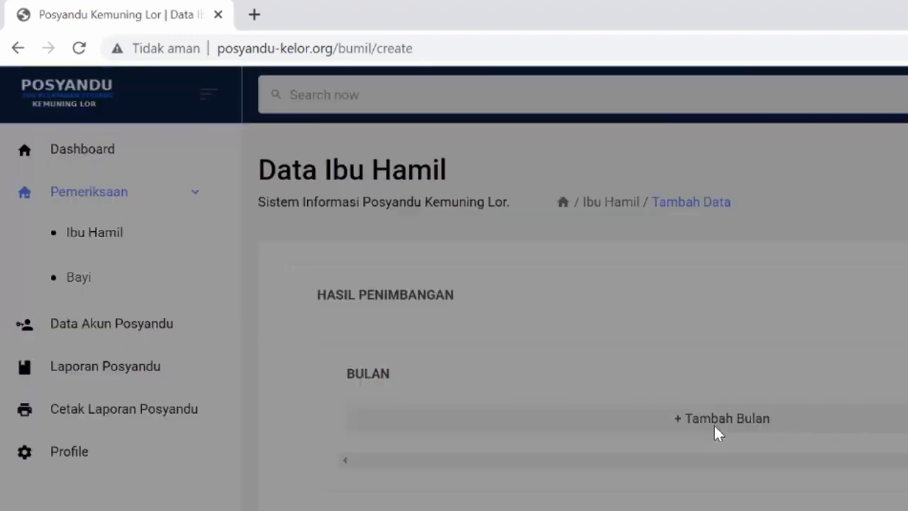
{"action": "left_click", "coordinate": [667, 366]}
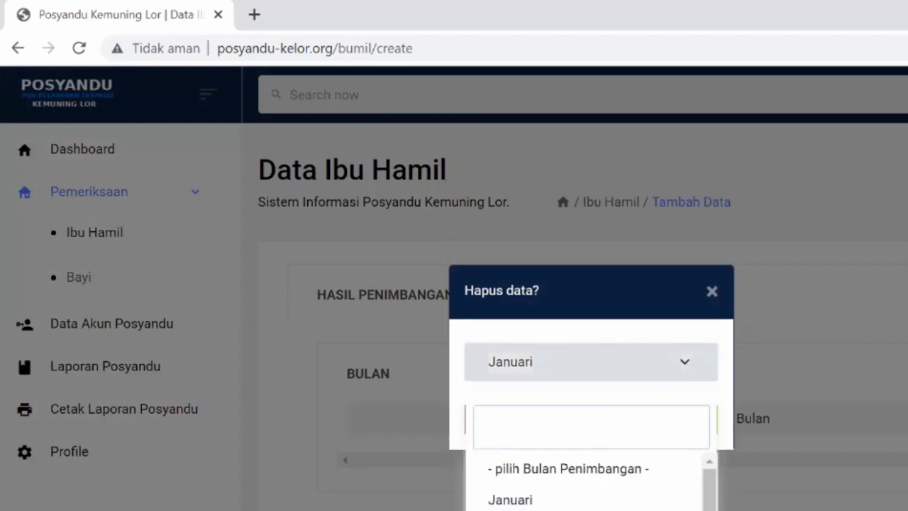
{"action": "key", "text": "Down"}
{"action": "key", "text": "Down"}
{"action": "key", "text": "Return"}
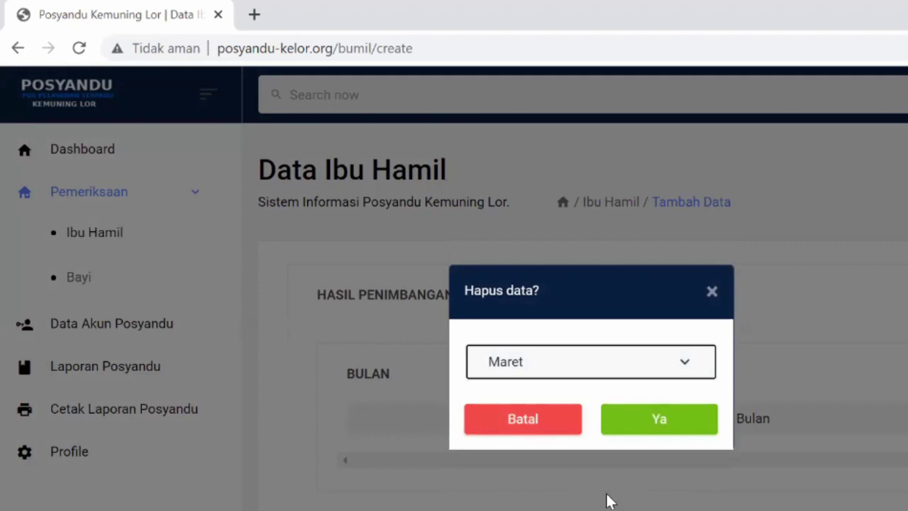
{"action": "left_click", "coordinate": [640, 422]}
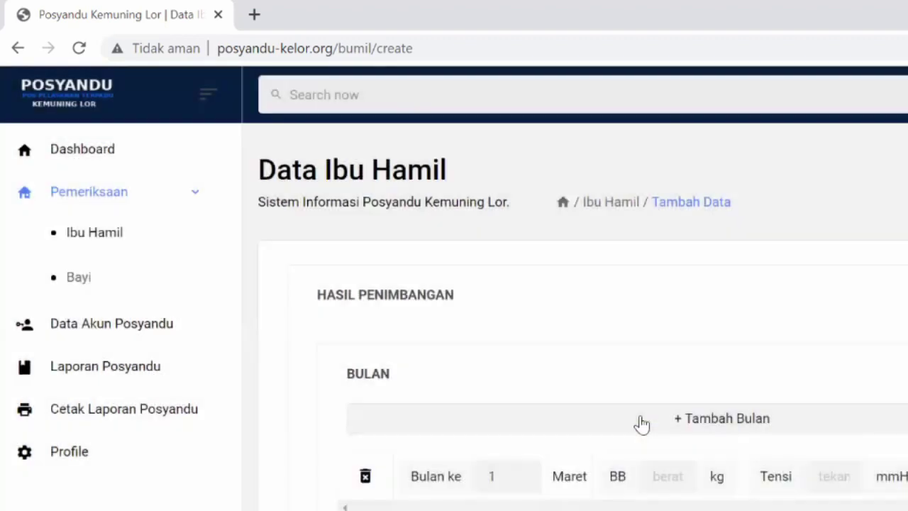
Fill in the Maret weighing entry with a BB of 56 kg and a Tensi of 100/70 mmHg.
{"action": "left_click", "coordinate": [667, 475]}
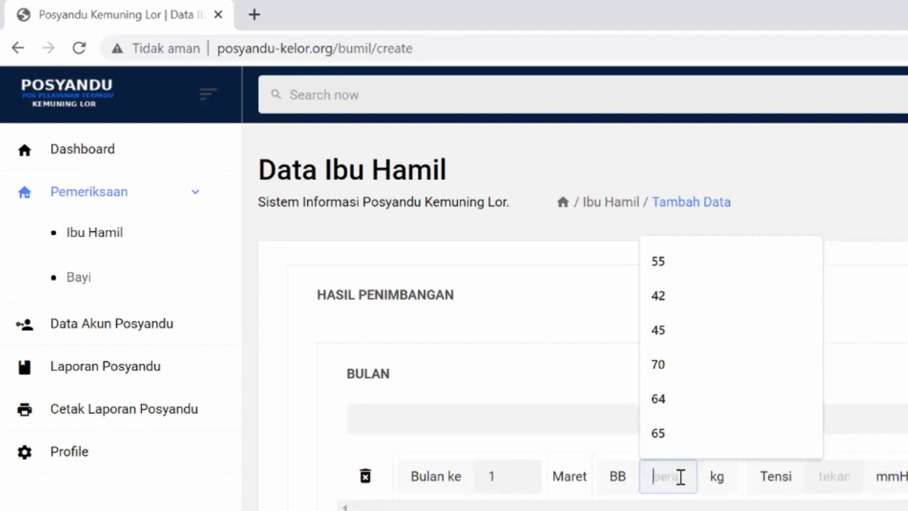
{"action": "type", "text": "56"}
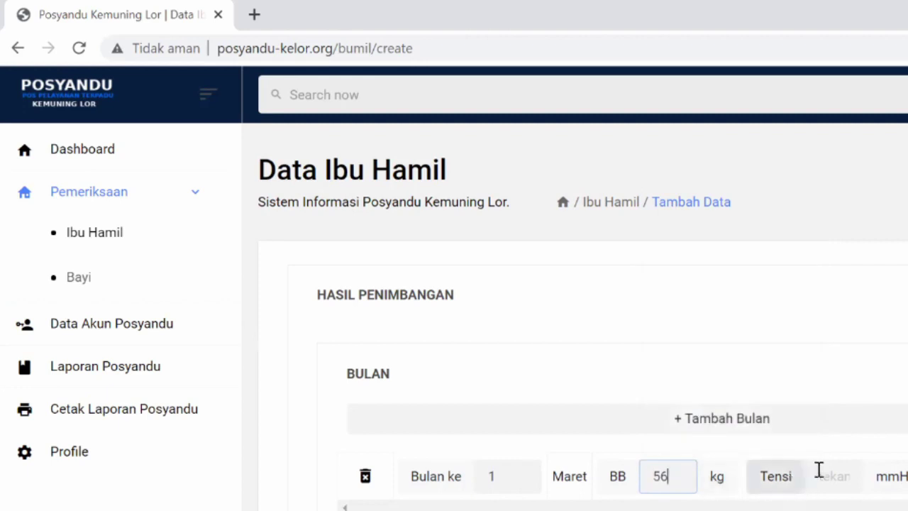
{"action": "left_click", "coordinate": [822, 471]}
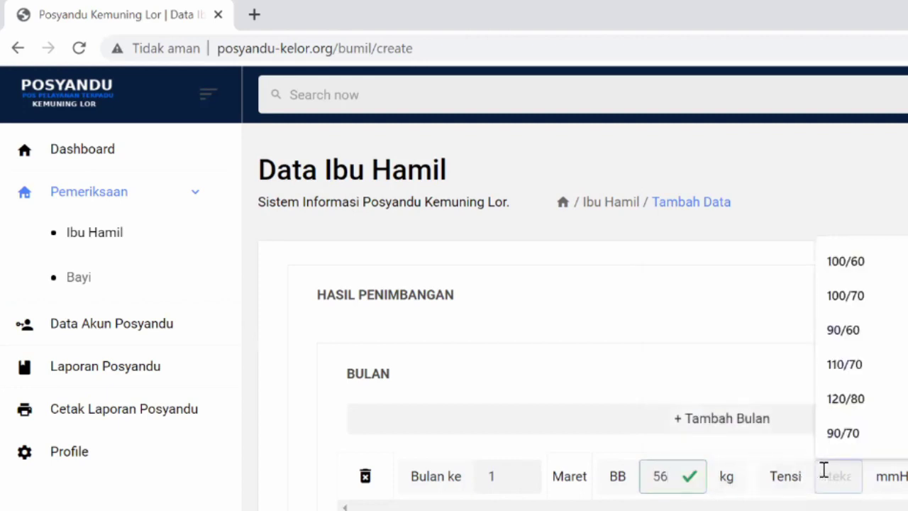
{"action": "type", "text": "1"}
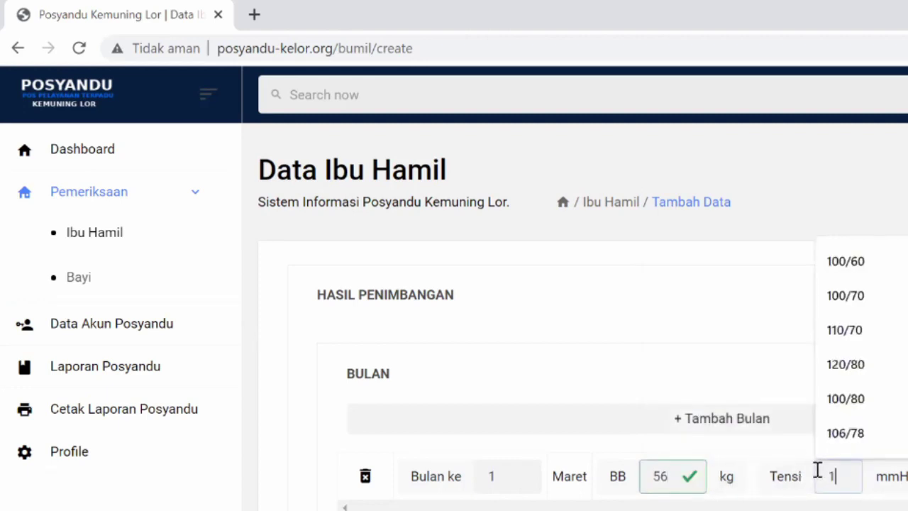
{"action": "type", "text": "00/70"}
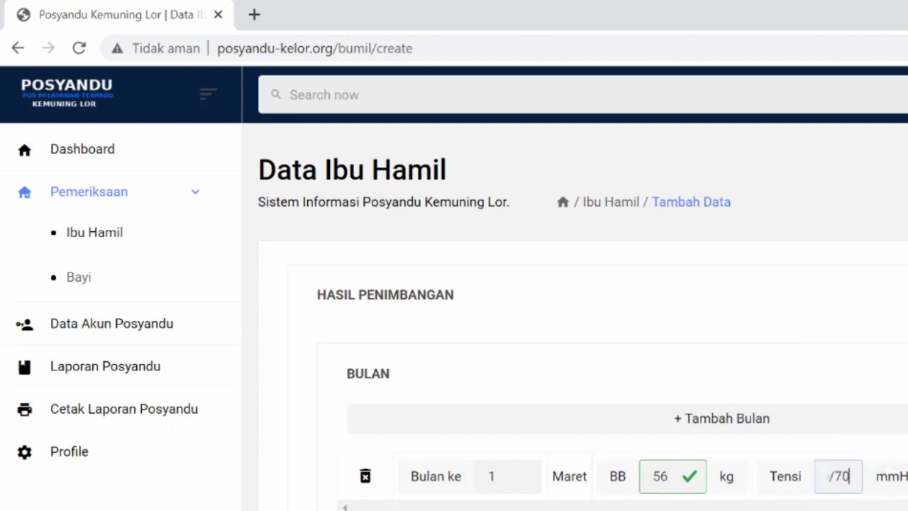
{"action": "key", "text": "Tab"}
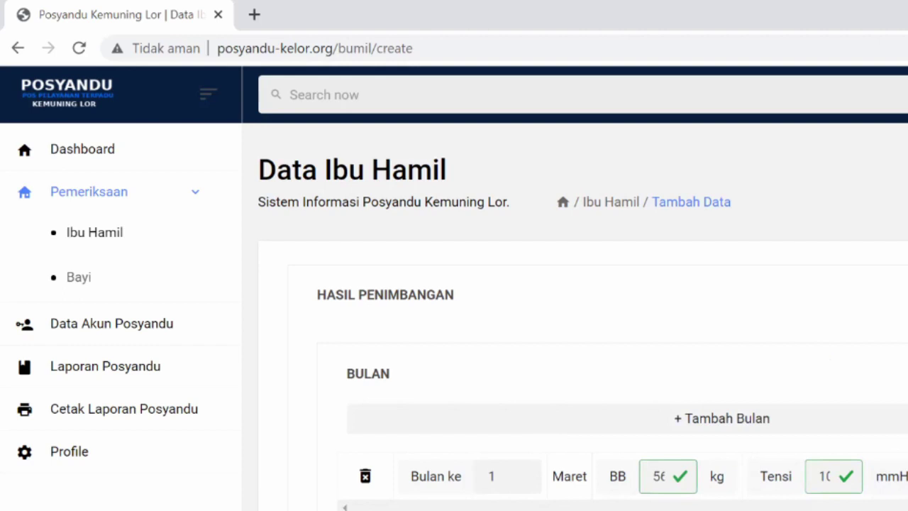
Enter "risiko tinggi" as the Resiko in the Data Persalinan section.
{"action": "scroll", "coordinate": [568, 317], "scroll_direction": "down", "scroll_amount": 5}
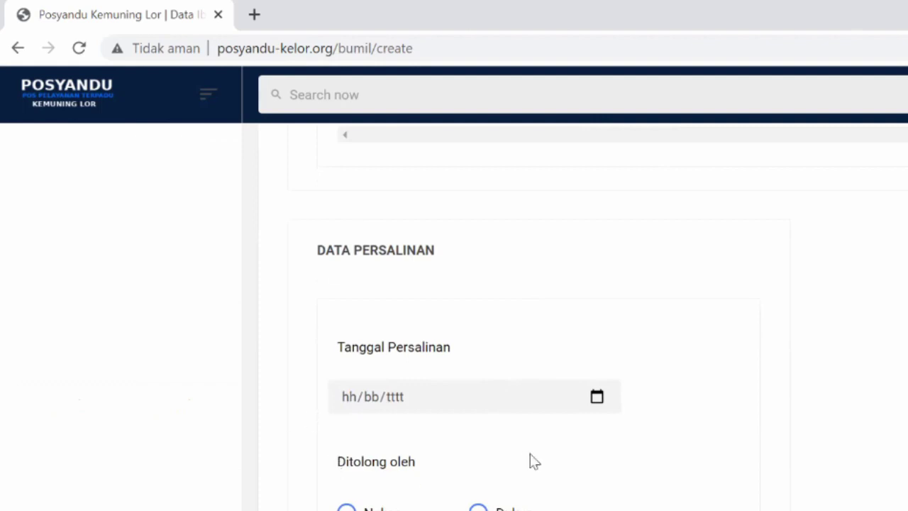
{"action": "scroll", "coordinate": [534, 461], "scroll_direction": "down", "scroll_amount": 3}
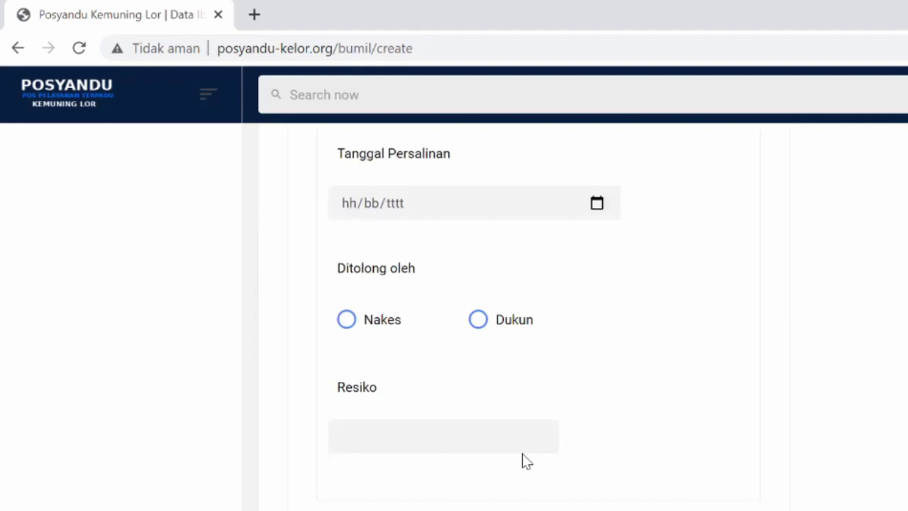
{"action": "left_click", "coordinate": [383, 436]}
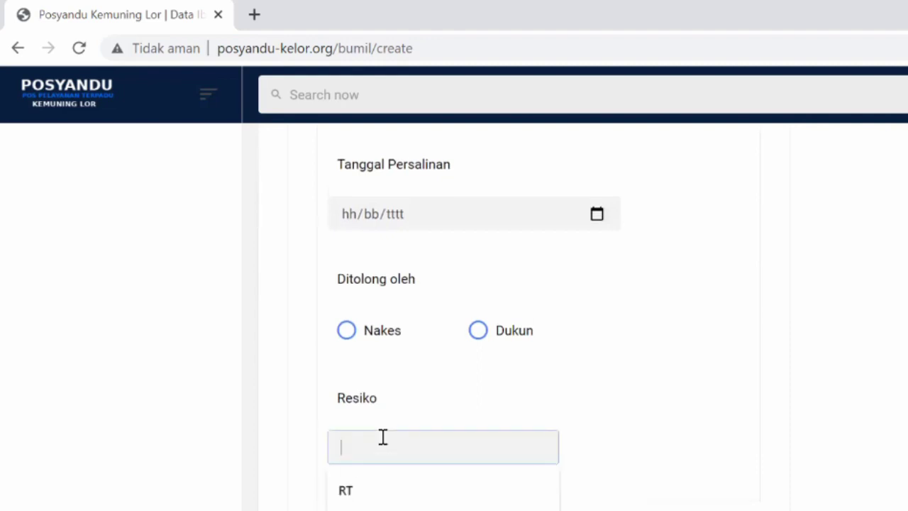
{"action": "type", "text": "risiko tinggi"}
{"action": "left_click", "coordinate": [635, 405]}
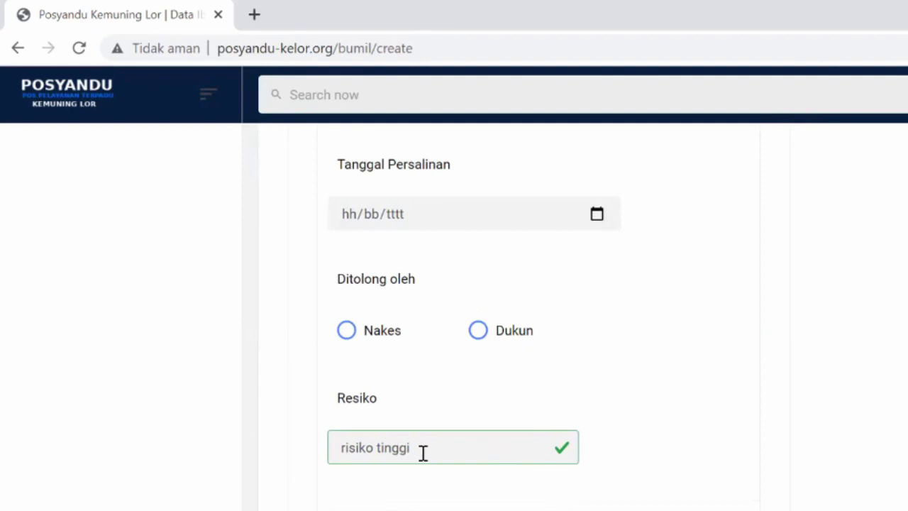
Clear the Resiko field in the Data Persalinan section and re-enter "risiko tinggi".
{"action": "triple_click", "coordinate": [332, 454]}
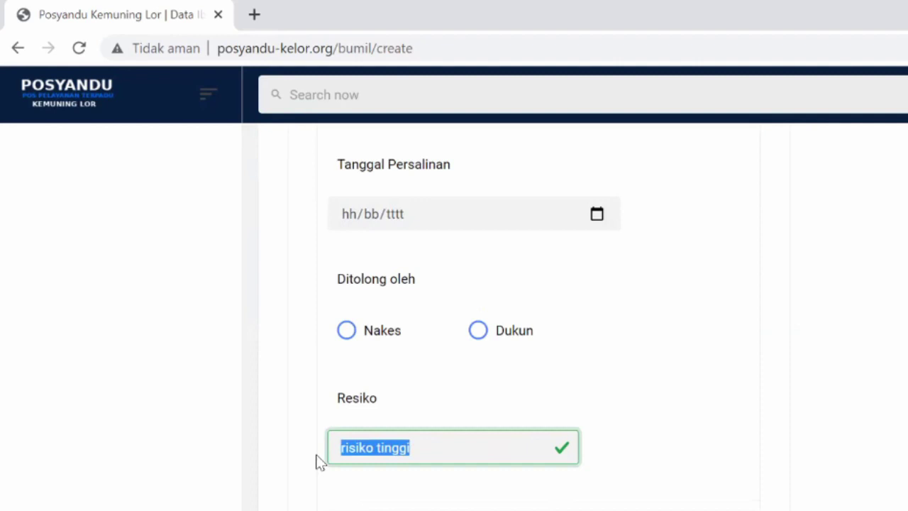
{"action": "key", "text": "BackSpace"}
{"action": "left_click", "coordinate": [598, 395]}
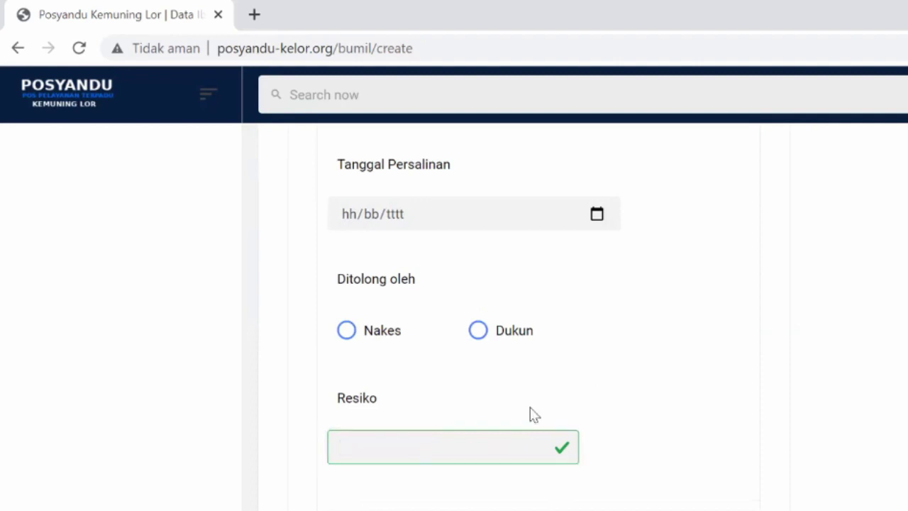
{"action": "left_click", "coordinate": [482, 444]}
{"action": "type", "text": "ris"}
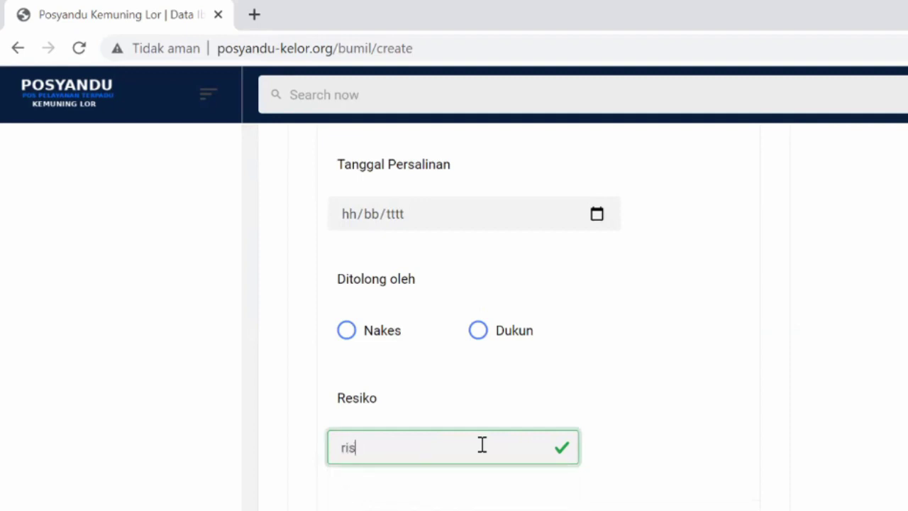
{"action": "type", "text": "iko tinggi"}
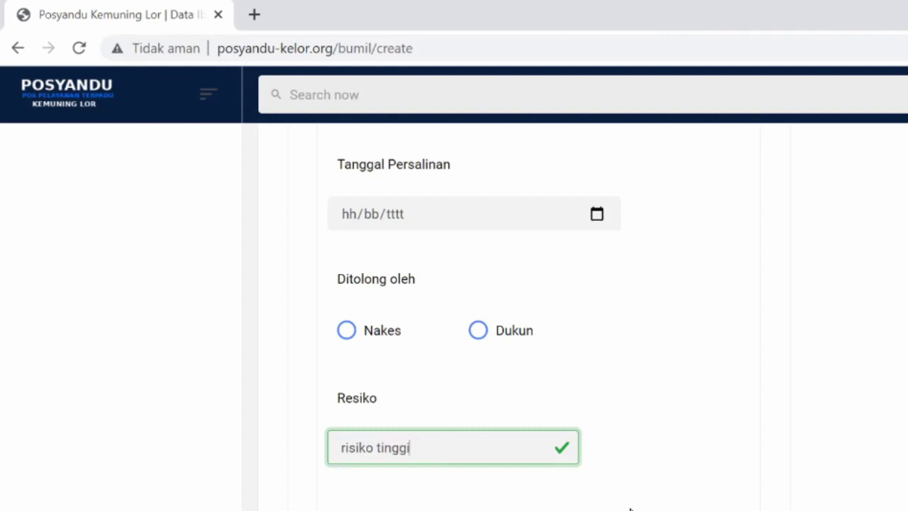
Review the Hasil Penimbangan and Data Persalinan entries, and advance to the Data Bayi and Data Ibu page.
{"action": "scroll", "coordinate": [629, 508], "scroll_direction": "up", "scroll_amount": 4}
{"action": "scroll", "coordinate": [630, 509], "scroll_direction": "up", "scroll_amount": 3}
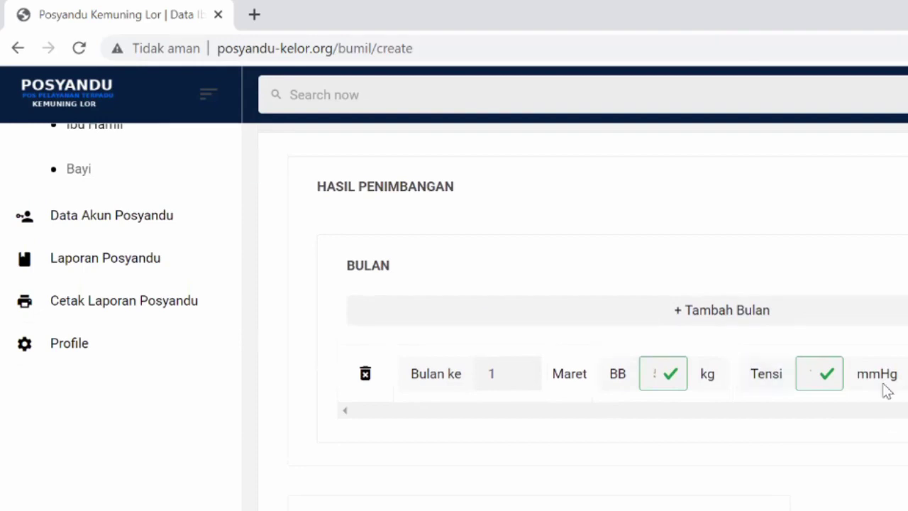
{"action": "scroll", "coordinate": [314, 338], "scroll_direction": "down", "scroll_amount": 4}
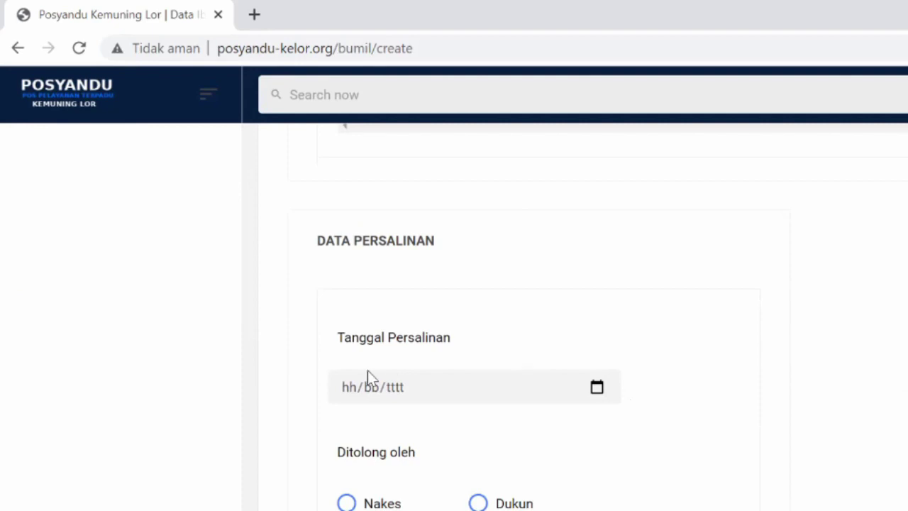
{"action": "scroll", "coordinate": [383, 334], "scroll_direction": "down", "scroll_amount": 3}
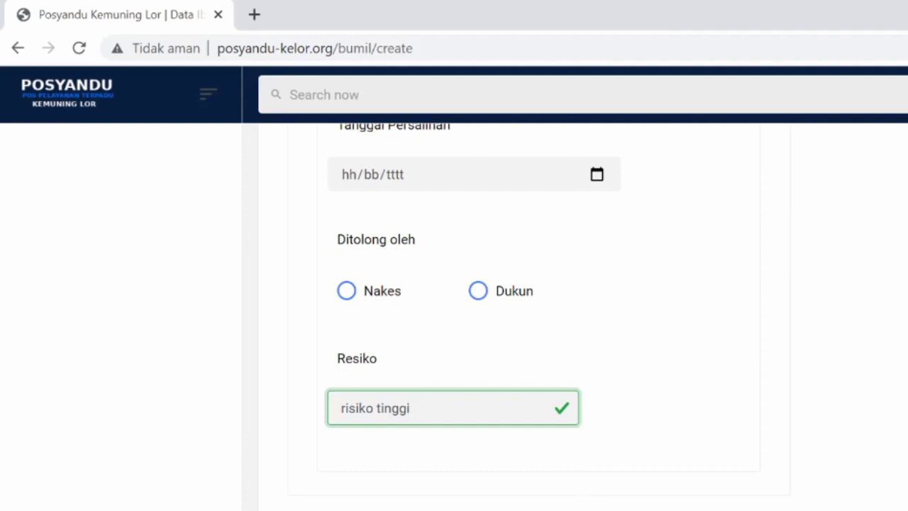
{"action": "scroll", "coordinate": [454, 297], "scroll_direction": "down", "scroll_amount": 5}
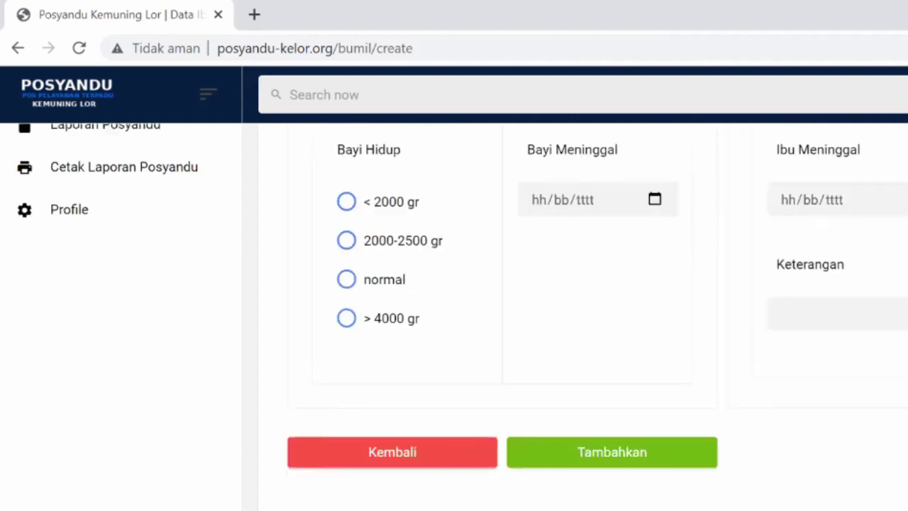
{"action": "scroll", "coordinate": [454, 316], "scroll_direction": "up", "scroll_amount": 3}
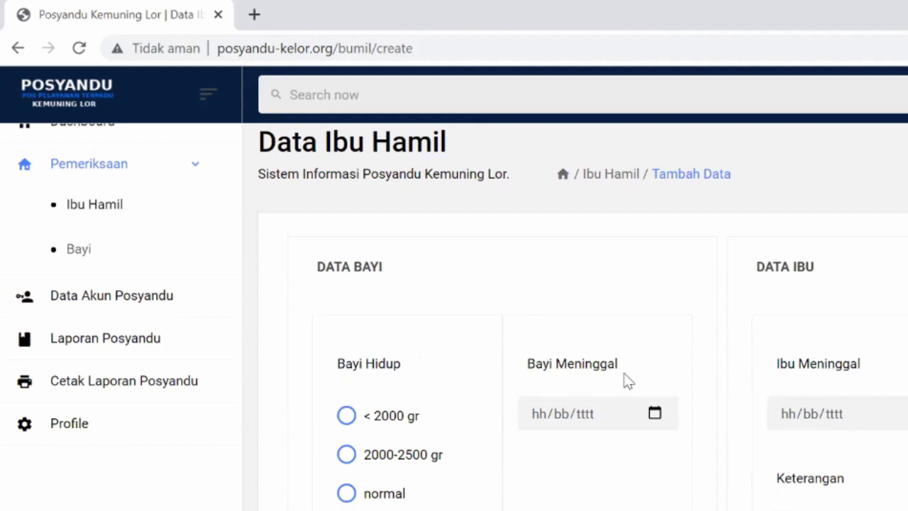
{"action": "scroll", "coordinate": [585, 410], "scroll_direction": "down", "scroll_amount": 1}
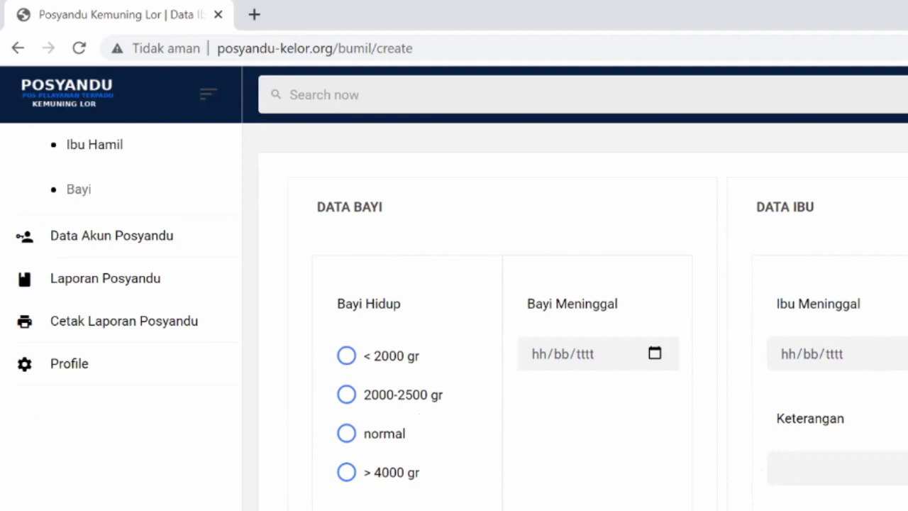
Go back through the weighing and tablet pages to the mother's registration page, reviewing the entries.
{"action": "scroll", "coordinate": [561, 460], "scroll_direction": "up", "scroll_amount": 5}
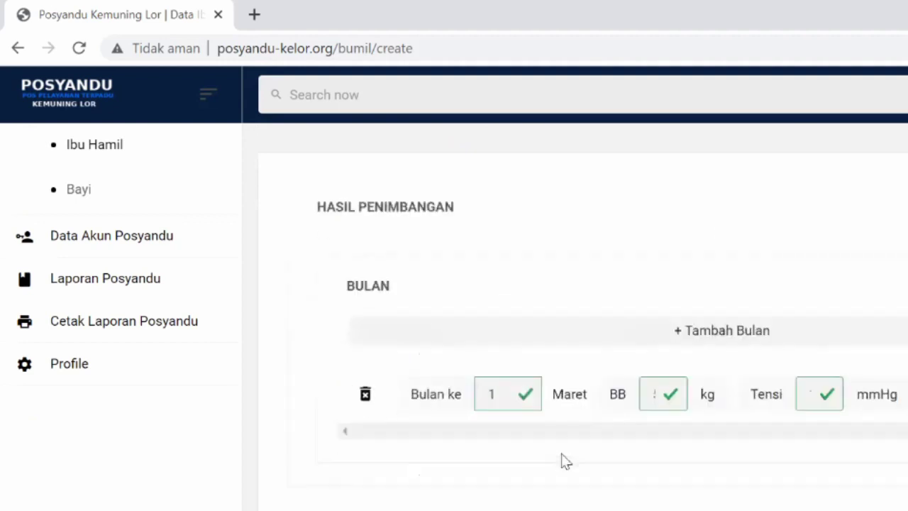
{"action": "scroll", "coordinate": [561, 460], "scroll_direction": "down", "scroll_amount": 2}
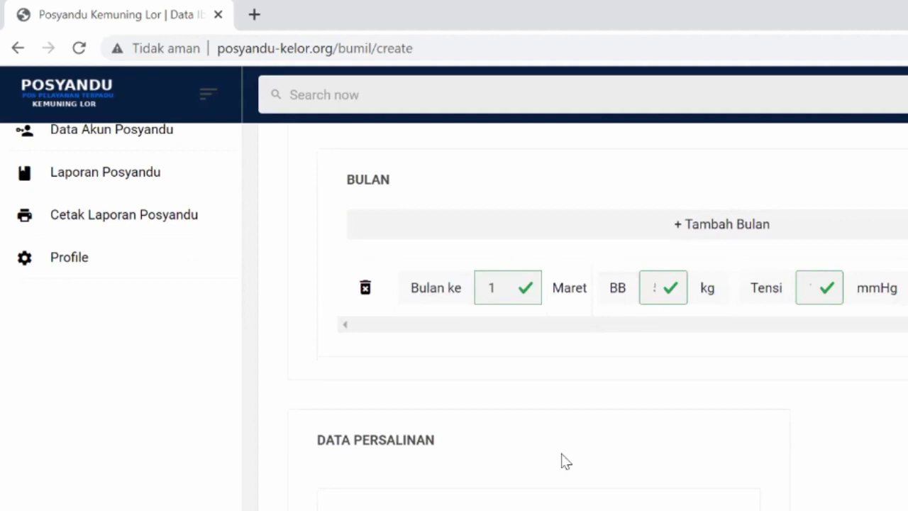
{"action": "scroll", "coordinate": [539, 320], "scroll_direction": "down", "scroll_amount": 7}
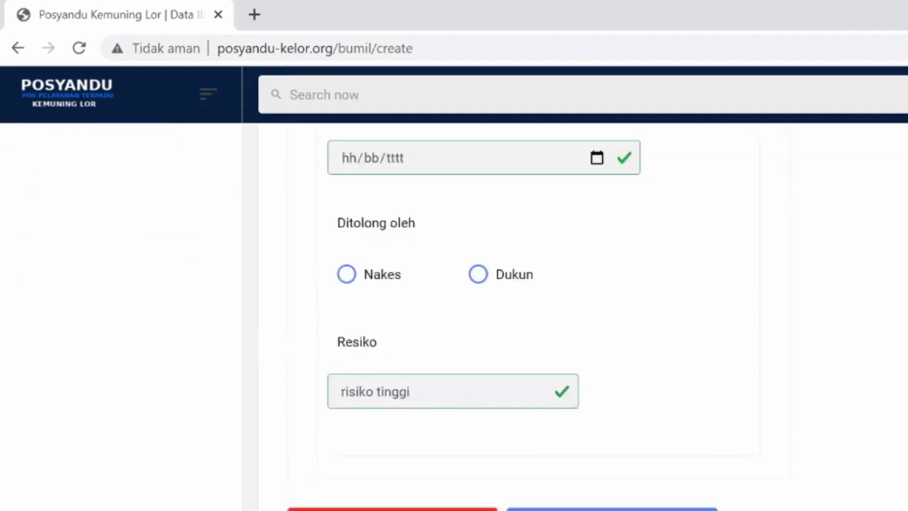
{"action": "scroll", "coordinate": [539, 320], "scroll_direction": "up", "scroll_amount": 3}
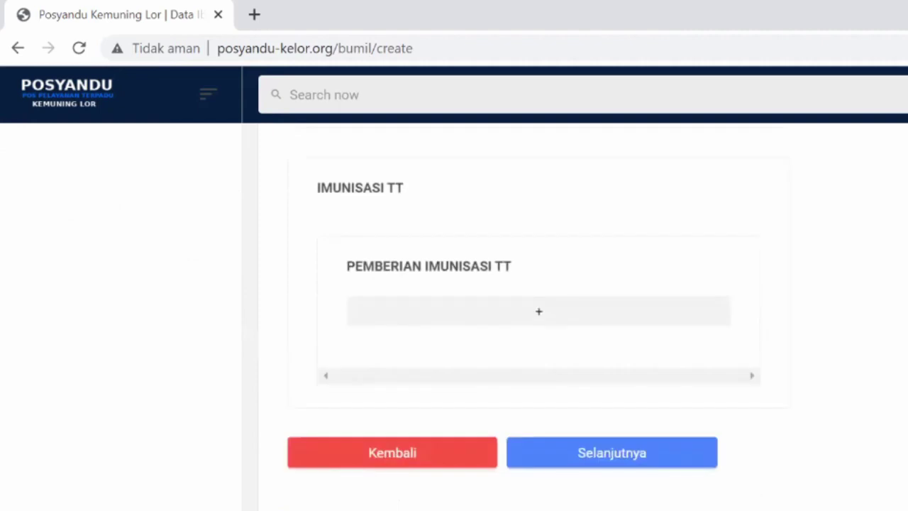
{"action": "scroll", "coordinate": [539, 319], "scroll_direction": "up", "scroll_amount": 5}
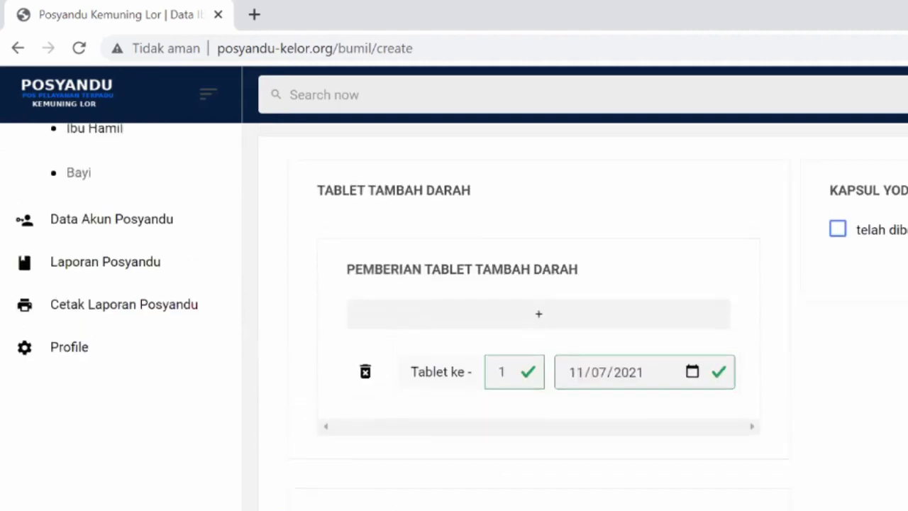
{"action": "scroll", "coordinate": [539, 319], "scroll_direction": "down", "scroll_amount": 3}
{"action": "scroll", "coordinate": [539, 320], "scroll_direction": "down", "scroll_amount": 1}
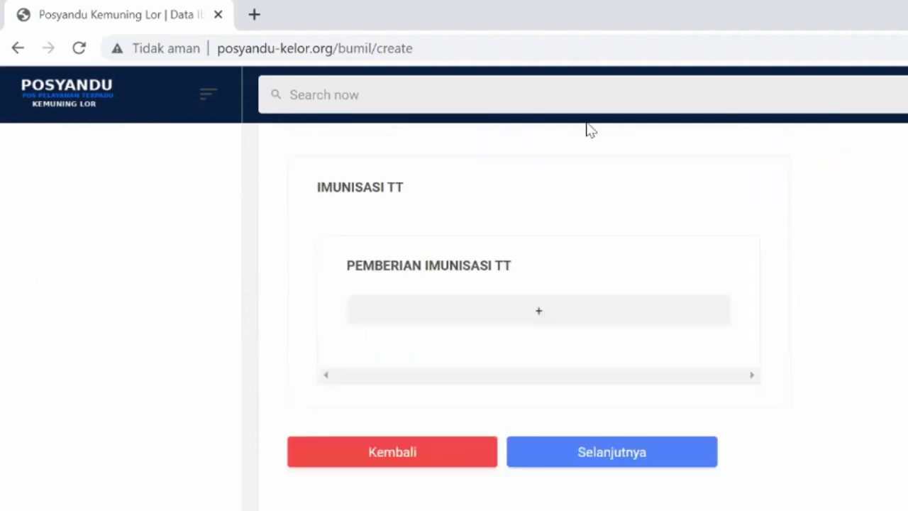
{"action": "left_click", "coordinate": [382, 466]}
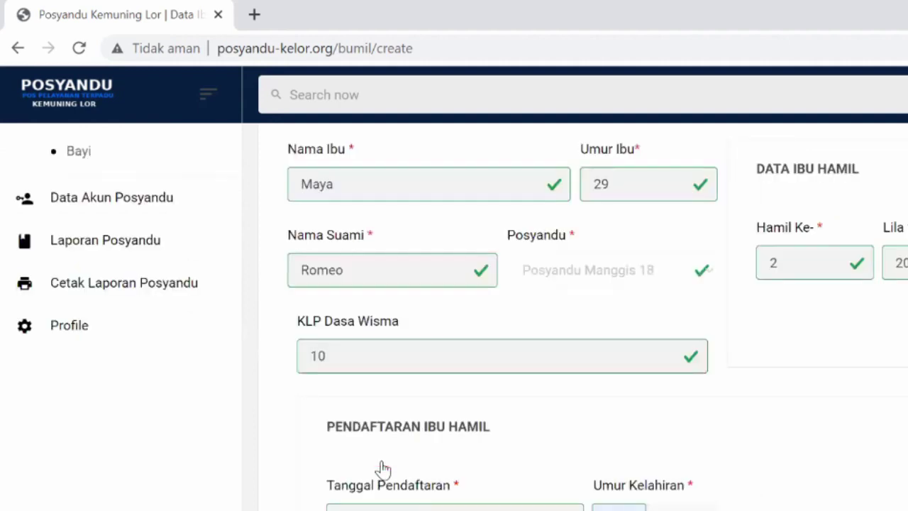
Review the registration data, and go forward through the tablet, immunisation, weighing and delivery sections to check them.
{"action": "scroll", "coordinate": [614, 375], "scroll_direction": "up", "scroll_amount": 1}
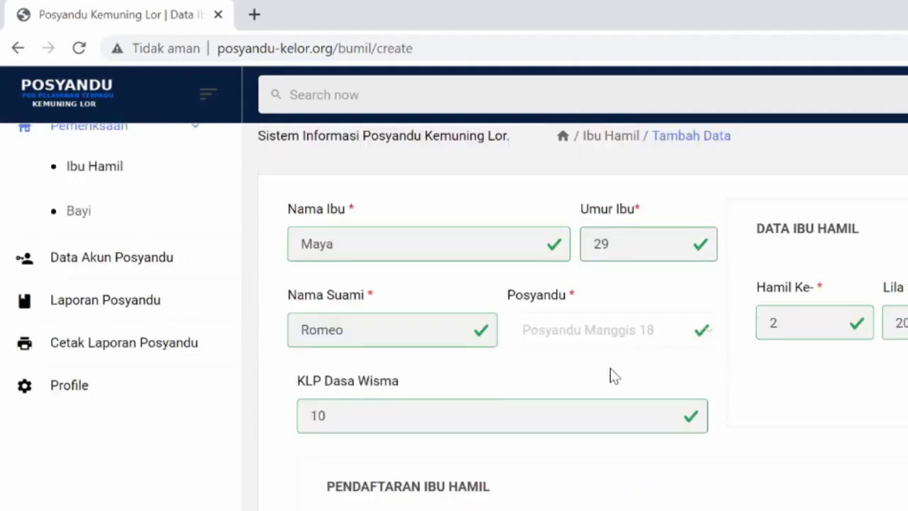
{"action": "scroll", "coordinate": [612, 375], "scroll_direction": "down", "scroll_amount": 3}
{"action": "left_click", "coordinate": [421, 452]}
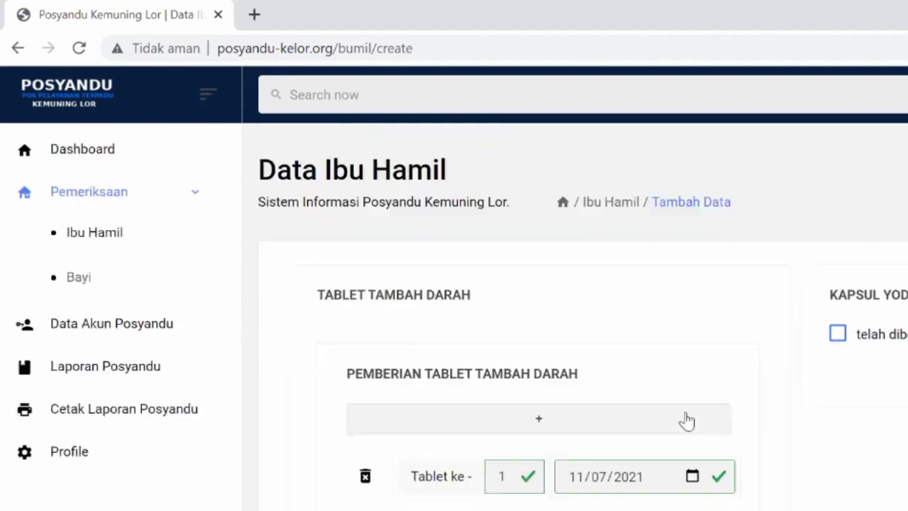
{"action": "scroll", "coordinate": [686, 422], "scroll_direction": "down", "scroll_amount": 1}
{"action": "scroll", "coordinate": [687, 421], "scroll_direction": "down", "scroll_amount": 1}
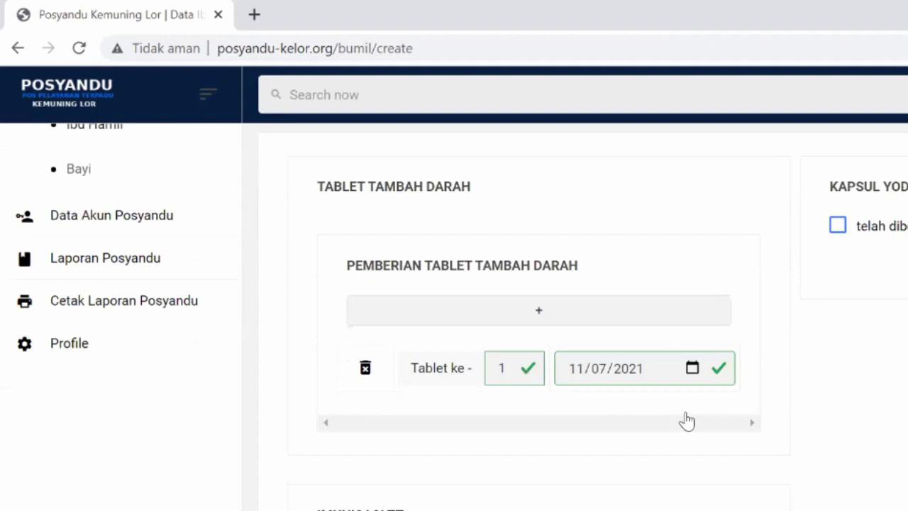
{"action": "scroll", "coordinate": [686, 421], "scroll_direction": "down", "scroll_amount": 3}
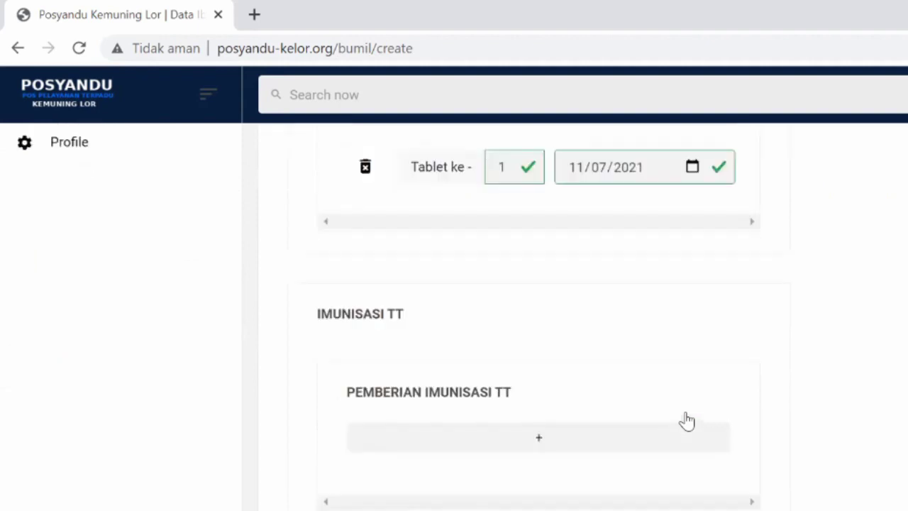
{"action": "scroll", "coordinate": [648, 478], "scroll_direction": "down", "scroll_amount": 1}
{"action": "scroll", "coordinate": [649, 479], "scroll_direction": "down", "scroll_amount": 1}
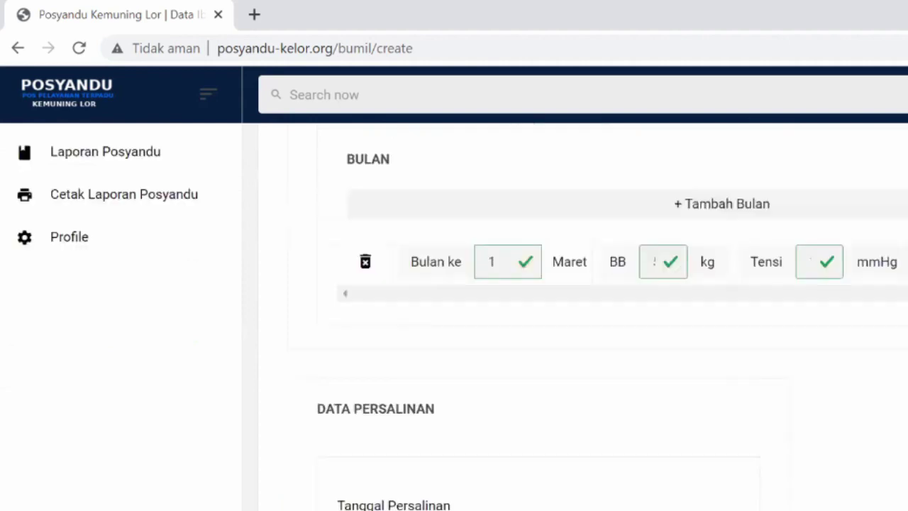
{"action": "scroll", "coordinate": [727, 355], "scroll_direction": "up", "scroll_amount": 1}
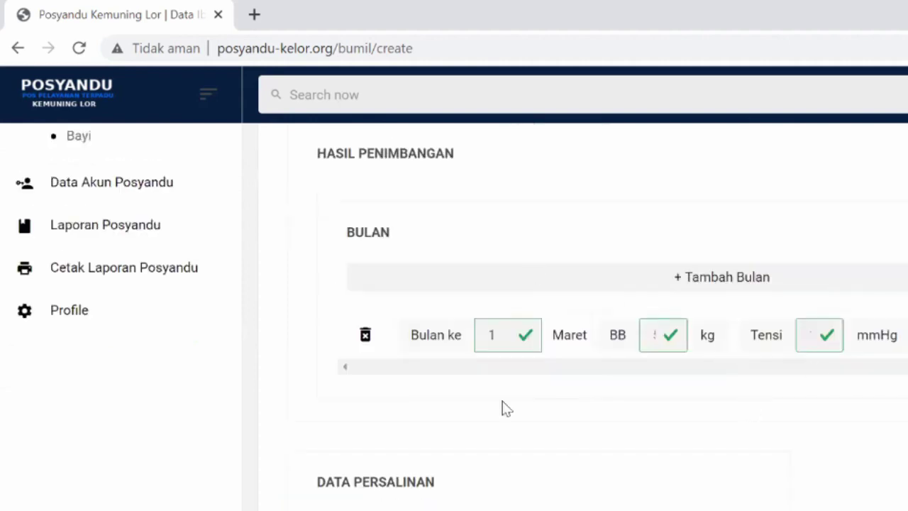
{"action": "scroll", "coordinate": [516, 479], "scroll_direction": "down", "scroll_amount": 4}
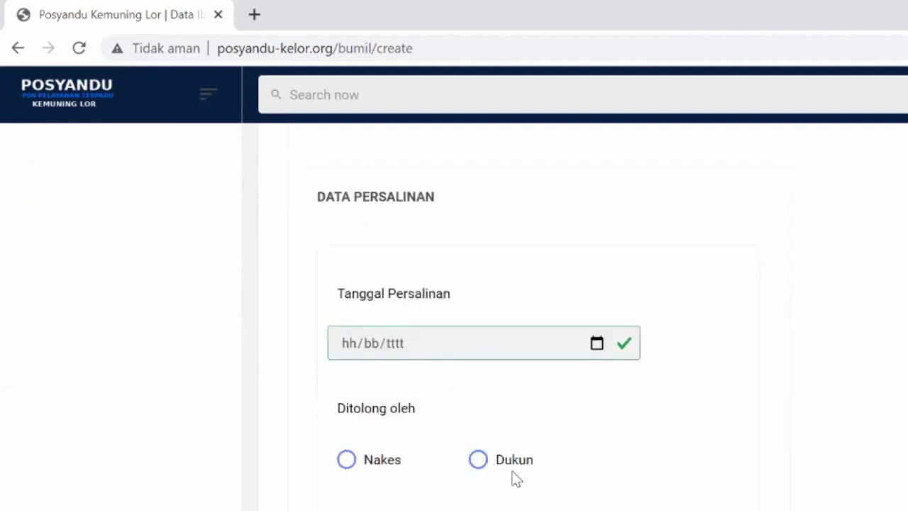
Advance to the Data Bayi and Data Ibu page and submit the record with both sections left empty.
{"action": "scroll", "coordinate": [516, 479], "scroll_direction": "down", "scroll_amount": 2}
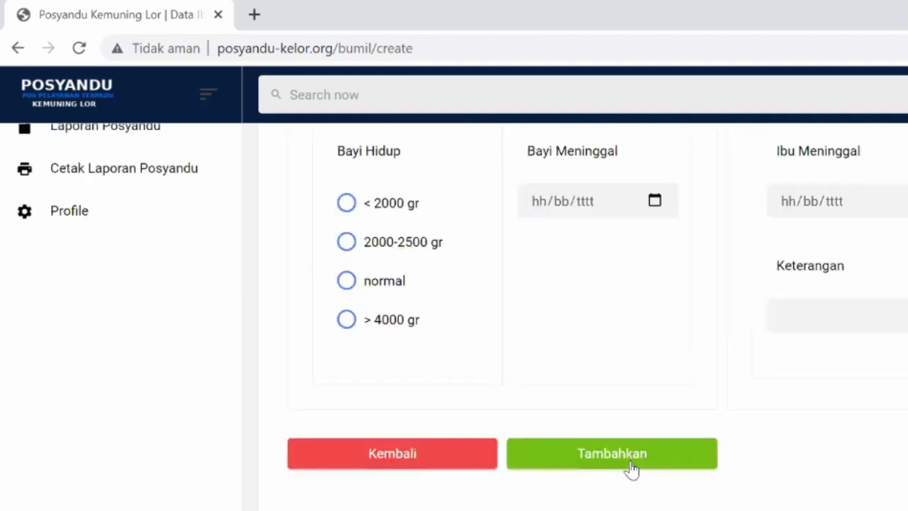
{"action": "scroll", "coordinate": [632, 469], "scroll_direction": "up", "scroll_amount": 1}
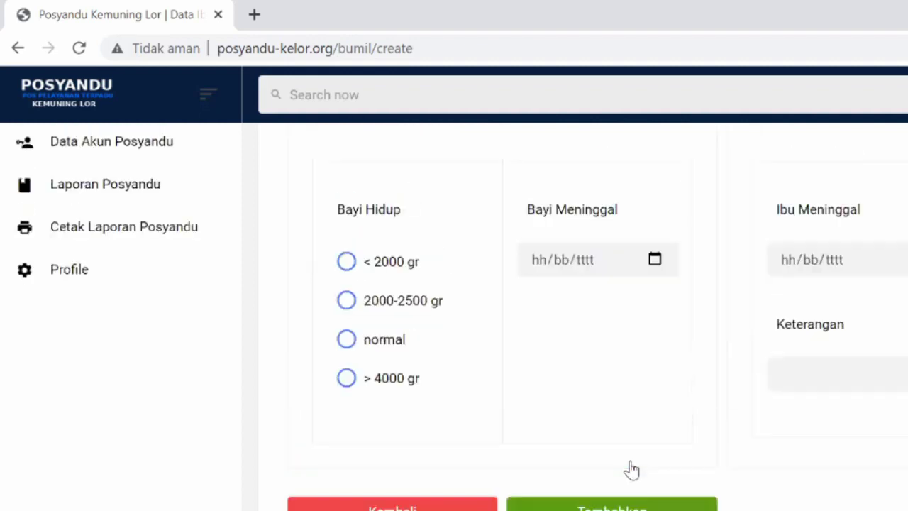
{"action": "scroll", "coordinate": [631, 469], "scroll_direction": "up", "scroll_amount": 1}
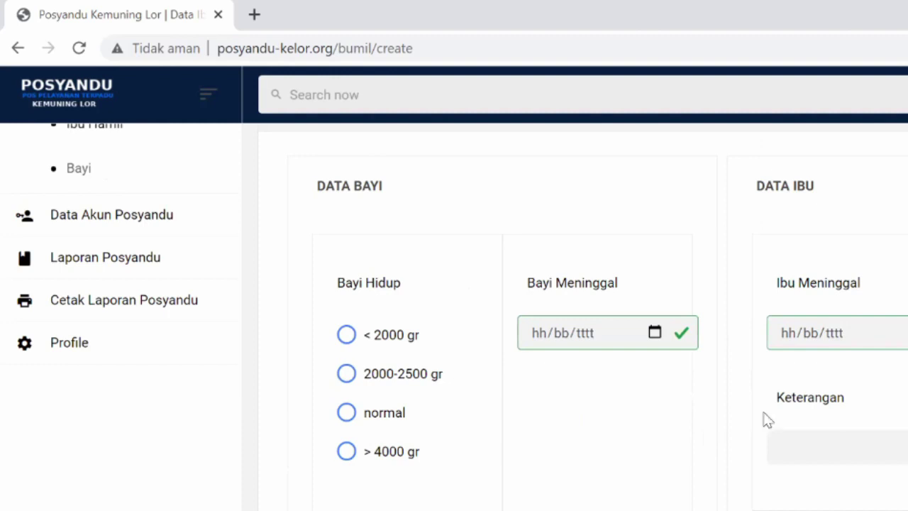
{"action": "scroll", "coordinate": [659, 464], "scroll_direction": "down", "scroll_amount": 2}
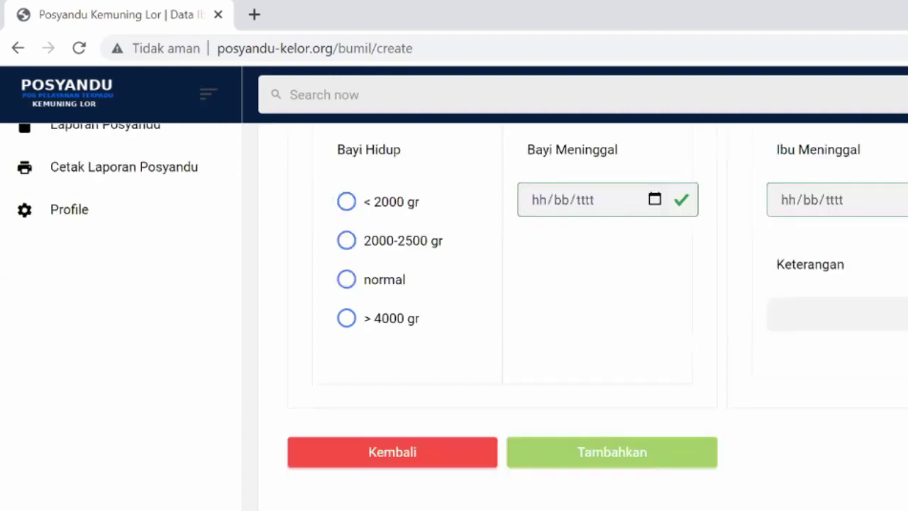
Revisit the weighing and delivery page, and return to the Data Bayi and Data Ibu sections to examine them.
{"action": "scroll", "coordinate": [611, 320], "scroll_direction": "up", "scroll_amount": 4}
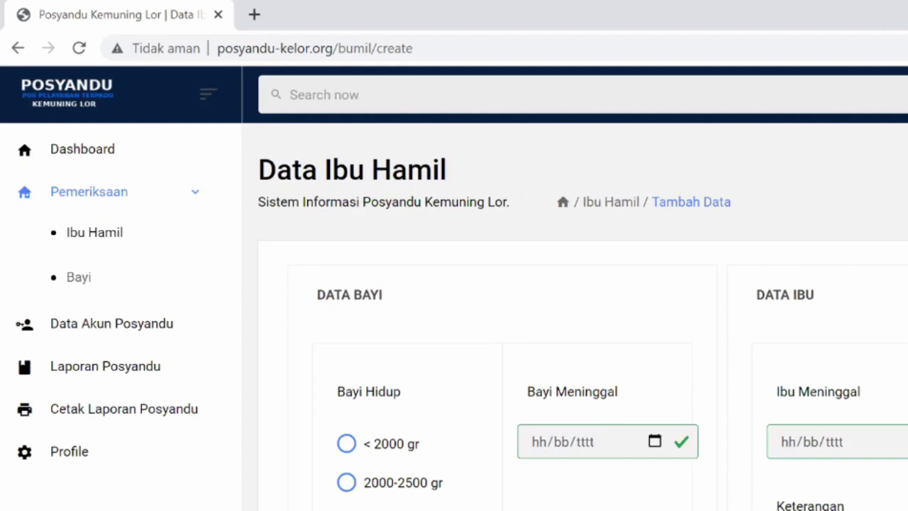
{"action": "scroll", "coordinate": [648, 391], "scroll_direction": "down", "scroll_amount": 3}
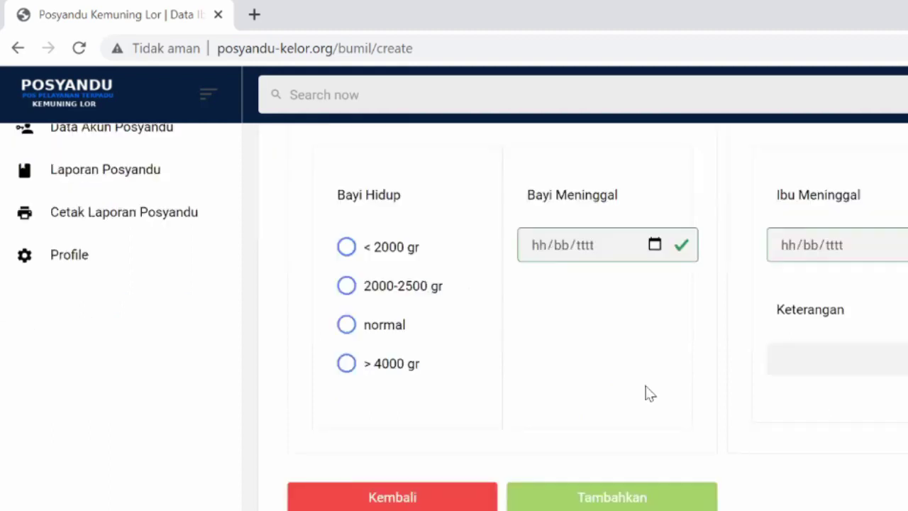
{"action": "scroll", "coordinate": [482, 447], "scroll_direction": "down", "scroll_amount": 1}
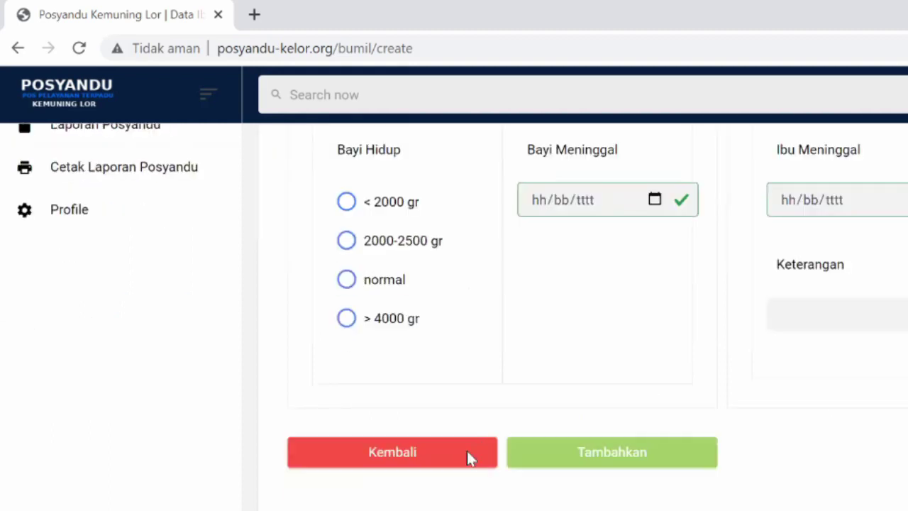
{"action": "left_click", "coordinate": [467, 451]}
{"action": "scroll", "coordinate": [467, 450], "scroll_direction": "up", "scroll_amount": 6}
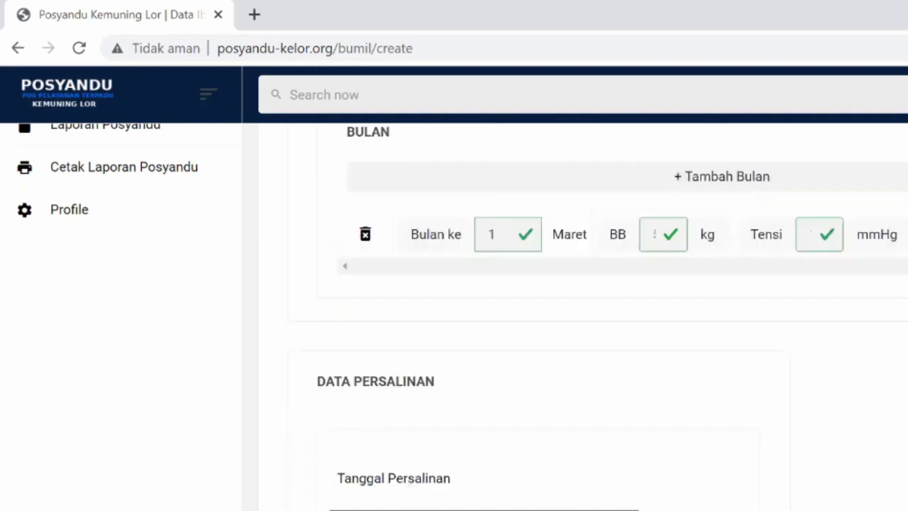
{"action": "scroll", "coordinate": [515, 435], "scroll_direction": "down", "scroll_amount": 4}
{"action": "scroll", "coordinate": [442, 459], "scroll_direction": "down", "scroll_amount": 2}
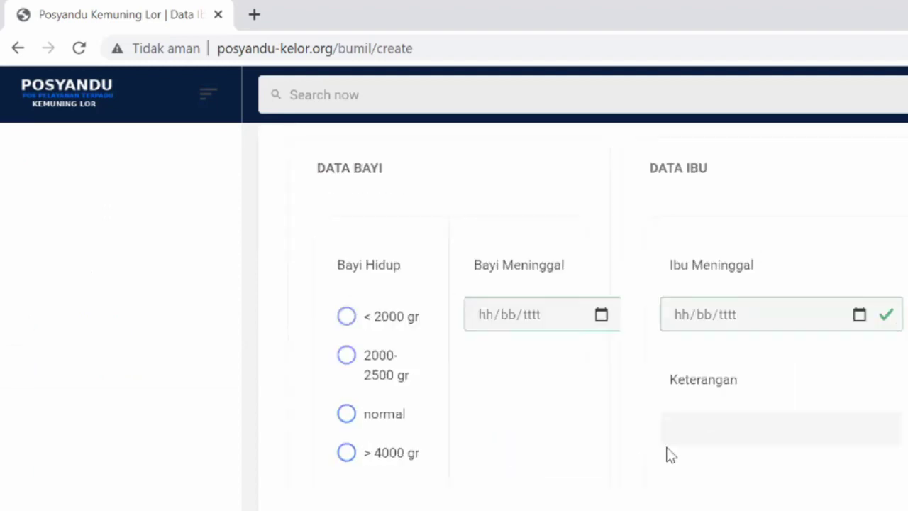
{"action": "scroll", "coordinate": [582, 320], "scroll_direction": "up", "scroll_amount": 4}
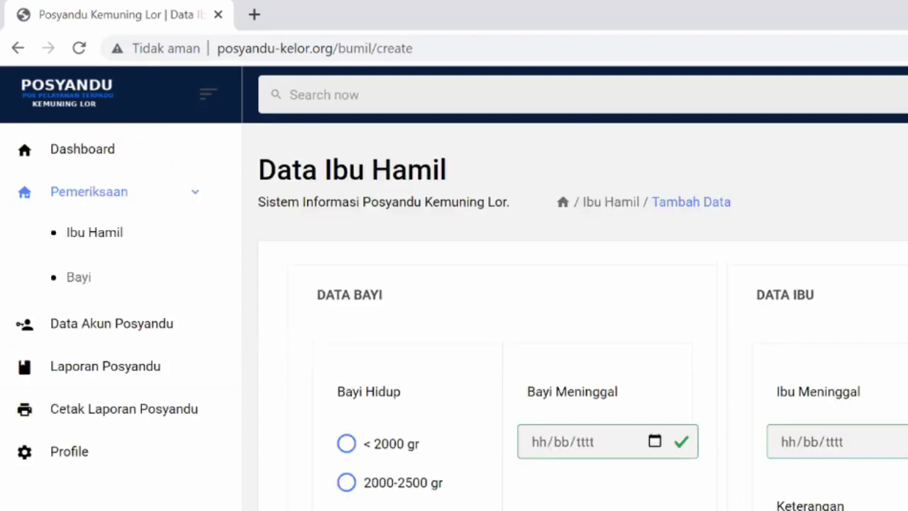
{"action": "scroll", "coordinate": [608, 445], "scroll_direction": "down", "scroll_amount": 3}
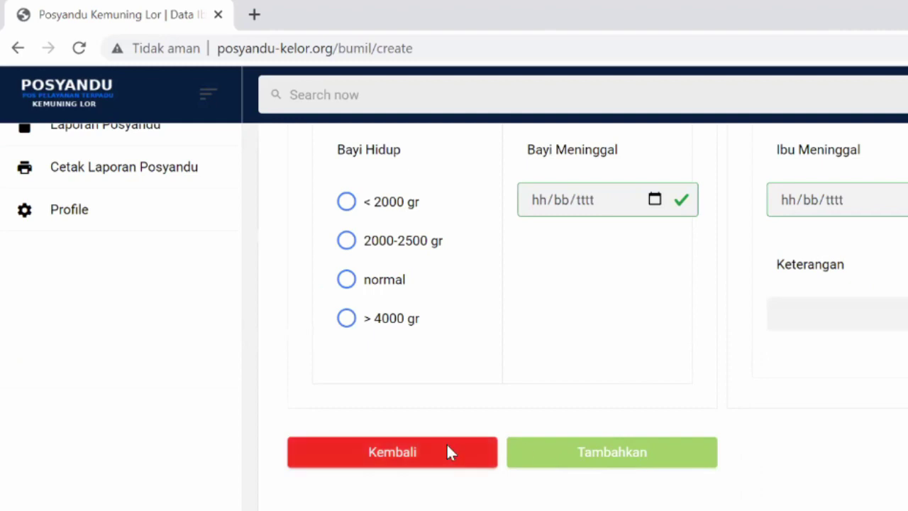
Examine the weighing results and the Data Persalinan section of the pregnant mother form.
{"action": "scroll", "coordinate": [446, 452], "scroll_direction": "up", "scroll_amount": 6}
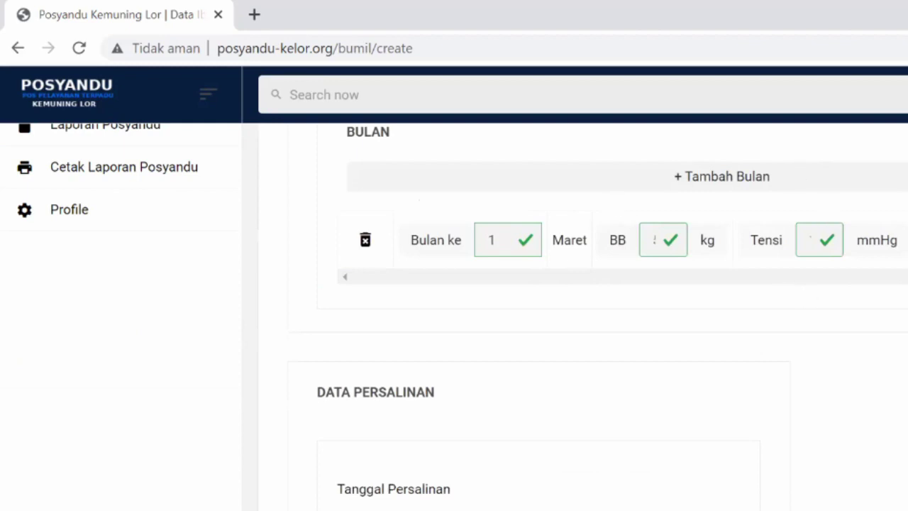
{"action": "scroll", "coordinate": [540, 320], "scroll_direction": "down", "scroll_amount": 3}
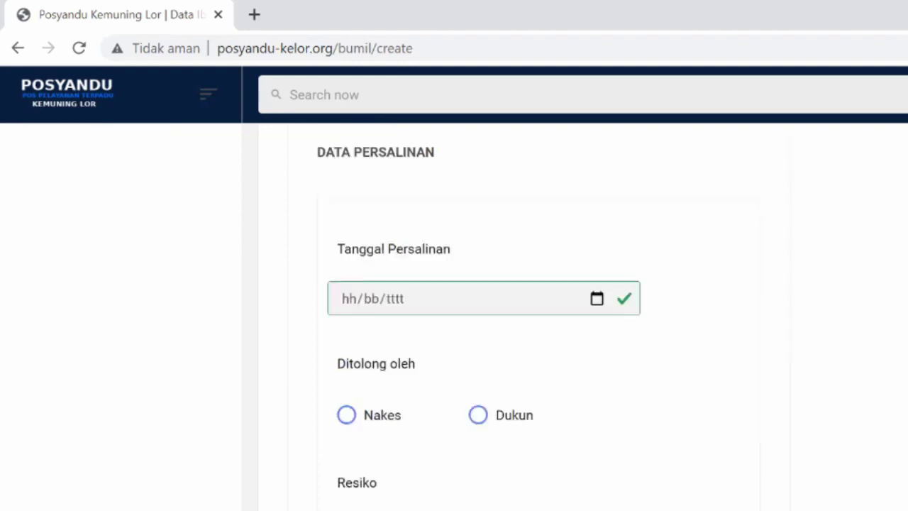
{"action": "scroll", "coordinate": [539, 319], "scroll_direction": "down", "scroll_amount": 2}
{"action": "scroll", "coordinate": [483, 279], "scroll_direction": "down", "scroll_amount": 1}
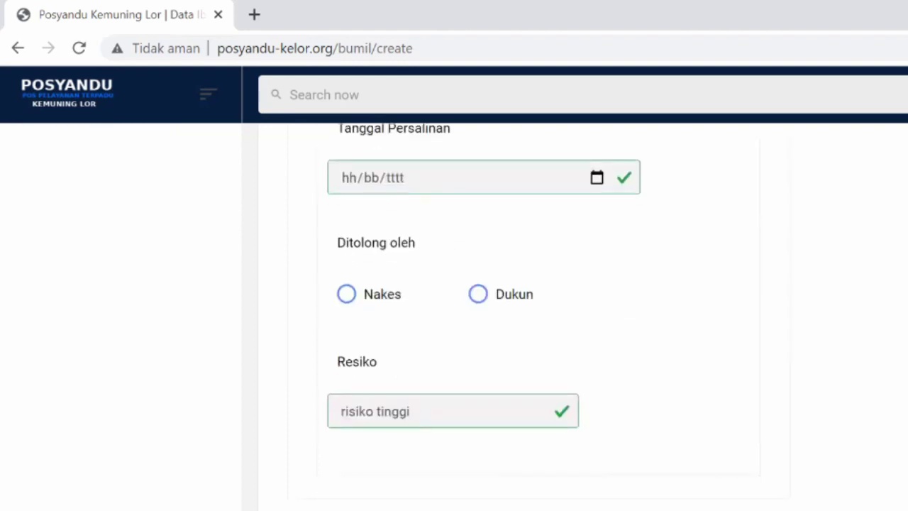
{"action": "scroll", "coordinate": [483, 280], "scroll_direction": "down", "scroll_amount": 1}
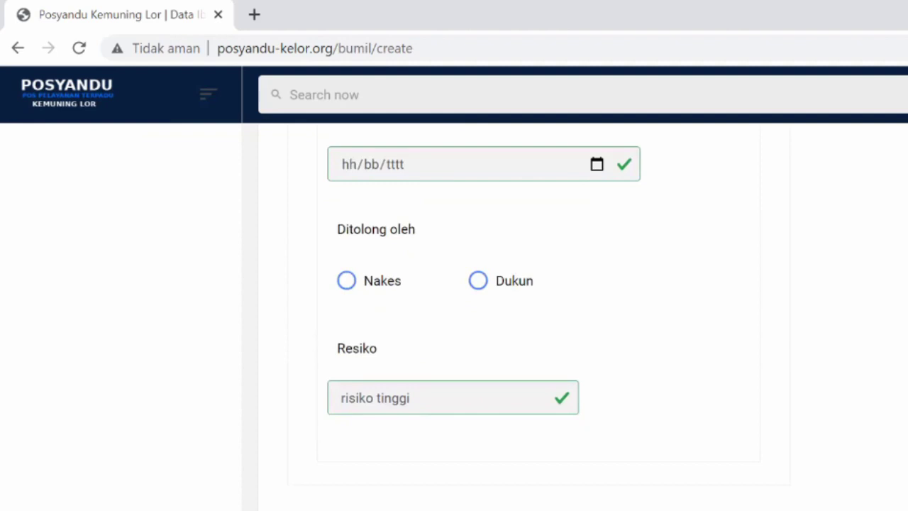
{"action": "scroll", "coordinate": [680, 364], "scroll_direction": "up", "scroll_amount": 10}
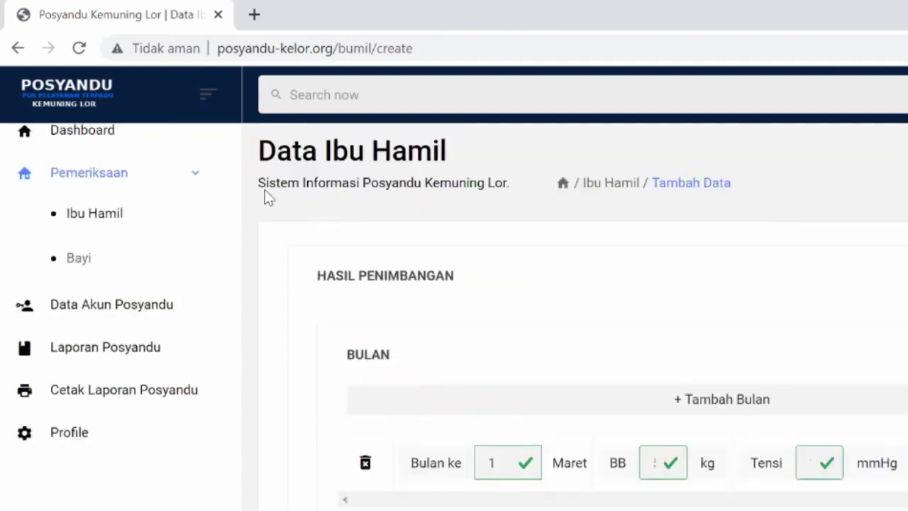
Open the Ibu Hamil data list and expand the registration details of the mother in row 3.
{"action": "left_click", "coordinate": [81, 217]}
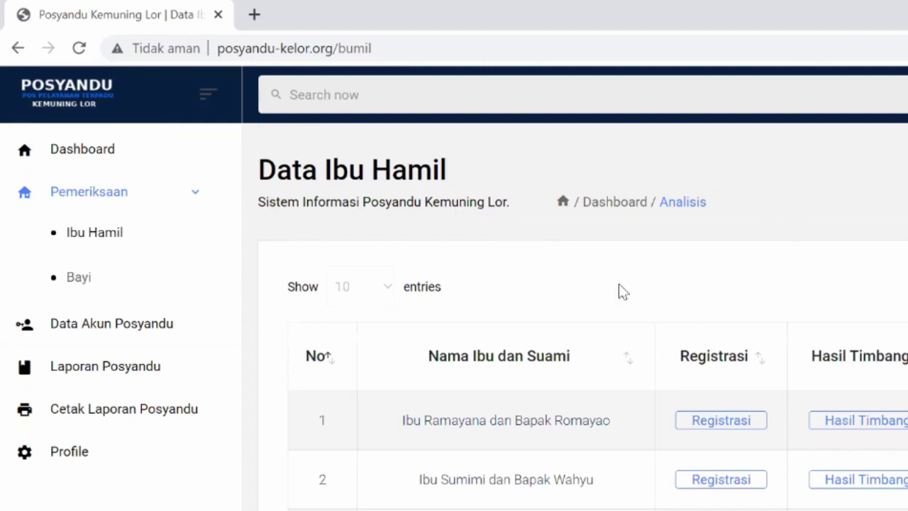
{"action": "scroll", "coordinate": [617, 290], "scroll_direction": "down", "scroll_amount": 3}
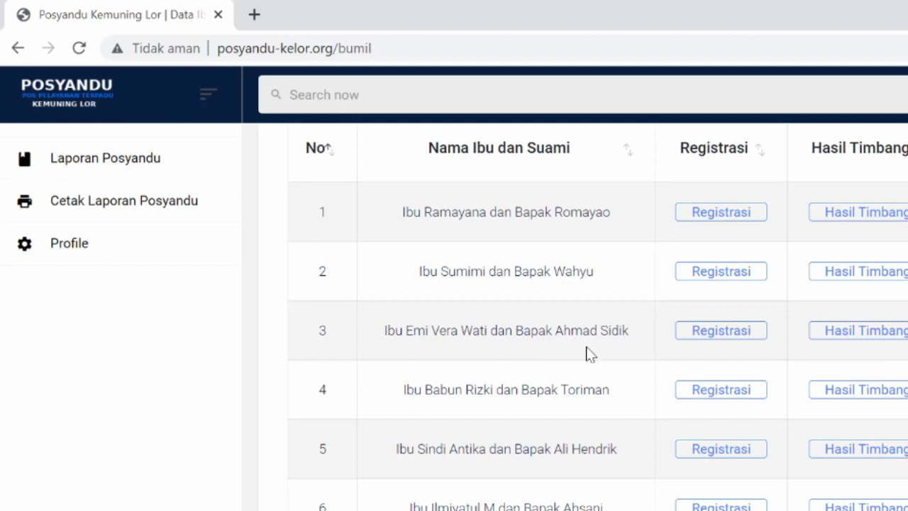
{"action": "left_click", "coordinate": [709, 338]}
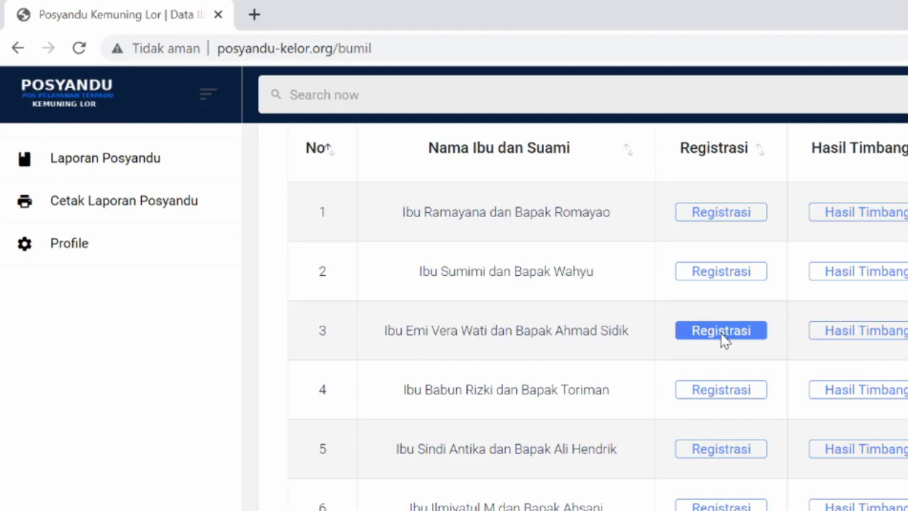
{"action": "left_click", "coordinate": [722, 339]}
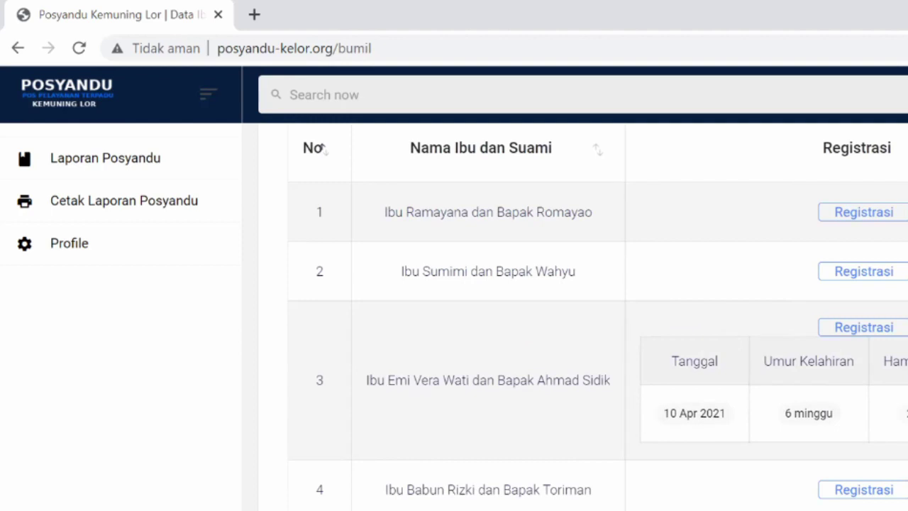
Expand the registration details of the mothers in rows 8, 7 and 9 of the list.
{"action": "scroll", "coordinate": [596, 319], "scroll_direction": "down", "scroll_amount": 4}
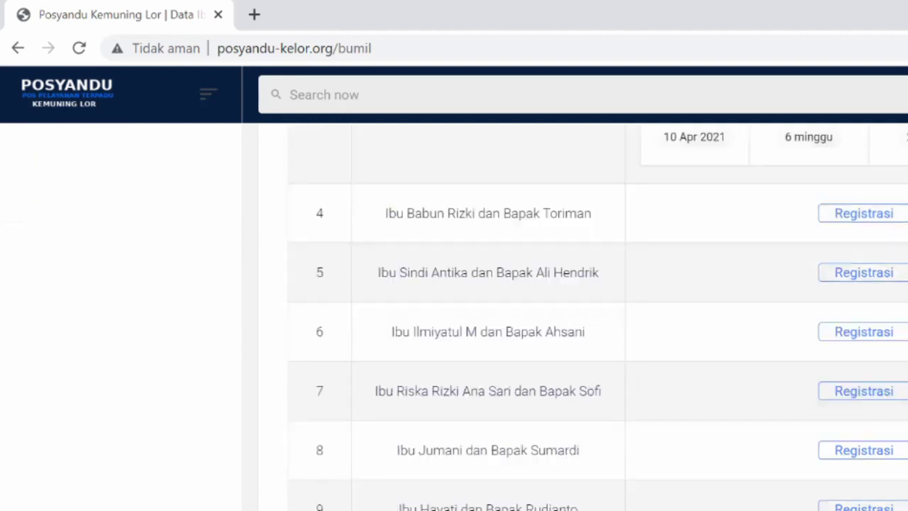
{"action": "left_click", "coordinate": [895, 454]}
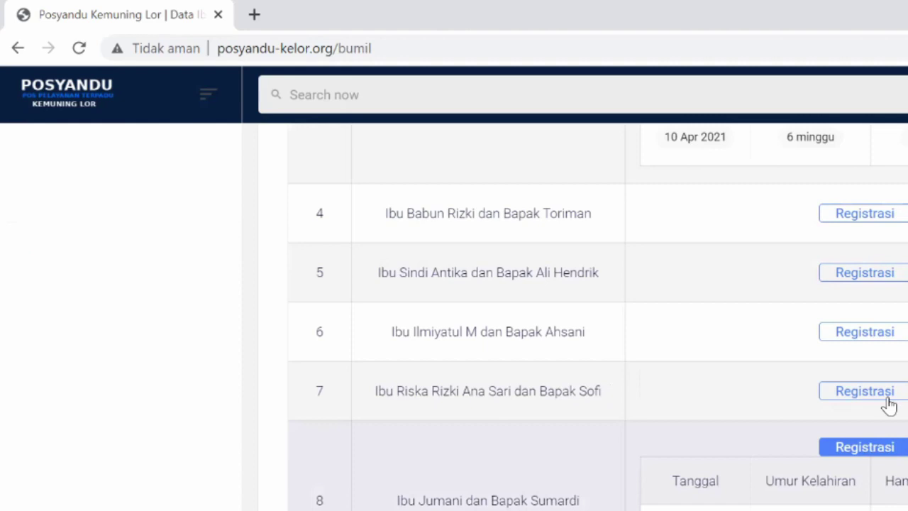
{"action": "left_click", "coordinate": [884, 397]}
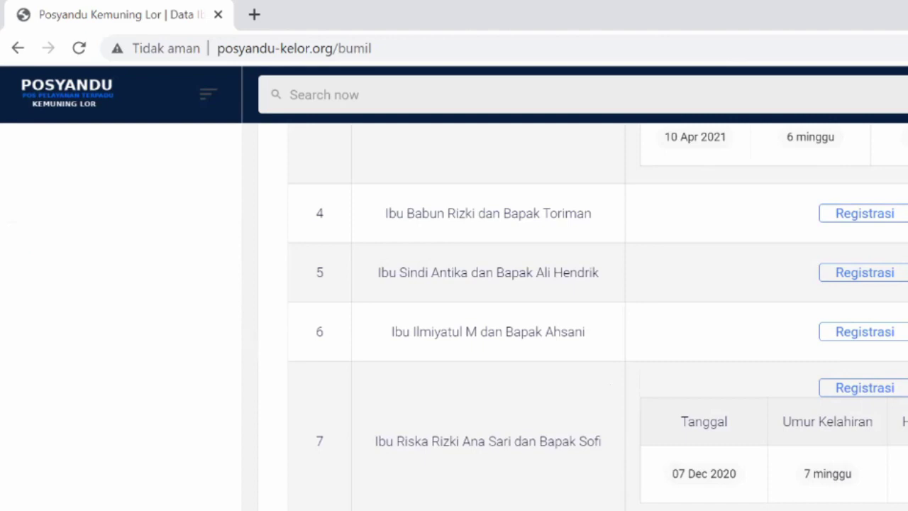
{"action": "scroll", "coordinate": [598, 319], "scroll_direction": "down", "scroll_amount": 1}
{"action": "scroll", "coordinate": [598, 319], "scroll_direction": "down", "scroll_amount": 1}
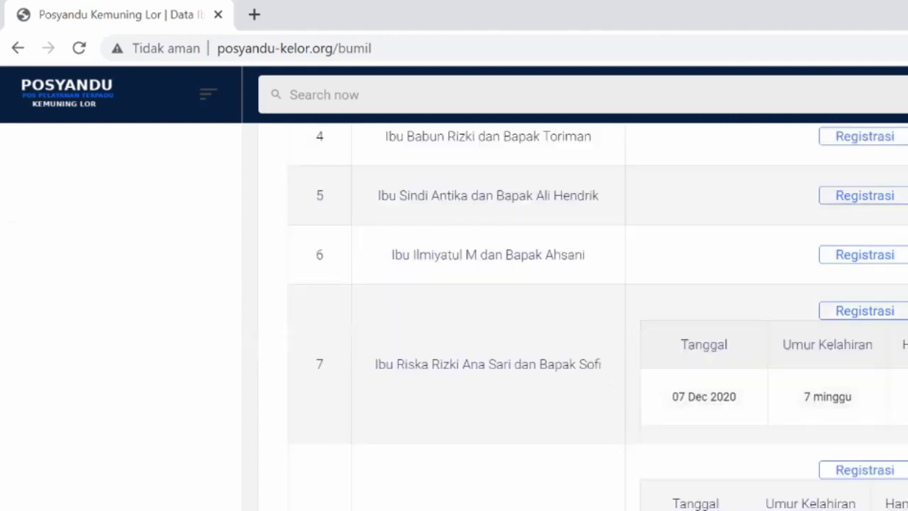
{"action": "scroll", "coordinate": [598, 319], "scroll_direction": "down", "scroll_amount": 1}
{"action": "scroll", "coordinate": [598, 315], "scroll_direction": "down", "scroll_amount": 1}
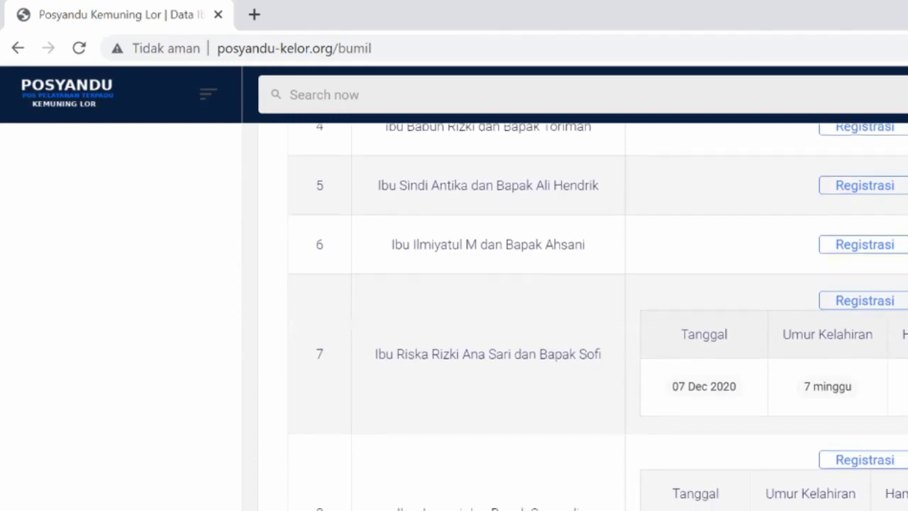
{"action": "scroll", "coordinate": [598, 317], "scroll_direction": "down", "scroll_amount": 1}
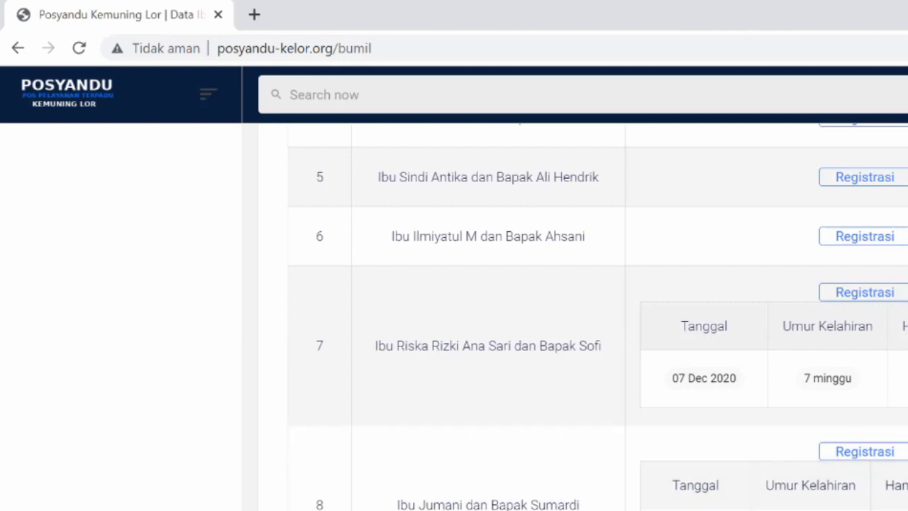
{"action": "scroll", "coordinate": [873, 355], "scroll_direction": "down", "scroll_amount": 3}
{"action": "left_click", "coordinate": [873, 375]}
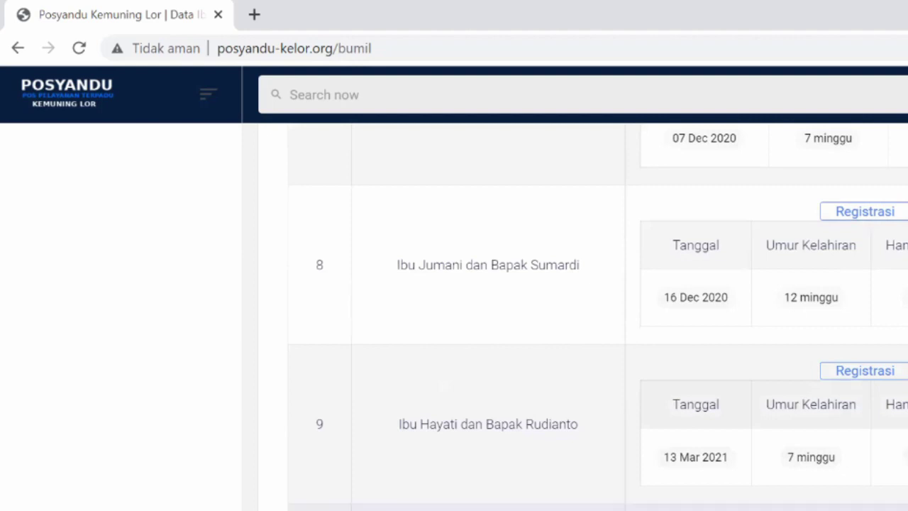
Expand the weighing results of the mother in row 7, and review them alongside the Lila nutrition statuses of the expanded records.
{"action": "scroll", "coordinate": [588, 317], "scroll_direction": "right", "scroll_amount": 5}
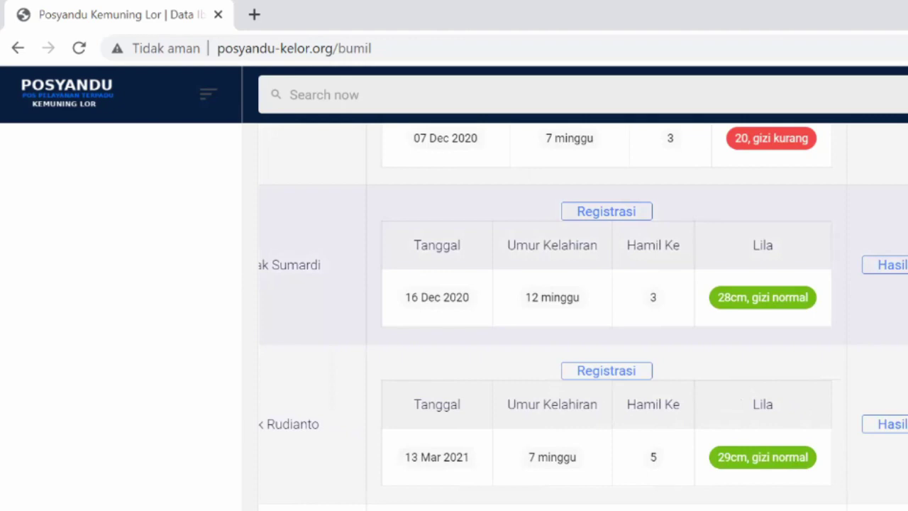
{"action": "scroll", "coordinate": [567, 313], "scroll_direction": "up", "scroll_amount": 2}
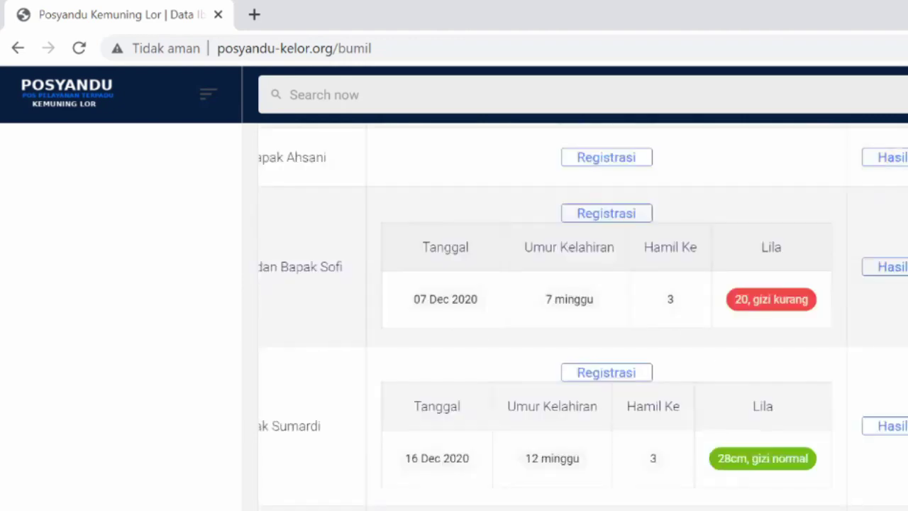
{"action": "left_click", "coordinate": [889, 276]}
{"action": "scroll", "coordinate": [892, 275], "scroll_direction": "right", "scroll_amount": 5}
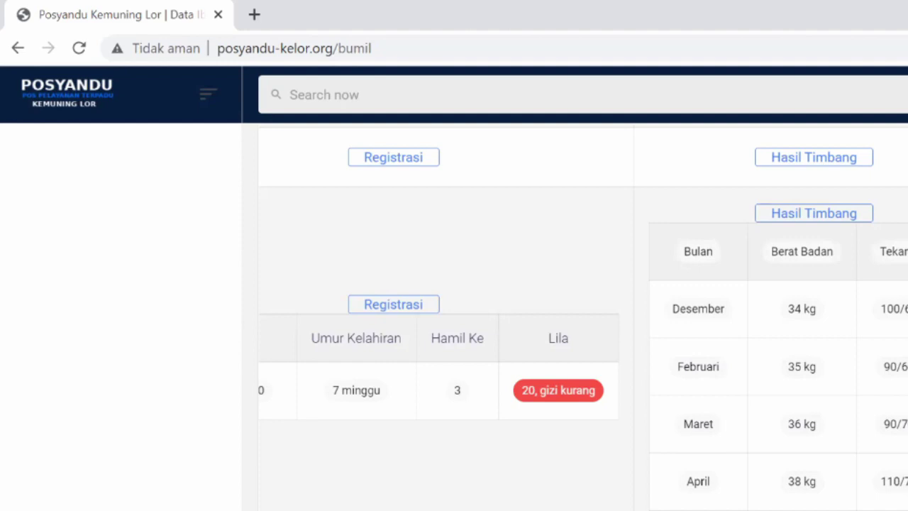
{"action": "scroll", "coordinate": [583, 327], "scroll_direction": "left", "scroll_amount": 2}
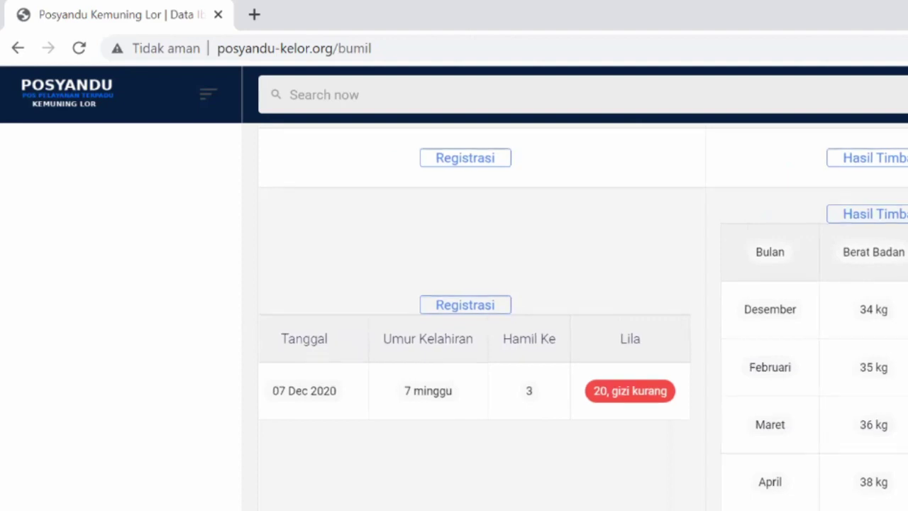
{"action": "scroll", "coordinate": [583, 328], "scroll_direction": "left", "scroll_amount": 2}
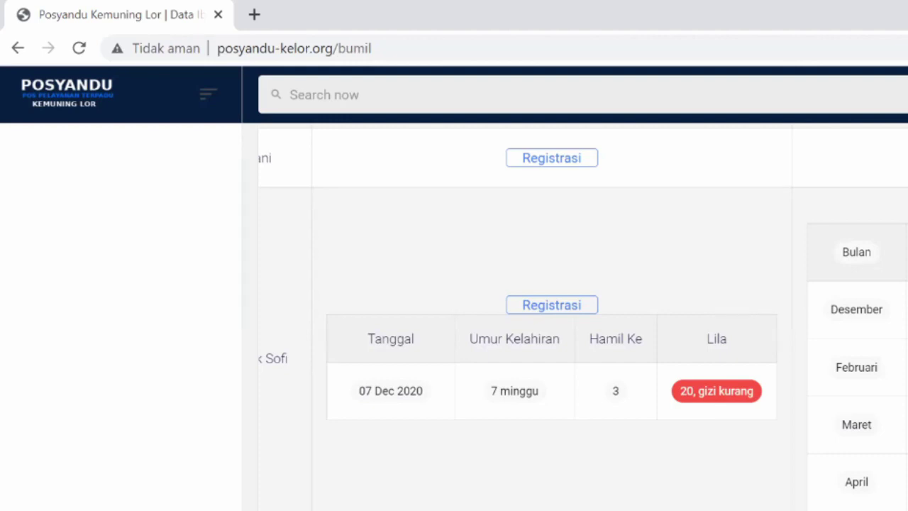
{"action": "scroll", "coordinate": [582, 319], "scroll_direction": "down", "scroll_amount": 5}
{"action": "scroll", "coordinate": [582, 320], "scroll_direction": "up", "scroll_amount": 1}
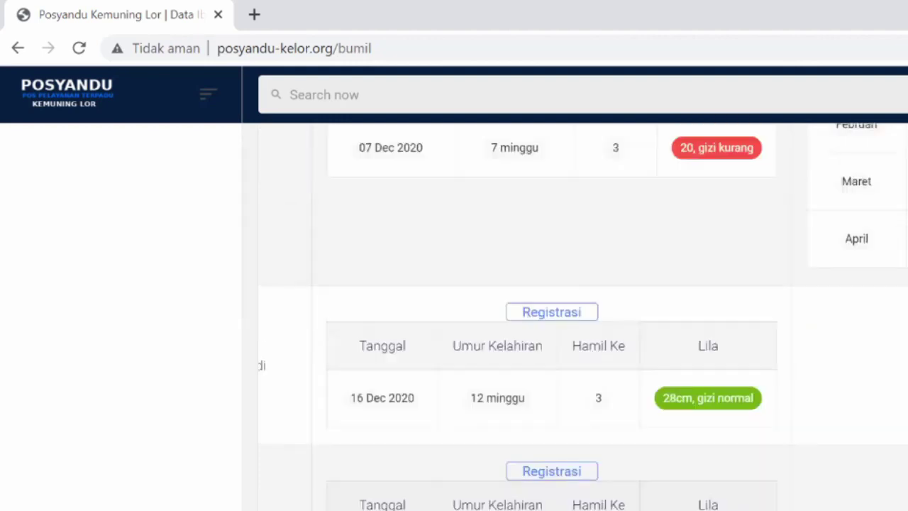
{"action": "scroll", "coordinate": [581, 320], "scroll_direction": "up", "scroll_amount": 3}
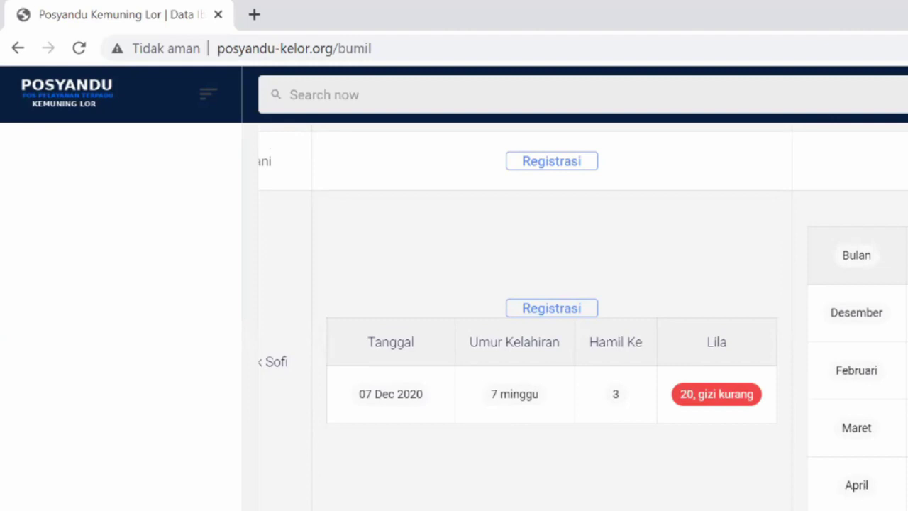
Open the Cetak Laporan Posyandu page and choose Posyandu Manggis 18 as the source of the report data.
{"action": "scroll", "coordinate": [582, 319], "scroll_direction": "up", "scroll_amount": 5}
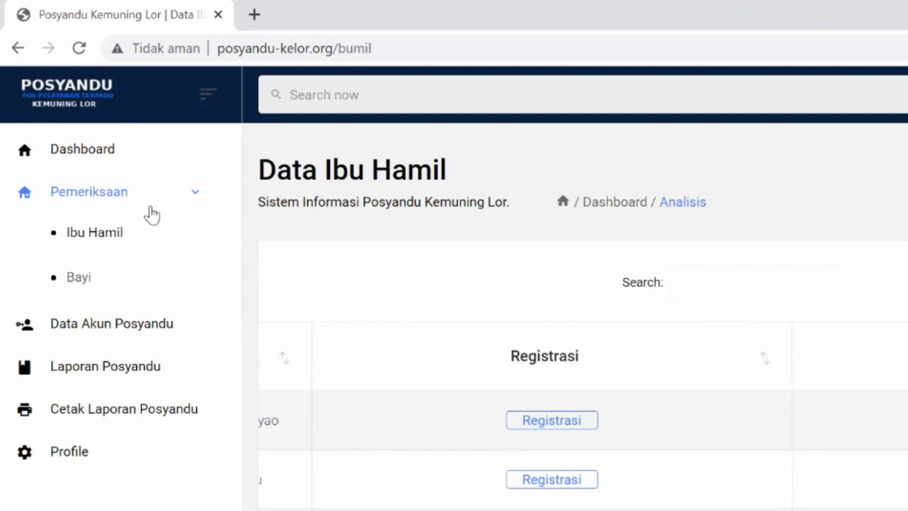
{"action": "left_click", "coordinate": [125, 203]}
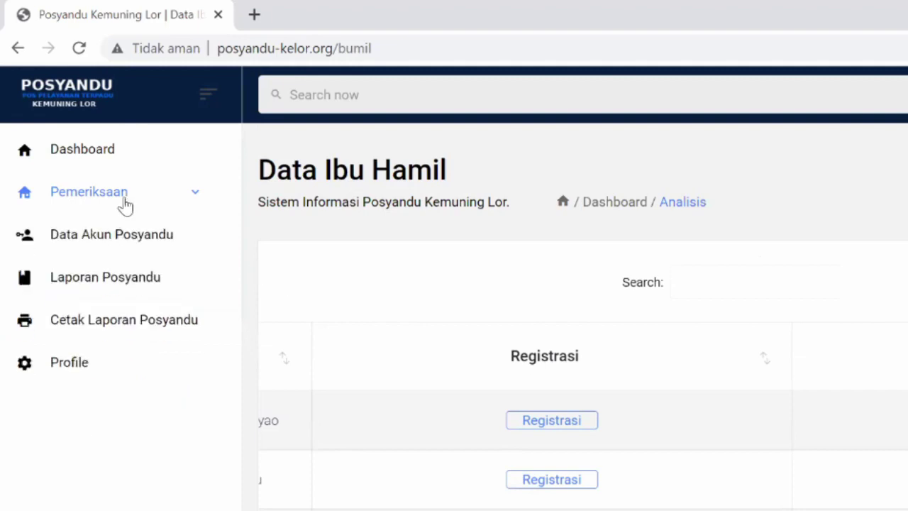
{"action": "left_click", "coordinate": [134, 328]}
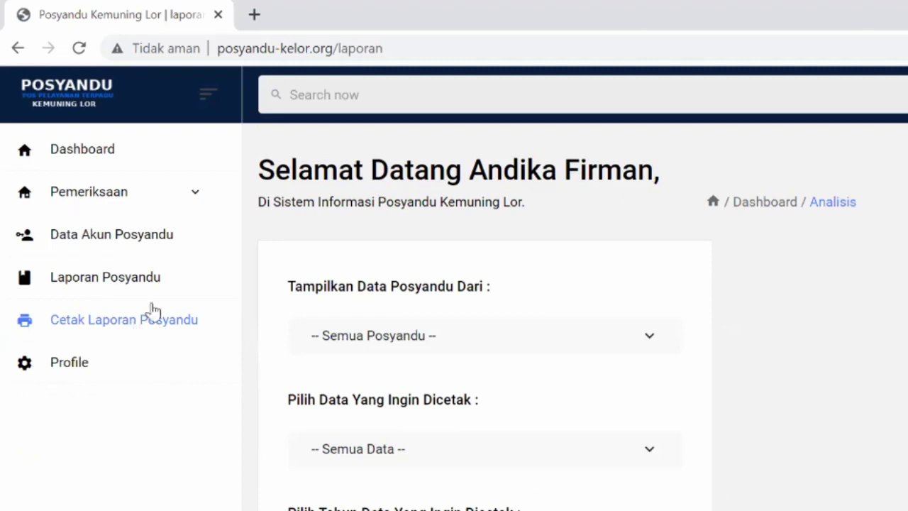
{"action": "left_click", "coordinate": [644, 341]}
{"action": "left_click", "coordinate": [112, 331]}
{"action": "left_click", "coordinate": [146, 329]}
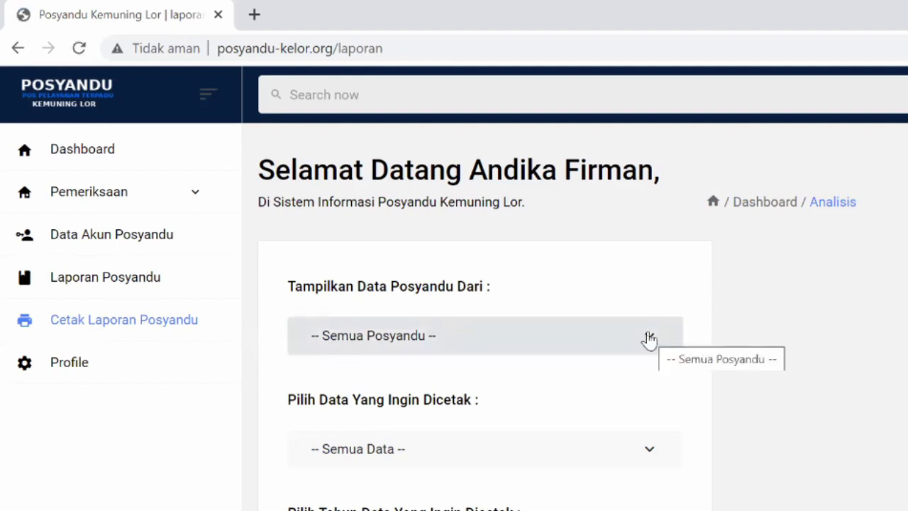
{"action": "left_click", "coordinate": [627, 350]}
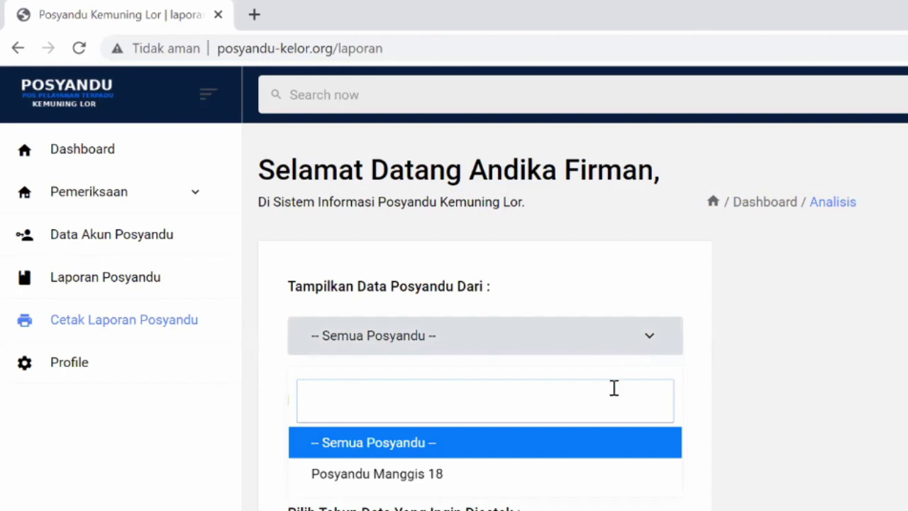
{"action": "left_click", "coordinate": [535, 479]}
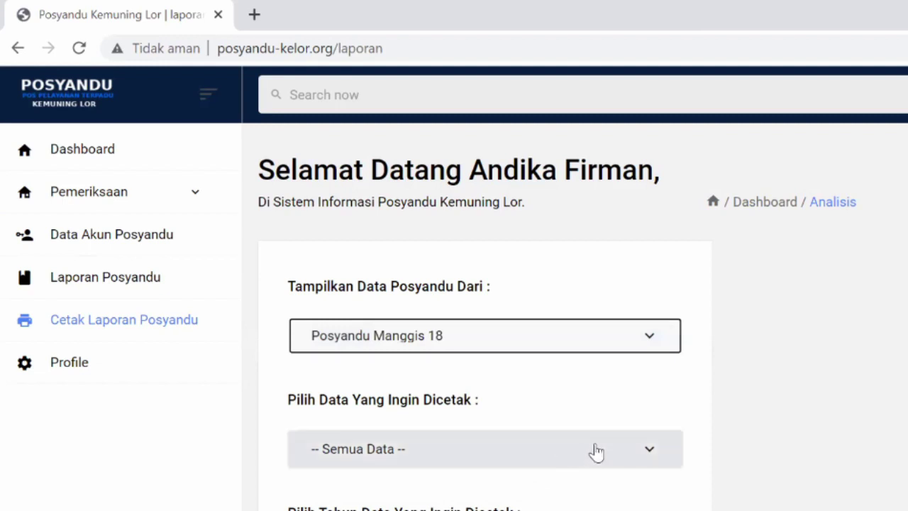
Choose Data Kehamilan Ibu and year 2021 for the report, and print it as a PDF.
{"action": "left_click", "coordinate": [647, 450]}
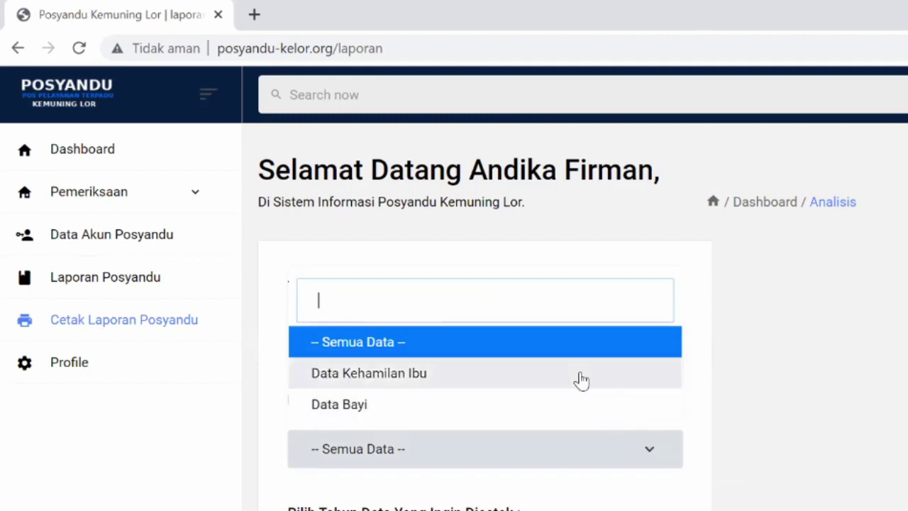
{"action": "left_click", "coordinate": [527, 387]}
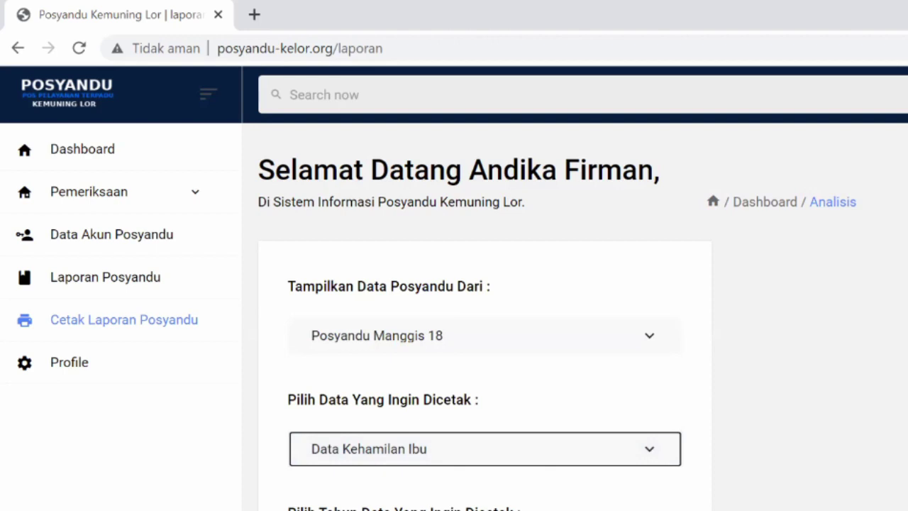
{"action": "scroll", "coordinate": [483, 319], "scroll_direction": "down", "scroll_amount": 2}
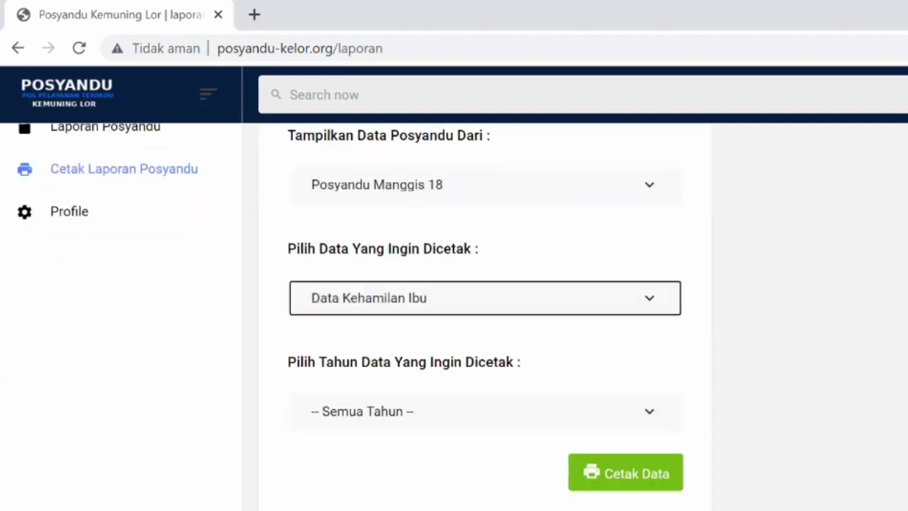
{"action": "left_click", "coordinate": [649, 419]}
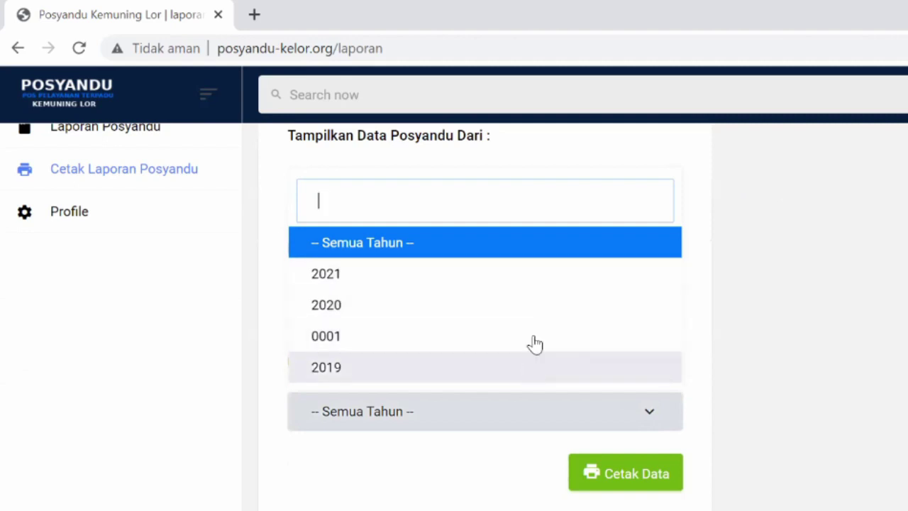
{"action": "left_click", "coordinate": [544, 278]}
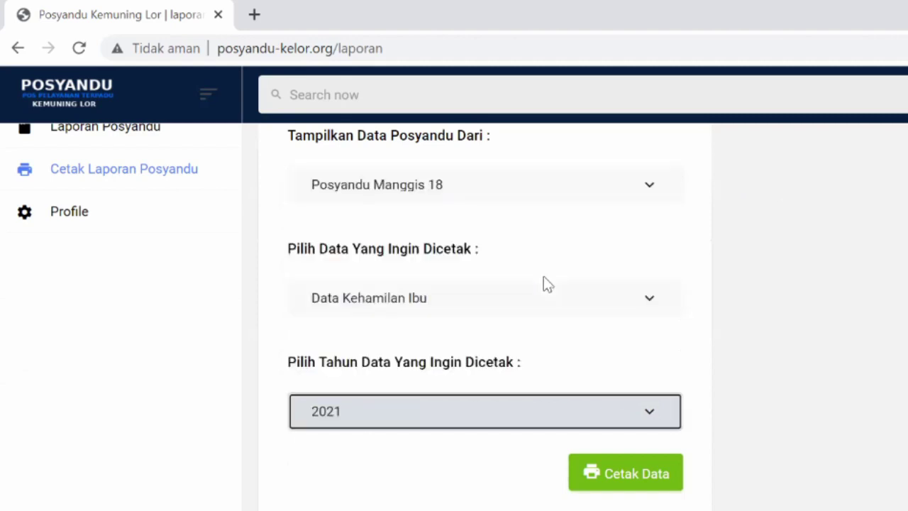
{"action": "left_click", "coordinate": [627, 479]}
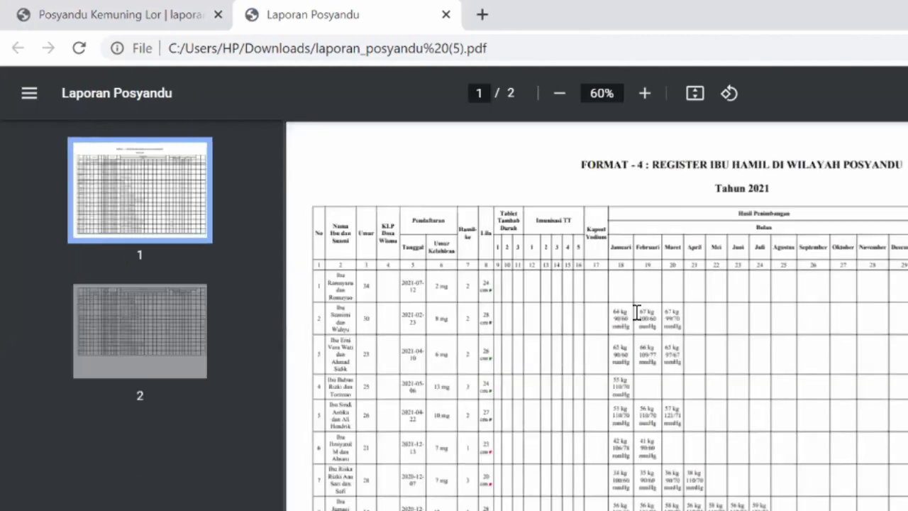
Examine the heading and column layout of the Tahun 2021 Ibu Hamil register in the printed PDF report.
{"action": "scroll", "coordinate": [637, 312], "scroll_direction": "up", "scroll_amount": 3}
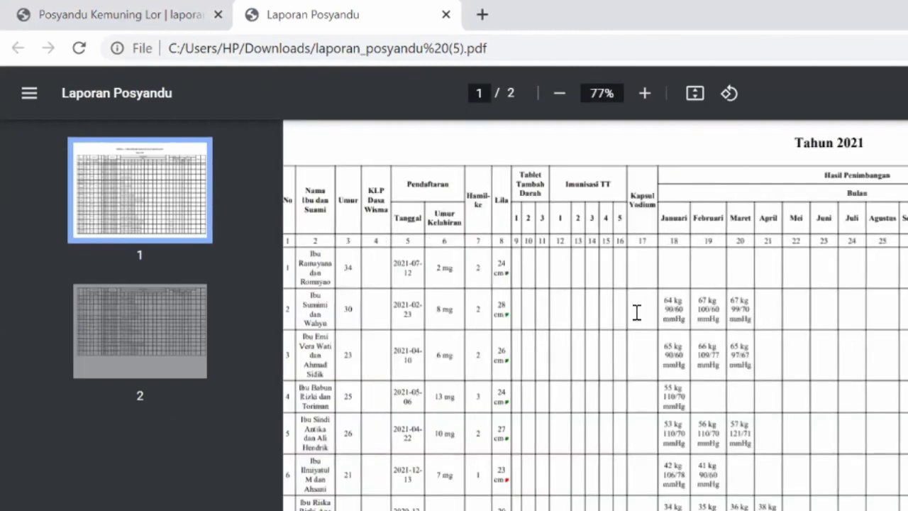
{"action": "scroll", "coordinate": [637, 313], "scroll_direction": "up", "scroll_amount": 2}
{"action": "scroll", "coordinate": [637, 312], "scroll_direction": "up", "scroll_amount": 1}
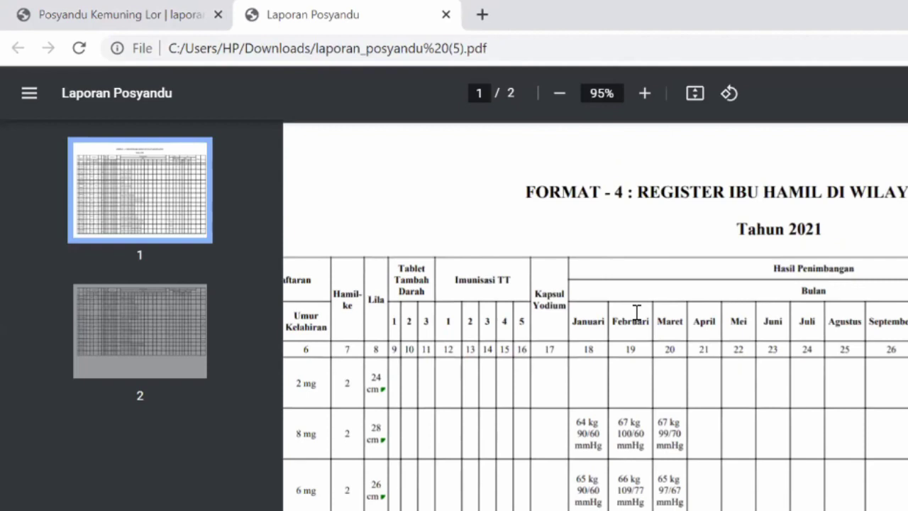
{"action": "scroll", "coordinate": [637, 312], "scroll_direction": "up", "scroll_amount": 2}
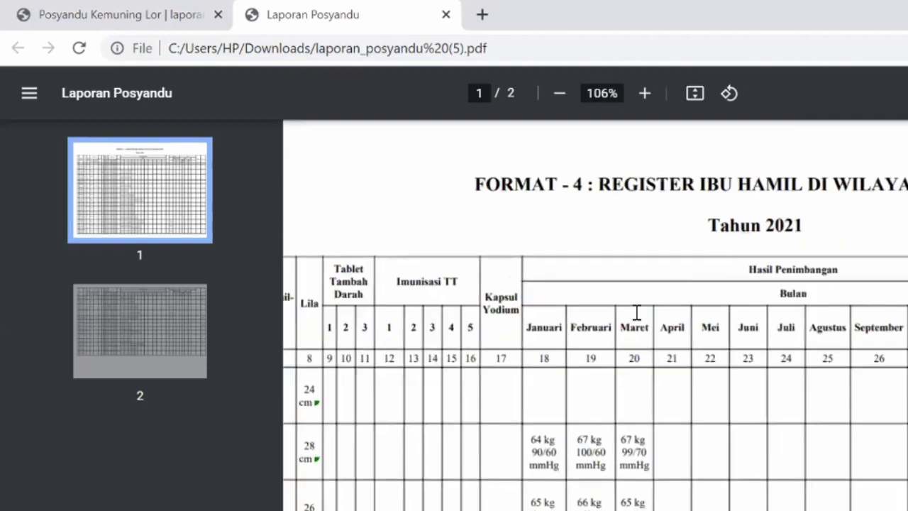
{"action": "scroll", "coordinate": [637, 312], "scroll_direction": "down", "scroll_amount": 3}
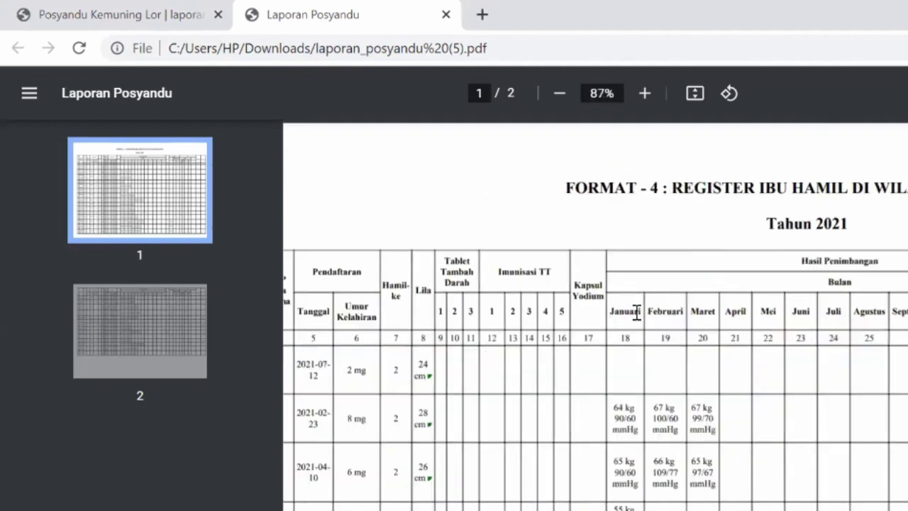
{"action": "scroll", "coordinate": [637, 312], "scroll_direction": "left", "scroll_amount": 1}
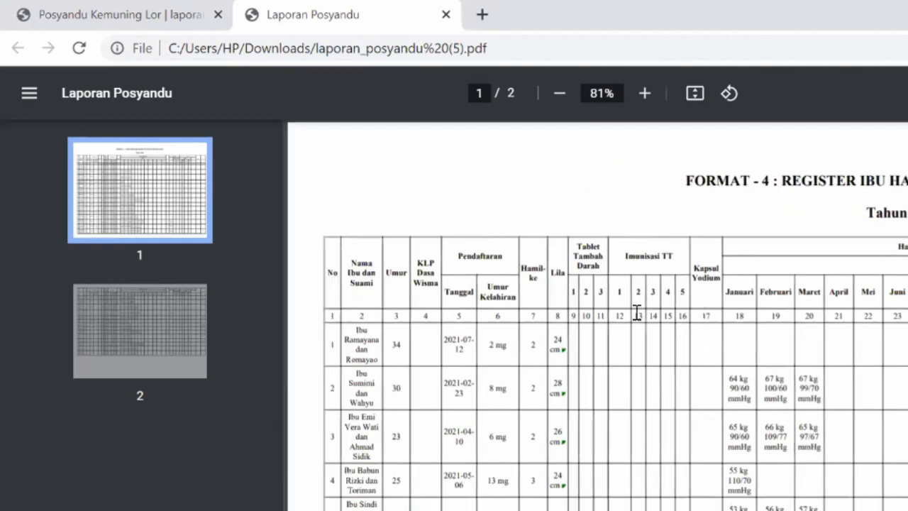
{"action": "scroll", "coordinate": [637, 312], "scroll_direction": "up", "scroll_amount": 2}
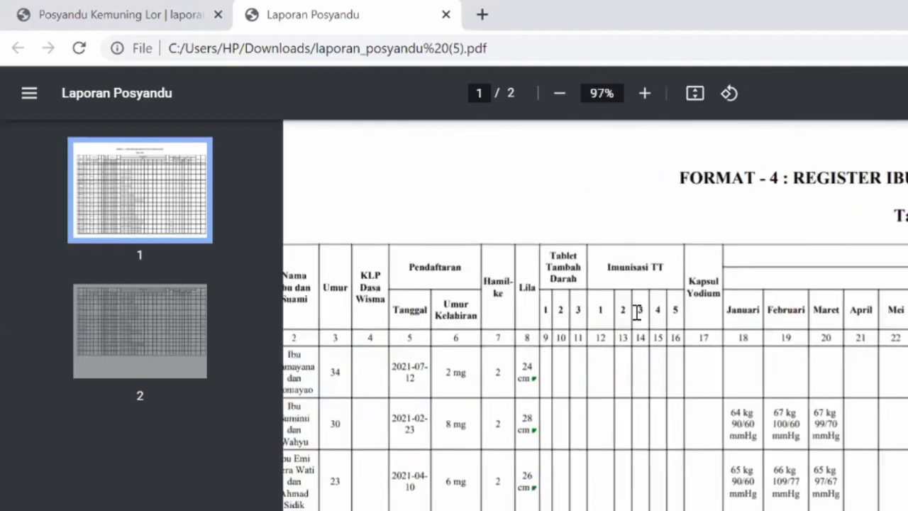
{"action": "scroll", "coordinate": [637, 312], "scroll_direction": "left", "scroll_amount": 1}
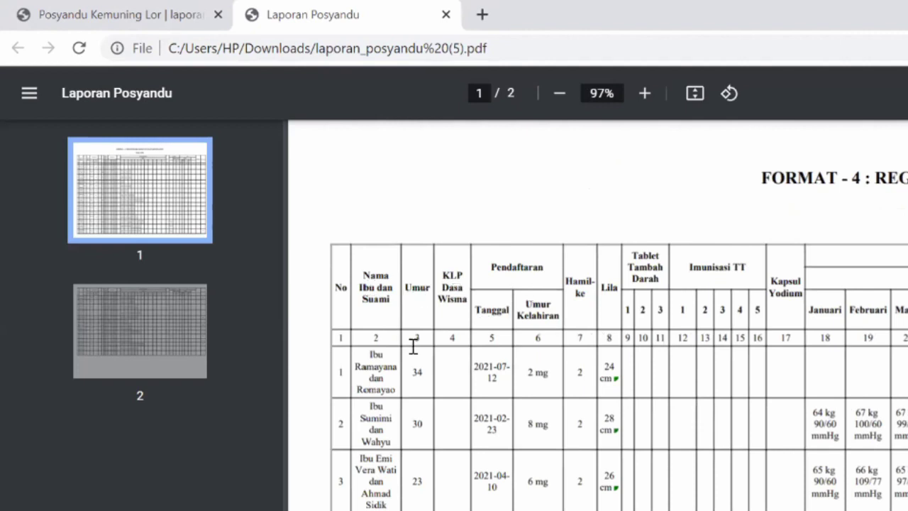
Examine the name, age, registration, Hamil-ke and Lila columns of the first mothers in the register at a larger size.
{"action": "scroll", "coordinate": [413, 346], "scroll_direction": "down", "scroll_amount": 1}
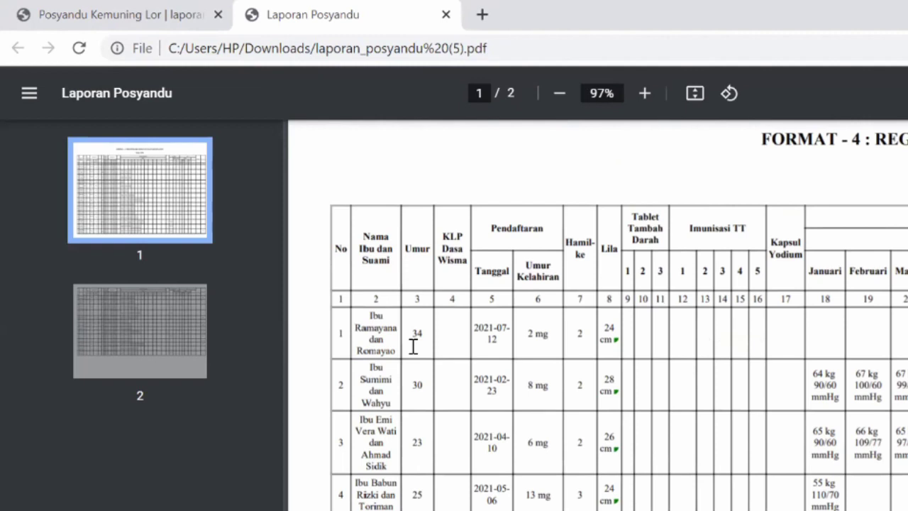
{"action": "scroll", "coordinate": [412, 346], "scroll_direction": "up", "scroll_amount": 3, "text": "ctrl"}
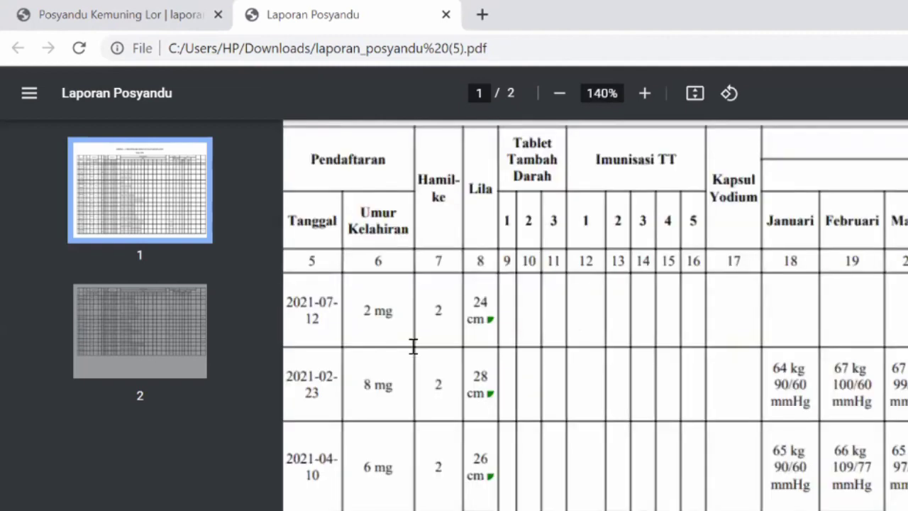
{"action": "scroll", "coordinate": [413, 346], "scroll_direction": "up", "scroll_amount": 1, "text": "ctrl"}
{"action": "scroll", "coordinate": [413, 347], "scroll_direction": "left", "scroll_amount": 3}
{"action": "scroll", "coordinate": [413, 346], "scroll_direction": "up", "scroll_amount": 1}
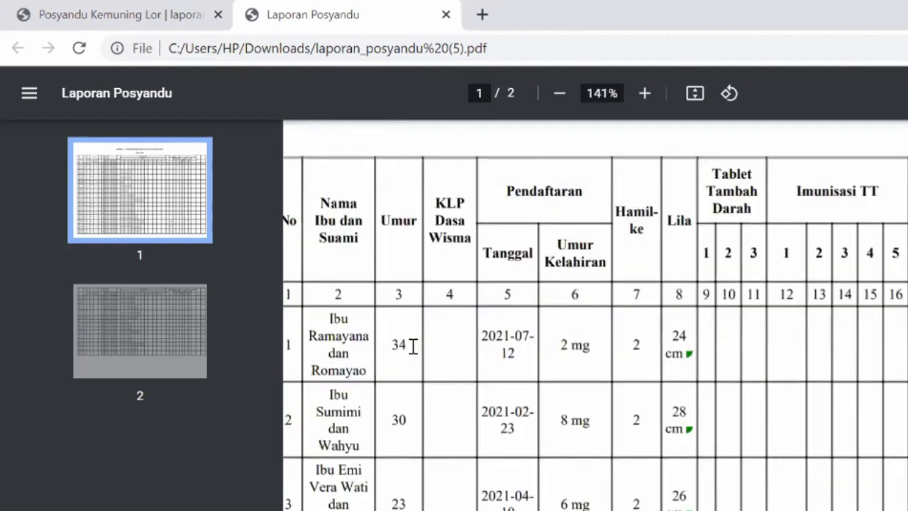
{"action": "scroll", "coordinate": [412, 346], "scroll_direction": "left", "scroll_amount": 1}
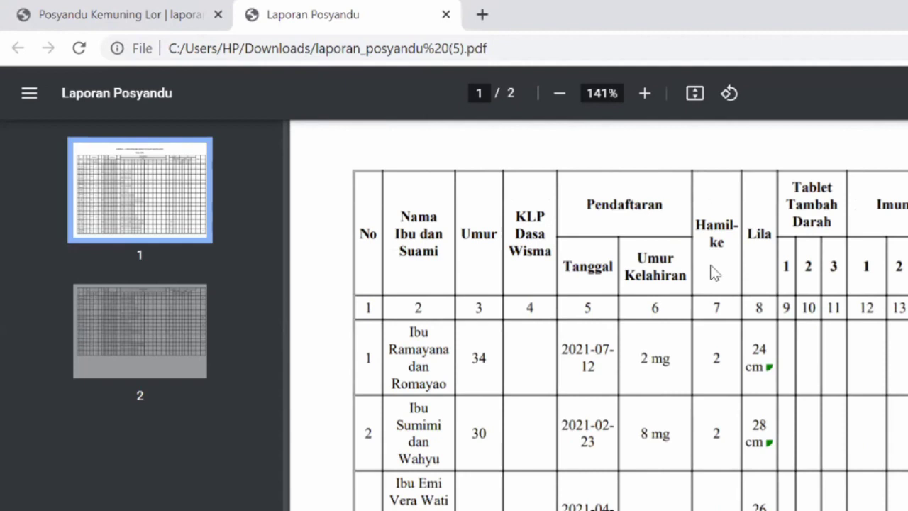
{"action": "scroll", "coordinate": [715, 273], "scroll_direction": "right", "scroll_amount": 2}
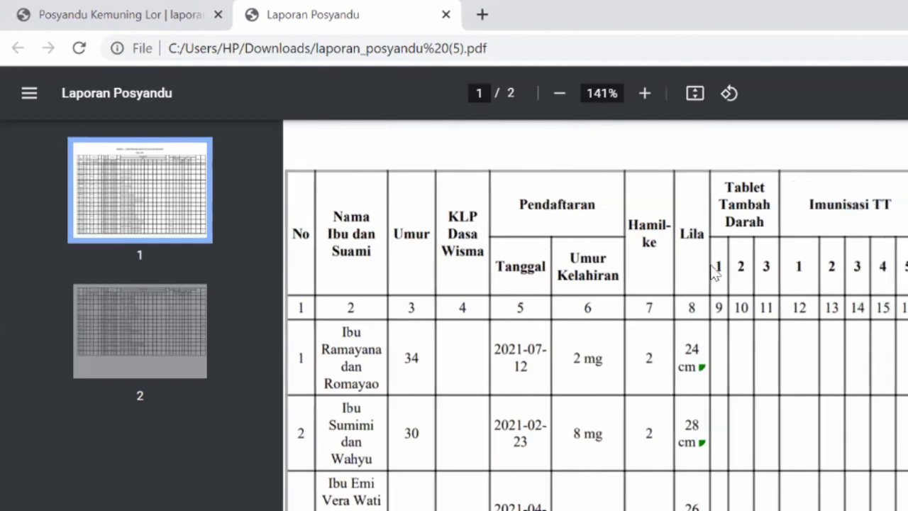
Examine the Lila measurements down to row 8, comparing the green and red markers up close.
{"action": "scroll", "coordinate": [714, 273], "scroll_direction": "down", "scroll_amount": 3}
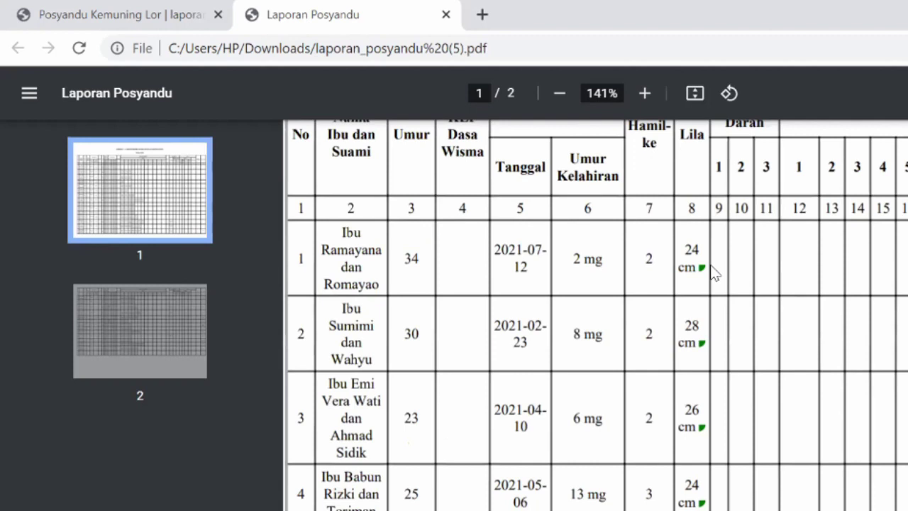
{"action": "scroll", "coordinate": [714, 273], "scroll_direction": "down", "scroll_amount": 2}
{"action": "scroll", "coordinate": [714, 273], "scroll_direction": "down", "scroll_amount": 3}
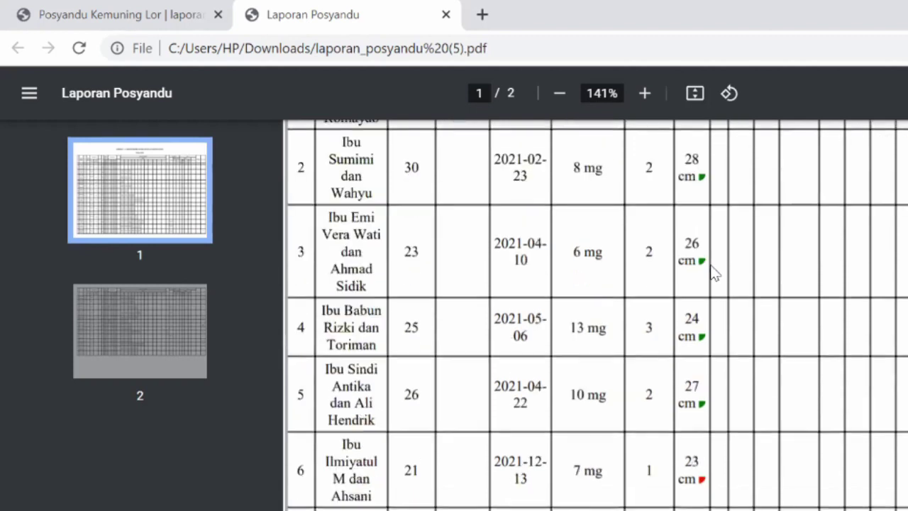
{"action": "scroll", "coordinate": [714, 273], "scroll_direction": "down", "scroll_amount": 2}
{"action": "scroll", "coordinate": [714, 273], "scroll_direction": "down", "scroll_amount": 2}
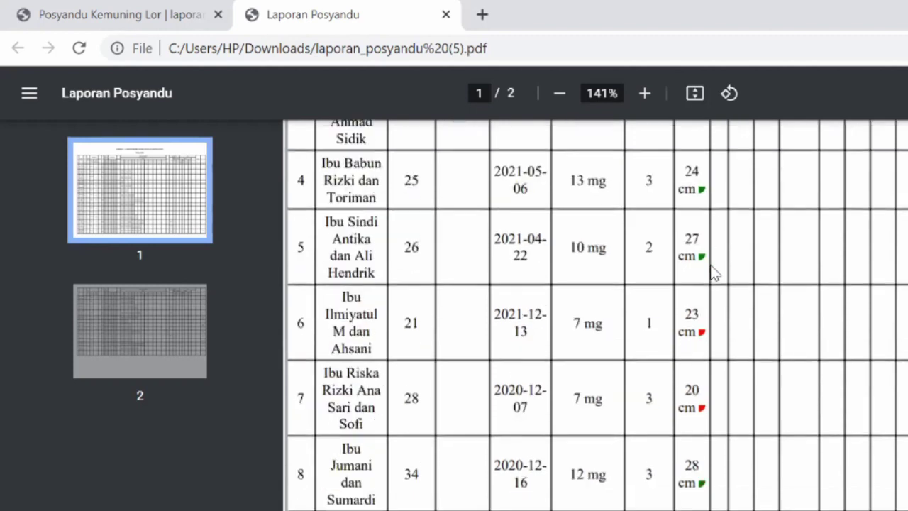
{"action": "scroll", "coordinate": [702, 280], "scroll_direction": "down", "scroll_amount": 1}
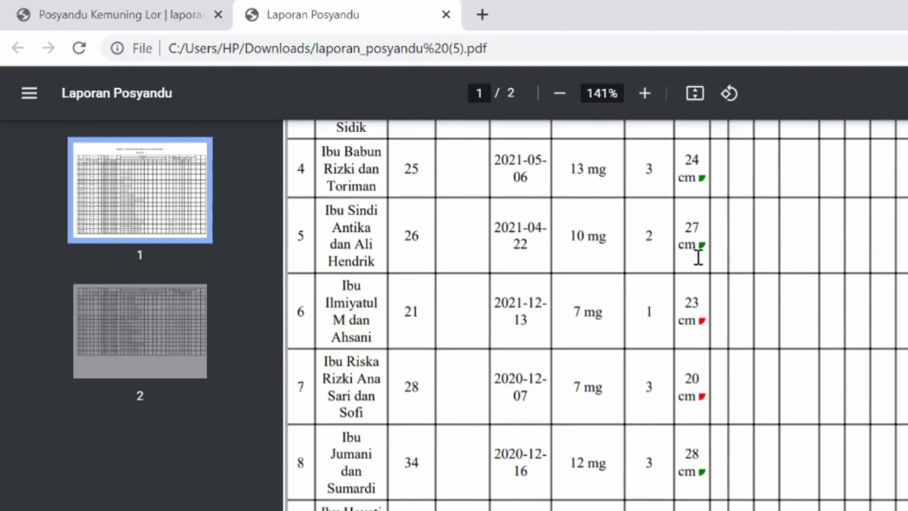
{"action": "scroll", "coordinate": [698, 257], "scroll_direction": "up", "scroll_amount": 1, "text": "ctrl"}
{"action": "scroll", "coordinate": [698, 257], "scroll_direction": "up", "scroll_amount": 4, "text": "ctrl"}
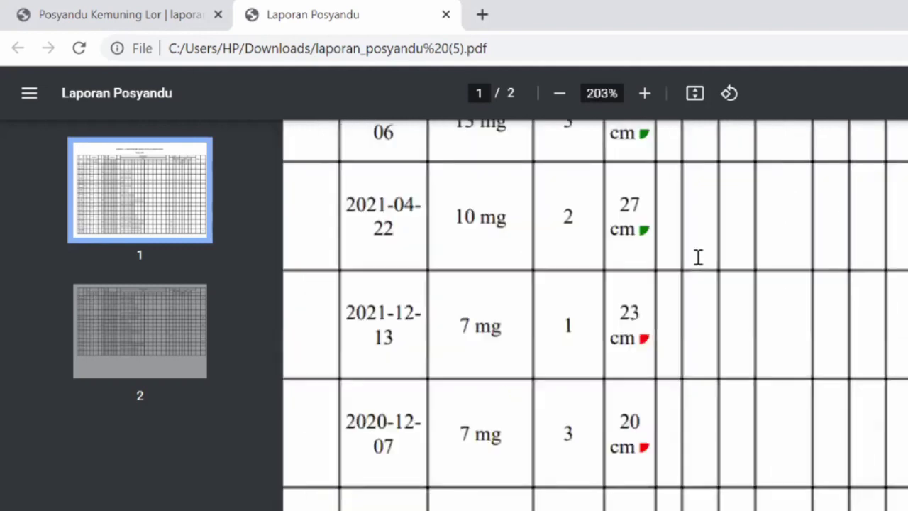
{"action": "scroll", "coordinate": [653, 241], "scroll_direction": "up", "scroll_amount": 1}
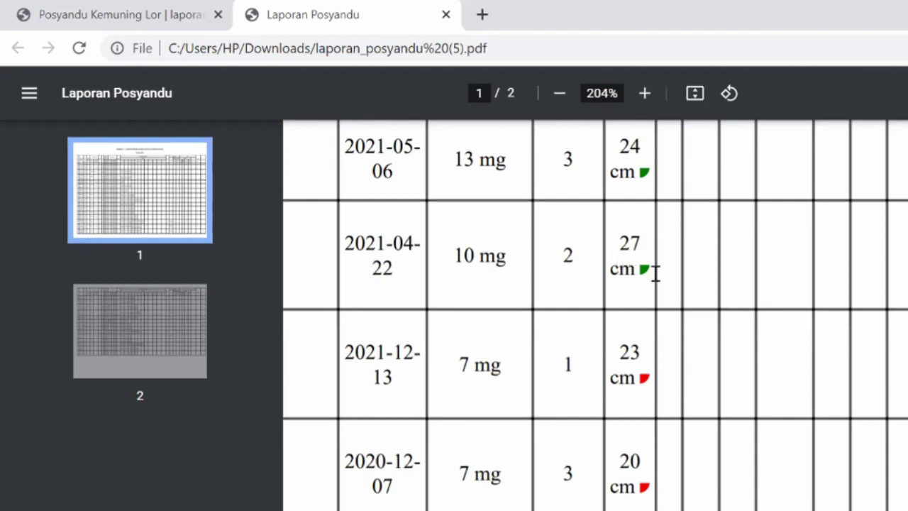
{"action": "scroll", "coordinate": [655, 275], "scroll_direction": "down", "scroll_amount": 2}
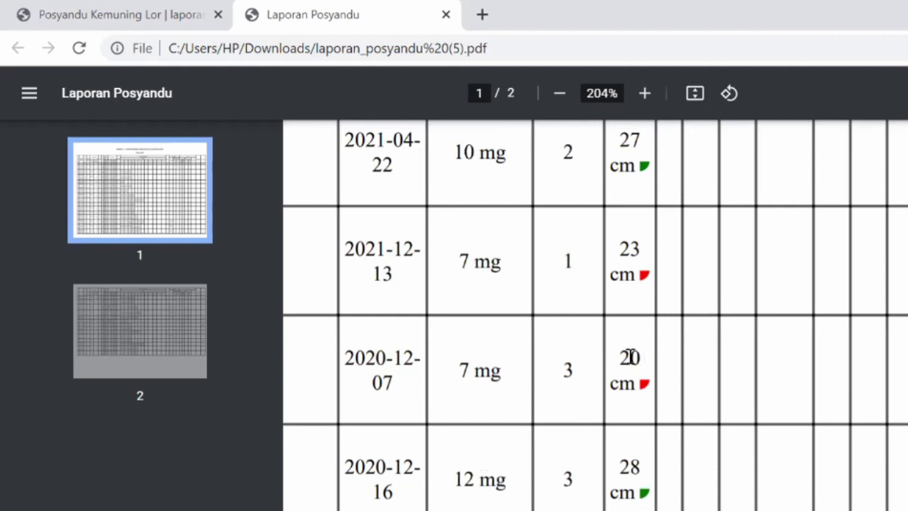
{"action": "scroll", "coordinate": [629, 334], "scroll_direction": "down", "scroll_amount": 1}
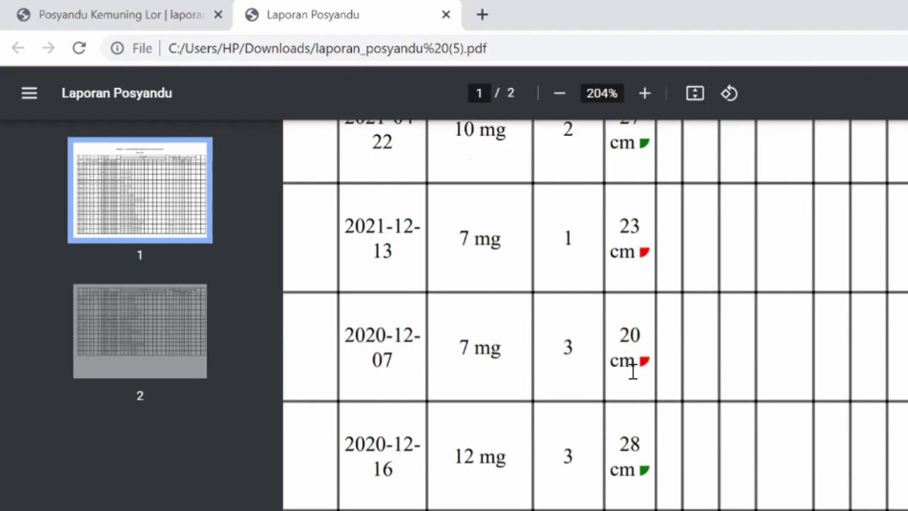
{"action": "scroll", "coordinate": [633, 371], "scroll_direction": "down", "scroll_amount": 3}
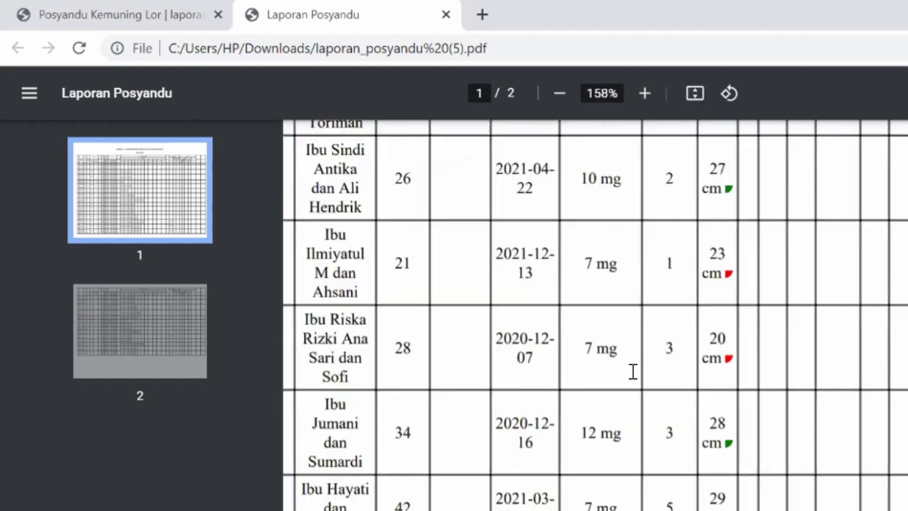
Examine the Tablet Tambah Darah, Imunisasi TT, Kapsul Yodium, monthly weighing, Resiko and Persalinan columns of the register.
{"action": "scroll", "coordinate": [633, 371], "scroll_direction": "up", "scroll_amount": 4}
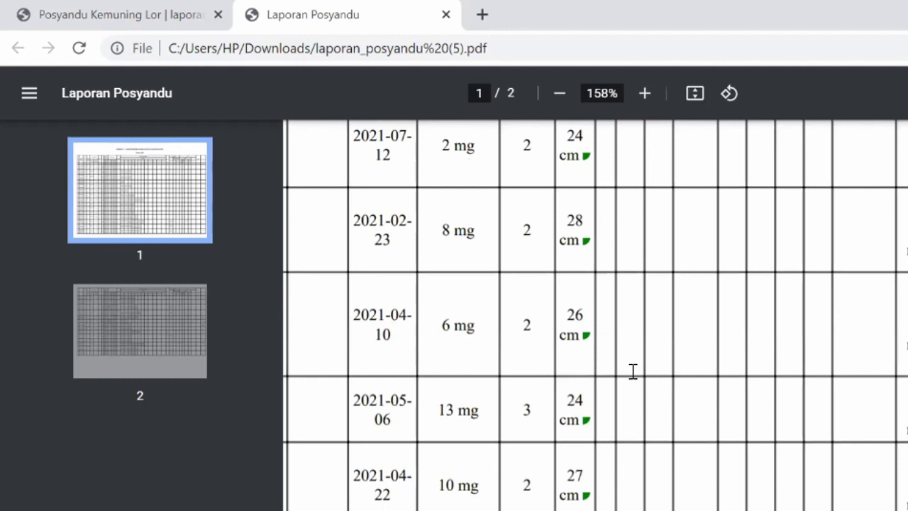
{"action": "scroll", "coordinate": [633, 371], "scroll_direction": "up", "scroll_amount": 3}
{"action": "scroll", "coordinate": [633, 371], "scroll_direction": "right", "scroll_amount": 2}
{"action": "scroll", "coordinate": [633, 371], "scroll_direction": "right", "scroll_amount": 1}
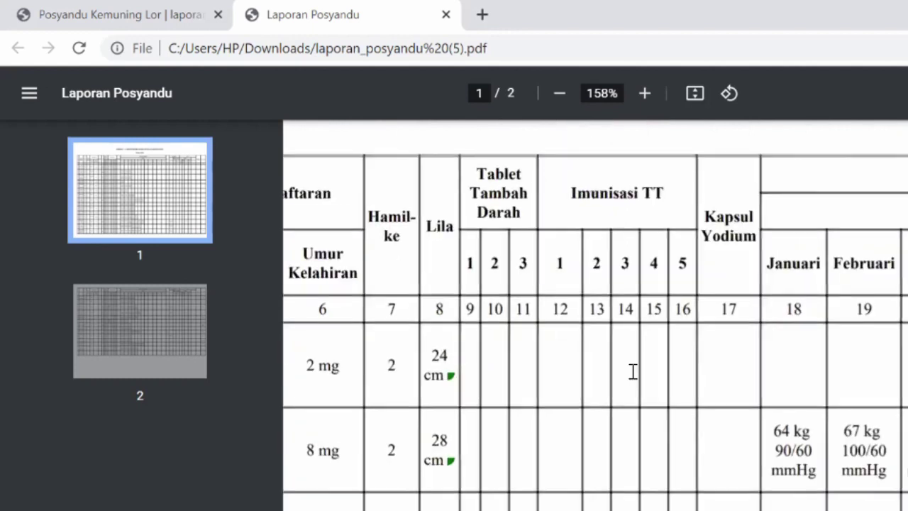
{"action": "scroll", "coordinate": [633, 371], "scroll_direction": "right", "scroll_amount": 5}
{"action": "scroll", "coordinate": [632, 371], "scroll_direction": "down", "scroll_amount": 3}
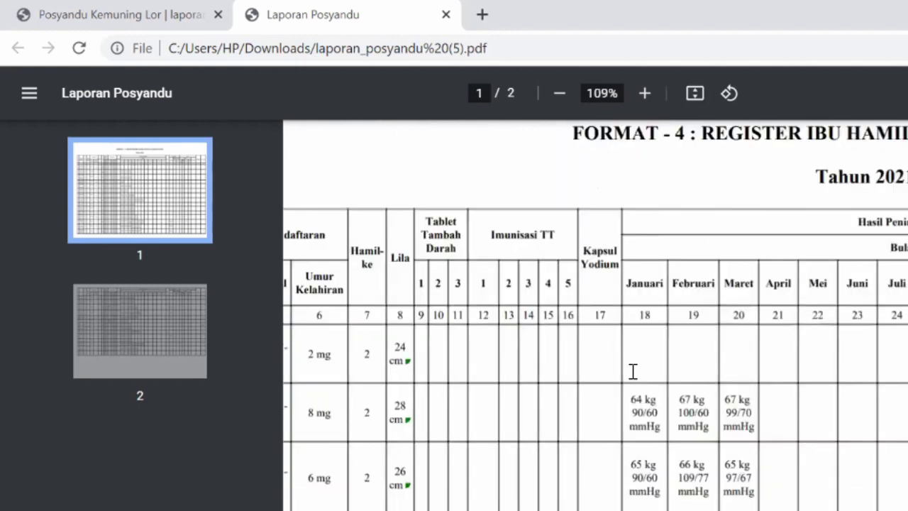
{"action": "scroll", "coordinate": [633, 371], "scroll_direction": "right", "scroll_amount": 8}
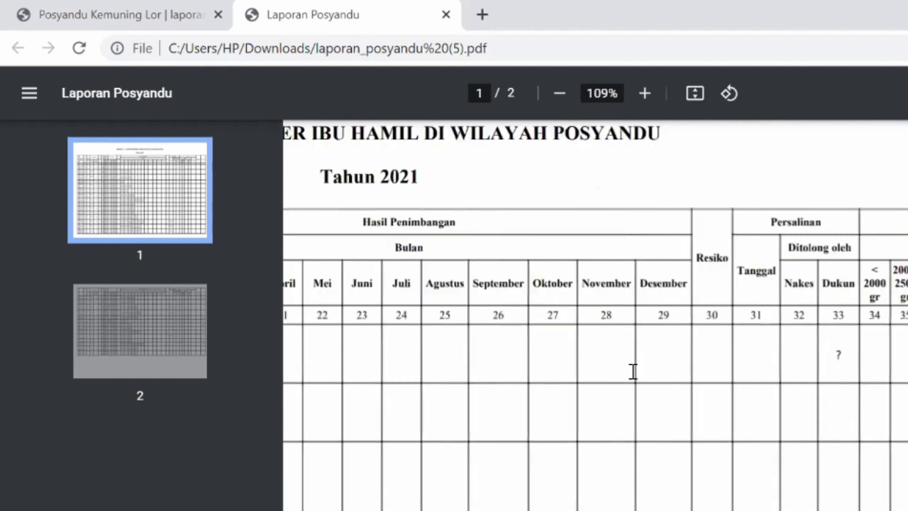
Review the mothers listed on both pages of the register, and return to the first page.
{"action": "scroll", "coordinate": [633, 371], "scroll_direction": "down", "scroll_amount": 3}
{"action": "scroll", "coordinate": [632, 371], "scroll_direction": "left", "scroll_amount": 5}
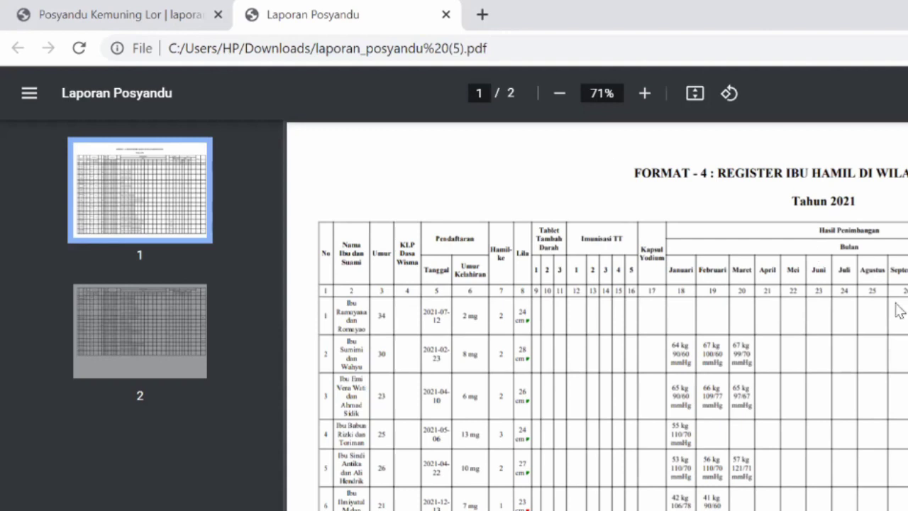
{"action": "scroll", "coordinate": [597, 315], "scroll_direction": "down", "scroll_amount": 6}
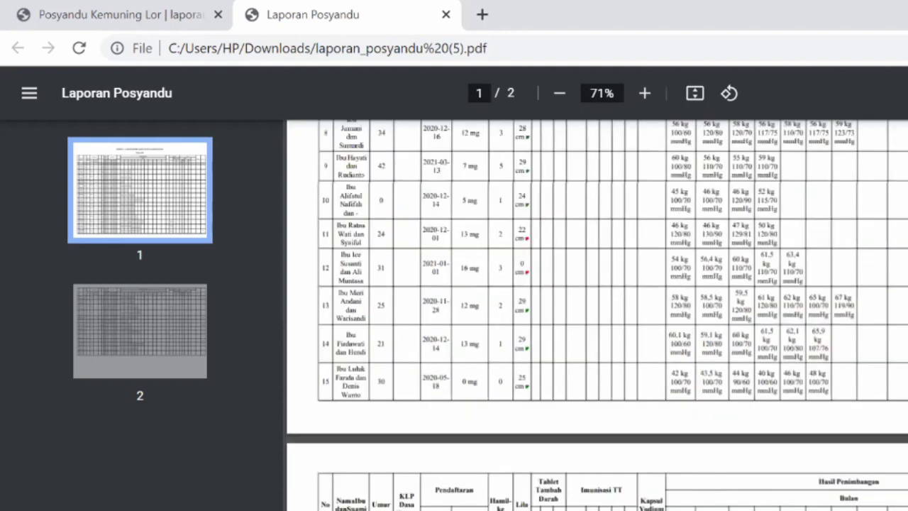
{"action": "scroll", "coordinate": [597, 315], "scroll_direction": "down", "scroll_amount": 5}
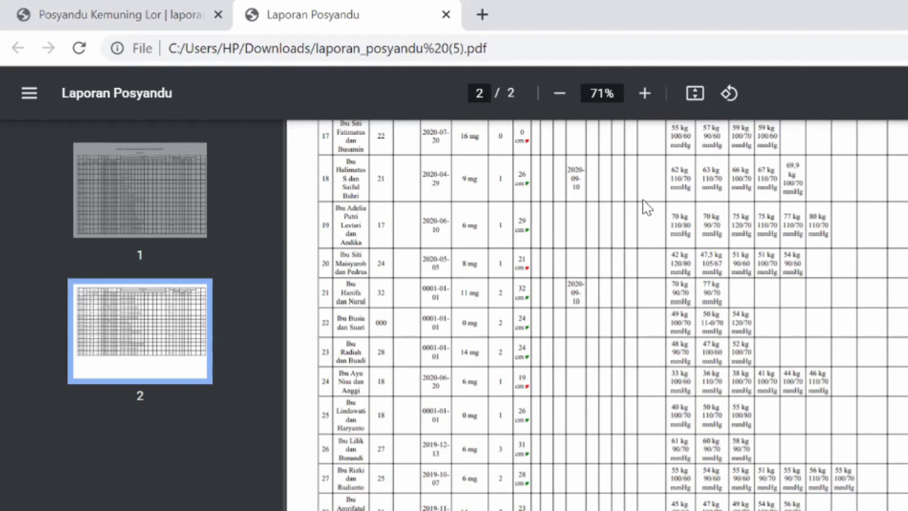
{"action": "left_click", "coordinate": [160, 213]}
{"action": "left_click", "coordinate": [160, 212]}
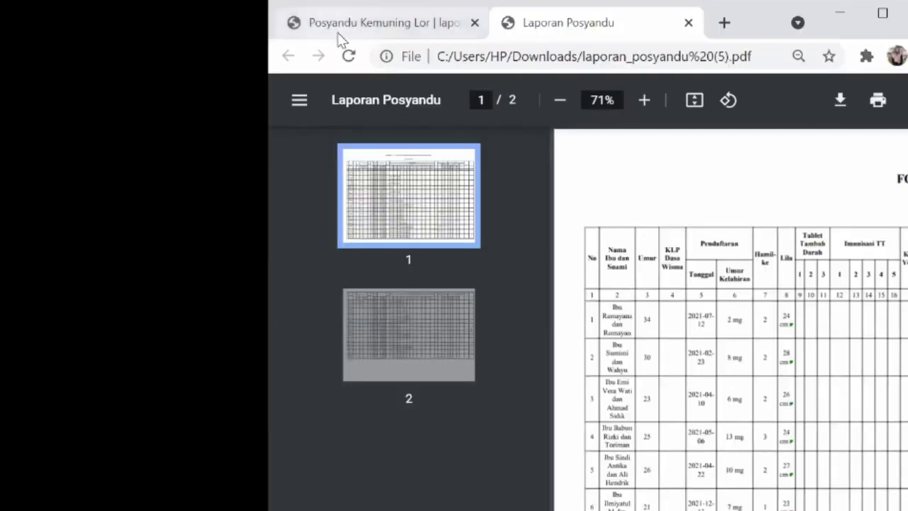
Go back to the Posyandu Kemuning Lor report printing page and close it.
{"action": "left_click", "coordinate": [357, 28]}
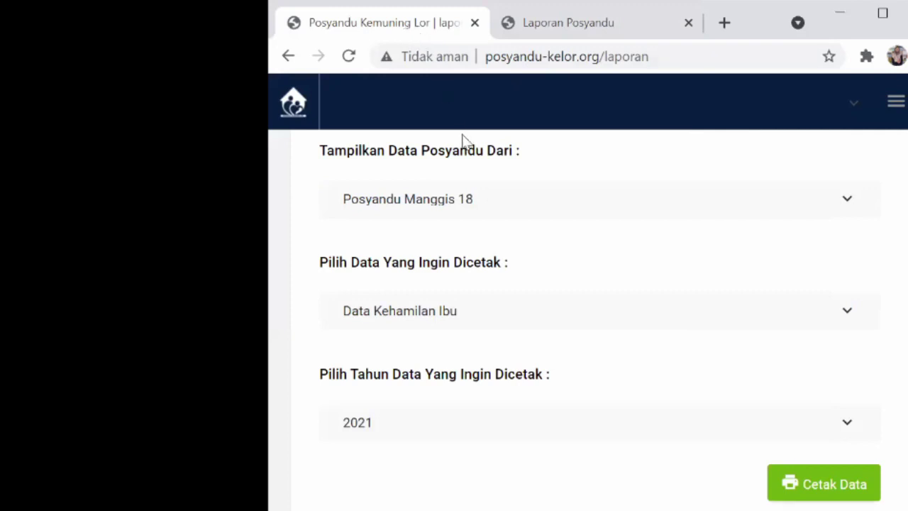
{"action": "key", "text": "ctrl+w"}
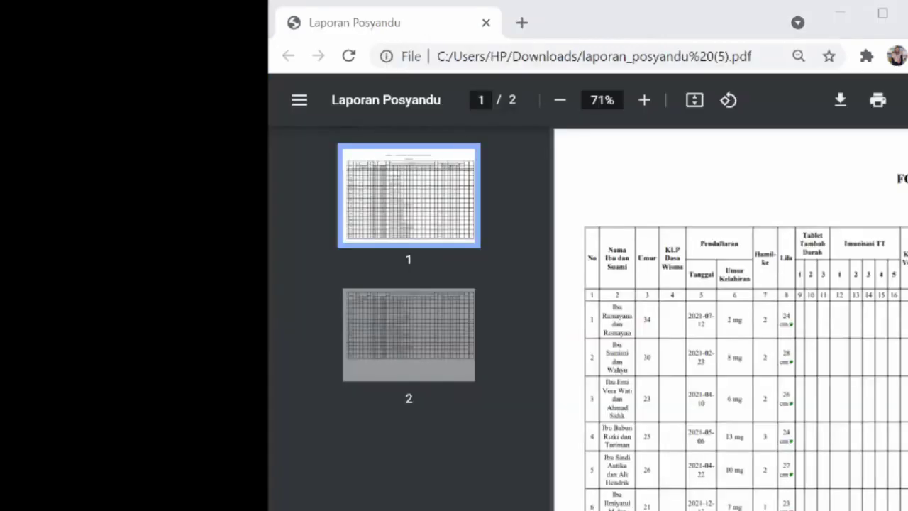
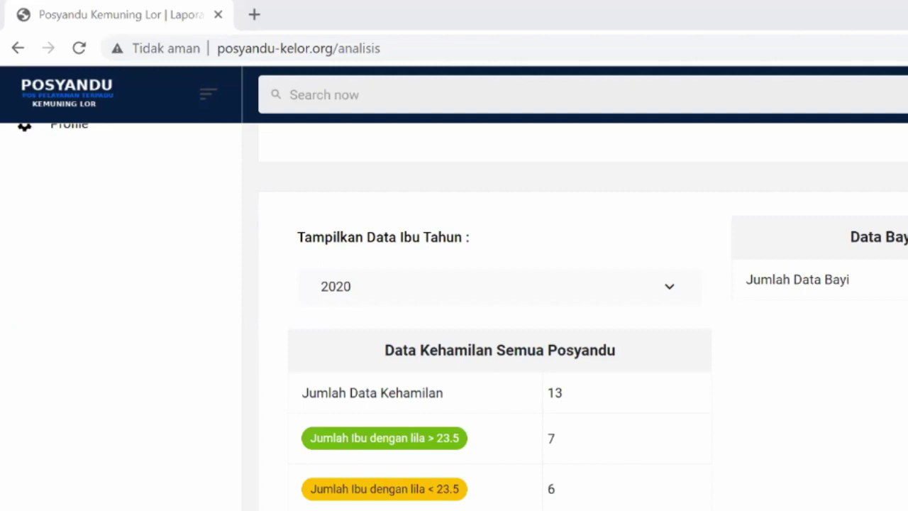
Review the 2020 pregnancy data for all Posyandu and the data filters on the Laporan Posyandu page.
{"action": "scroll", "coordinate": [496, 319], "scroll_direction": "down", "scroll_amount": 1}
{"action": "scroll", "coordinate": [497, 319], "scroll_direction": "up", "scroll_amount": 3}
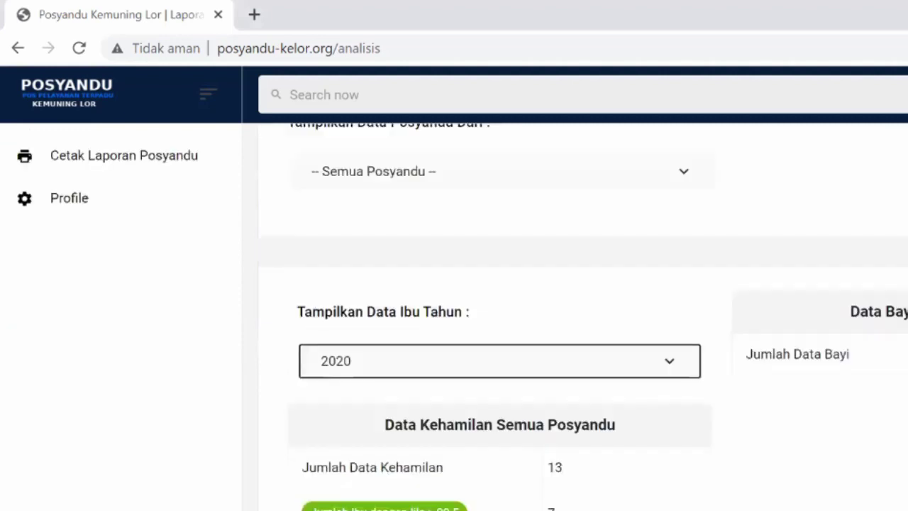
{"action": "scroll", "coordinate": [496, 319], "scroll_direction": "down", "scroll_amount": 1}
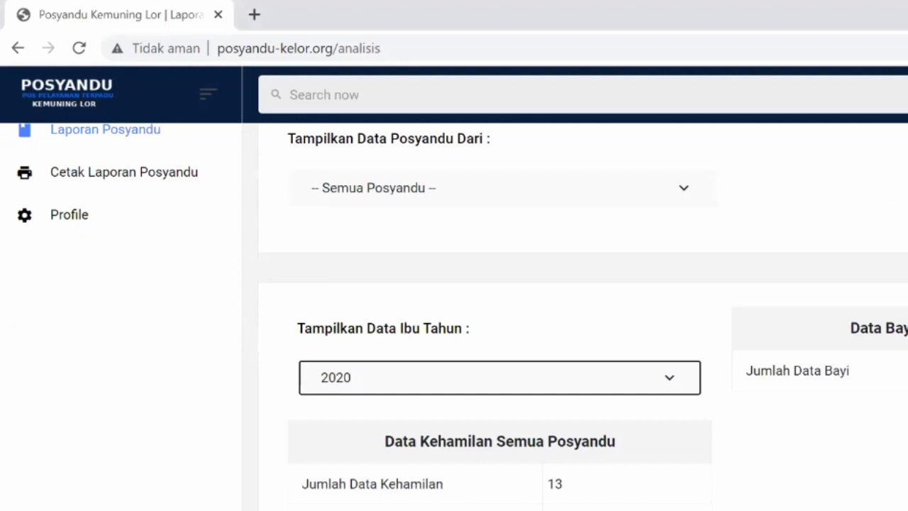
{"action": "scroll", "coordinate": [497, 319], "scroll_direction": "up", "scroll_amount": 2}
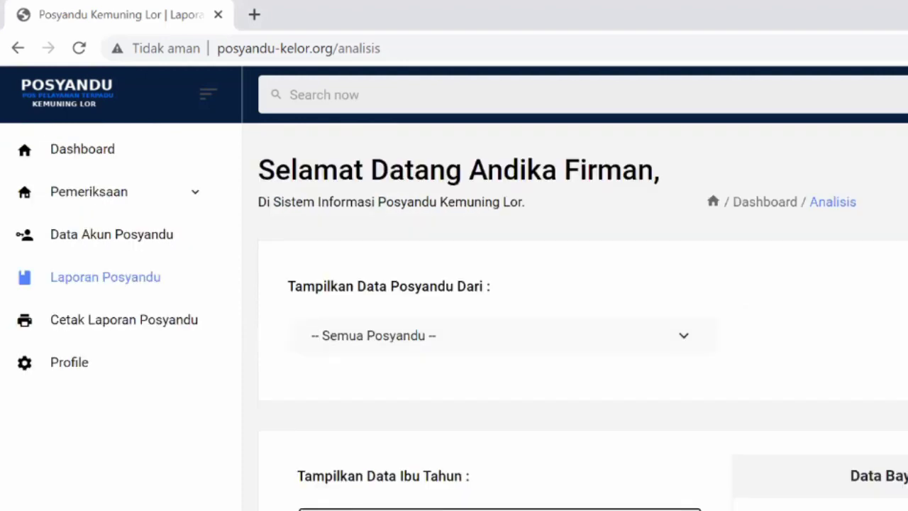
Reopen the Laporan Posyandu analysis, filter the mothers' data to the year 2020 and review the pregnancy figures for all Posyandu.
{"action": "left_click", "coordinate": [88, 328]}
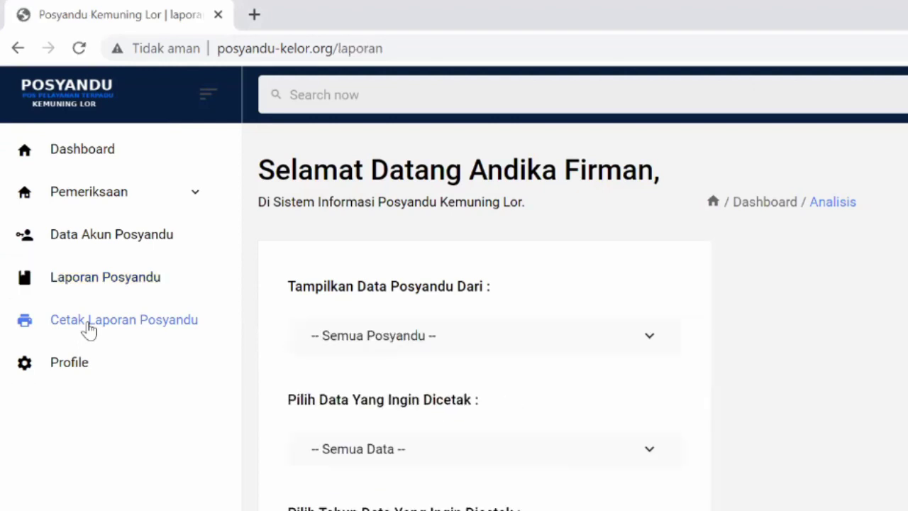
{"action": "left_click", "coordinate": [103, 279]}
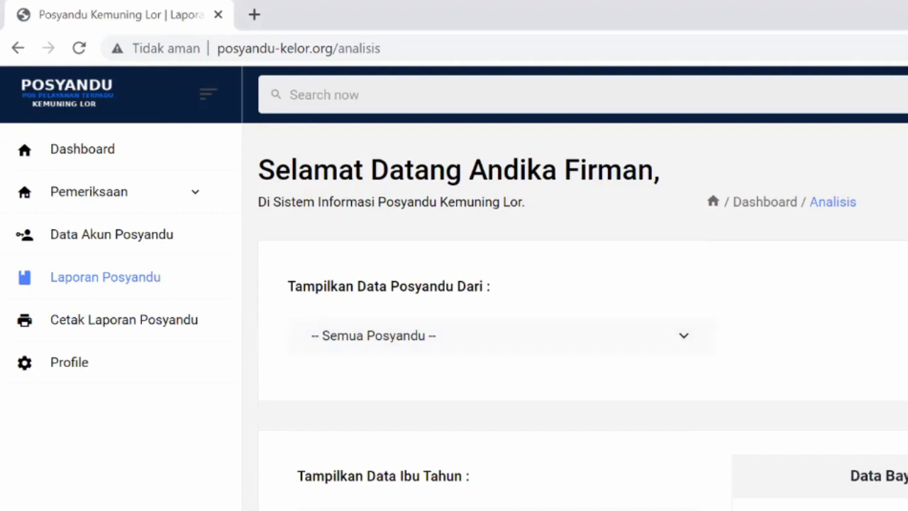
{"action": "scroll", "coordinate": [744, 304], "scroll_direction": "down", "scroll_amount": 3}
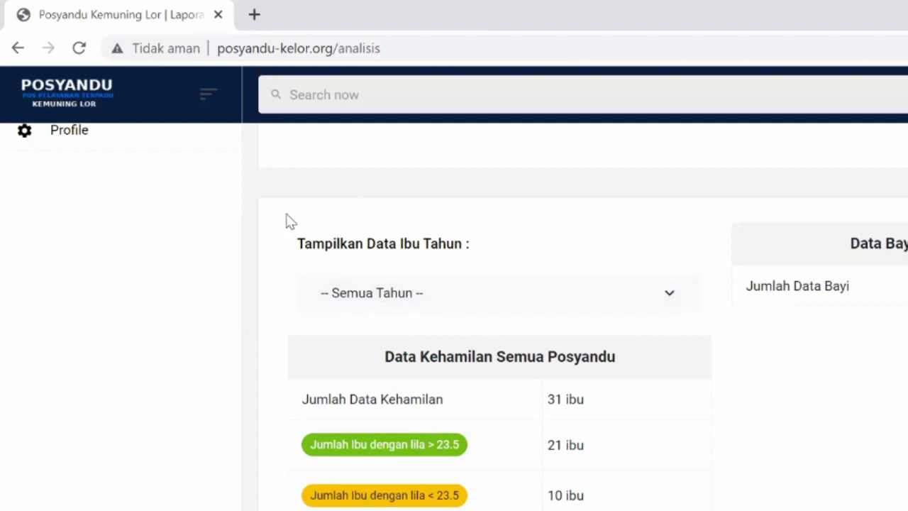
{"action": "left_click", "coordinate": [669, 295]}
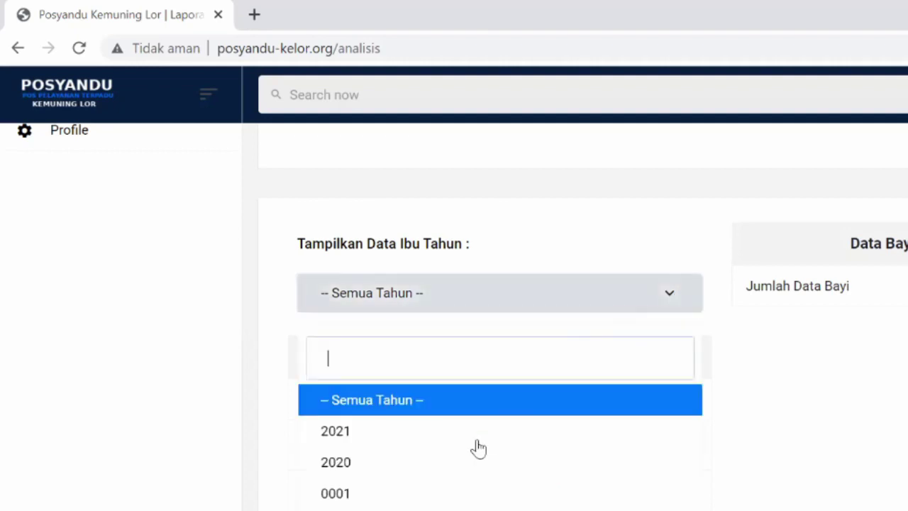
{"action": "left_click", "coordinate": [458, 475]}
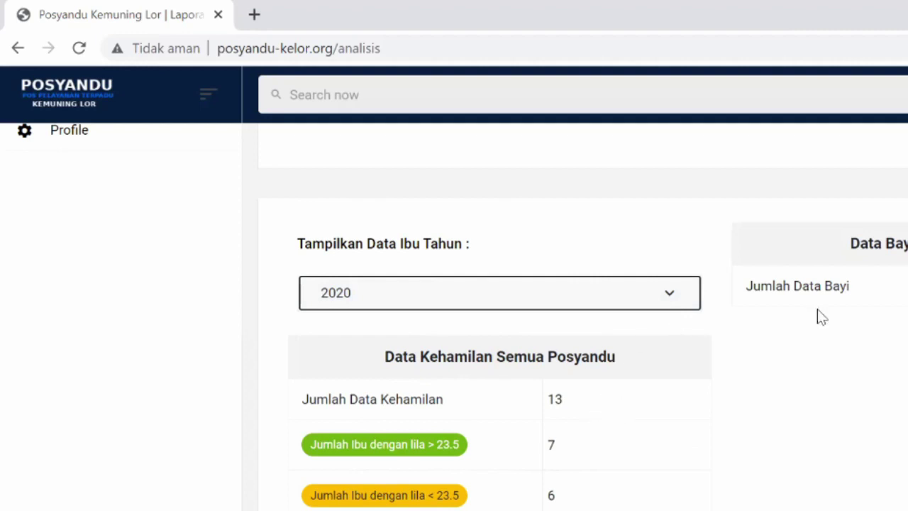
{"action": "scroll", "coordinate": [750, 450], "scroll_direction": "down", "scroll_amount": 2}
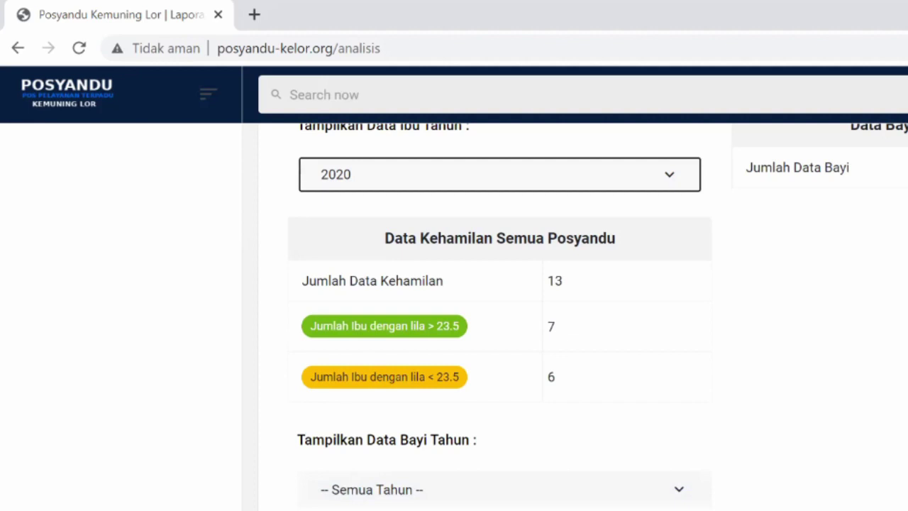
{"action": "scroll", "coordinate": [678, 422], "scroll_direction": "up", "scroll_amount": 2}
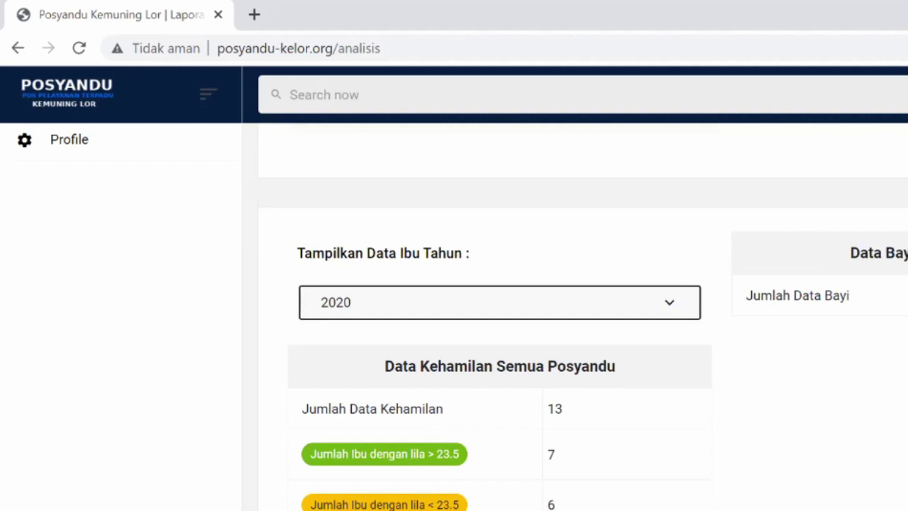
{"action": "scroll", "coordinate": [567, 319], "scroll_direction": "up", "scroll_amount": 3}
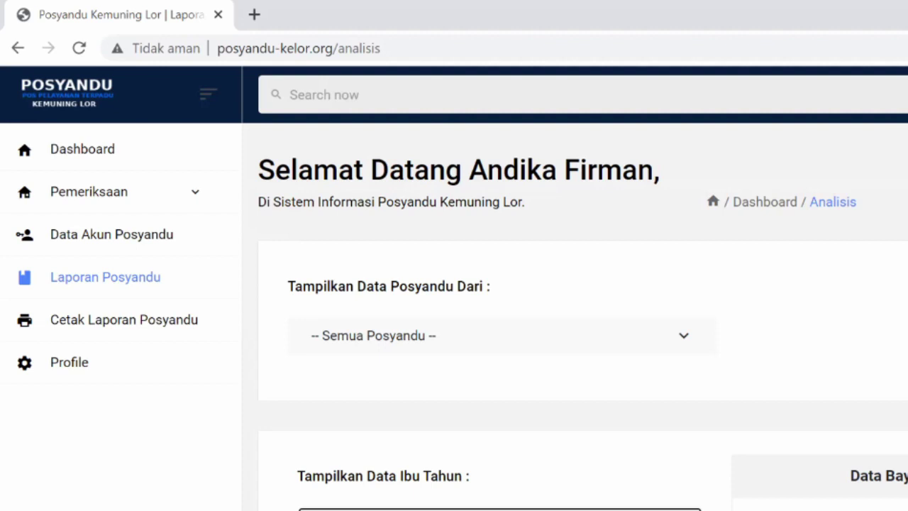
{"action": "scroll", "coordinate": [462, 318], "scroll_direction": "down", "scroll_amount": 3}
{"action": "scroll", "coordinate": [463, 319], "scroll_direction": "up", "scroll_amount": 1}
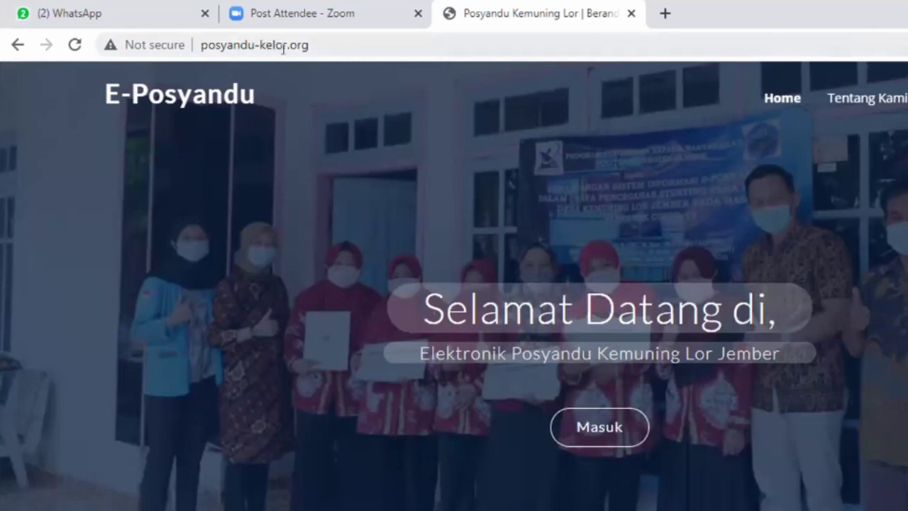
Log in to E-Posyandu with the saved account's username and password.
{"action": "left_click", "coordinate": [602, 427]}
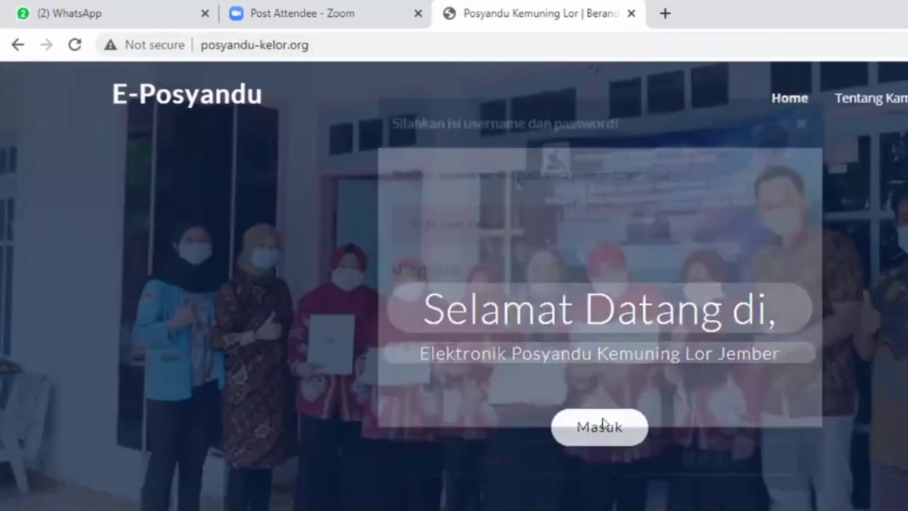
{"action": "left_click", "coordinate": [464, 330]}
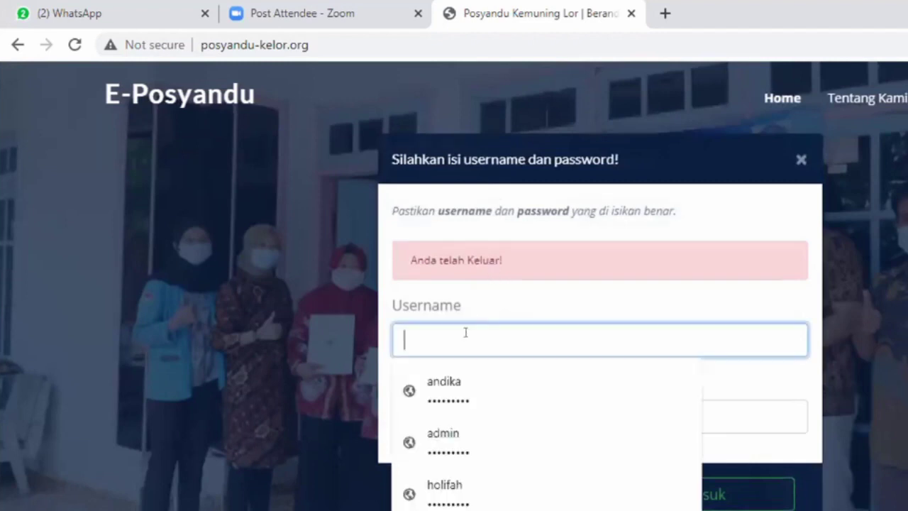
{"action": "left_click", "coordinate": [458, 387]}
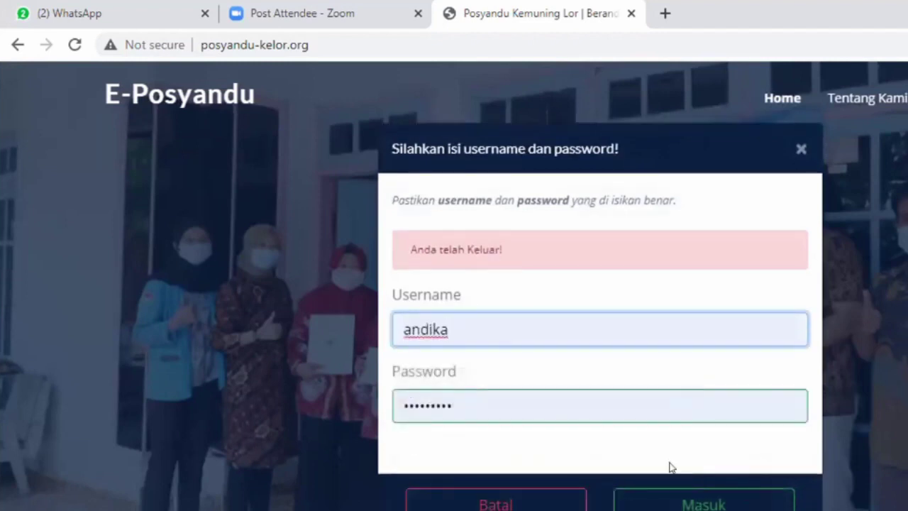
{"action": "left_click", "coordinate": [689, 503]}
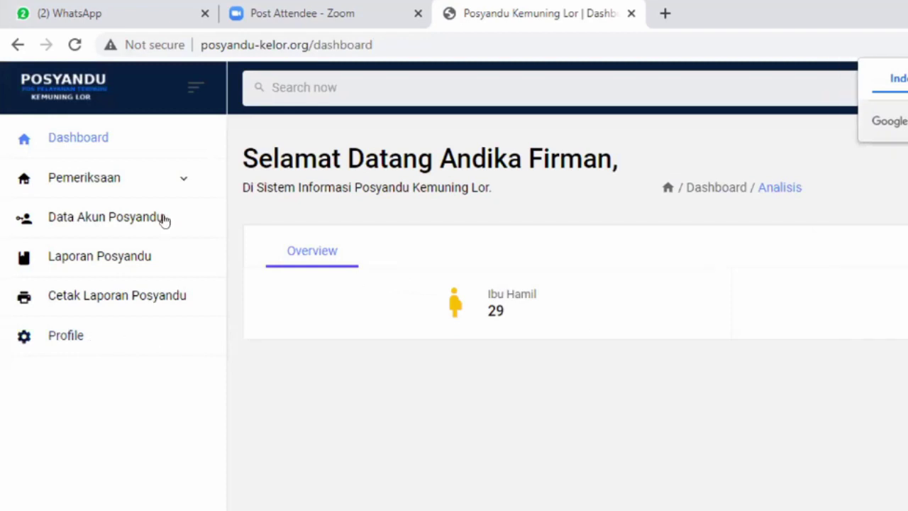
Open the Data Bayi list under Pemeriksaan and review the registered babies through to the last page.
{"action": "left_click", "coordinate": [137, 178]}
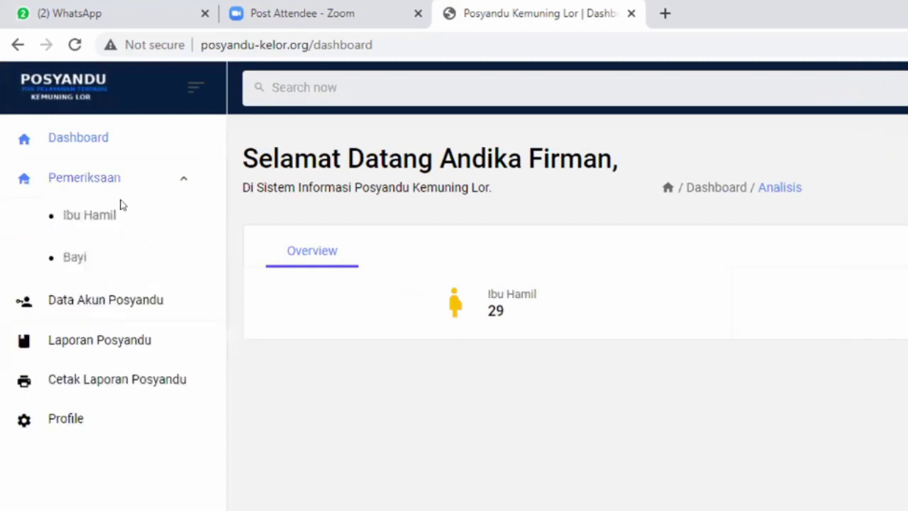
{"action": "left_click", "coordinate": [74, 258]}
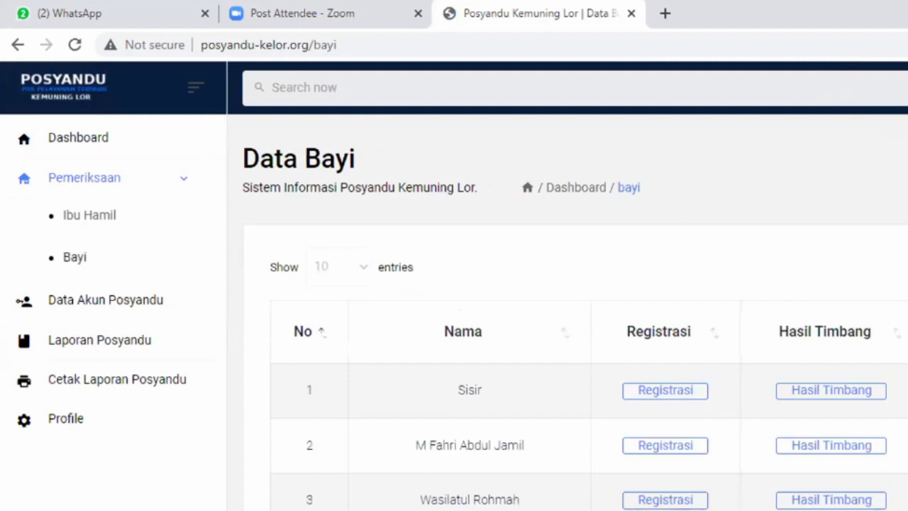
{"action": "scroll", "coordinate": [567, 312], "scroll_direction": "down", "scroll_amount": 6}
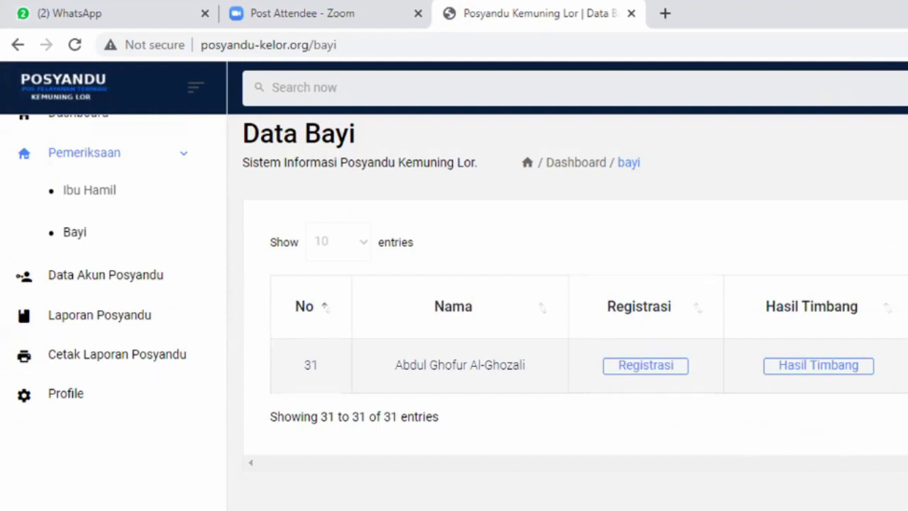
{"action": "scroll", "coordinate": [576, 293], "scroll_direction": "up", "scroll_amount": 6}
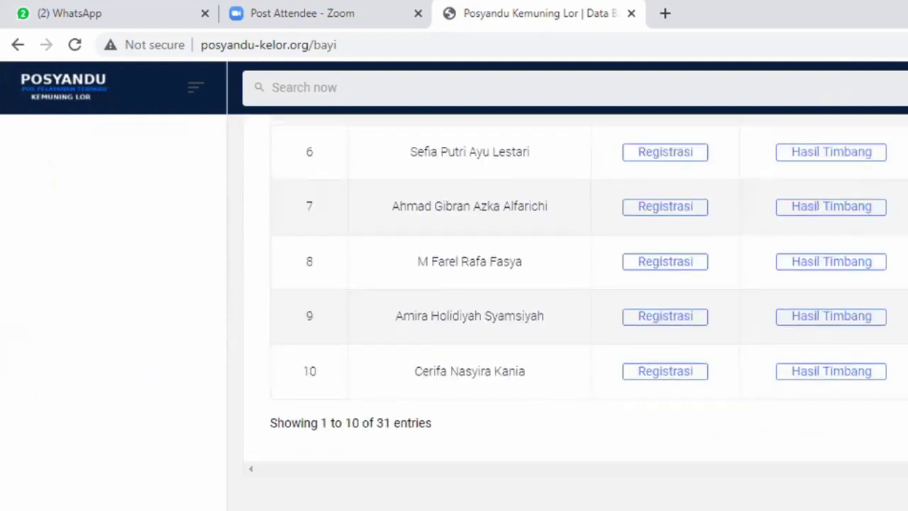
{"action": "scroll", "coordinate": [462, 312], "scroll_direction": "up", "scroll_amount": 1}
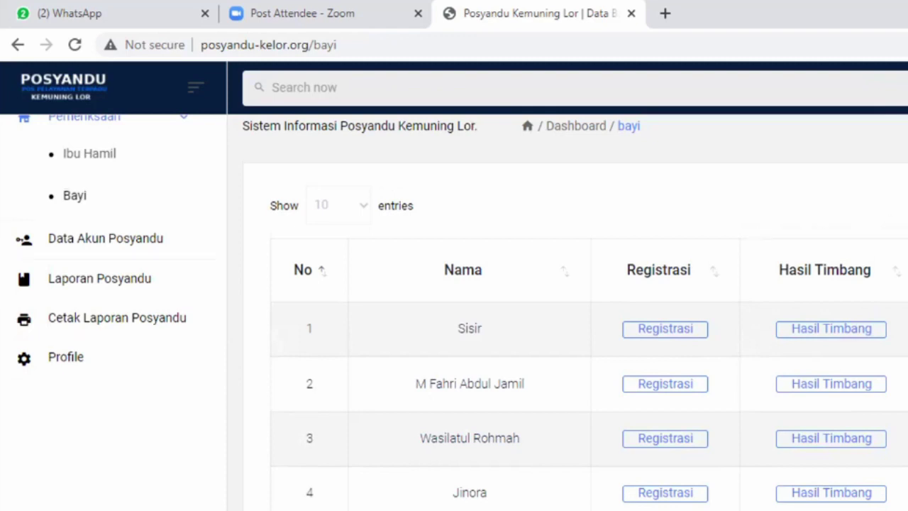
Start a new baby record and fill in the mother's name, the father's name and Posyandu Manggis 18 under Data Orang Tua.
{"action": "scroll", "coordinate": [568, 312], "scroll_direction": "up", "scroll_amount": 1}
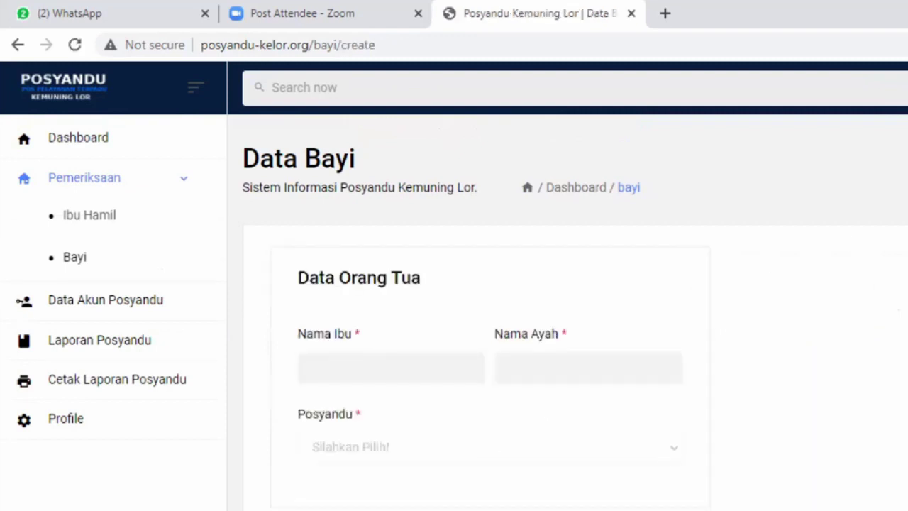
{"action": "scroll", "coordinate": [454, 312], "scroll_direction": "down", "scroll_amount": 2}
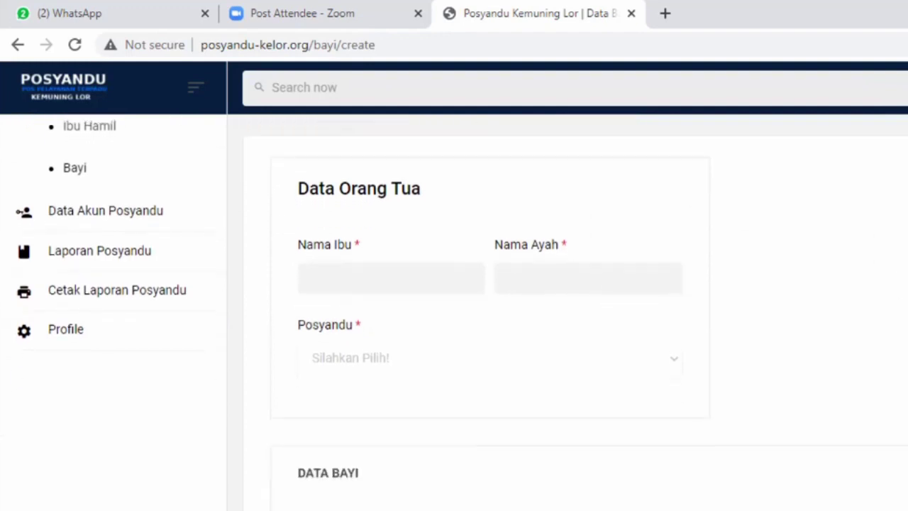
{"action": "scroll", "coordinate": [502, 289], "scroll_direction": "down", "scroll_amount": 1}
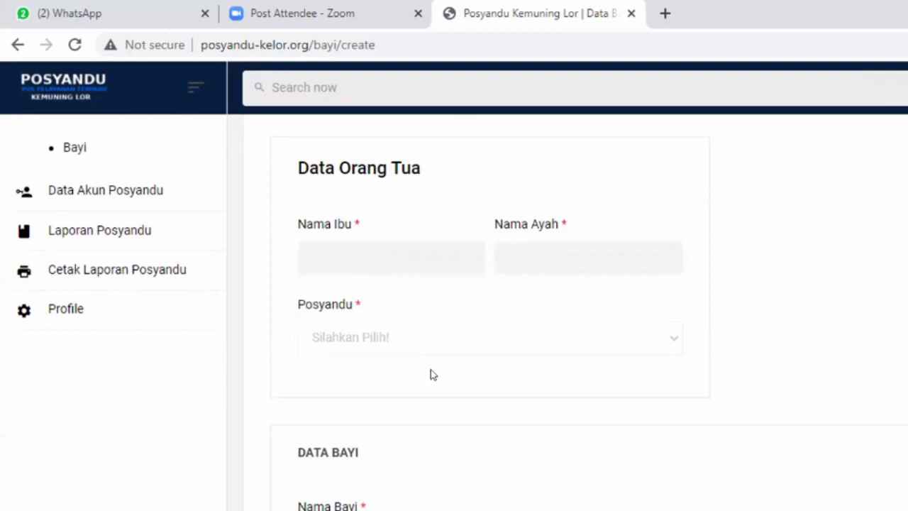
{"action": "left_click", "coordinate": [336, 250]}
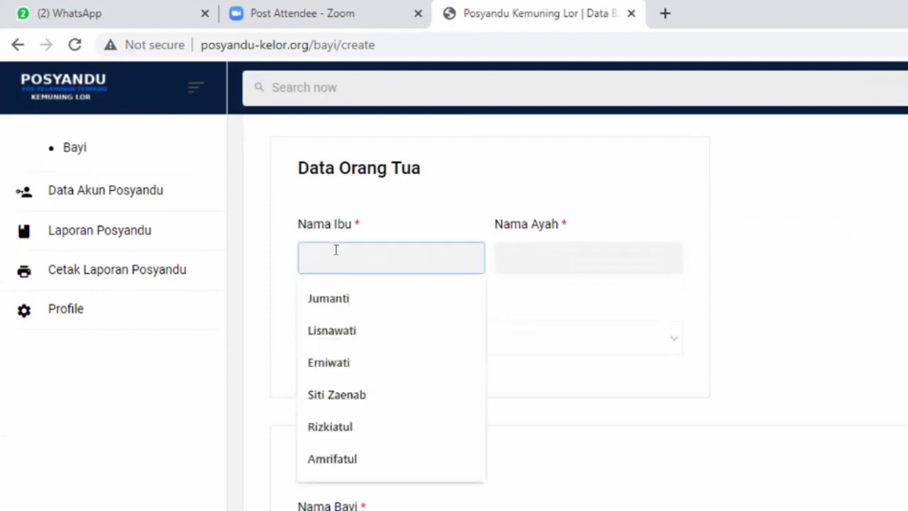
{"action": "type", "text": "Er"}
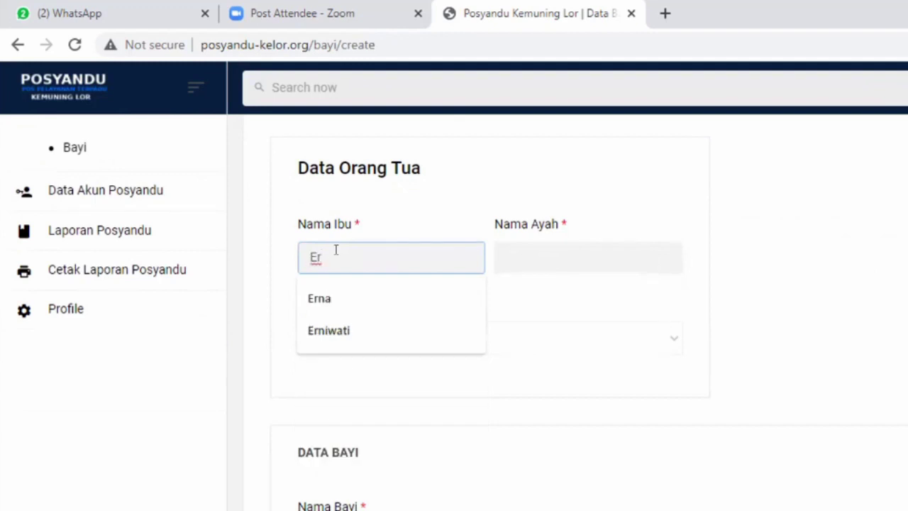
{"action": "type", "text": "ni"}
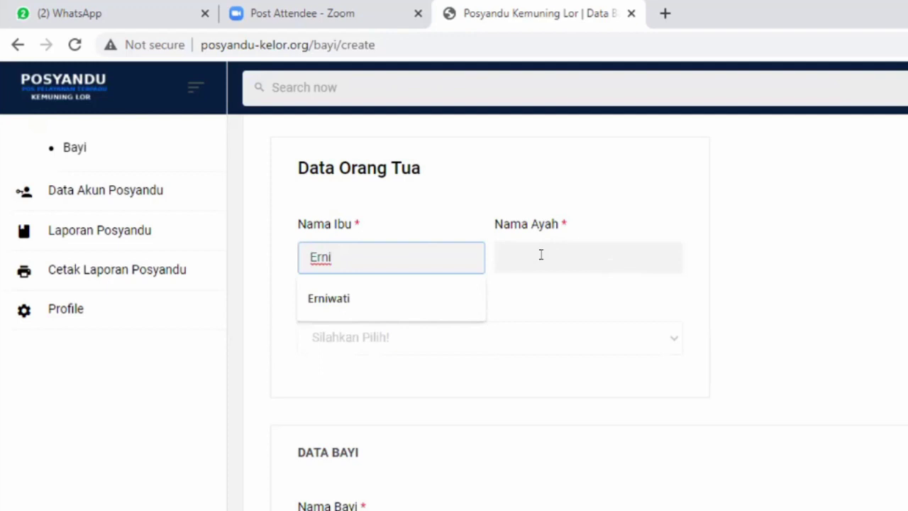
{"action": "left_click", "coordinate": [541, 255]}
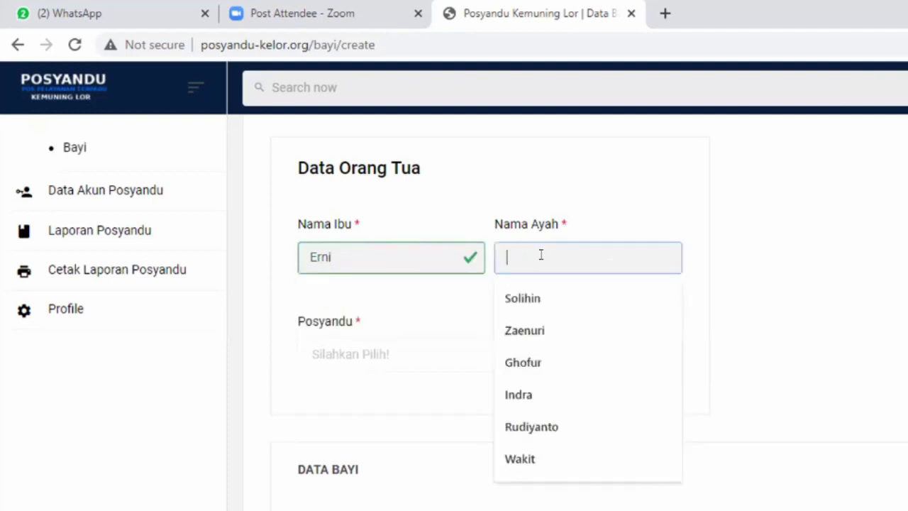
{"action": "type", "text": "Yusuf"}
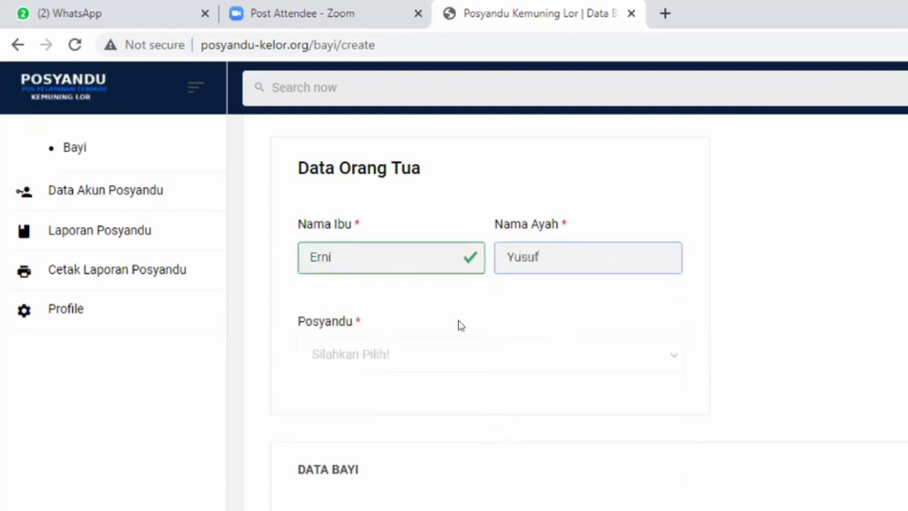
{"action": "left_click", "coordinate": [408, 359]}
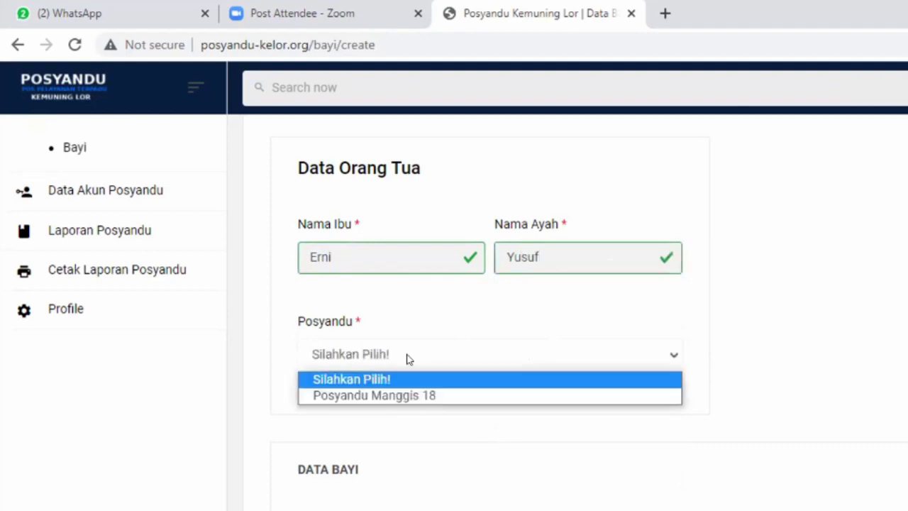
{"action": "left_click", "coordinate": [403, 395]}
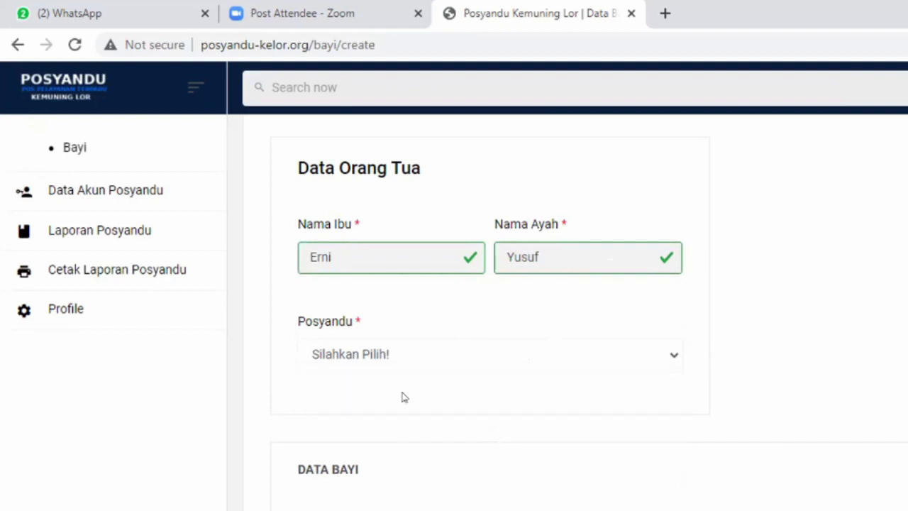
Enter the baby's name and date of birth in the Data Bayi section.
{"action": "scroll", "coordinate": [771, 277], "scroll_direction": "down", "scroll_amount": 1}
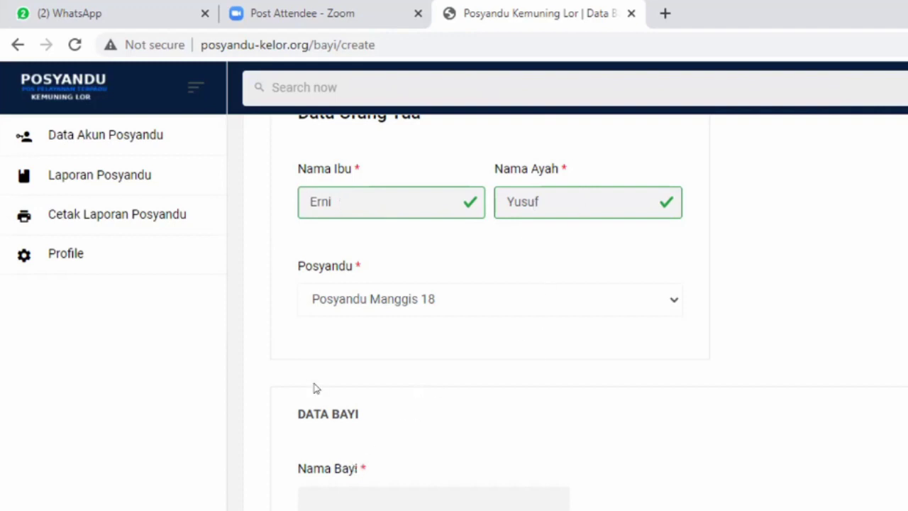
{"action": "left_click", "coordinate": [348, 502]}
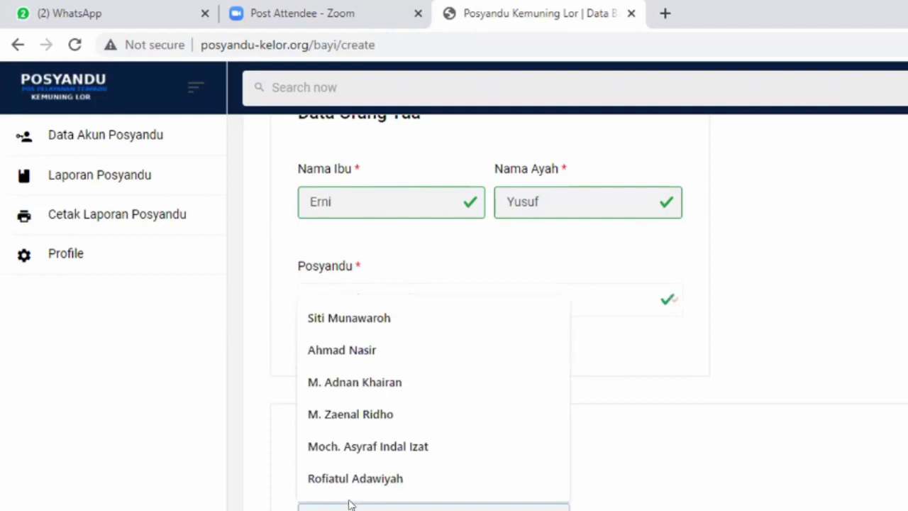
{"action": "key", "text": "Escape"}
{"action": "left_click", "coordinate": [758, 397]}
{"action": "scroll", "coordinate": [608, 482], "scroll_direction": "down", "scroll_amount": 3}
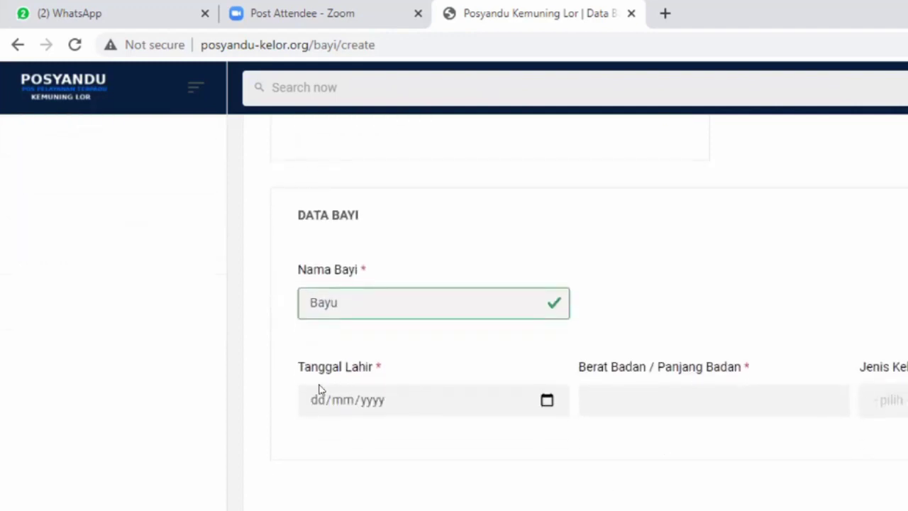
{"action": "left_click", "coordinate": [316, 402]}
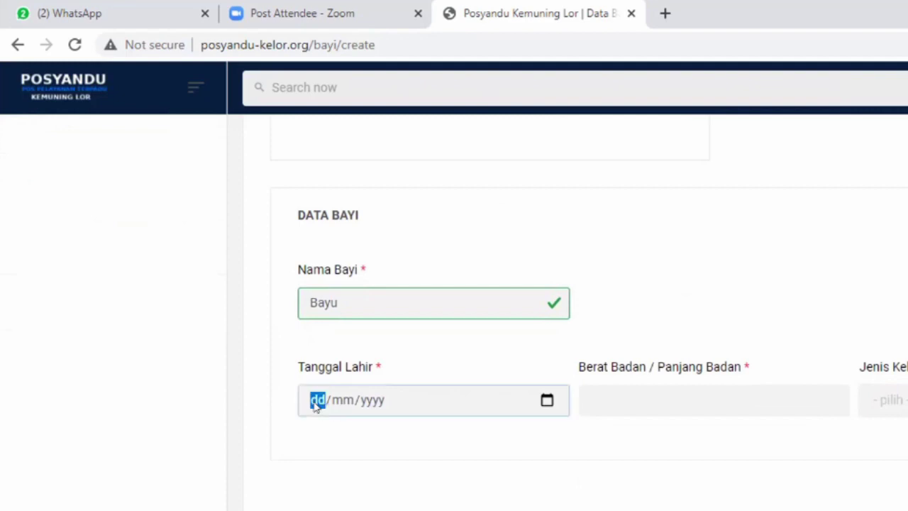
{"action": "type", "text": "30/"}
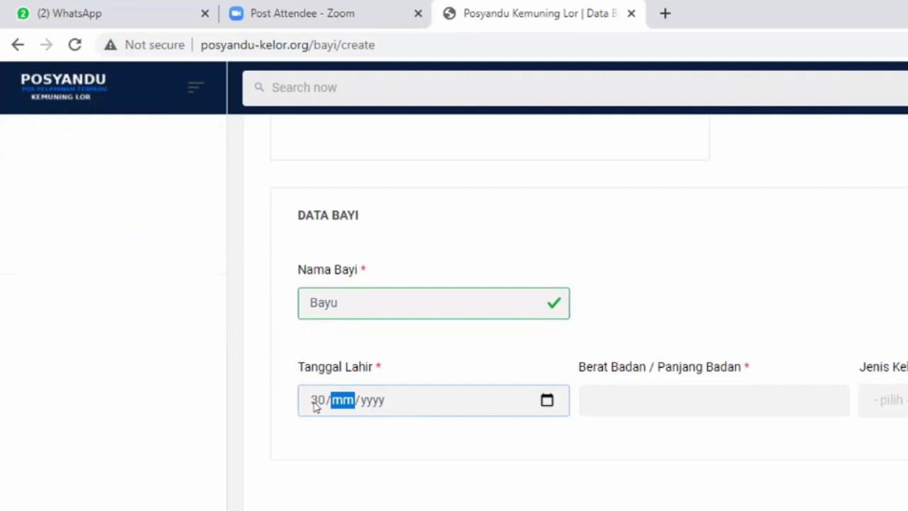
{"action": "type", "text": "03/2021"}
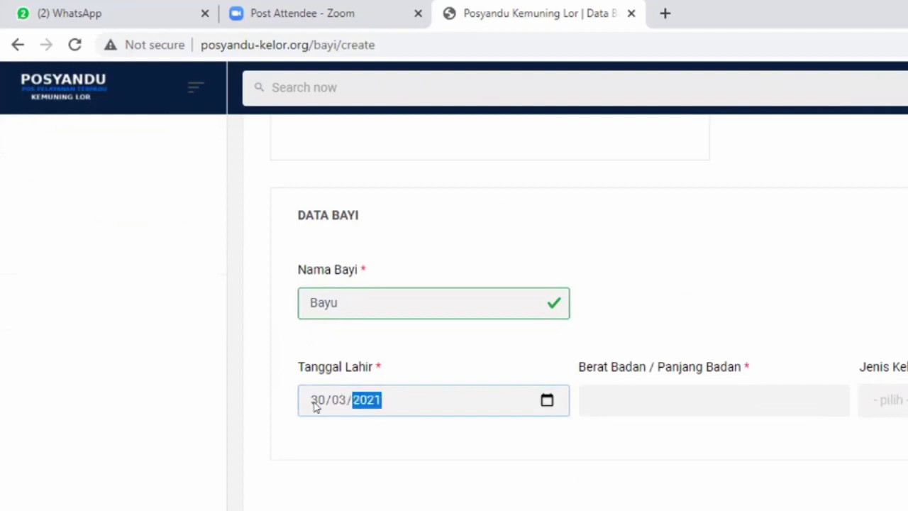
Enter 3/47 as Berat Badan / Panjang Badan, set Jenis Kelamin to Laki-Laki, and continue to Hasil Penimbangan.
{"action": "left_click", "coordinate": [681, 392]}
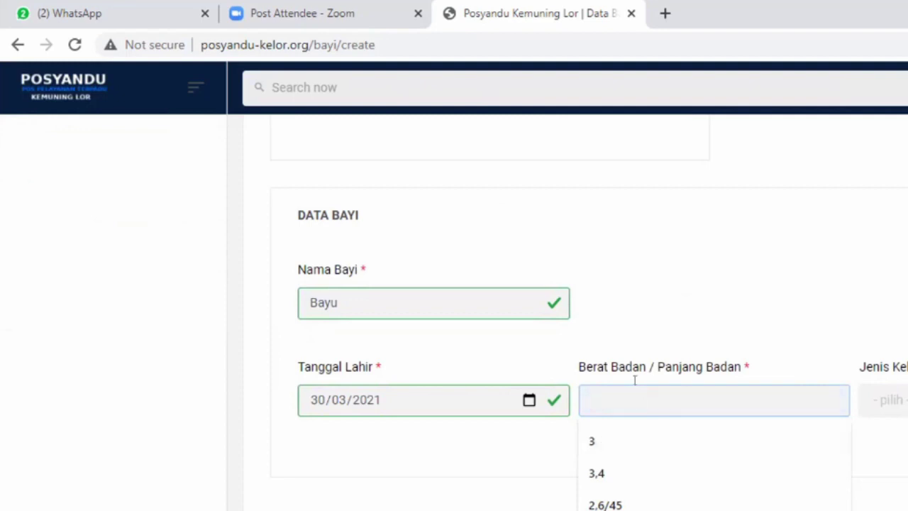
{"action": "type", "text": "3/"}
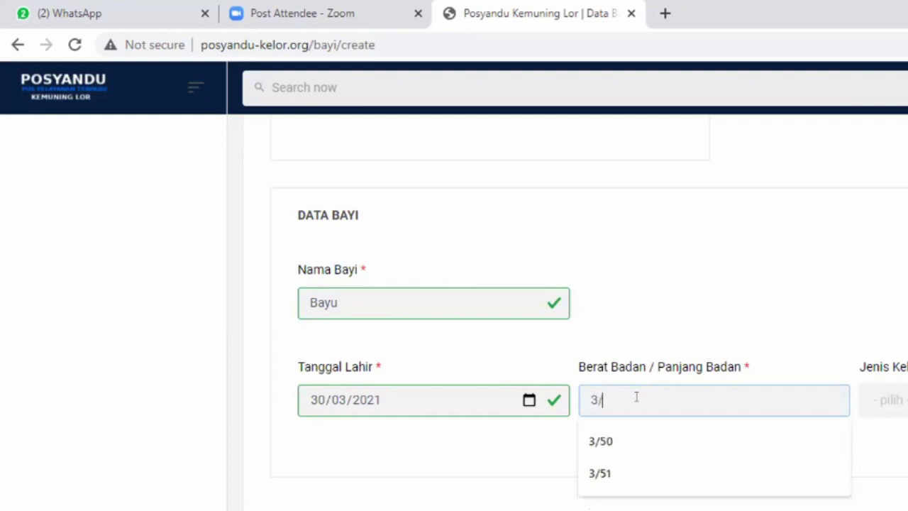
{"action": "type", "text": "47"}
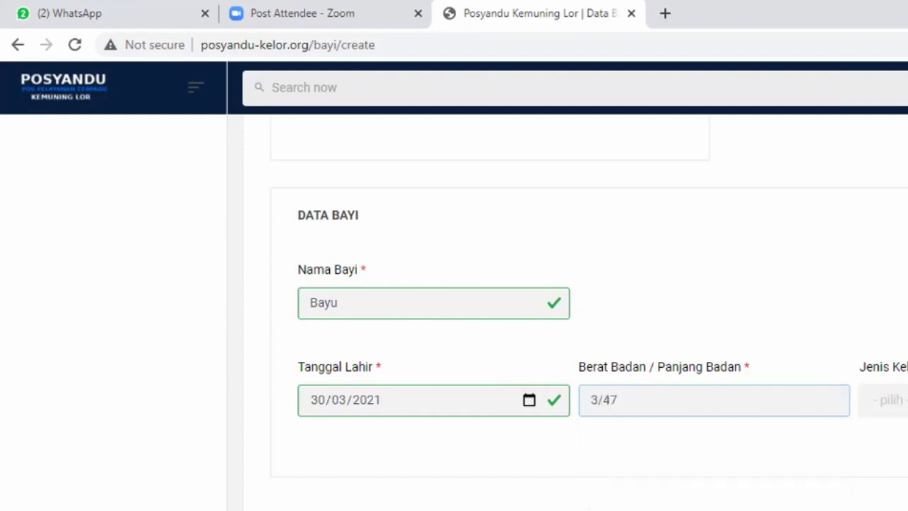
{"action": "left_click", "coordinate": [883, 399]}
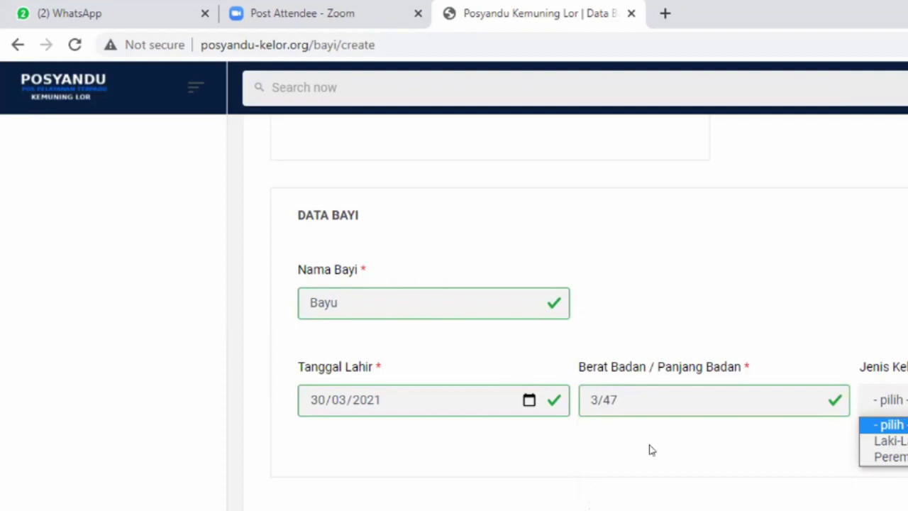
{"action": "left_click", "coordinate": [904, 440]}
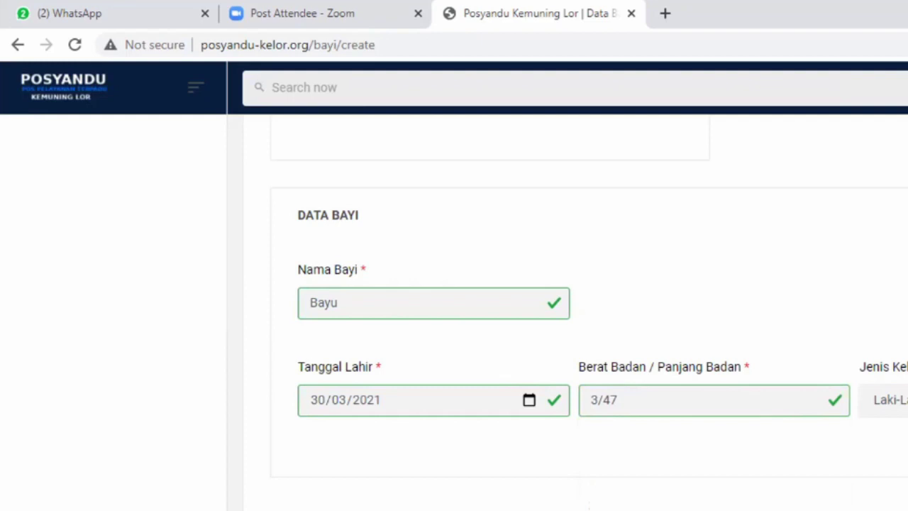
{"action": "scroll", "coordinate": [567, 312], "scroll_direction": "down", "scroll_amount": 5}
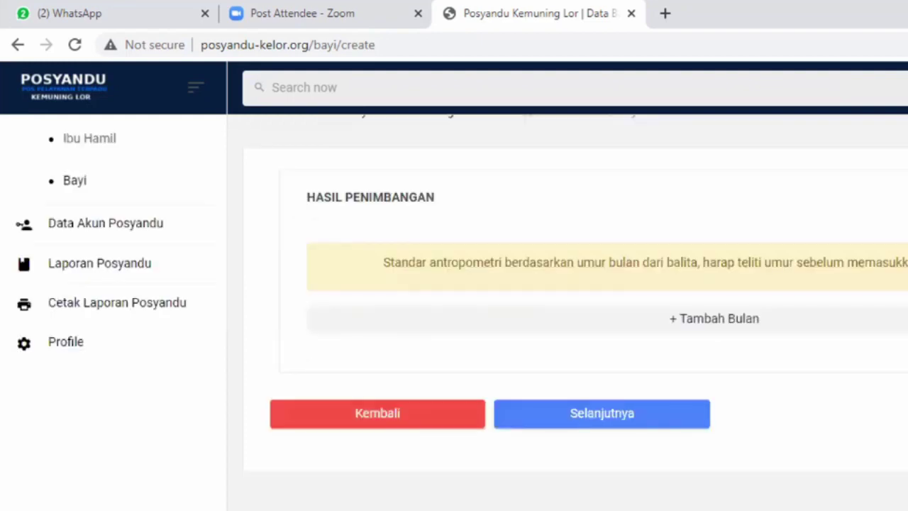
{"action": "scroll", "coordinate": [902, 248], "scroll_direction": "up", "scroll_amount": 1}
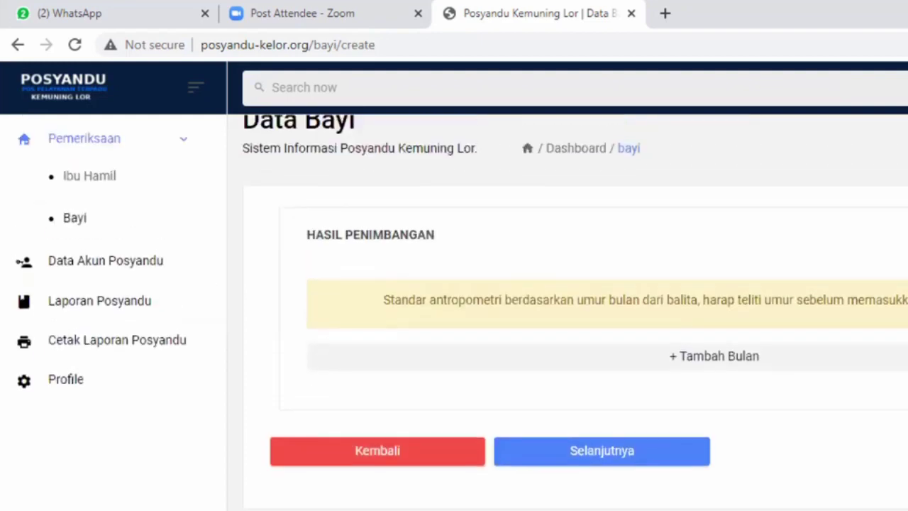
{"action": "scroll", "coordinate": [902, 249], "scroll_direction": "down", "scroll_amount": 1}
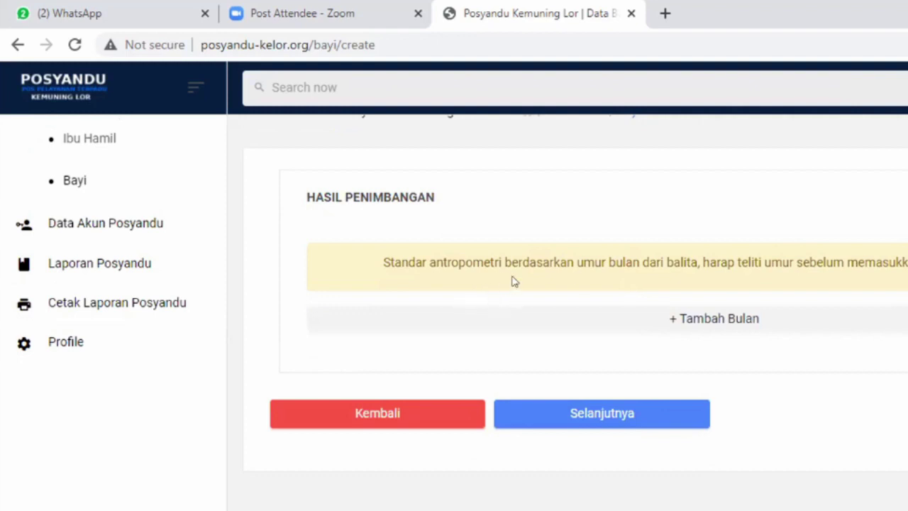
{"action": "left_click", "coordinate": [687, 320]}
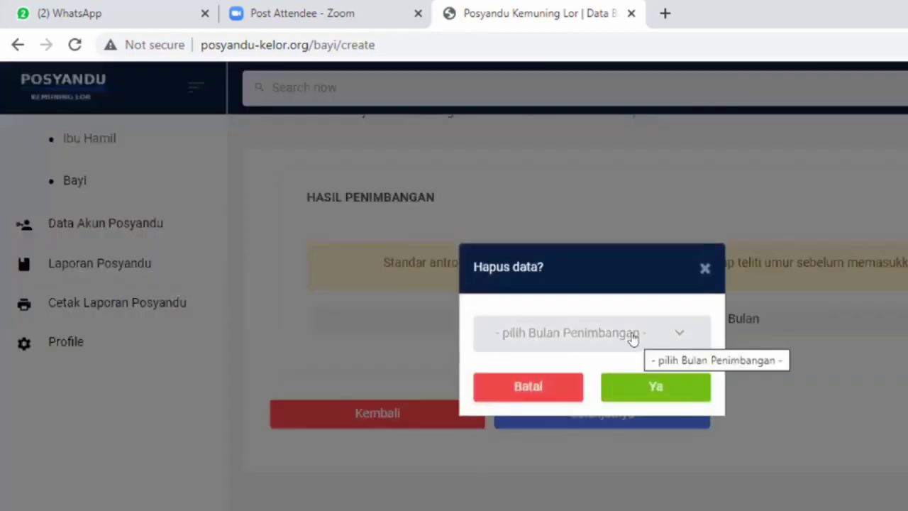
{"action": "left_click", "coordinate": [700, 275]}
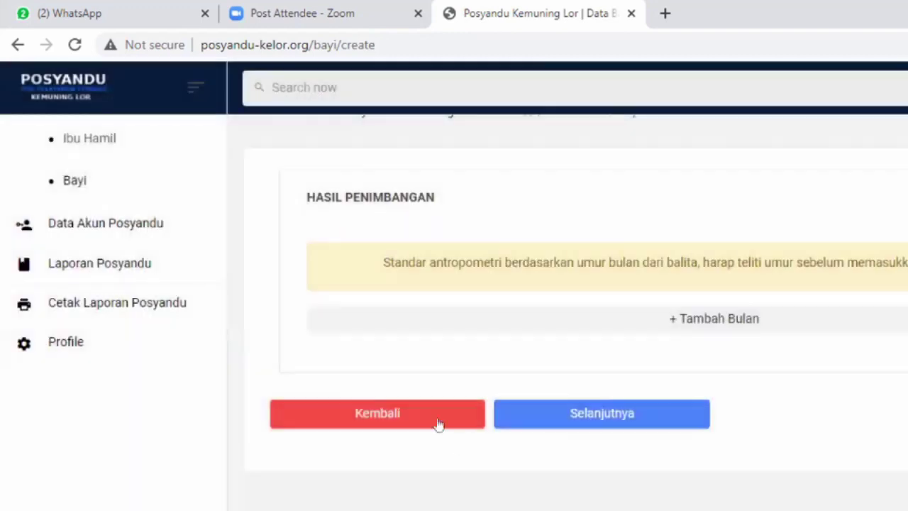
{"action": "left_click", "coordinate": [434, 420]}
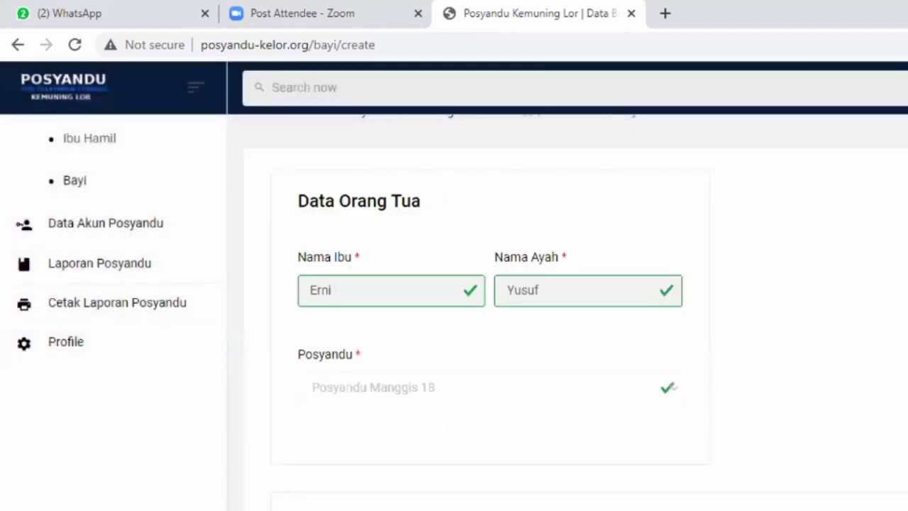
{"action": "scroll", "coordinate": [401, 416], "scroll_direction": "down", "scroll_amount": 5}
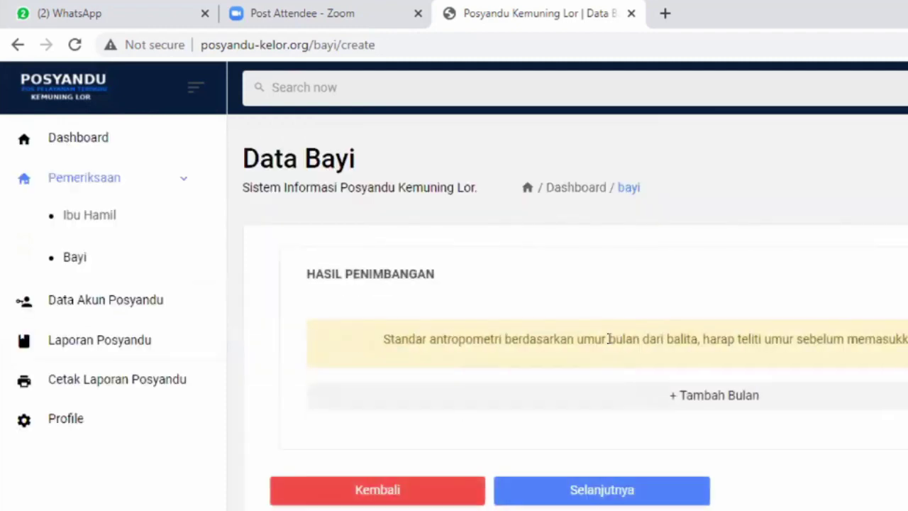
Add April as a weighing month under Hasil Penimbangan.
{"action": "left_click", "coordinate": [718, 401]}
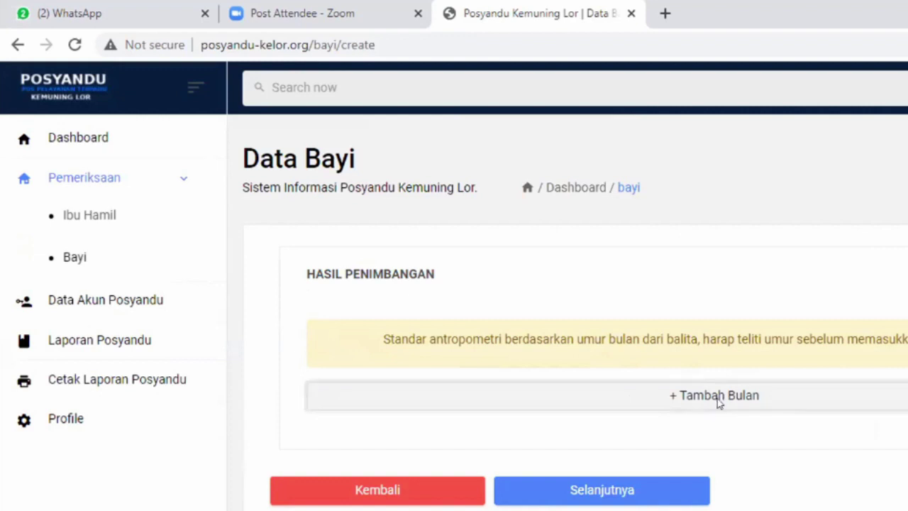
{"action": "left_click", "coordinate": [588, 334]}
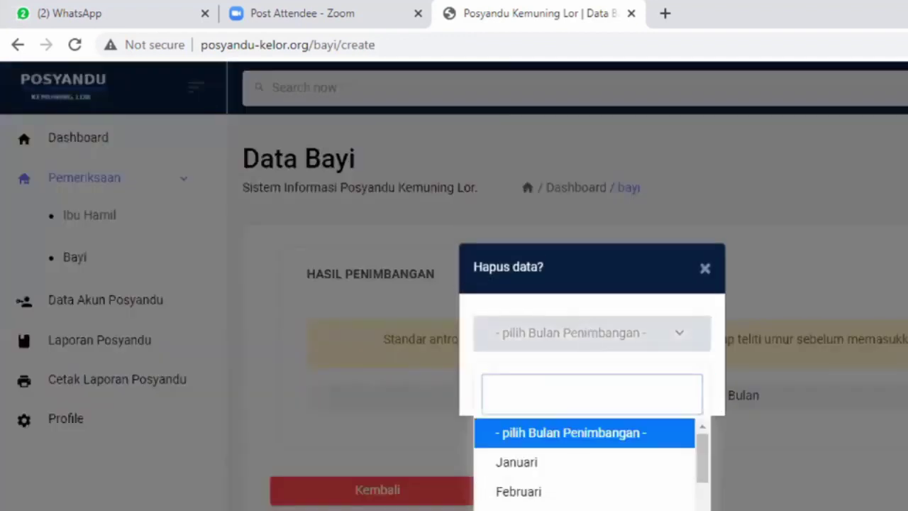
{"action": "scroll", "coordinate": [562, 476], "scroll_direction": "down", "scroll_amount": 1}
{"action": "left_click", "coordinate": [562, 475]}
{"action": "left_click", "coordinate": [644, 385]}
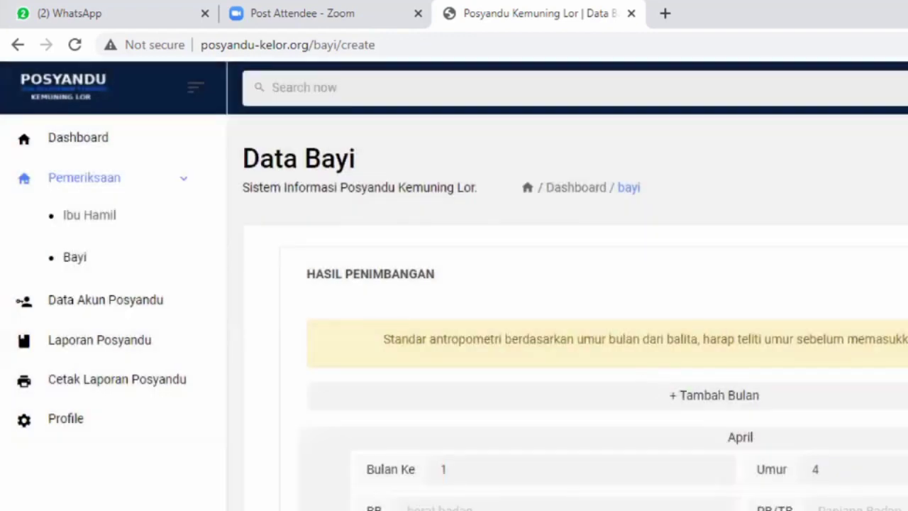
In the April weighing entry, set Umur to 1, BB to 3,9 and PB/TB to 51.
{"action": "scroll", "coordinate": [567, 312], "scroll_direction": "down", "scroll_amount": 3}
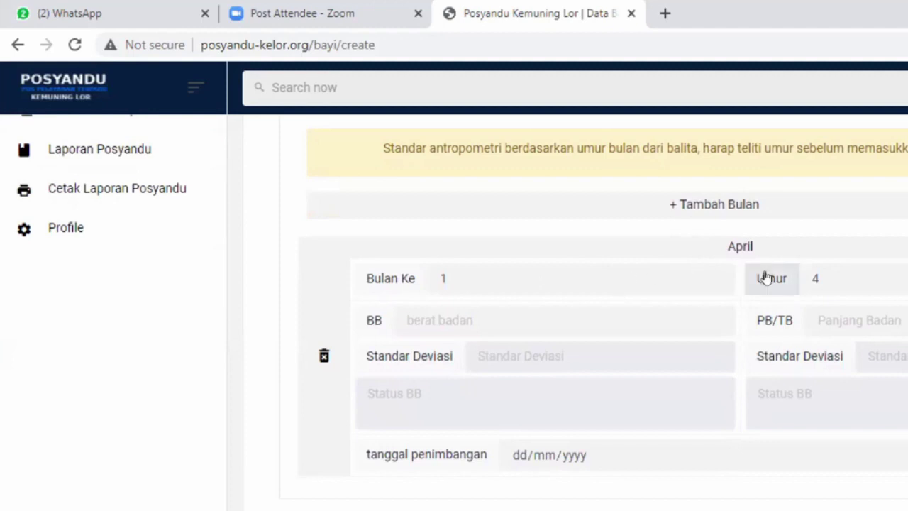
{"action": "left_click", "coordinate": [824, 276]}
{"action": "key", "text": "BackSpace"}
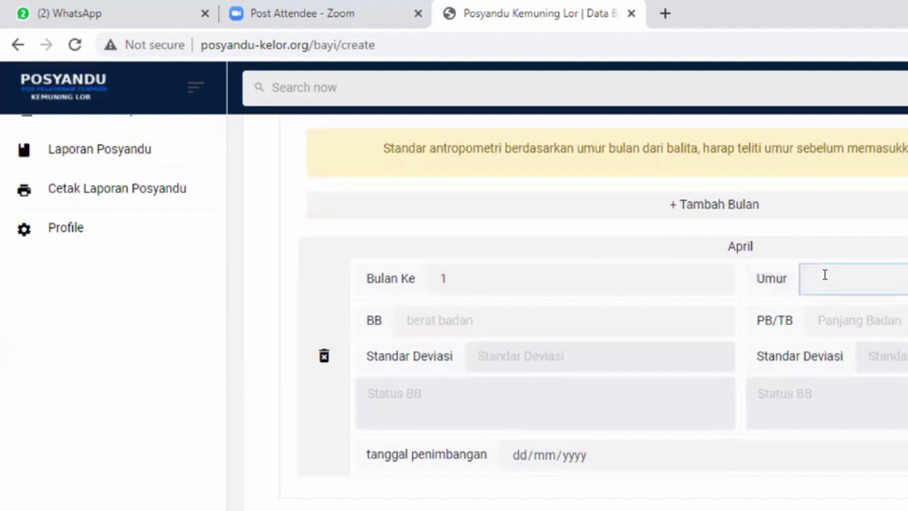
{"action": "type", "text": "1"}
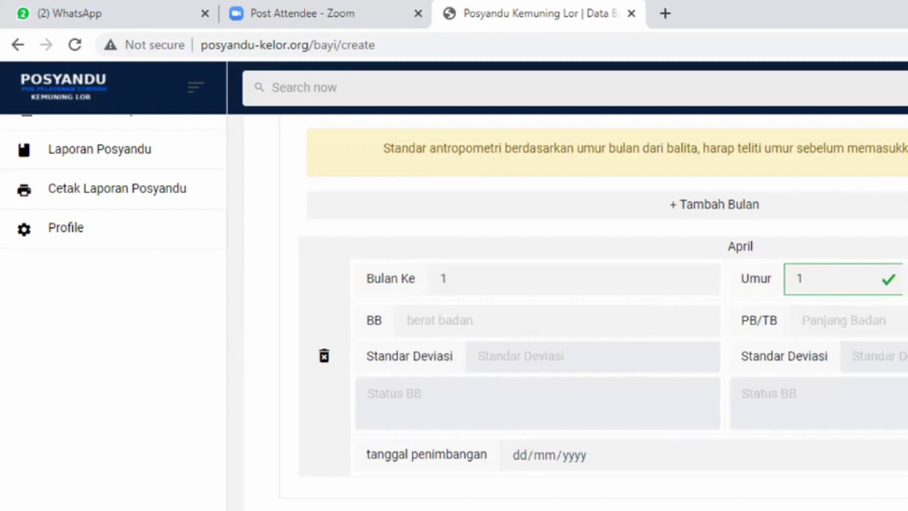
{"action": "left_click", "coordinate": [570, 320]}
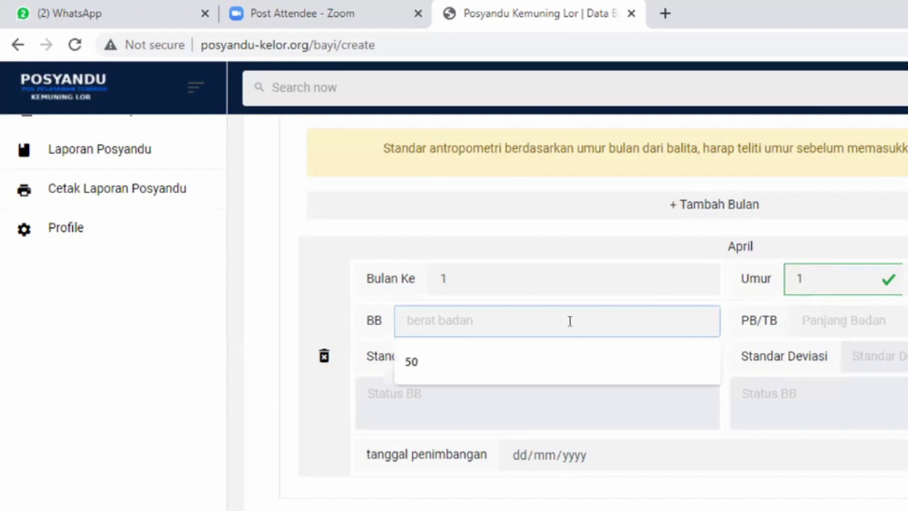
{"action": "type", "text": "3,9"}
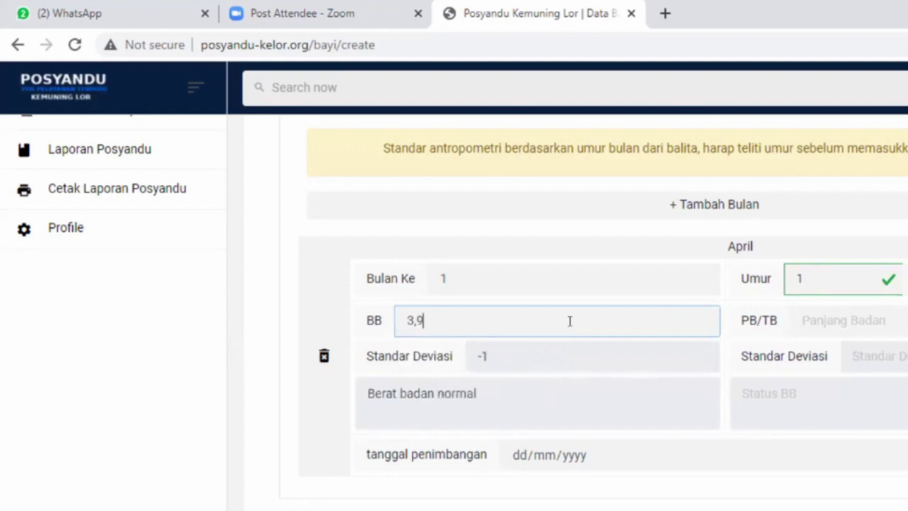
{"action": "left_click", "coordinate": [812, 311]}
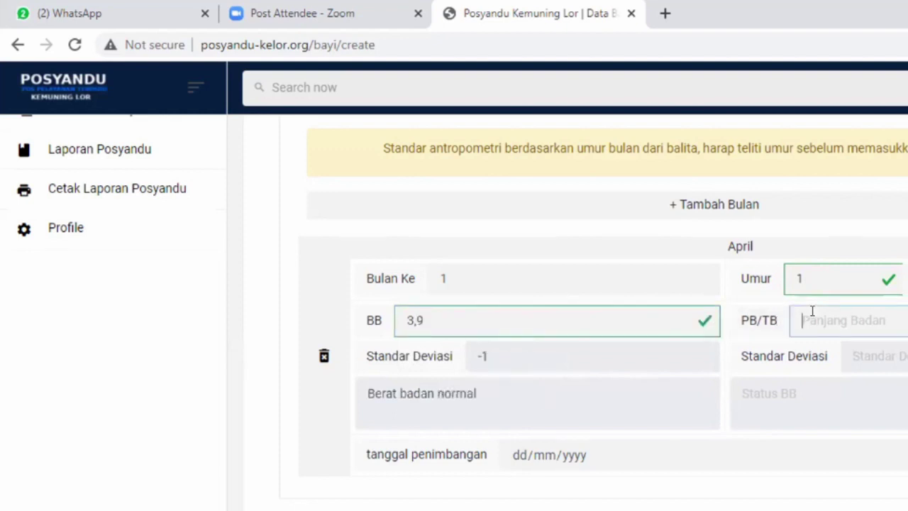
{"action": "type", "text": "51"}
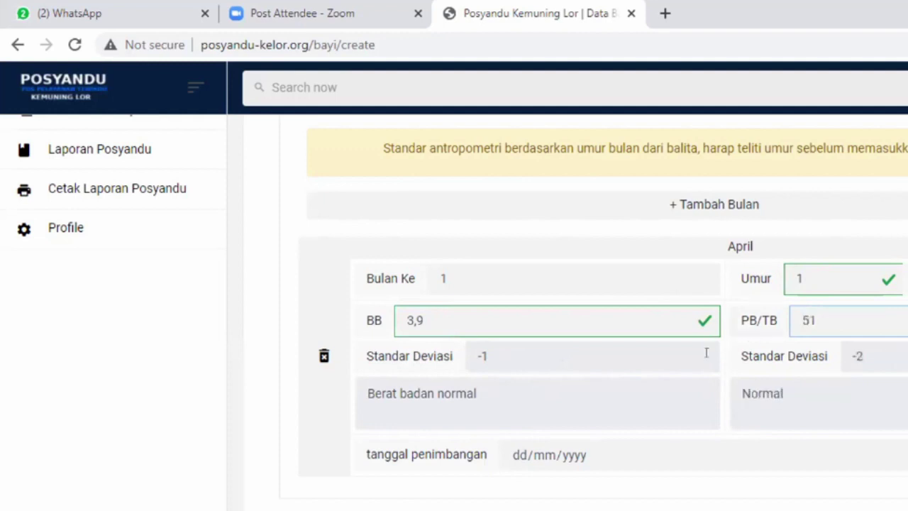
{"action": "left_click", "coordinate": [845, 485]}
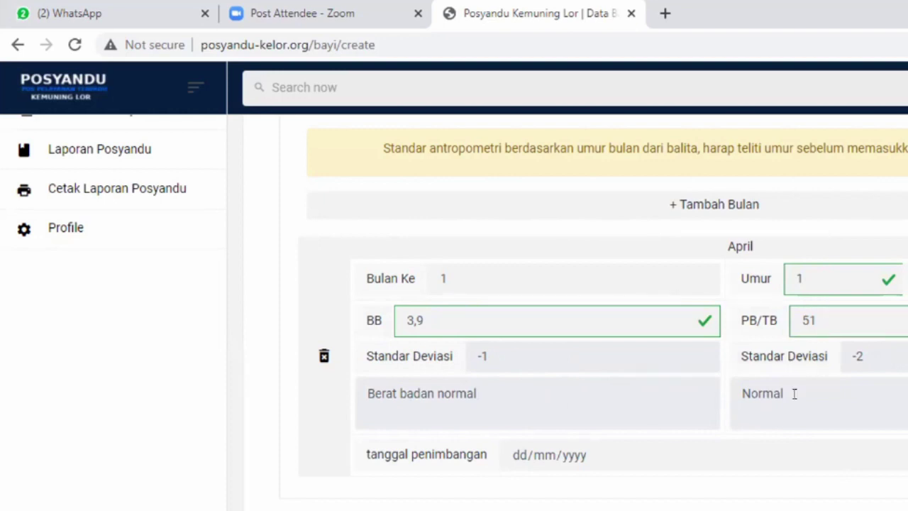
Set the April entry's tanggal penimbangan to 30/04/2021.
{"action": "left_click", "coordinate": [518, 456]}
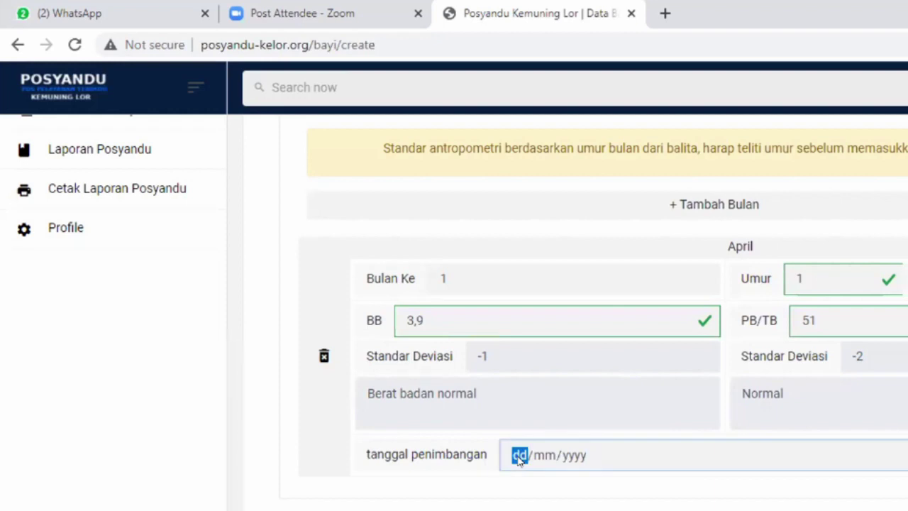
{"action": "type", "text": "30/"}
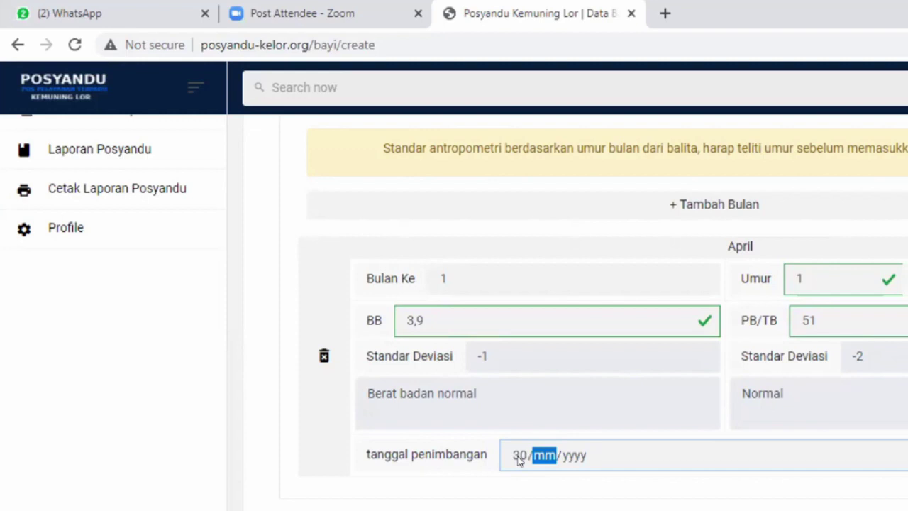
{"action": "type", "text": "04/20"}
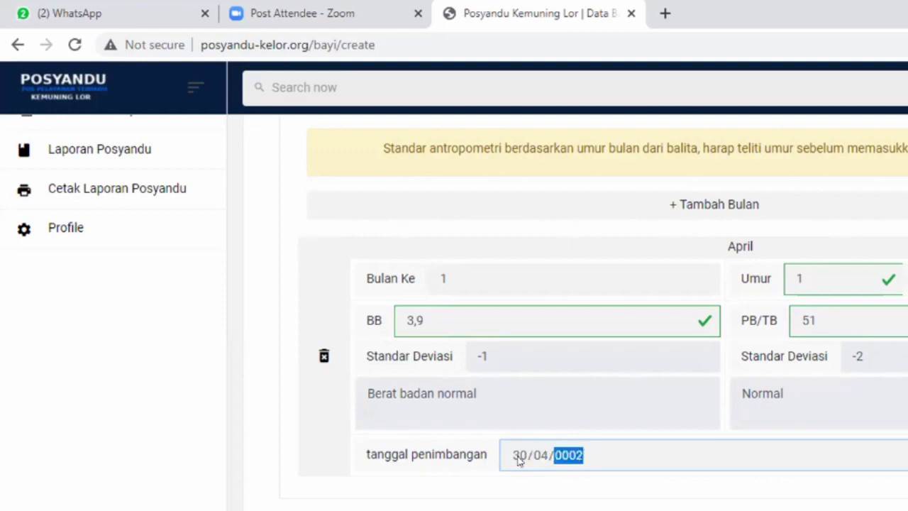
{"action": "type", "text": "21"}
{"action": "key", "text": "Tab"}
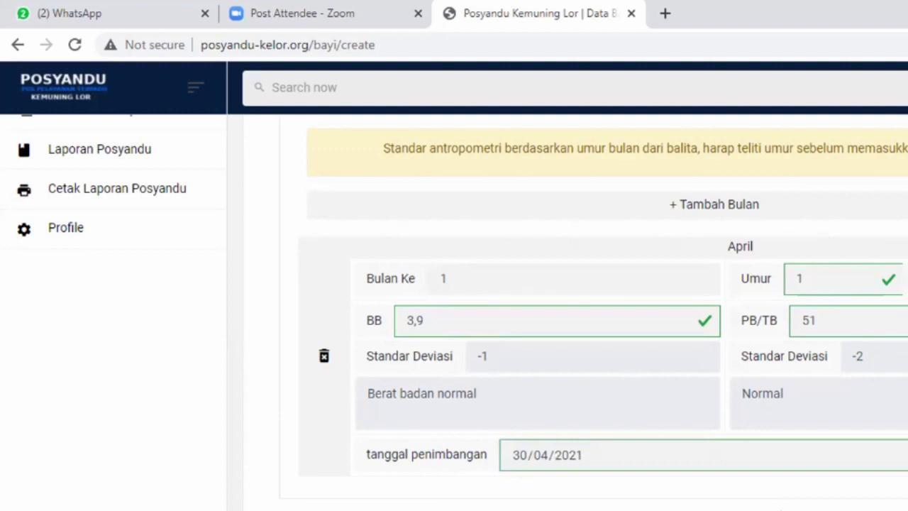
Add Mei as a second weighing month under Hasil Penimbangan.
{"action": "left_click", "coordinate": [697, 206]}
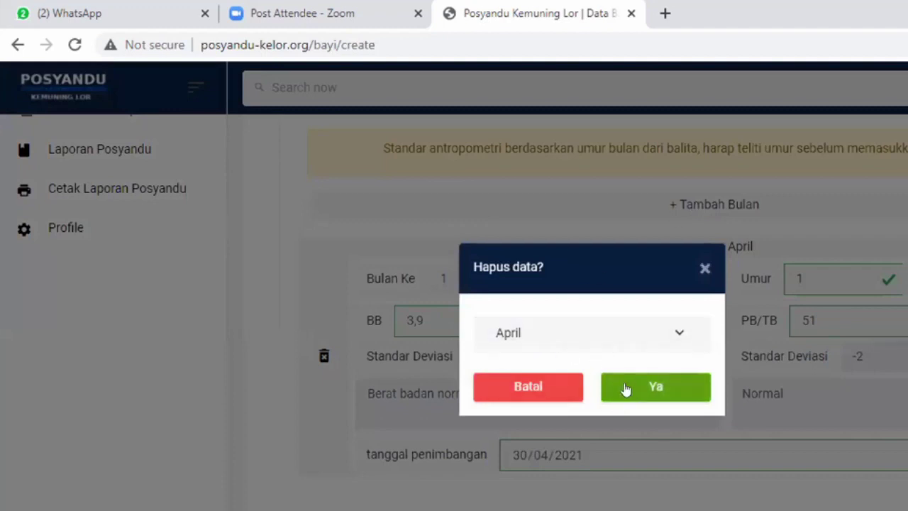
{"action": "left_click", "coordinate": [562, 325]}
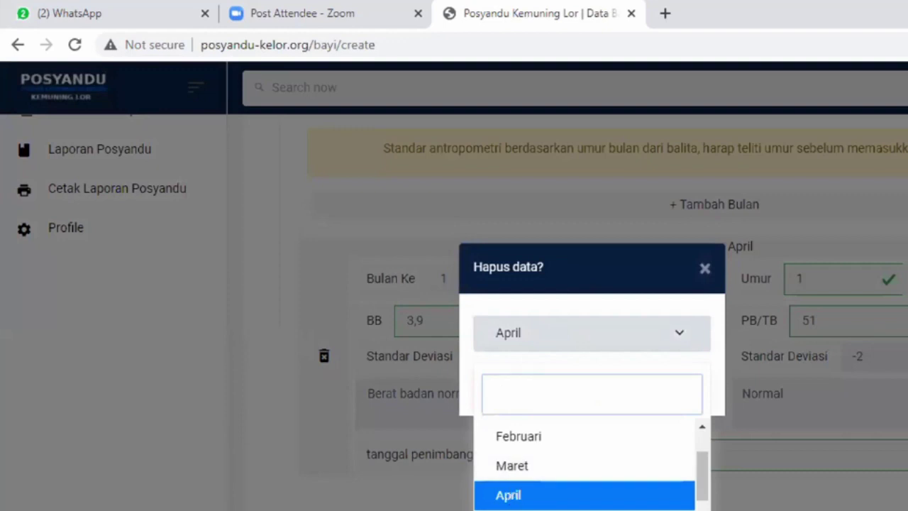
{"action": "key", "text": "Down"}
{"action": "key", "text": "Return"}
{"action": "left_click", "coordinate": [637, 384]}
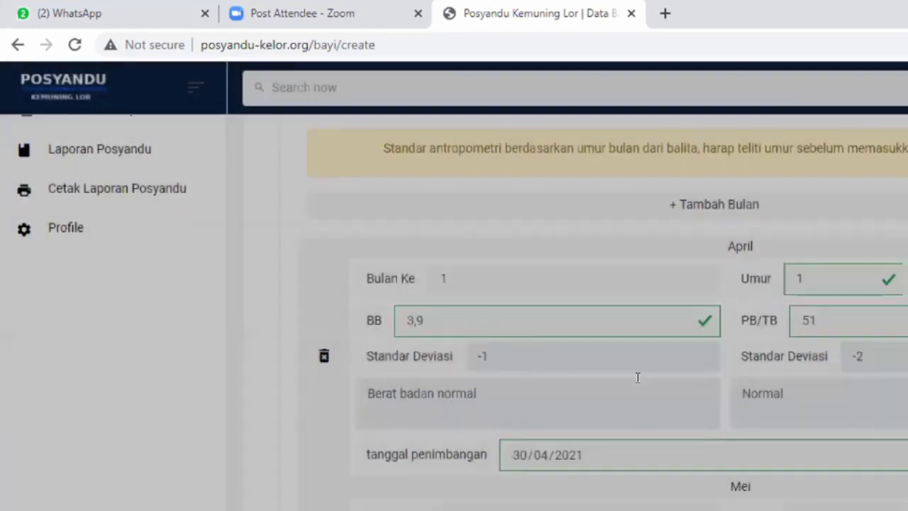
In the Mei weighing entry, set Umur to 2, BB to 4,8 and PB/TB to 5,4.
{"action": "scroll", "coordinate": [841, 345], "scroll_direction": "down", "scroll_amount": 2}
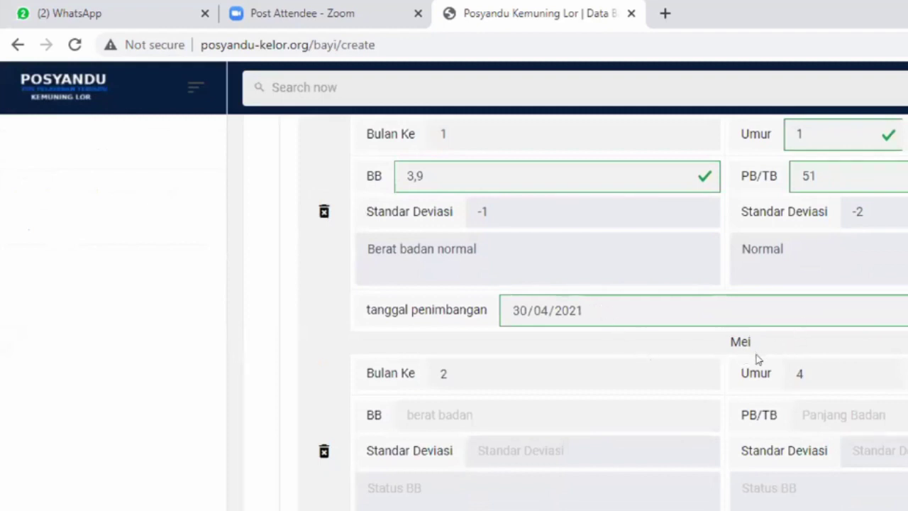
{"action": "left_click", "coordinate": [804, 374]}
{"action": "key", "text": "BackSpace"}
{"action": "type", "text": "2"}
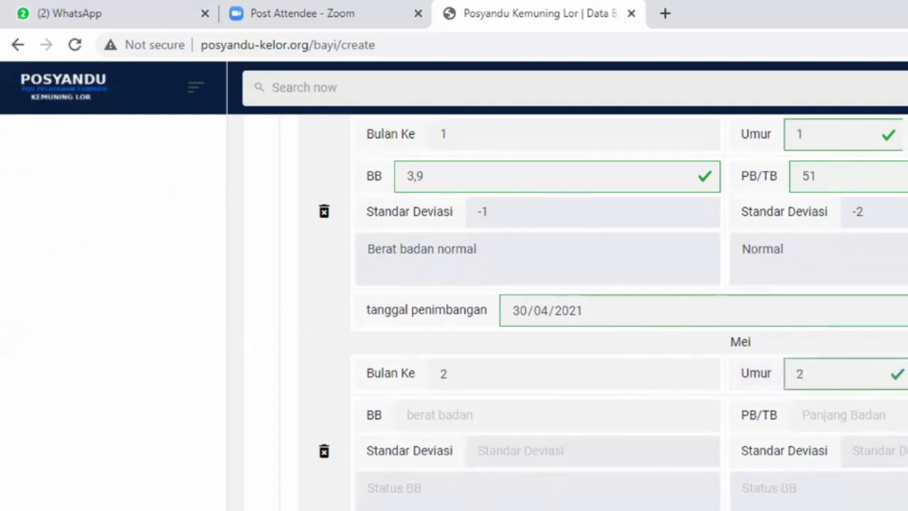
{"action": "left_click", "coordinate": [461, 411]}
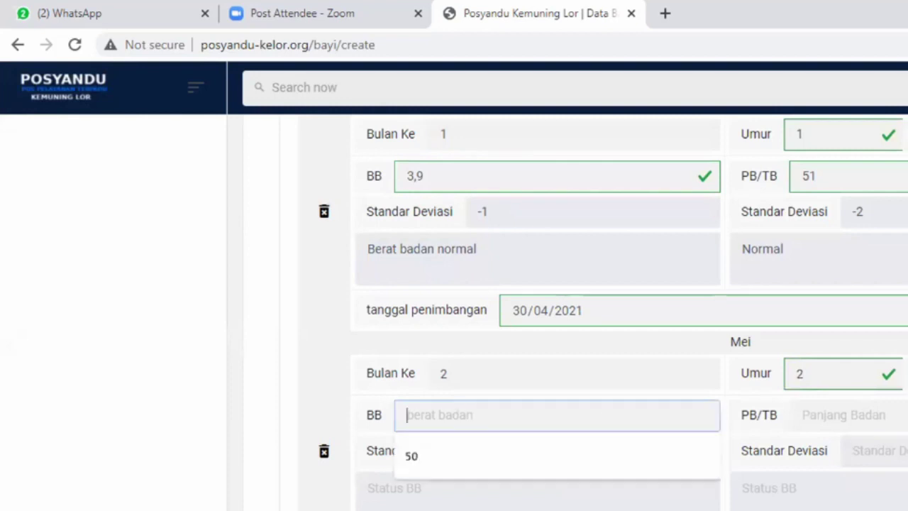
{"action": "type", "text": "4,8"}
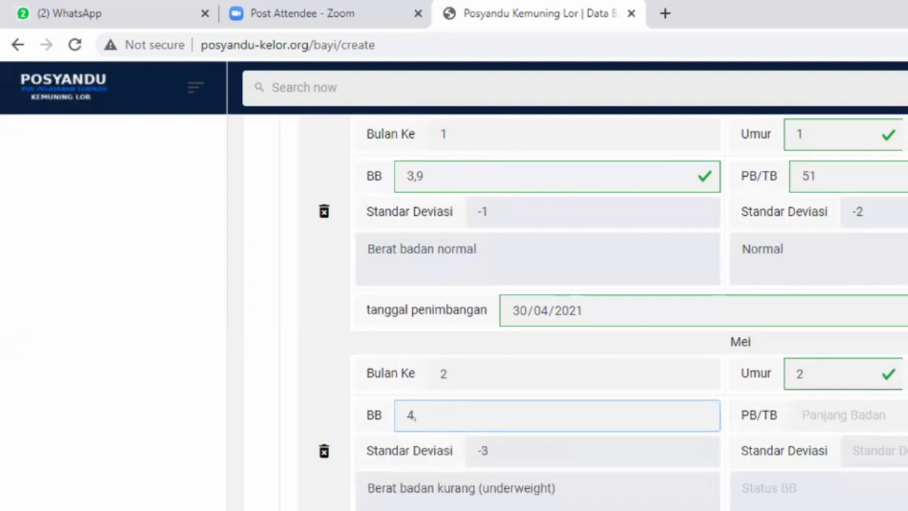
{"action": "left_click", "coordinate": [888, 414]}
{"action": "type", "text": "5,4"}
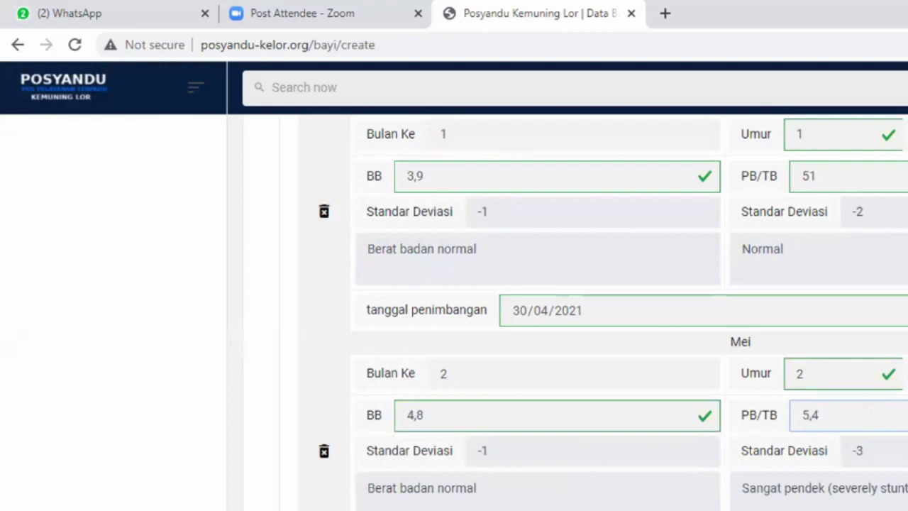
{"action": "key", "text": "Tab"}
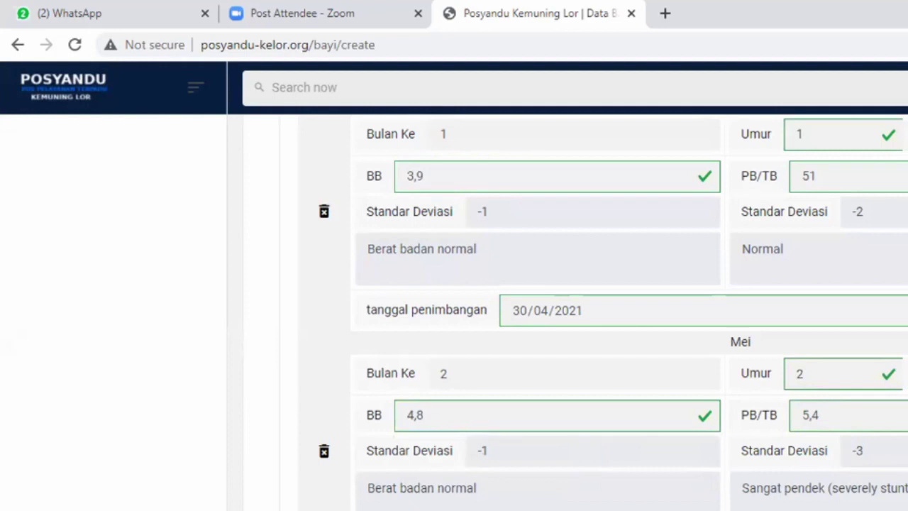
Add a new month entry for Juli to the weighing results (Hasil Penimbangan).
{"action": "scroll", "coordinate": [568, 312], "scroll_direction": "down", "scroll_amount": 3}
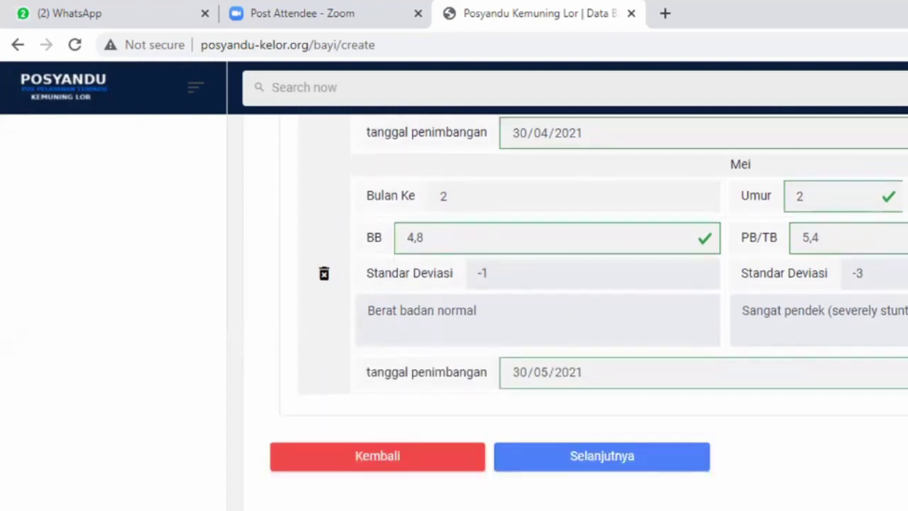
{"action": "scroll", "coordinate": [568, 312], "scroll_direction": "up", "scroll_amount": 3}
{"action": "scroll", "coordinate": [567, 312], "scroll_direction": "up", "scroll_amount": 2}
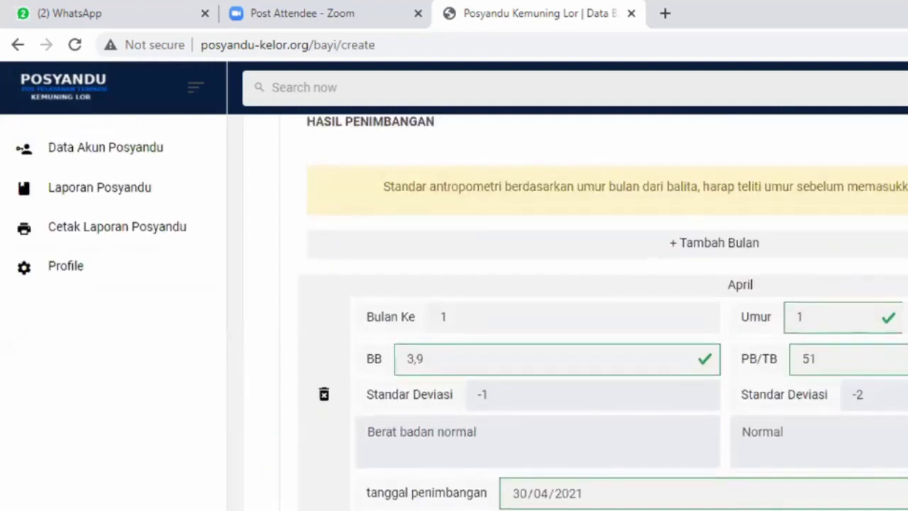
{"action": "left_click", "coordinate": [676, 244]}
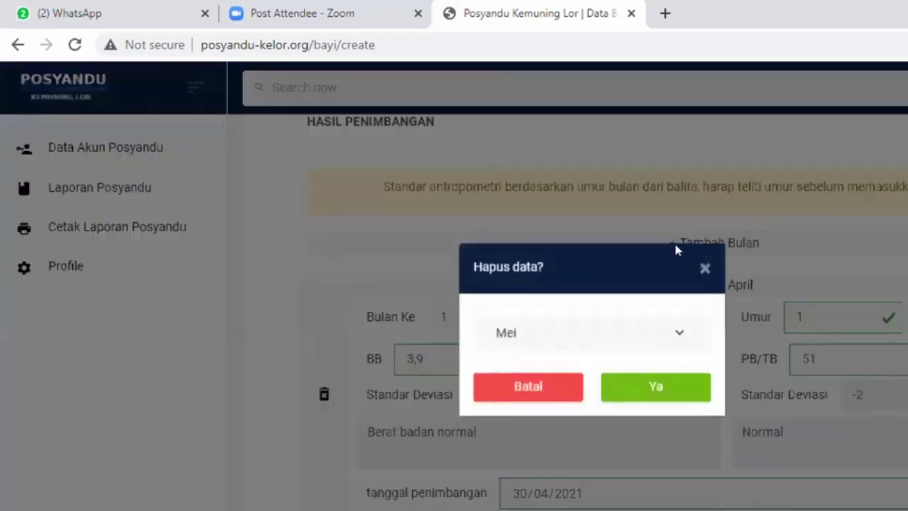
{"action": "left_click", "coordinate": [521, 345]}
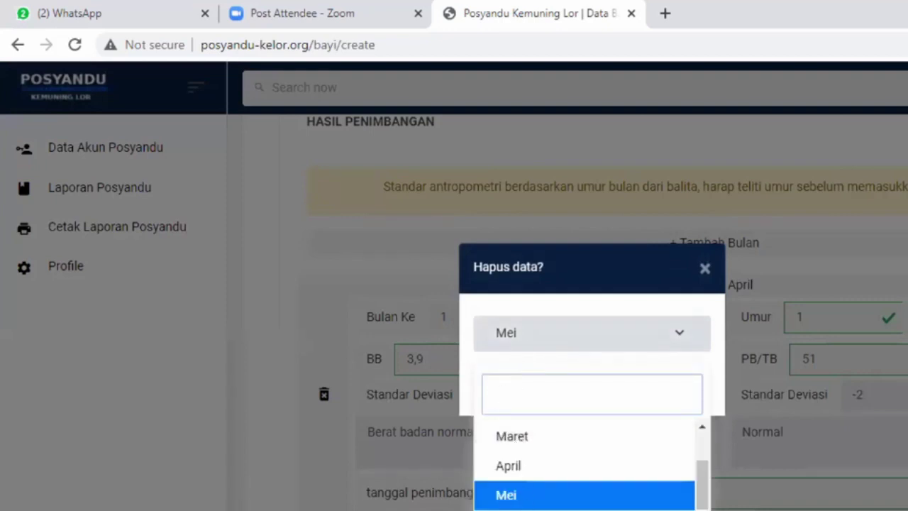
{"action": "left_click", "coordinate": [585, 509]}
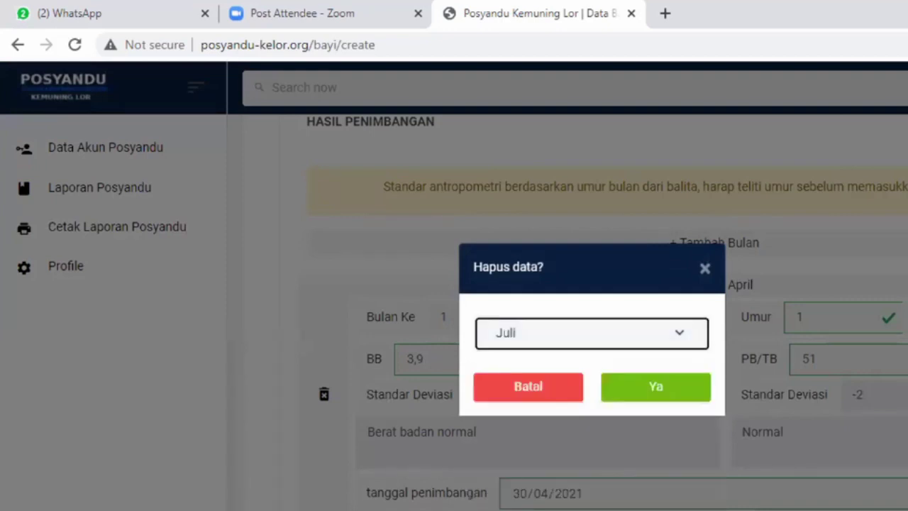
{"action": "left_click", "coordinate": [651, 390]}
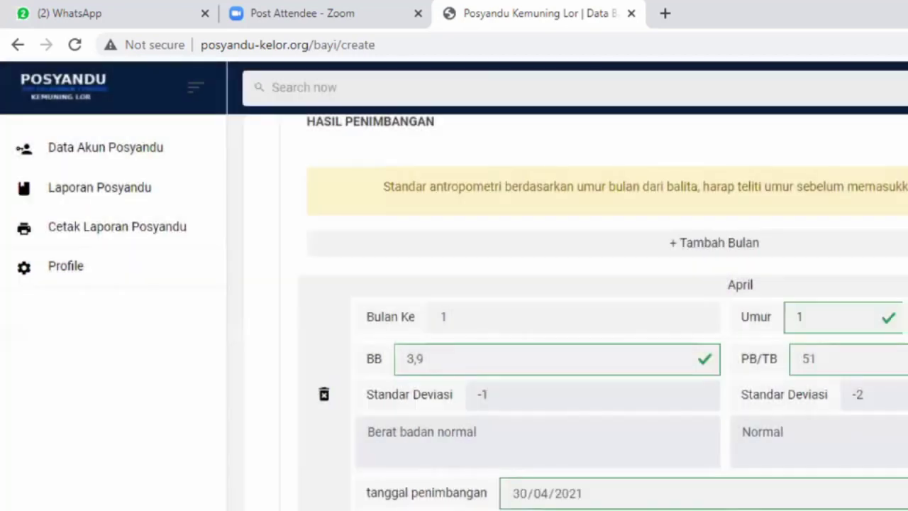
Re-enter the age (Umur) in the Juli entry as 4.
{"action": "scroll", "coordinate": [568, 312], "scroll_direction": "down", "scroll_amount": 7}
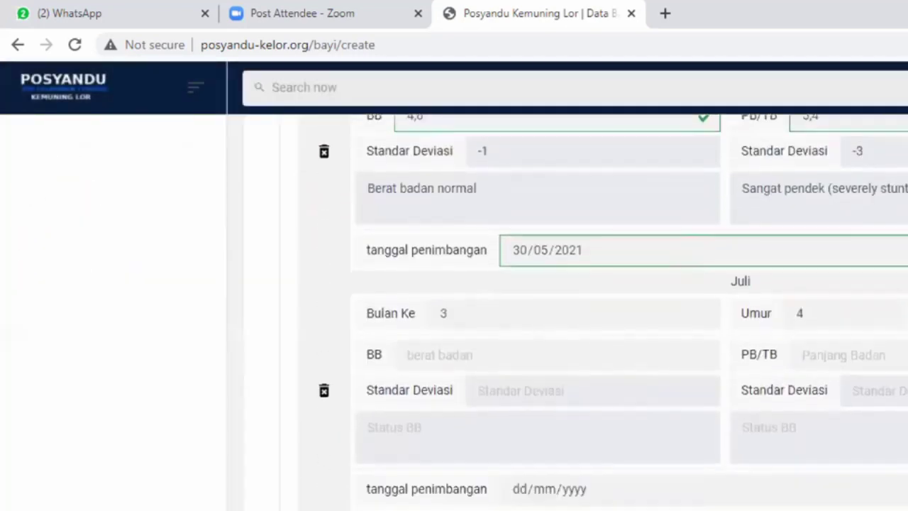
{"action": "left_click", "coordinate": [810, 305]}
{"action": "key", "text": "BackSpace"}
{"action": "scroll", "coordinate": [613, 318], "scroll_direction": "up", "scroll_amount": 3}
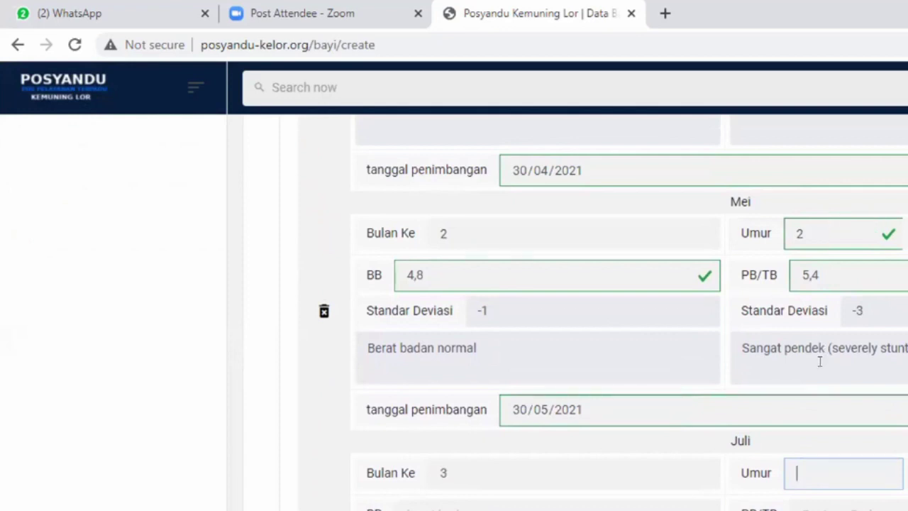
{"action": "type", "text": "4"}
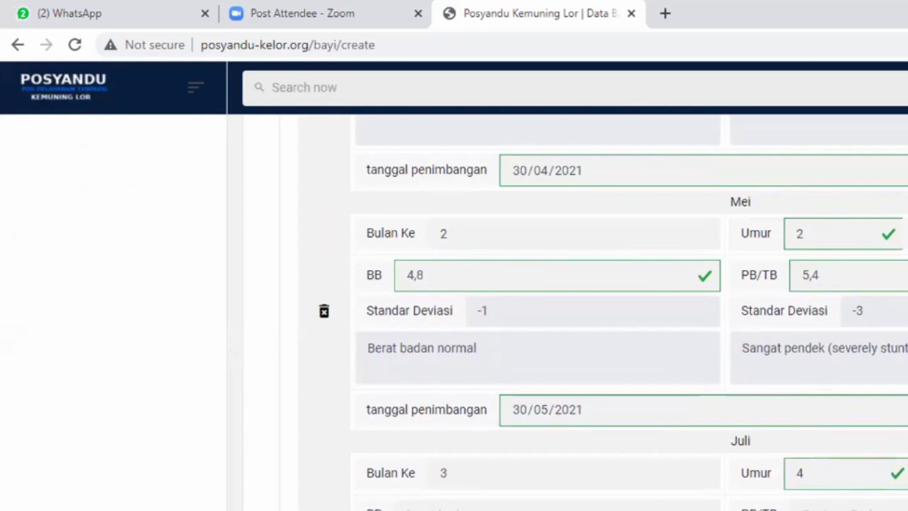
Fill in the Juli measurements with a weight (BB) of 6 and a length (PB/TB) of 60.
{"action": "scroll", "coordinate": [603, 312], "scroll_direction": "down", "scroll_amount": 3}
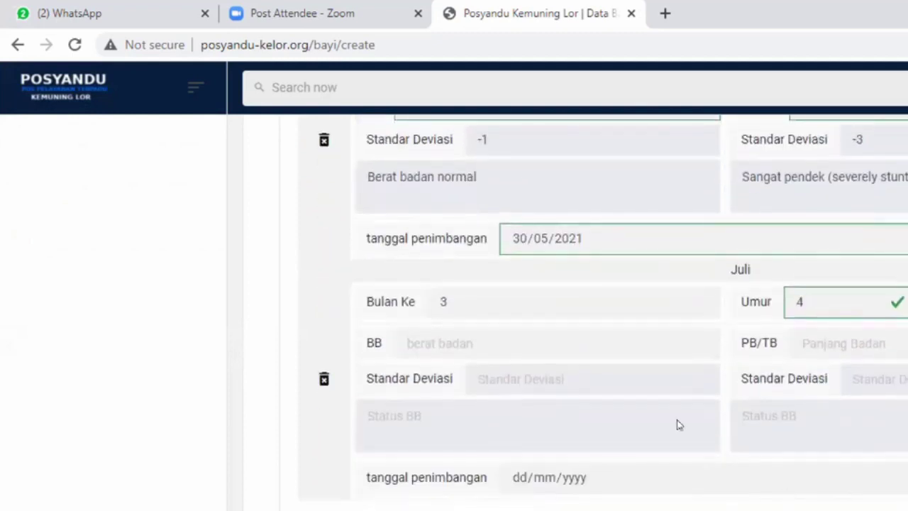
{"action": "left_click", "coordinate": [568, 340]}
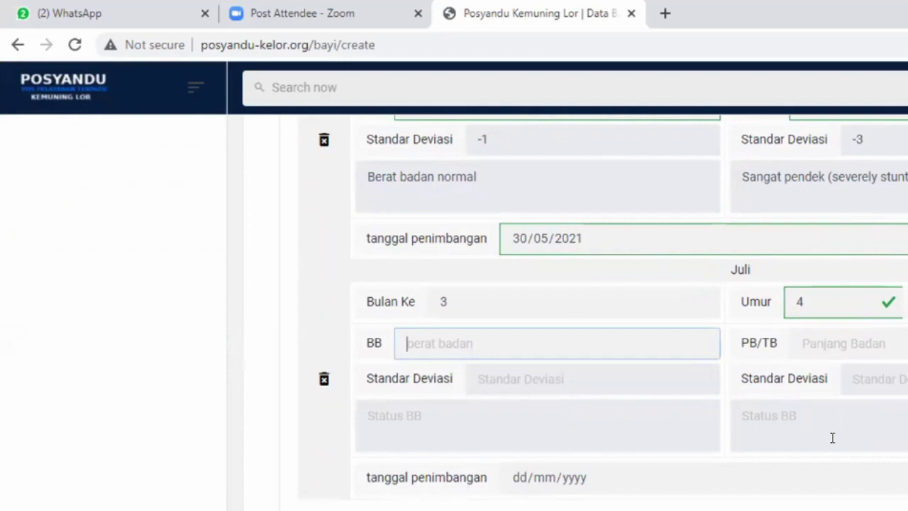
{"action": "type", "text": "6"}
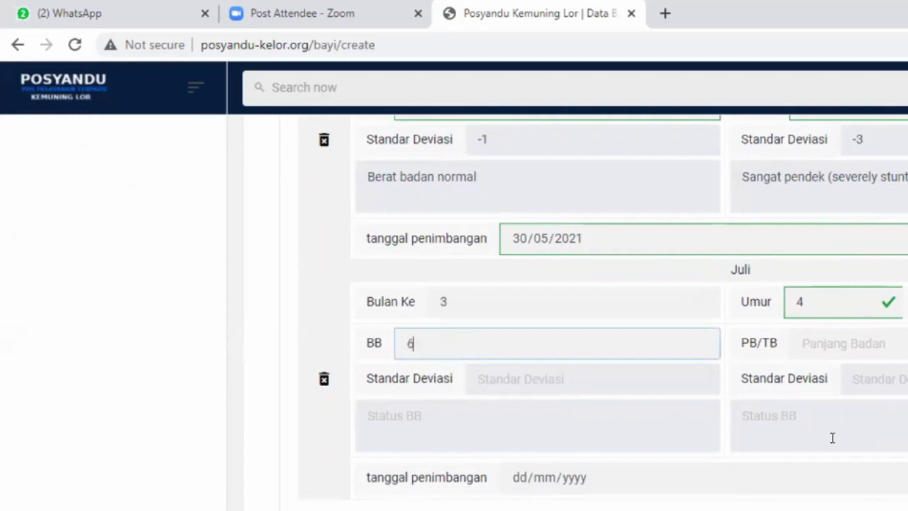
{"action": "left_click", "coordinate": [876, 339]}
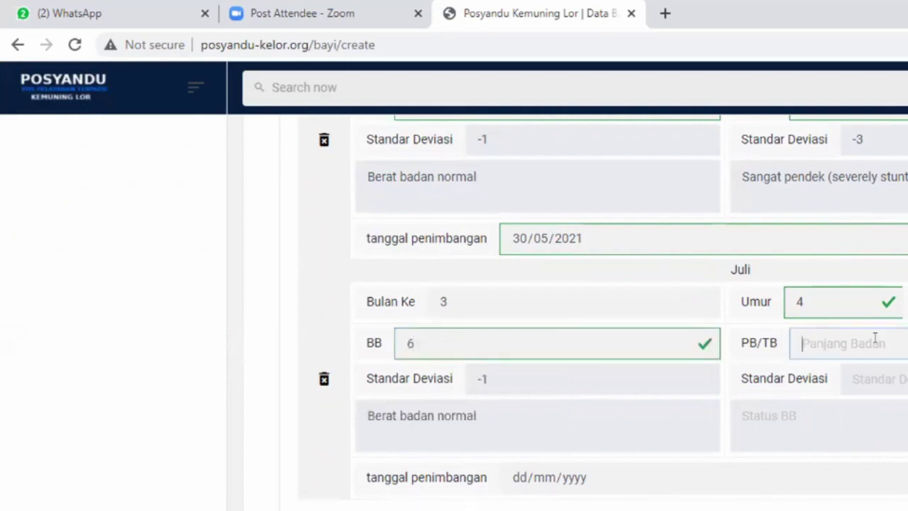
{"action": "type", "text": "60"}
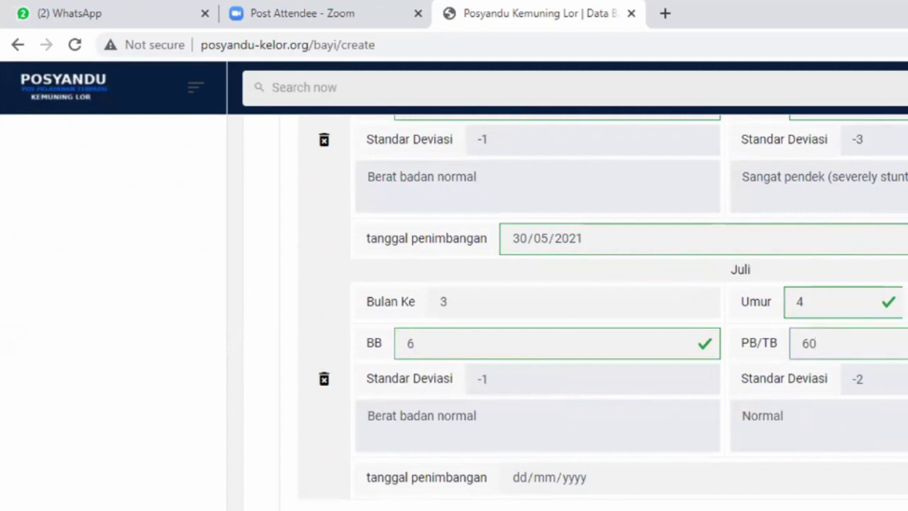
Set the weighing date (tanggal penimbangan) of the Juli entry to 30/07/2021.
{"action": "left_click", "coordinate": [518, 478]}
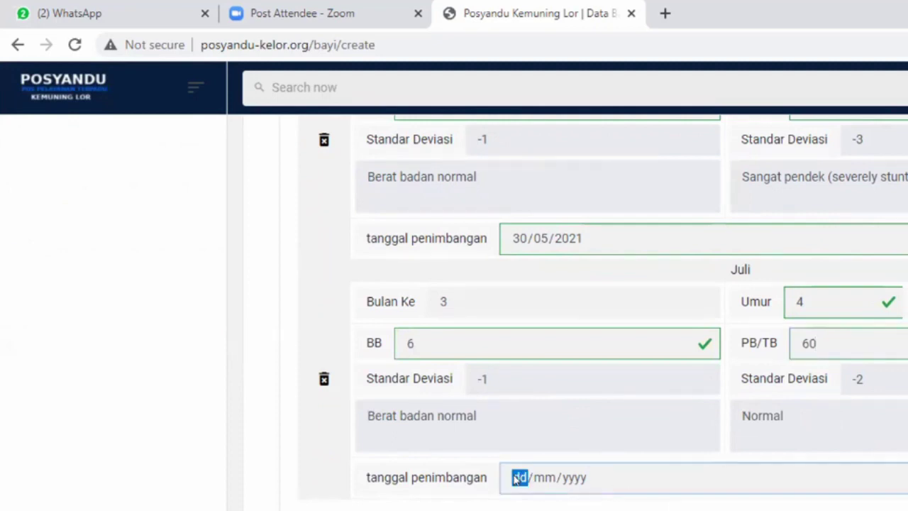
{"action": "type", "text": "30/07/202"}
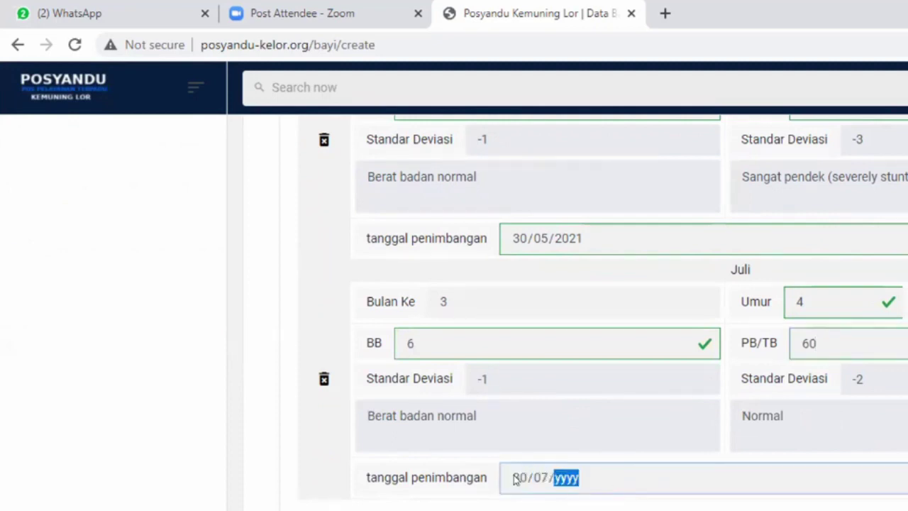
{"action": "type", "text": "1"}
{"action": "key", "text": "Tab"}
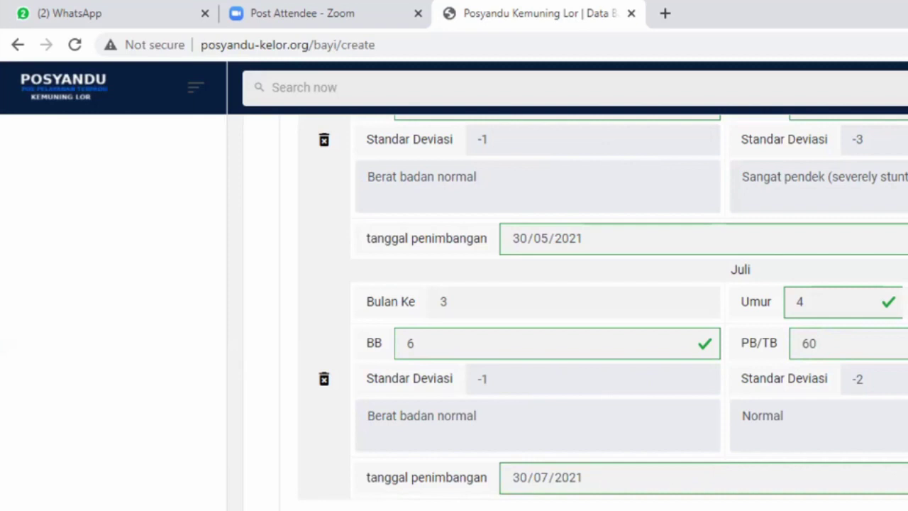
Correct the length (PB/TB) in the Mei entry to 54.
{"action": "scroll", "coordinate": [603, 312], "scroll_direction": "up", "scroll_amount": 3}
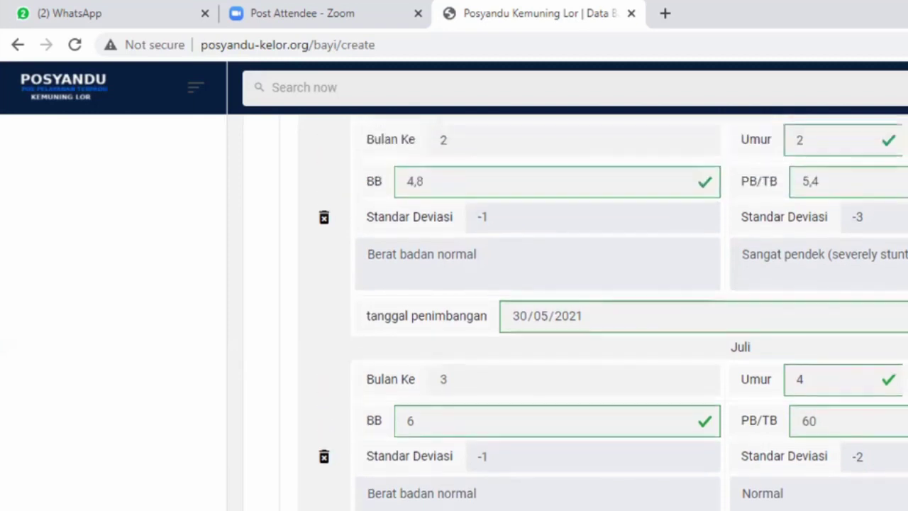
{"action": "scroll", "coordinate": [603, 312], "scroll_direction": "down", "scroll_amount": 1}
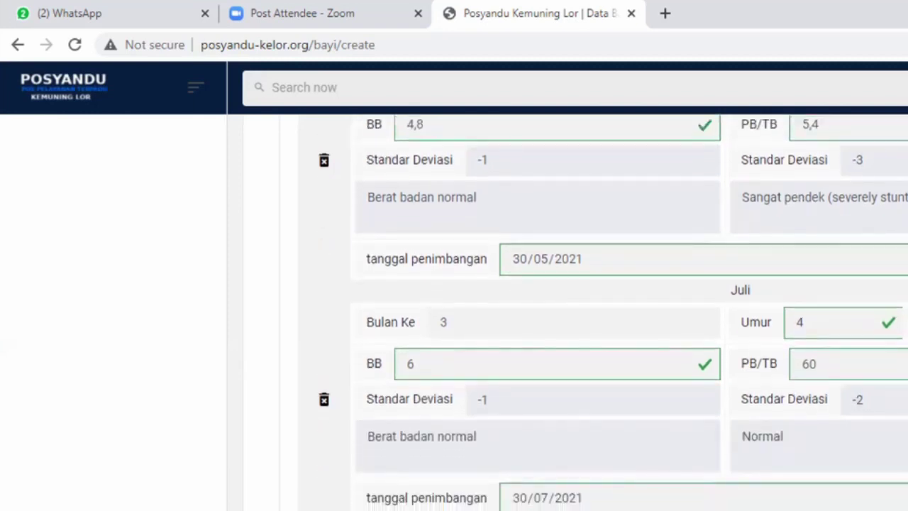
{"action": "scroll", "coordinate": [835, 324], "scroll_direction": "up", "scroll_amount": 2}
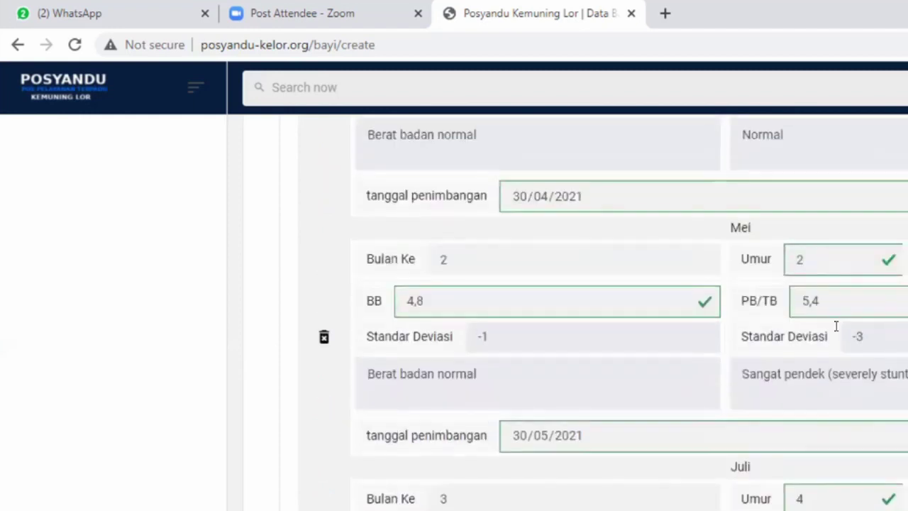
{"action": "left_click", "coordinate": [822, 298]}
{"action": "key", "text": "BackSpace"}
{"action": "key", "text": "BackSpace"}
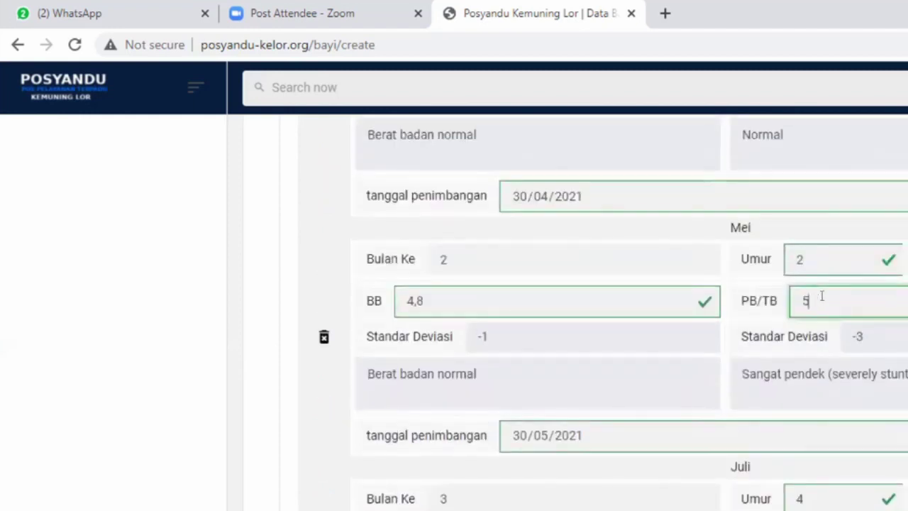
{"action": "type", "text": "4"}
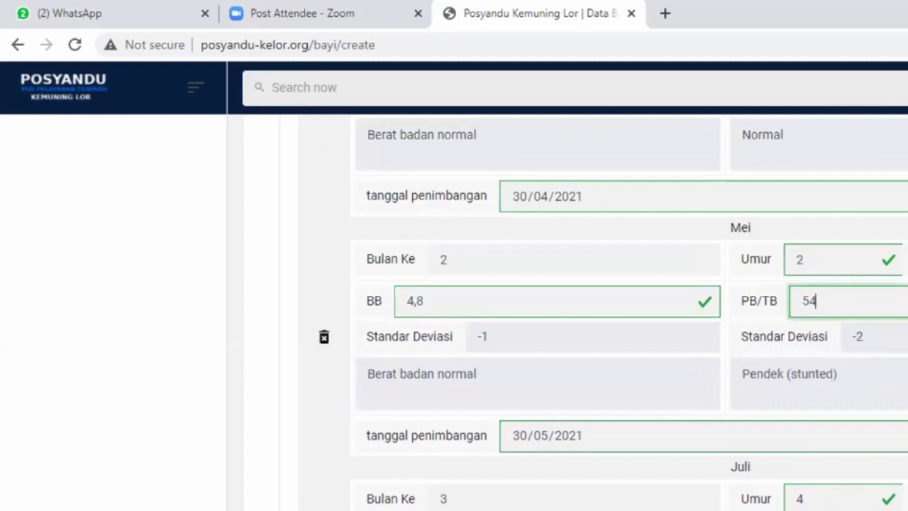
Review the weight, length, standard deviation and nutrition status in the April, Mei and Juli entries.
{"action": "scroll", "coordinate": [822, 296], "scroll_direction": "up", "scroll_amount": 2}
{"action": "scroll", "coordinate": [603, 312], "scroll_direction": "down", "scroll_amount": 3}
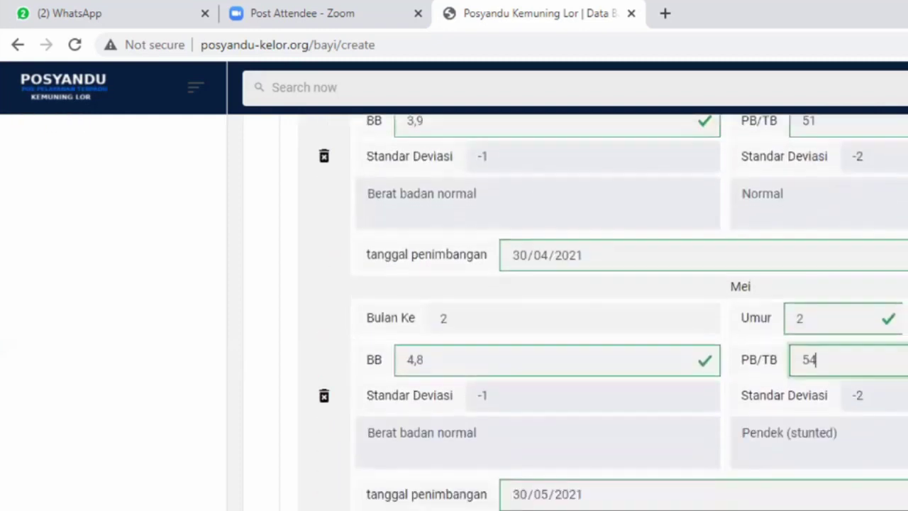
{"action": "scroll", "coordinate": [603, 312], "scroll_direction": "down", "scroll_amount": 3}
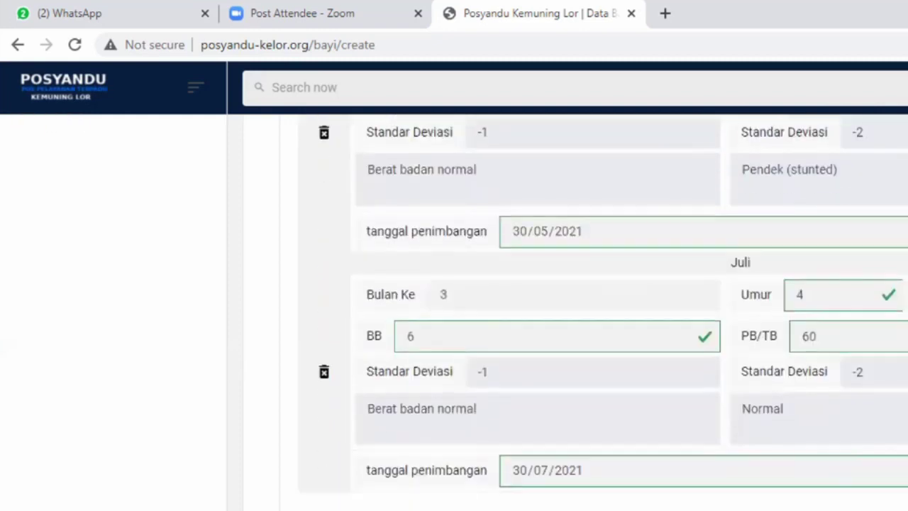
{"action": "scroll", "coordinate": [603, 312], "scroll_direction": "up", "scroll_amount": 5}
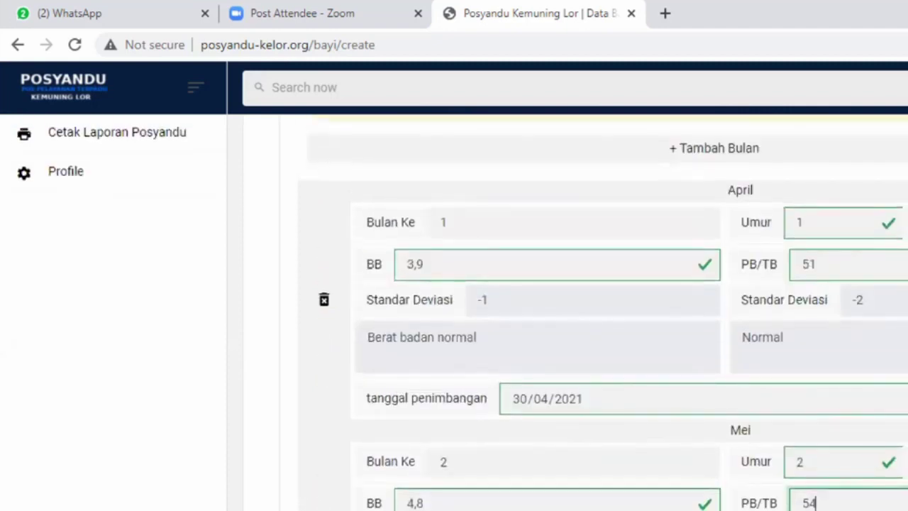
{"action": "scroll", "coordinate": [567, 312], "scroll_direction": "down", "scroll_amount": 1}
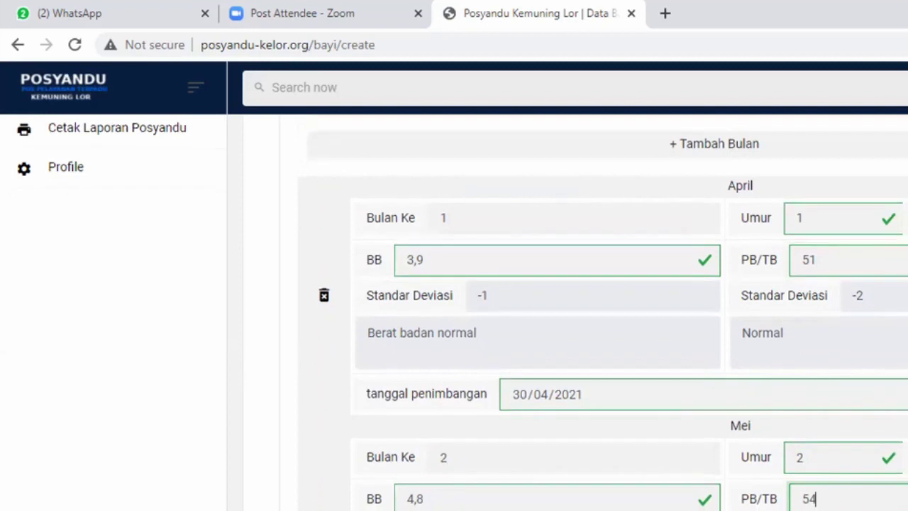
{"action": "scroll", "coordinate": [567, 312], "scroll_direction": "down", "scroll_amount": 1}
{"action": "scroll", "coordinate": [567, 313], "scroll_direction": "up", "scroll_amount": 1}
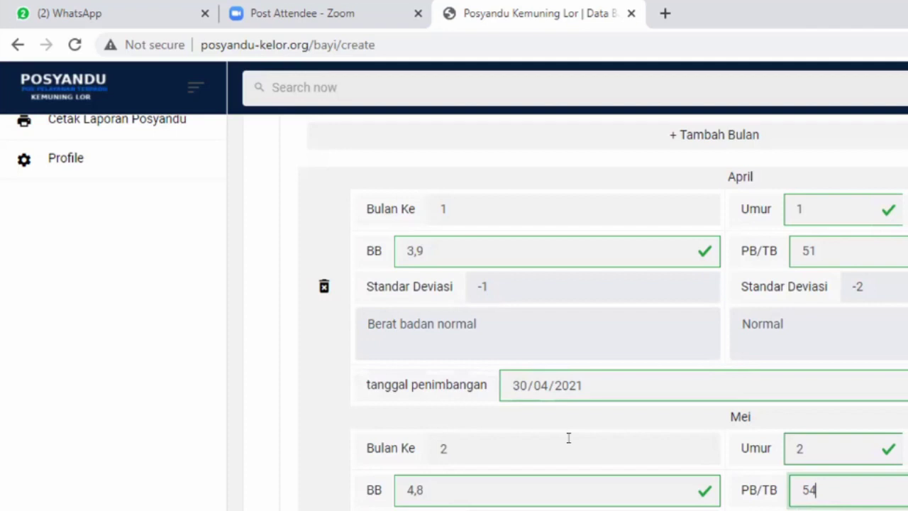
{"action": "scroll", "coordinate": [568, 312], "scroll_direction": "down", "scroll_amount": 3}
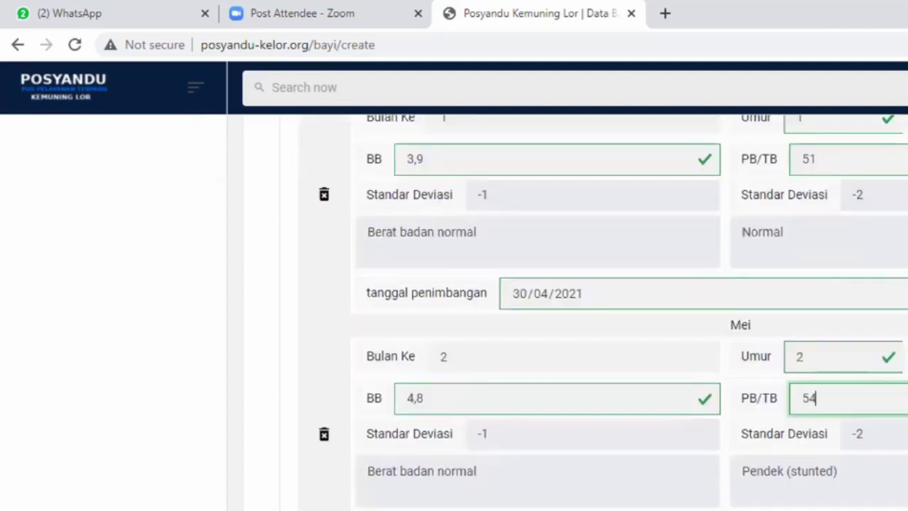
{"action": "scroll", "coordinate": [797, 306], "scroll_direction": "up", "scroll_amount": 3}
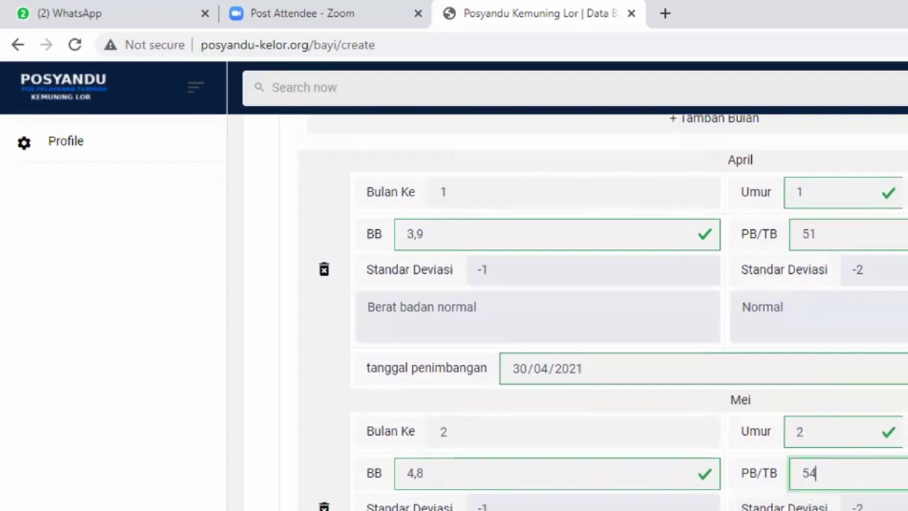
{"action": "scroll", "coordinate": [629, 312], "scroll_direction": "down", "scroll_amount": 3}
{"action": "scroll", "coordinate": [613, 312], "scroll_direction": "down", "scroll_amount": 2}
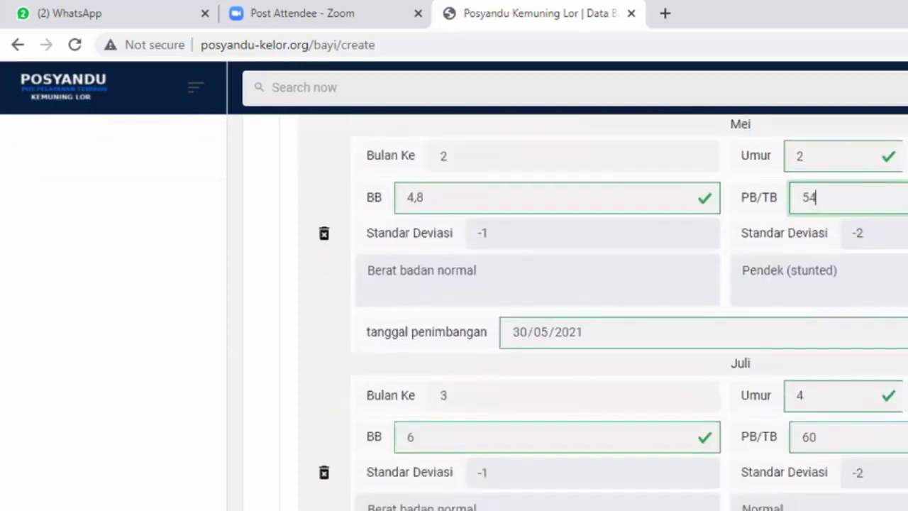
{"action": "scroll", "coordinate": [629, 312], "scroll_direction": "down", "scroll_amount": 1}
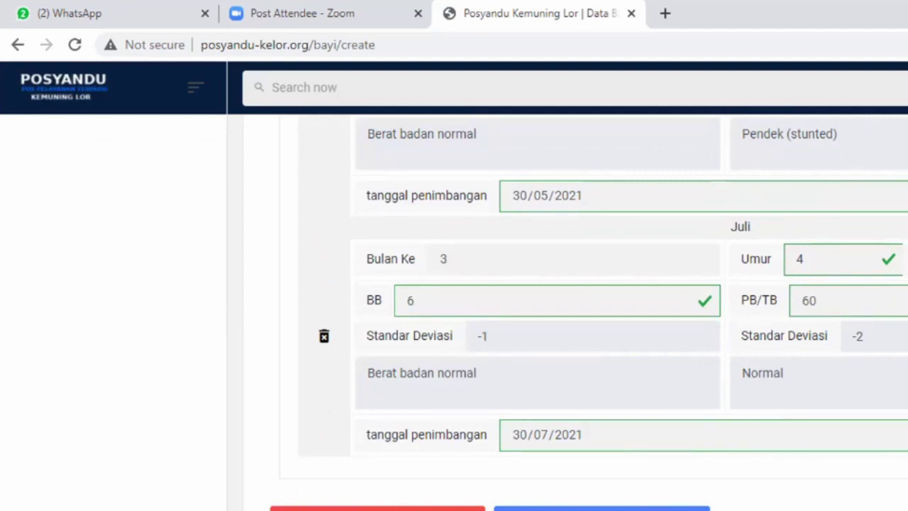
{"action": "scroll", "coordinate": [568, 312], "scroll_direction": "up", "scroll_amount": 1}
{"action": "scroll", "coordinate": [568, 312], "scroll_direction": "up", "scroll_amount": 1}
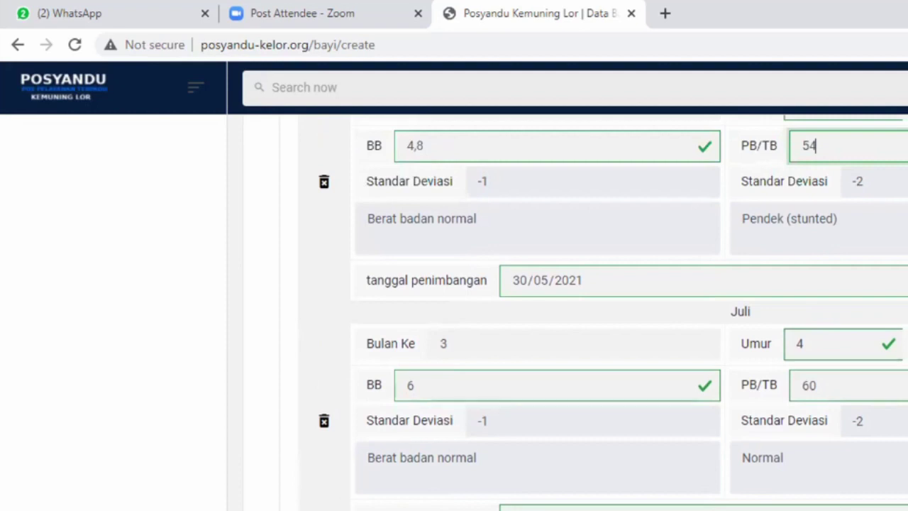
{"action": "scroll", "coordinate": [613, 492], "scroll_direction": "up", "scroll_amount": 1}
{"action": "scroll", "coordinate": [612, 492], "scroll_direction": "down", "scroll_amount": 1}
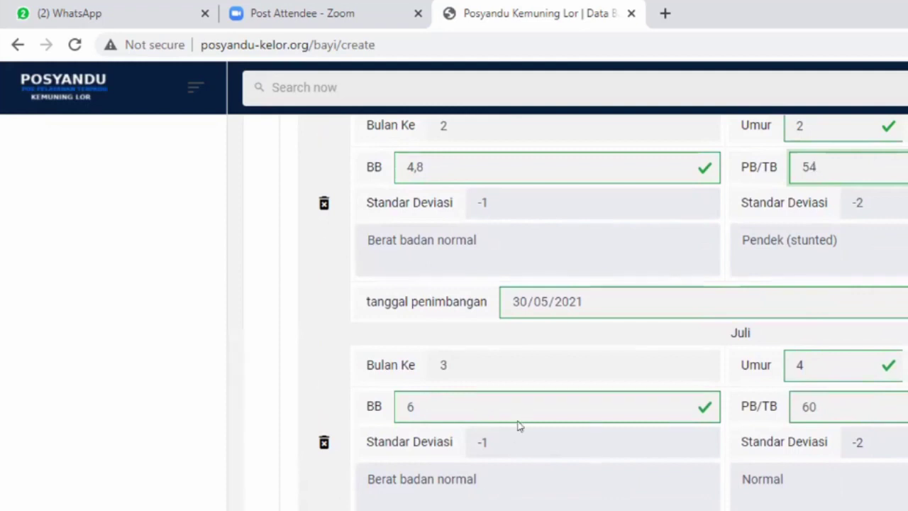
{"action": "left_click", "coordinate": [823, 405]}
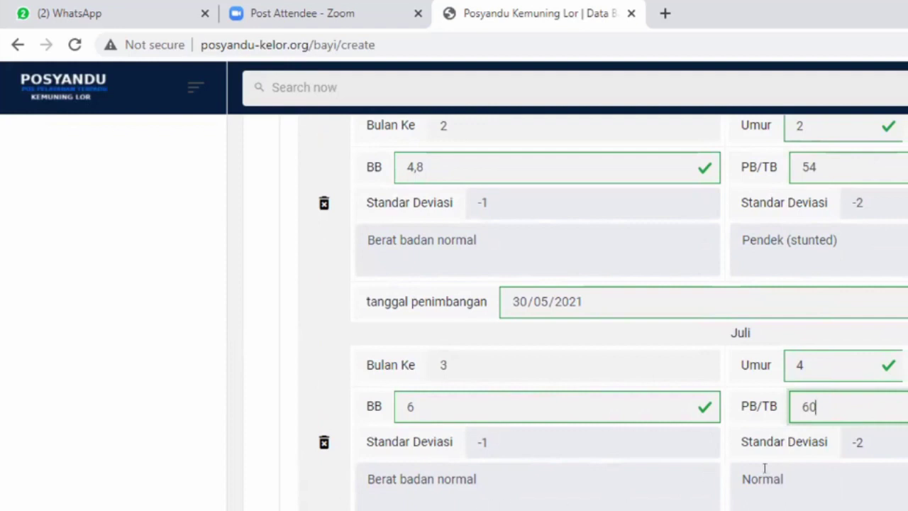
{"action": "scroll", "coordinate": [765, 468], "scroll_direction": "up", "scroll_amount": 1}
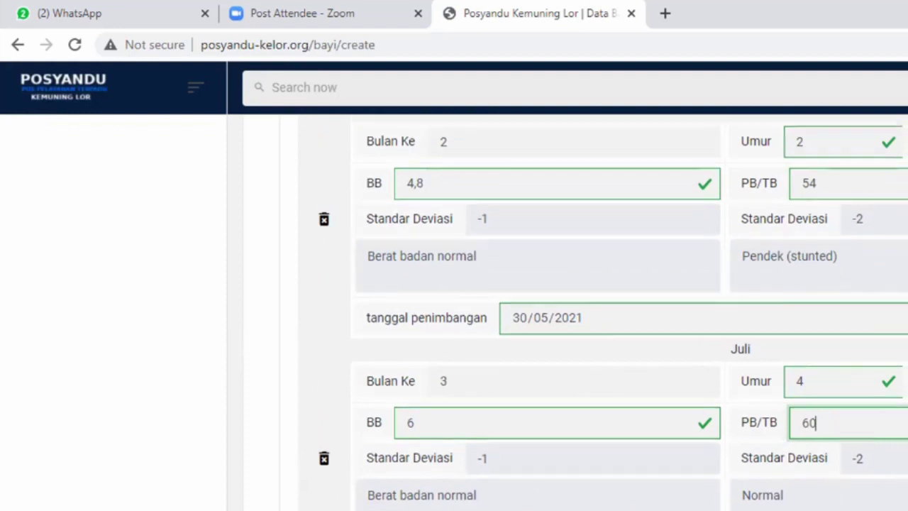
Try a length (PB/TB) of 50 in the Juli entry to test the resulting nutrition status.
{"action": "scroll", "coordinate": [613, 312], "scroll_direction": "down", "scroll_amount": 1}
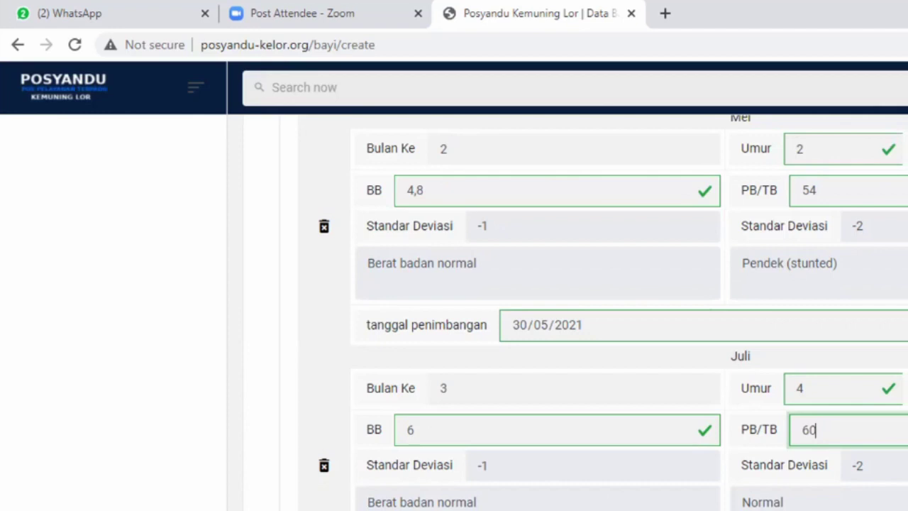
{"action": "key", "text": "BackSpace"}
{"action": "key", "text": "BackSpace"}
{"action": "type", "text": "50"}
{"action": "key", "text": "Tab"}
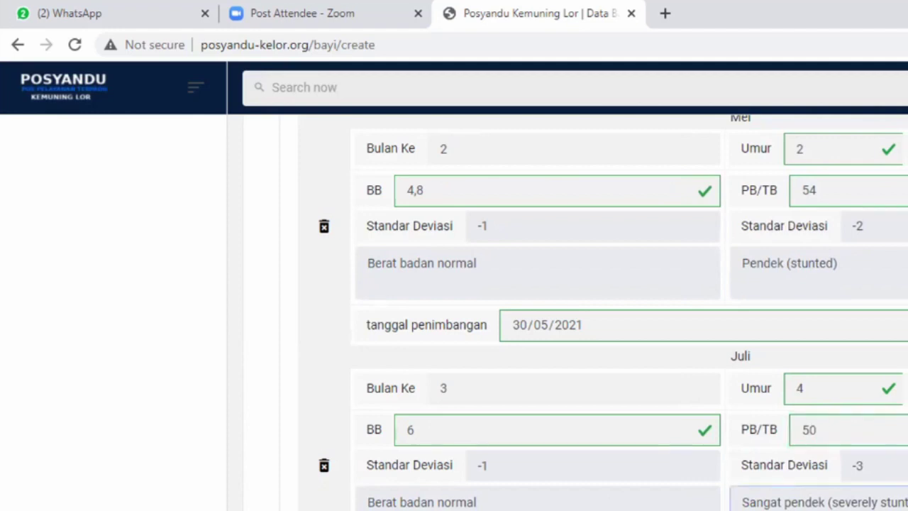
Restore the length (PB/TB) in the Juli entry to 60.
{"action": "mouse_move", "coordinate": [793, 505]}
{"action": "left_mouse_down"}
{"action": "mouse_move", "coordinate": [775, 505]}
{"action": "mouse_move", "coordinate": [793, 505]}
{"action": "left_mouse_up"}
{"action": "left_click", "coordinate": [832, 433]}
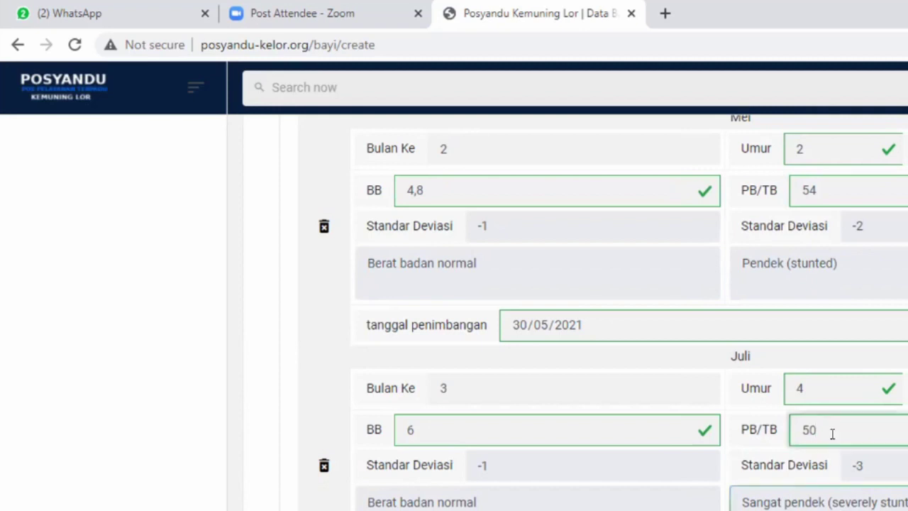
{"action": "key", "text": "BackSpace"}
{"action": "key", "text": "BackSpace"}
{"action": "type", "text": "60"}
{"action": "key", "text": "Tab"}
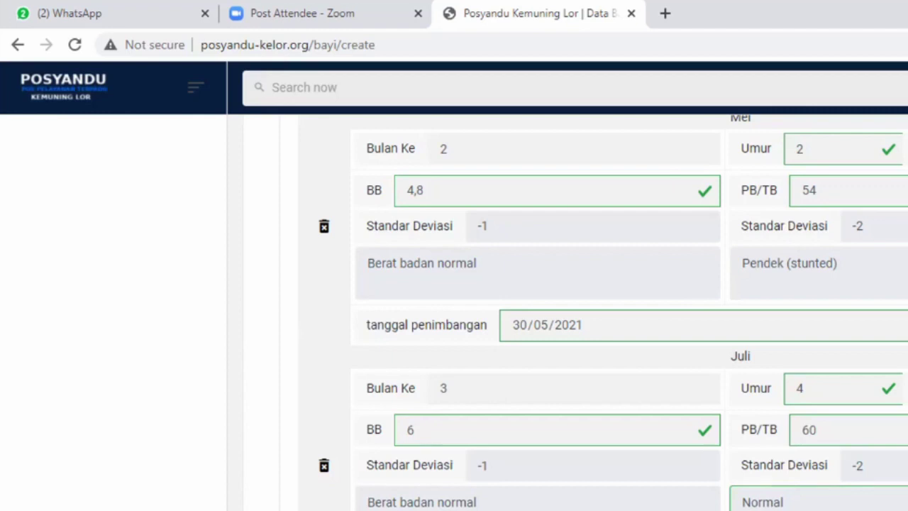
Continue from the weighing entries to the Pemberian page with its Sirup FE, Vitamin A and Oralit BLN sections.
{"action": "scroll", "coordinate": [576, 312], "scroll_direction": "down", "scroll_amount": 3}
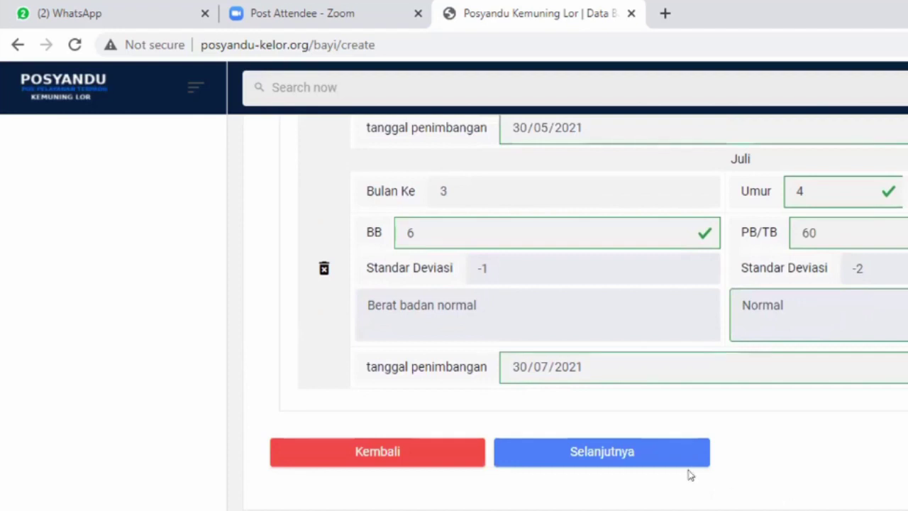
{"action": "left_click", "coordinate": [653, 465]}
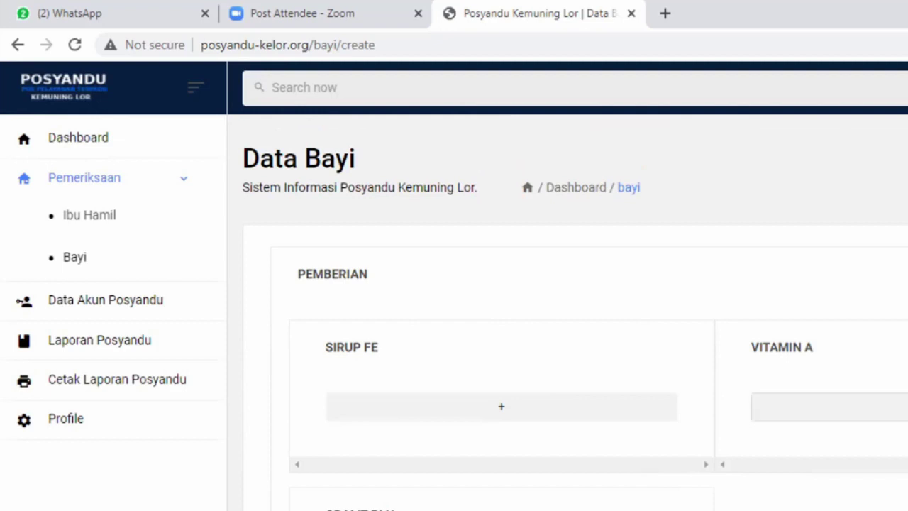
{"action": "scroll", "coordinate": [567, 312], "scroll_direction": "down", "scroll_amount": 3}
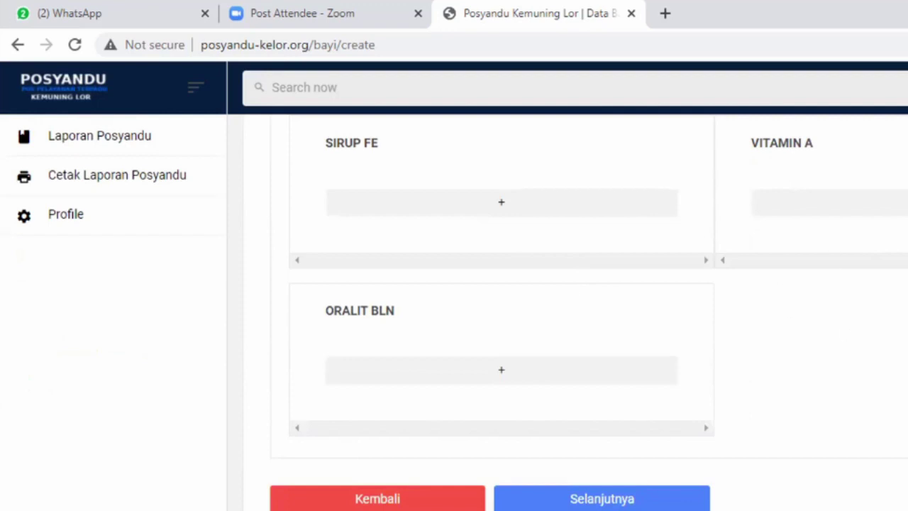
Add a Tahun Ke 1 entry under Vitamin A and try to continue with its dates left empty.
{"action": "scroll", "coordinate": [568, 312], "scroll_direction": "up", "scroll_amount": 2}
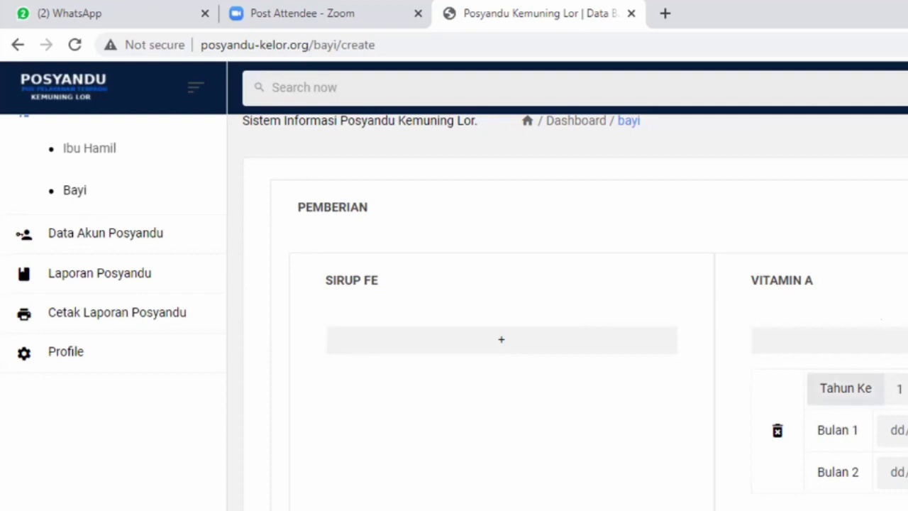
{"action": "scroll", "coordinate": [567, 312], "scroll_direction": "down", "scroll_amount": 2}
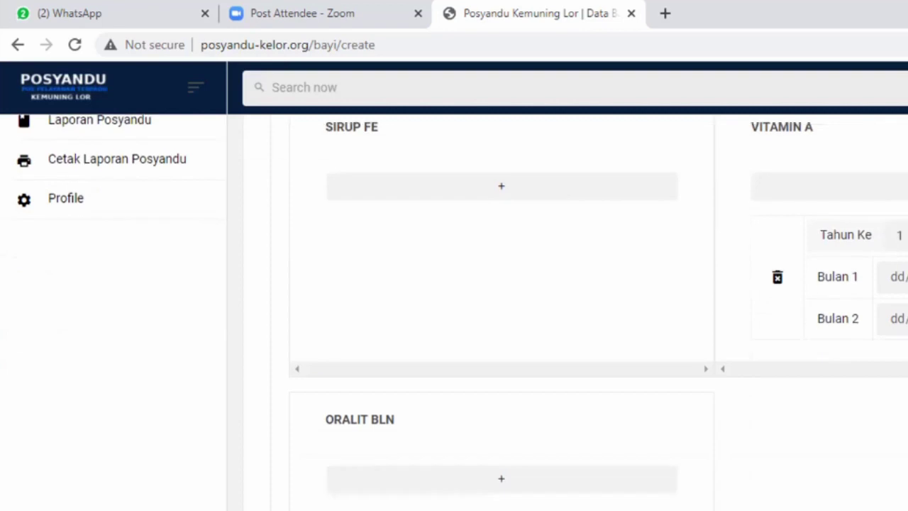
{"action": "scroll", "coordinate": [568, 312], "scroll_direction": "up", "scroll_amount": 2}
{"action": "scroll", "coordinate": [567, 312], "scroll_direction": "down", "scroll_amount": 2}
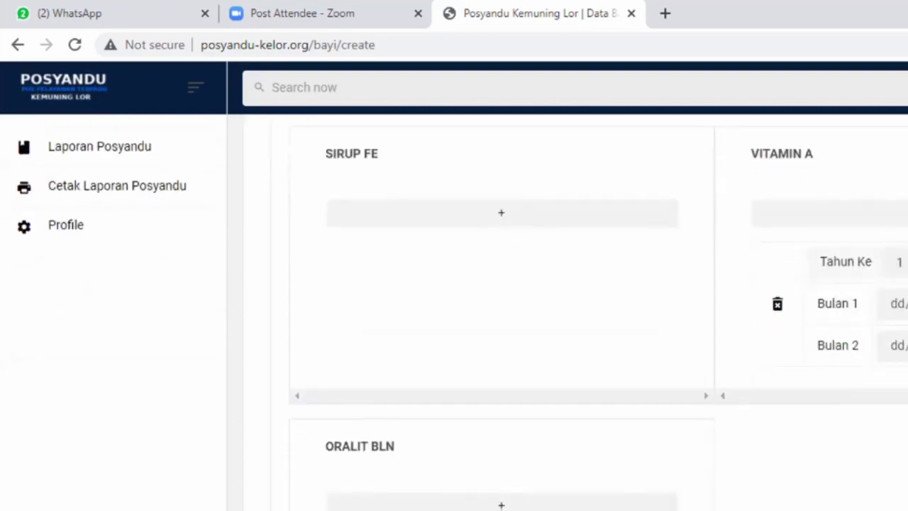
{"action": "scroll", "coordinate": [461, 317], "scroll_direction": "down", "scroll_amount": 2}
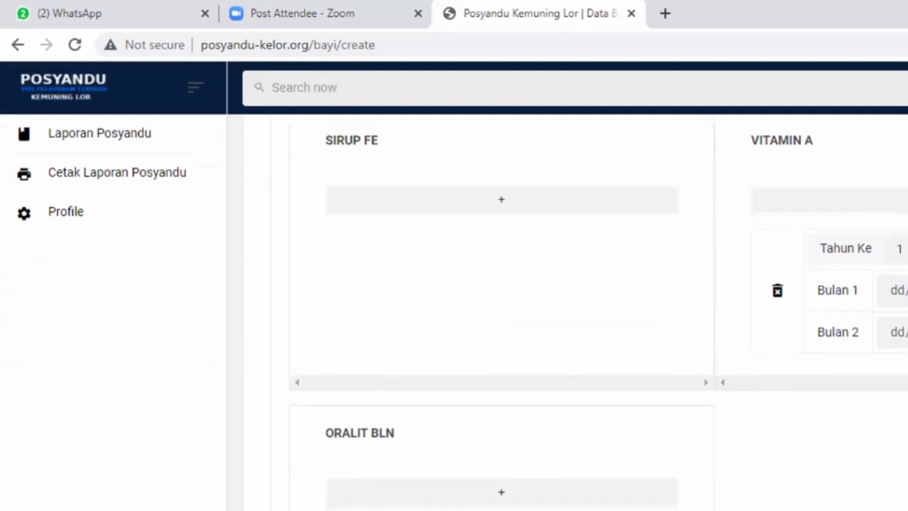
{"action": "scroll", "coordinate": [792, 410], "scroll_direction": "down", "scroll_amount": 2}
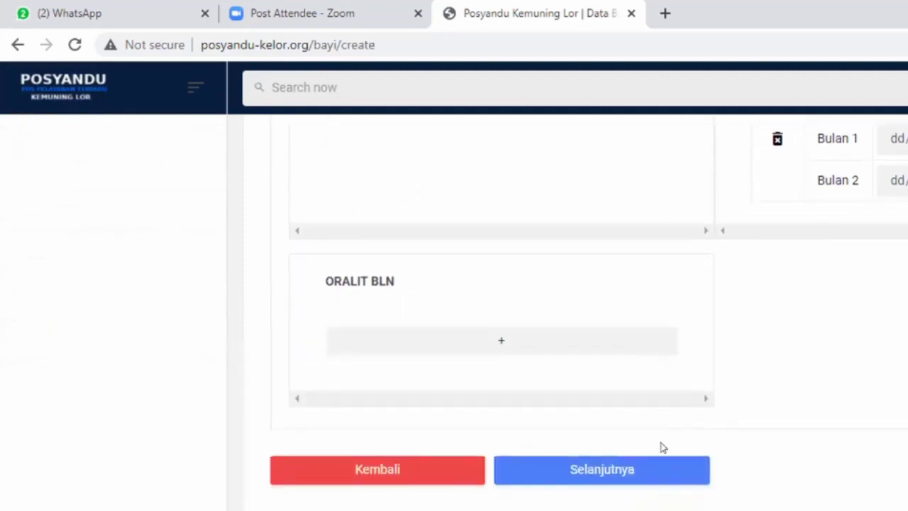
{"action": "left_click", "coordinate": [623, 477]}
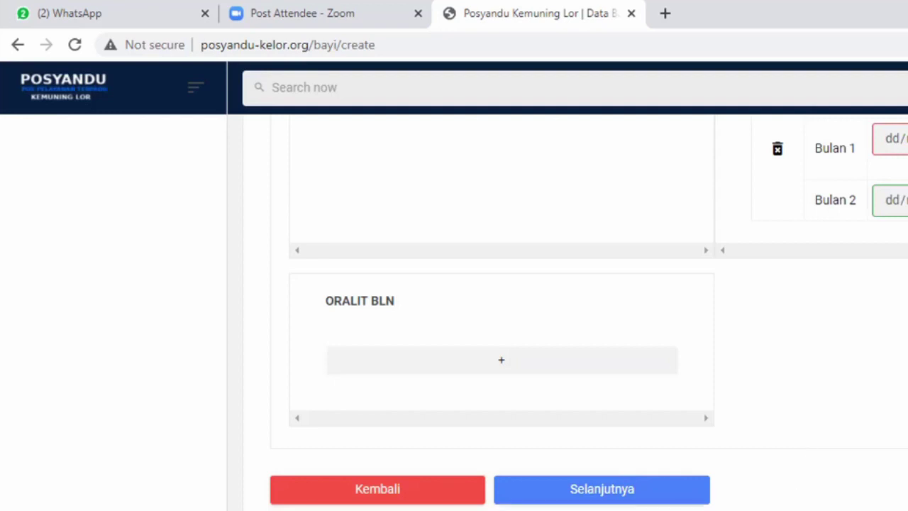
Remove the empty Vitamin A entry and continue to the Pelayanan Imunisasi page.
{"action": "scroll", "coordinate": [776, 151], "scroll_direction": "down", "scroll_amount": 1}
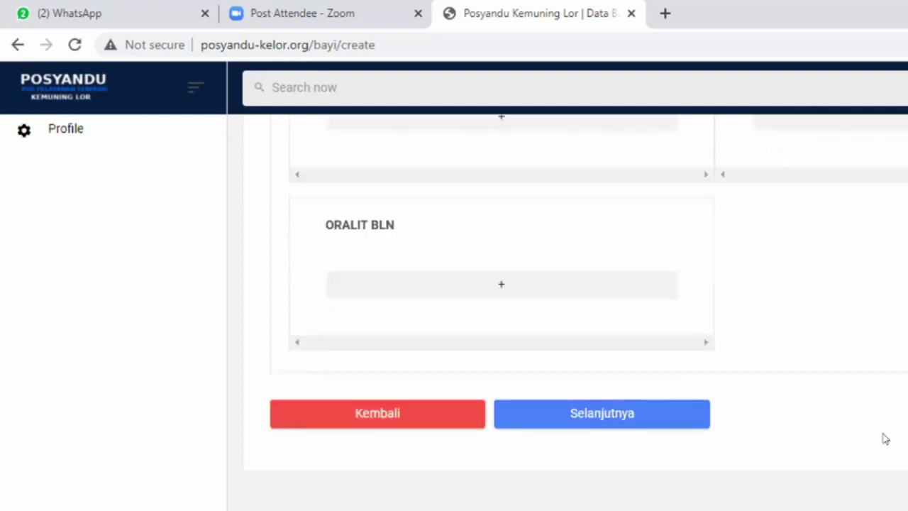
{"action": "left_click", "coordinate": [633, 419]}
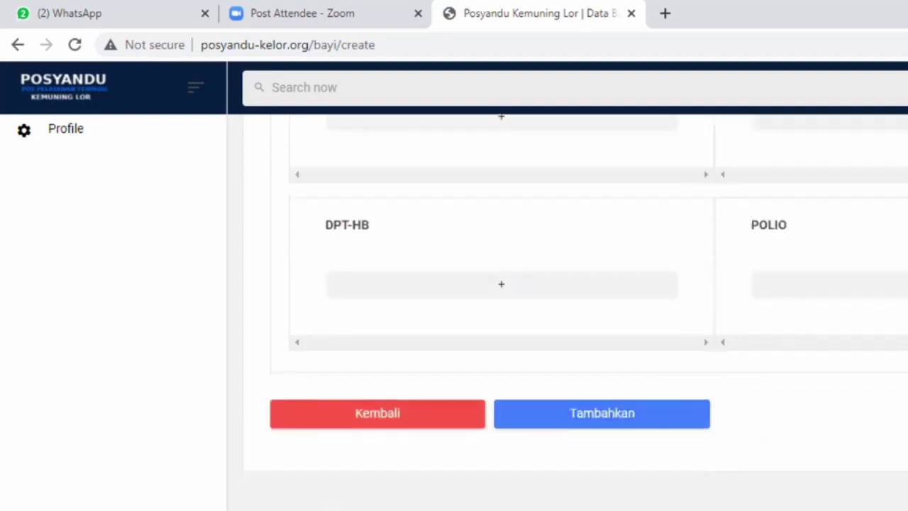
{"action": "scroll", "coordinate": [567, 312], "scroll_direction": "up", "scroll_amount": 4}
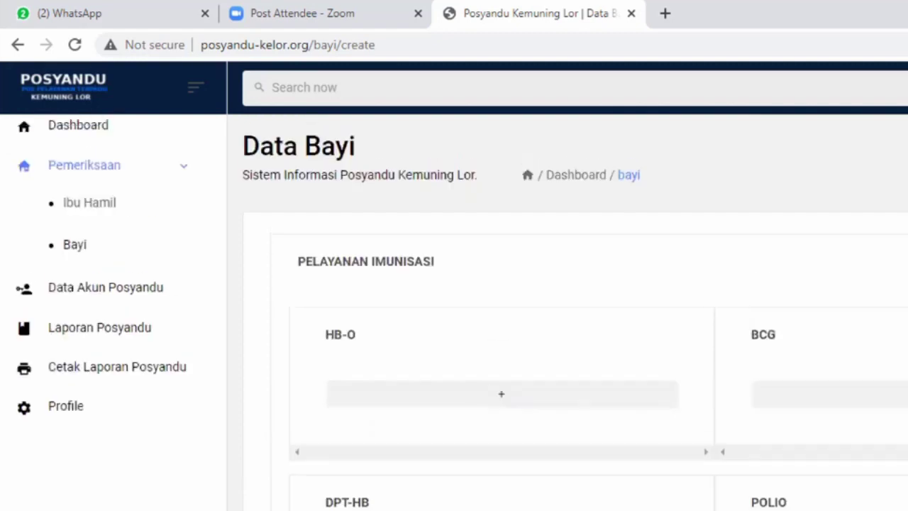
{"action": "scroll", "coordinate": [568, 312], "scroll_direction": "down", "scroll_amount": 1}
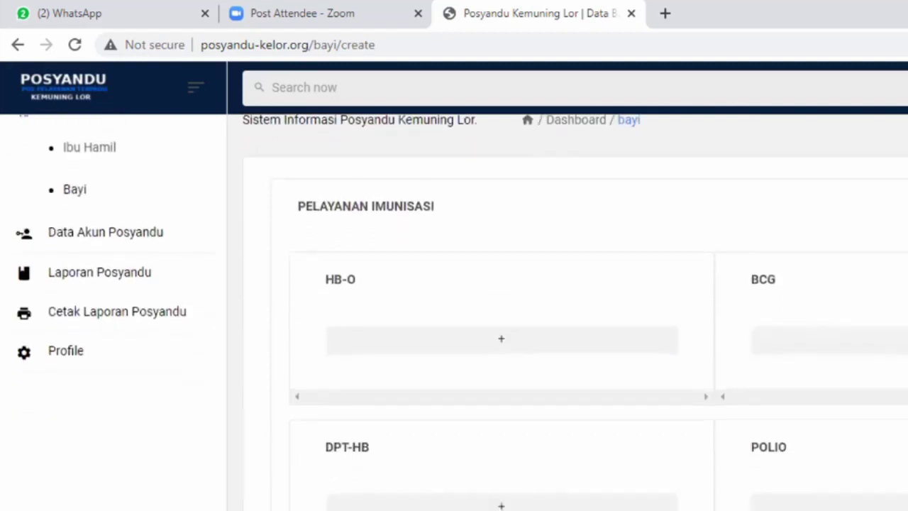
{"action": "scroll", "coordinate": [527, 231], "scroll_direction": "up", "scroll_amount": 1}
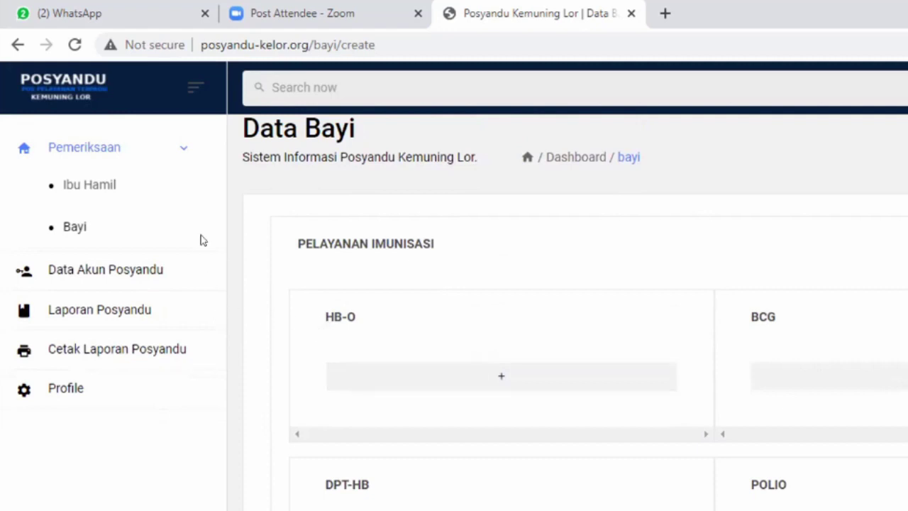
Add a Tahun Ke 1 entry under HB-O with the immunization date 30/03/2021.
{"action": "left_click", "coordinate": [496, 382]}
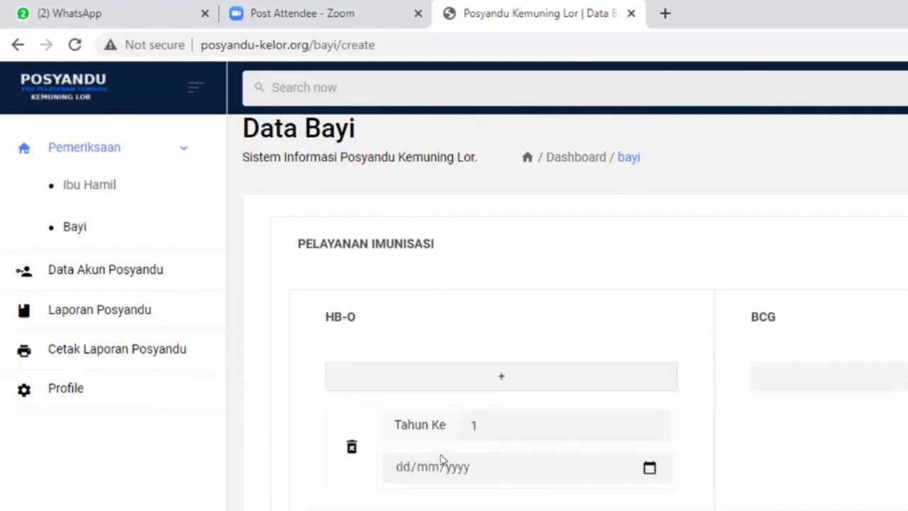
{"action": "left_click", "coordinate": [402, 468]}
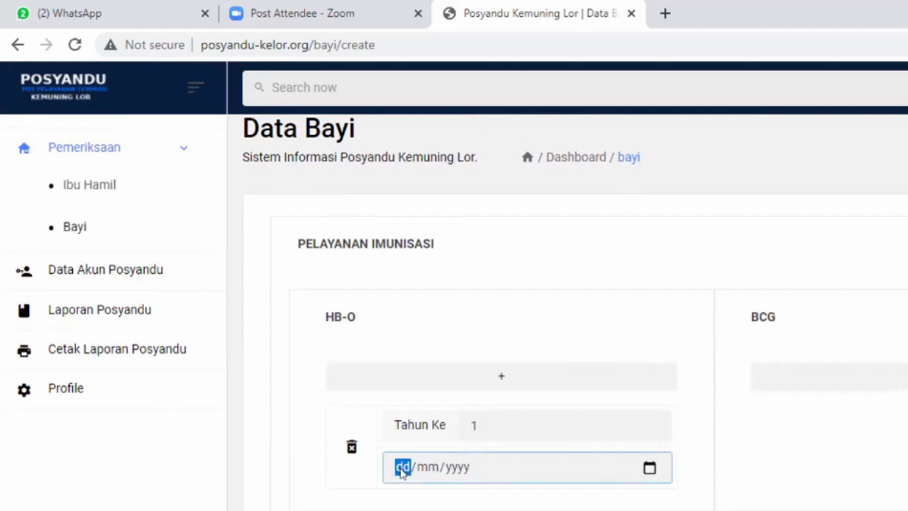
{"action": "type", "text": "30/00/yyyy"}
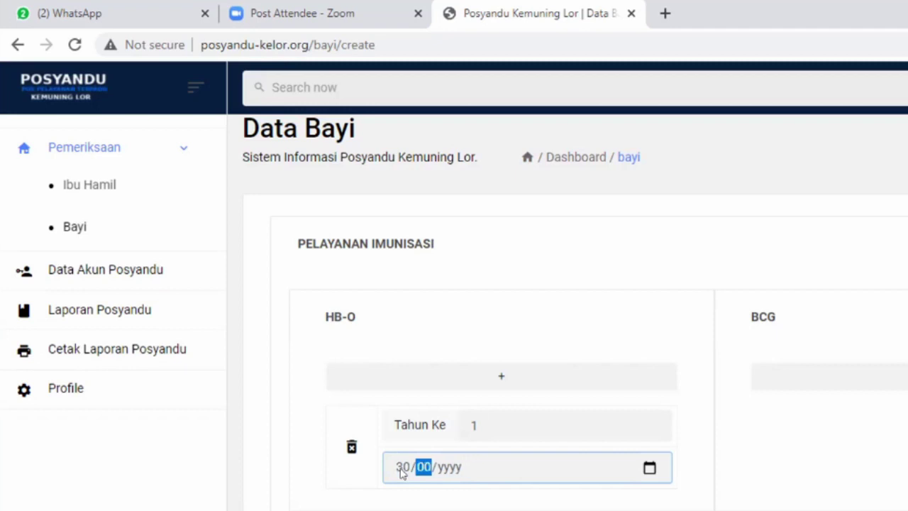
{"action": "key", "text": "BackSpace"}
{"action": "key", "text": "BackSpace"}
{"action": "key", "text": "BackSpace"}
{"action": "key", "text": "BackSpace"}
{"action": "key", "text": "BackSpace"}
{"action": "key", "text": "BackSpace"}
{"action": "type", "text": "1/0003"}
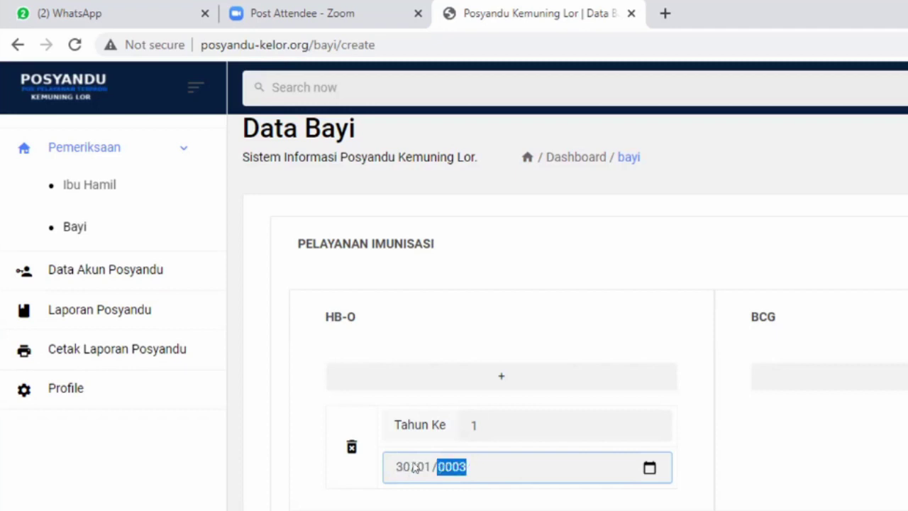
{"action": "left_click", "coordinate": [420, 467]}
{"action": "type", "text": "03/2021"}
{"action": "key", "text": "Tab"}
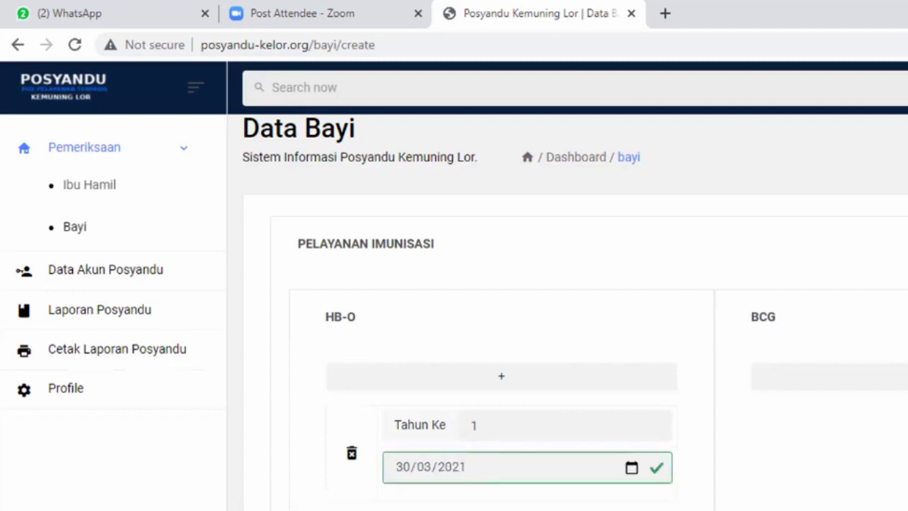
Add a Tahun Ke 1 entry under BCG with the immunization date 30/04/2021.
{"action": "left_click", "coordinate": [897, 382]}
{"action": "left_click", "coordinate": [822, 466]}
{"action": "type", "text": "30/"}
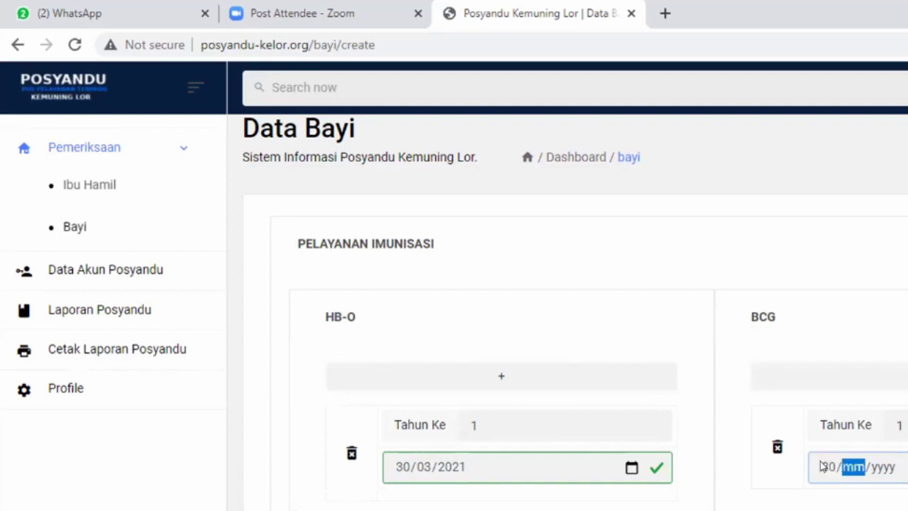
{"action": "type", "text": "04/"}
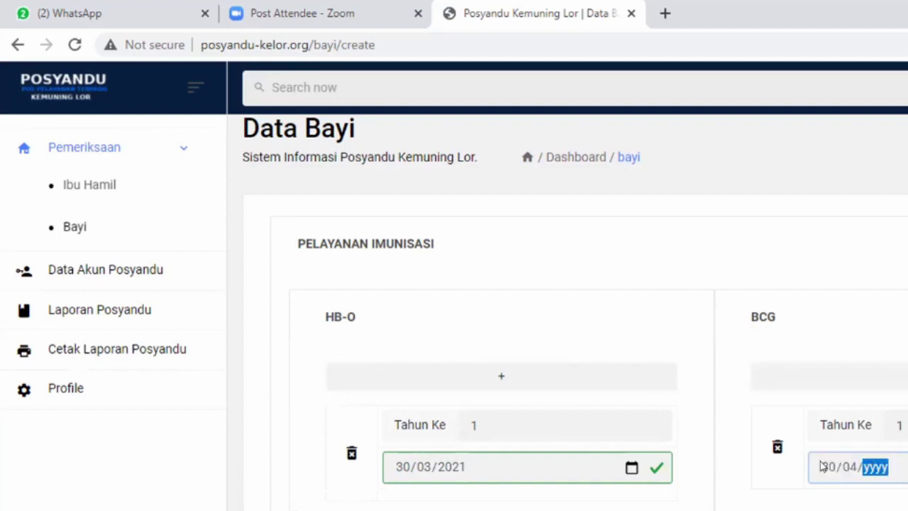
{"action": "type", "text": "2020"}
{"action": "key", "text": "BackSpace"}
{"action": "type", "text": "2021"}
{"action": "key", "text": "Tab"}
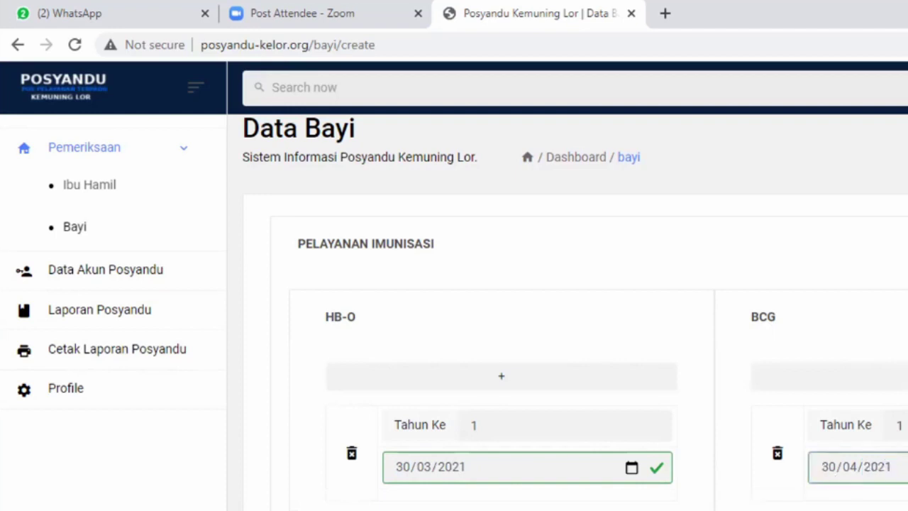
Add a Tahun Ke 1 entry under Polio and set the day and month of its Ke 1 dose to 30/04.
{"action": "scroll", "coordinate": [568, 312], "scroll_direction": "down", "scroll_amount": 3}
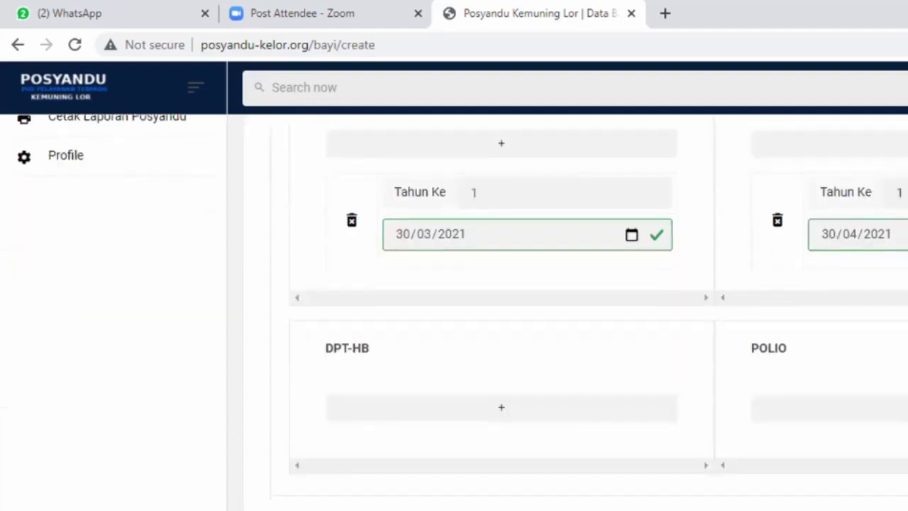
{"action": "left_click", "coordinate": [882, 405]}
{"action": "left_click", "coordinate": [877, 487]}
{"action": "type", "text": "3004"}
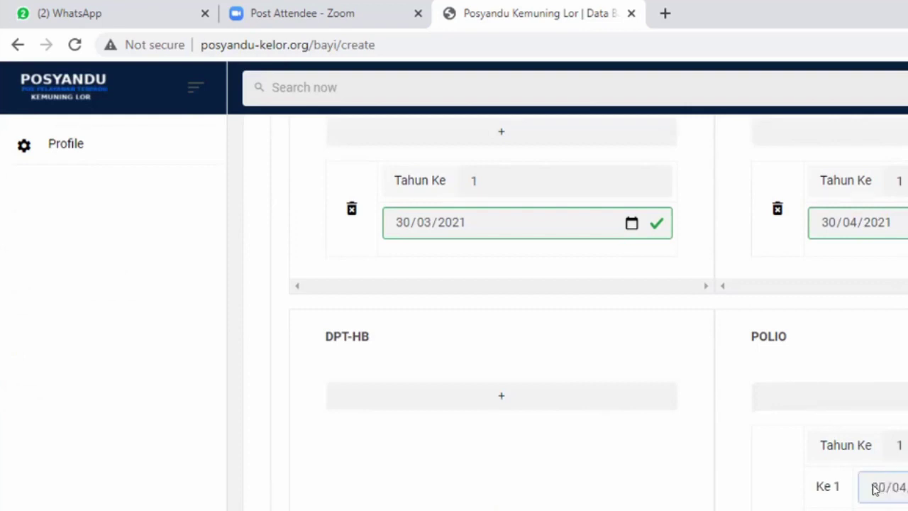
{"action": "left_click", "coordinate": [601, 472]}
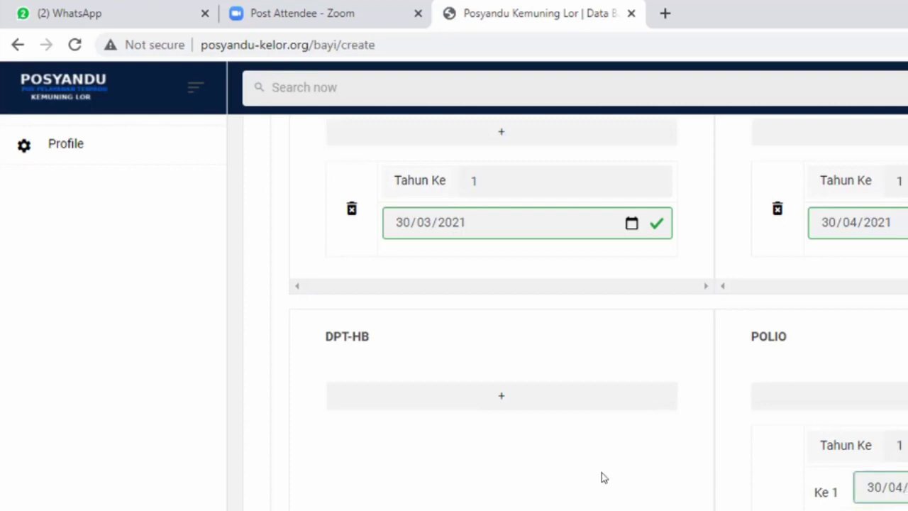
Add a Tahun Ke 1 entry under DPT-HB and set its Ke 1 date to 30/07/2021.
{"action": "left_click", "coordinate": [496, 396]}
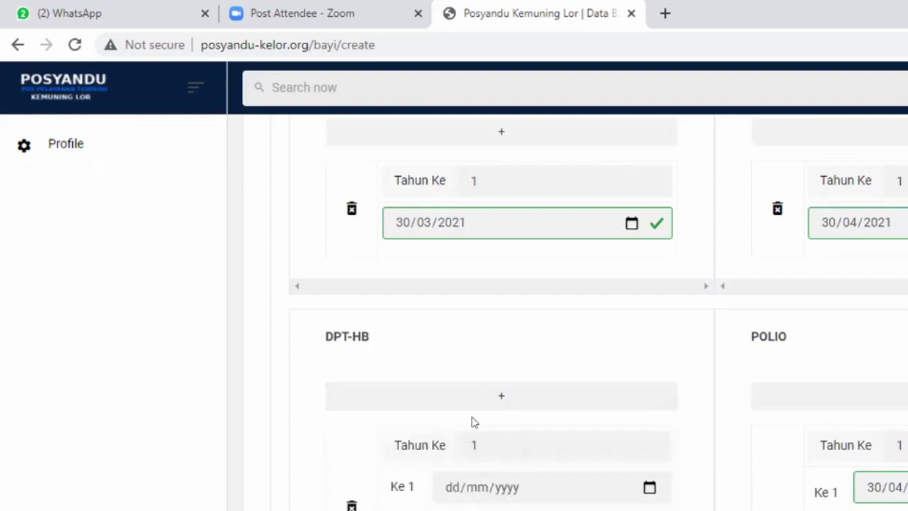
{"action": "left_click", "coordinate": [445, 489]}
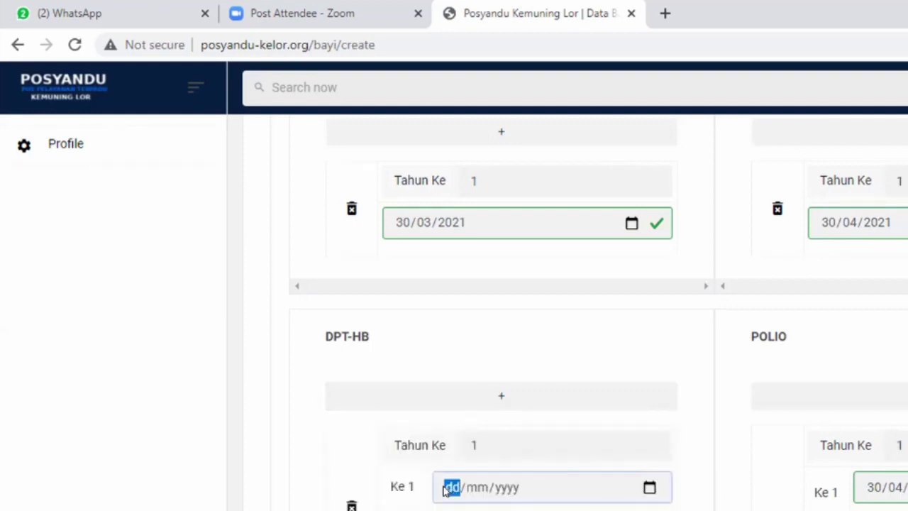
{"action": "type", "text": "30/07/2021"}
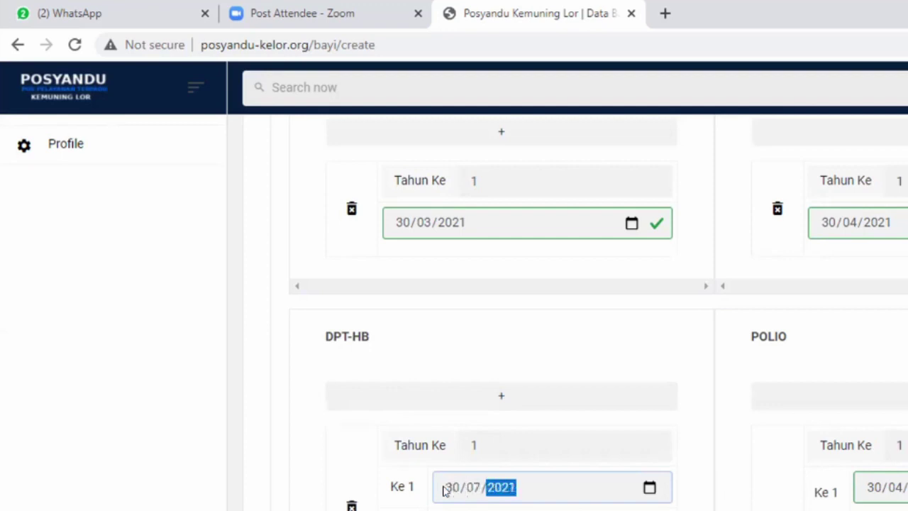
Enter 30/07 as the day and month of the Polio Ke 2 dose and continue to the page with Campak and Keterangan.
{"action": "left_click", "coordinate": [685, 423]}
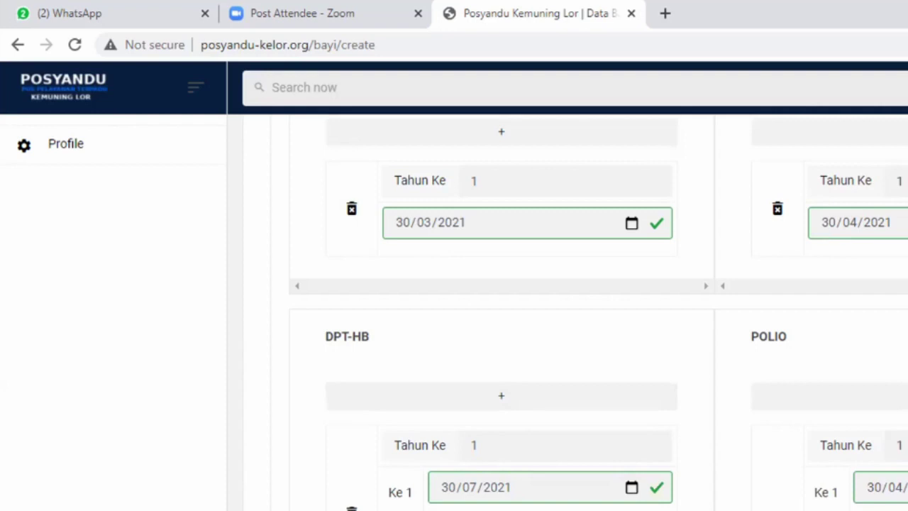
{"action": "scroll", "coordinate": [497, 284], "scroll_direction": "down", "scroll_amount": 5}
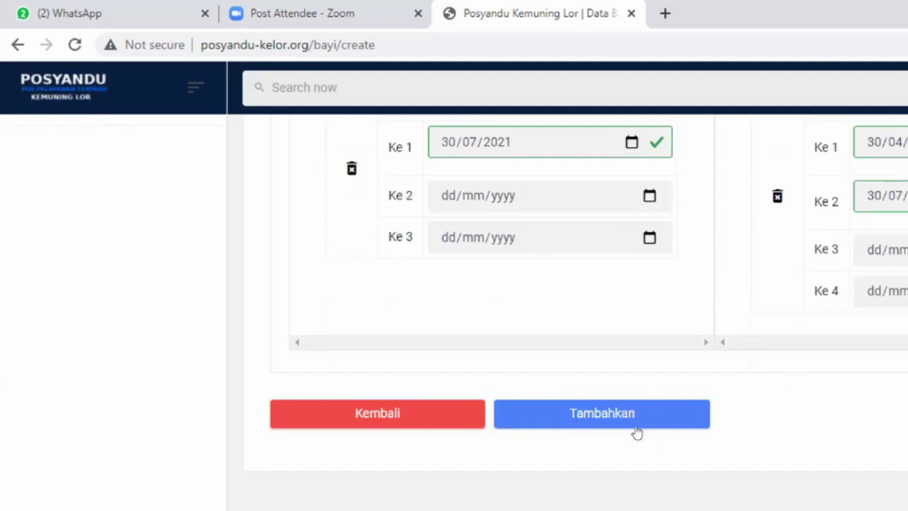
{"action": "left_click", "coordinate": [634, 422]}
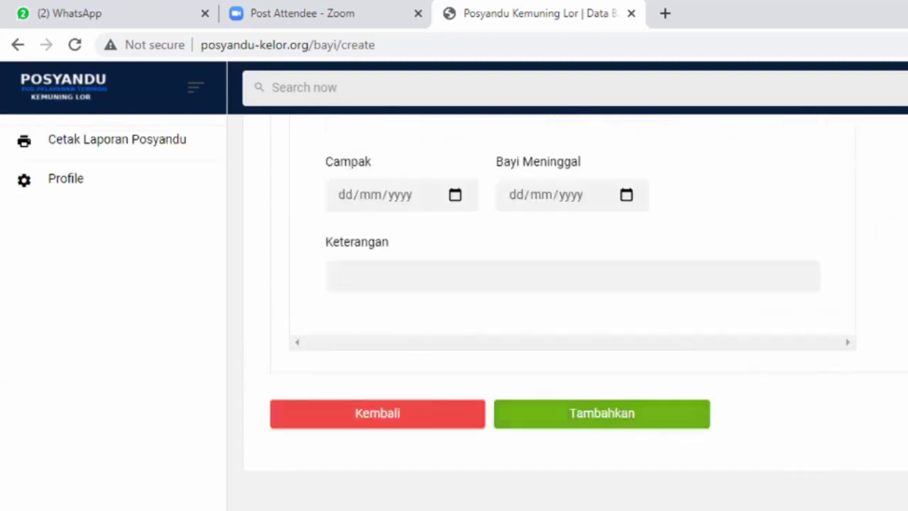
Enter the note "pindah ke tegal gede" in the Keterangan field under Lain-lain.
{"action": "scroll", "coordinate": [703, 305], "scroll_direction": "up", "scroll_amount": 4}
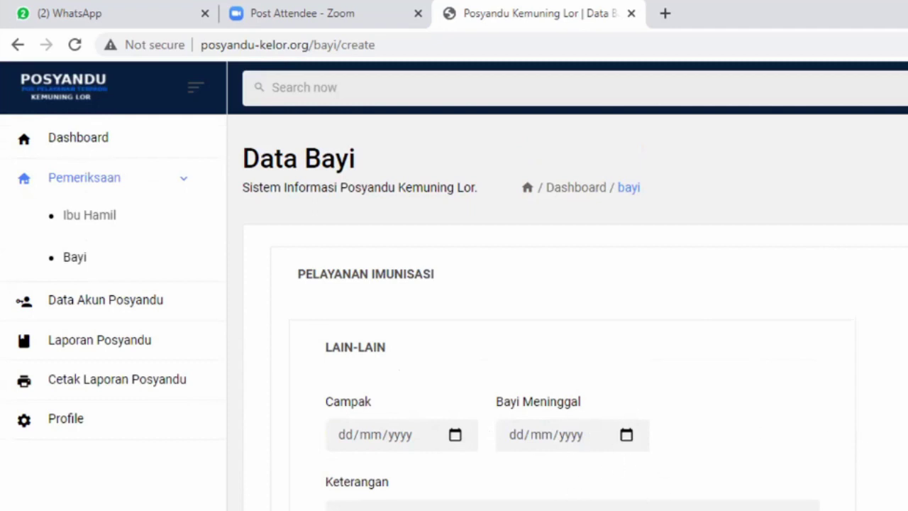
{"action": "scroll", "coordinate": [598, 432], "scroll_direction": "down", "scroll_amount": 1}
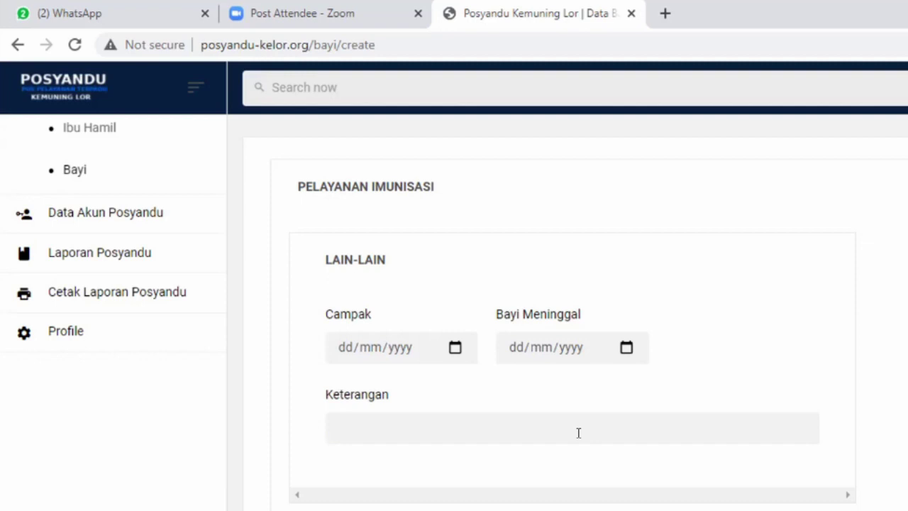
{"action": "left_click", "coordinate": [570, 431]}
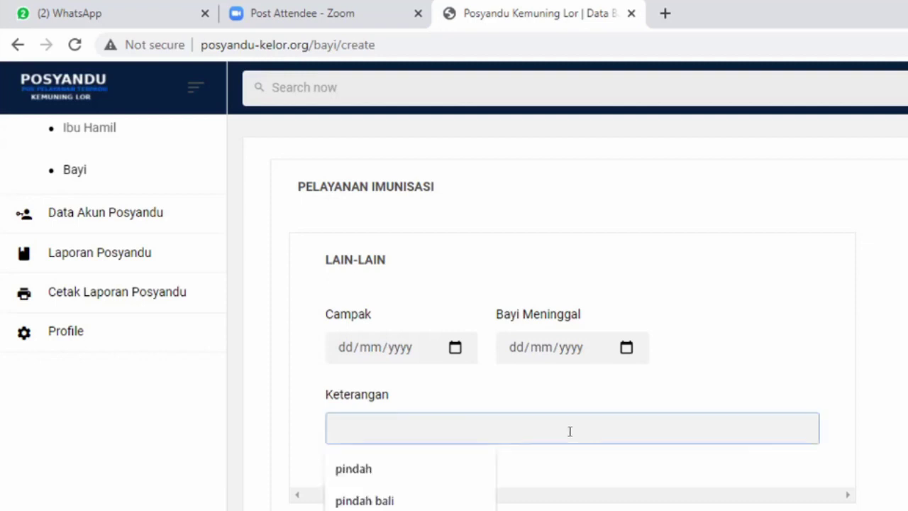
{"action": "type", "text": "pindah ke tegal gede"}
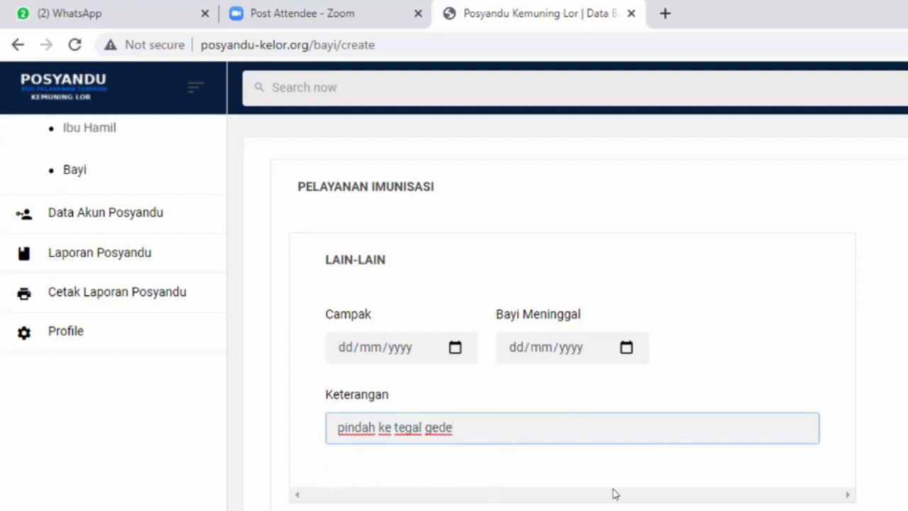
Erase the whole note from the Keterangan field.
{"action": "key", "text": "BackSpace"}
{"action": "key", "text": "BackSpace"}
{"action": "key", "text": "BackSpace"}
{"action": "key", "text": "BackSpace"}
{"action": "key", "text": "BackSpace"}
{"action": "key", "text": "BackSpace"}
{"action": "key", "text": "BackSpace"}
{"action": "key", "text": "BackSpace"}
{"action": "key", "text": "BackSpace"}
{"action": "key", "text": "BackSpace"}
{"action": "key", "text": "BackSpace"}
{"action": "key", "text": "BackSpace"}
{"action": "key", "text": "BackSpace"}
{"action": "key", "text": "BackSpace"}
{"action": "key", "text": "BackSpace"}
{"action": "key", "text": "BackSpace"}
{"action": "key", "text": "BackSpace"}
{"action": "key", "text": "BackSpace"}
{"action": "key", "text": "BackSpace"}
{"action": "key", "text": "BackSpace"}
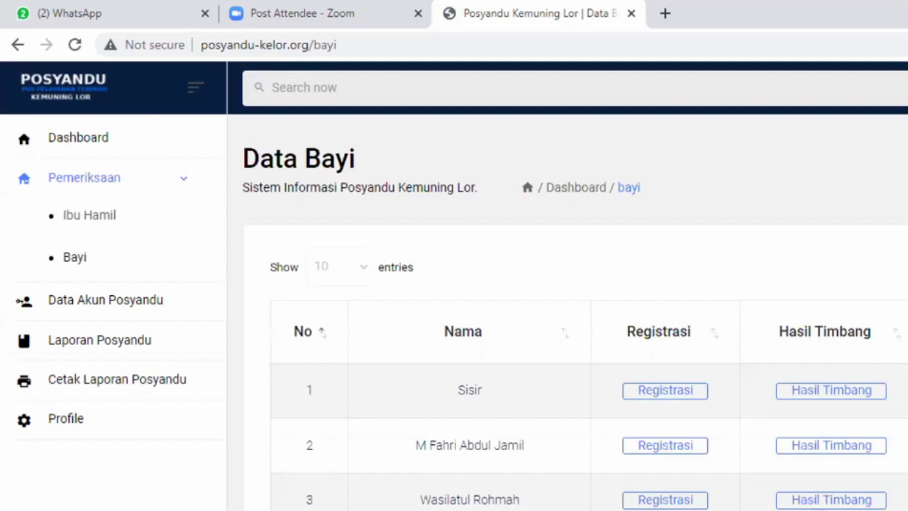
Go to the last page of the baby list and show the registration details of entry 32.
{"action": "scroll", "coordinate": [567, 312], "scroll_direction": "down", "scroll_amount": 7}
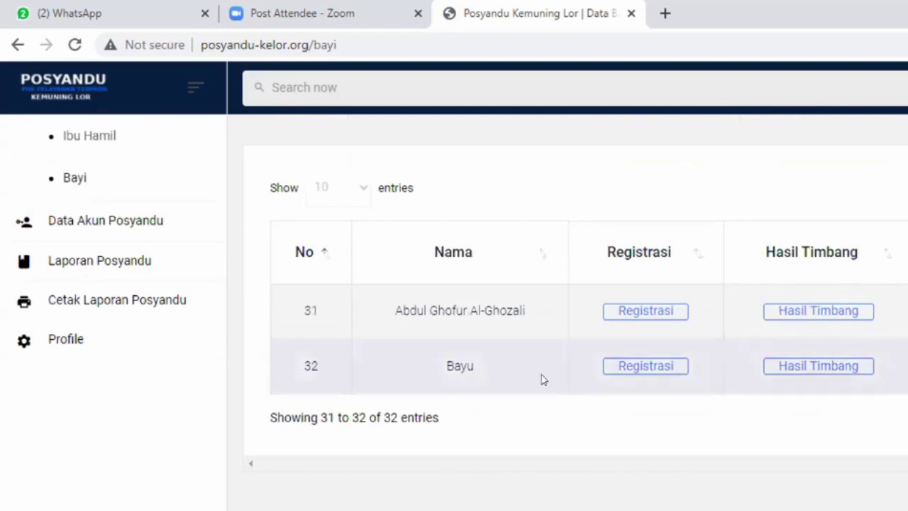
{"action": "left_click", "coordinate": [623, 367]}
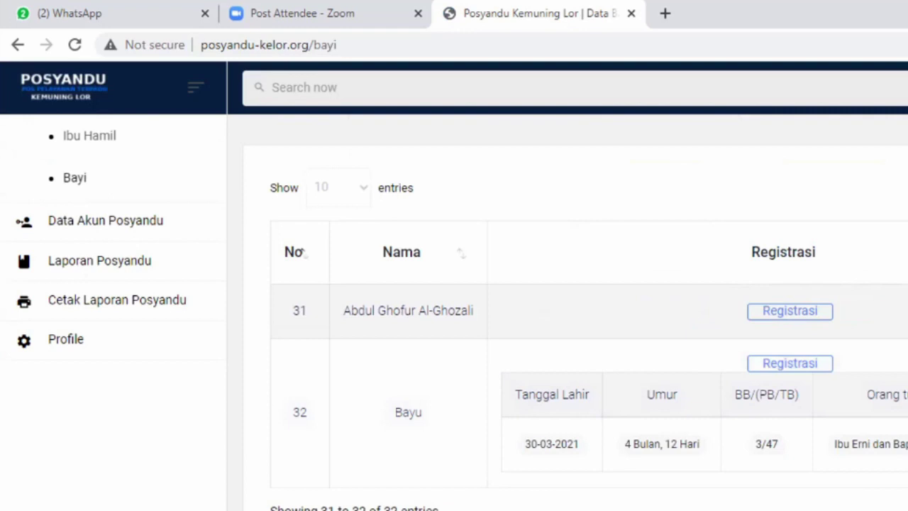
{"action": "scroll", "coordinate": [574, 355], "scroll_direction": "right", "scroll_amount": 5}
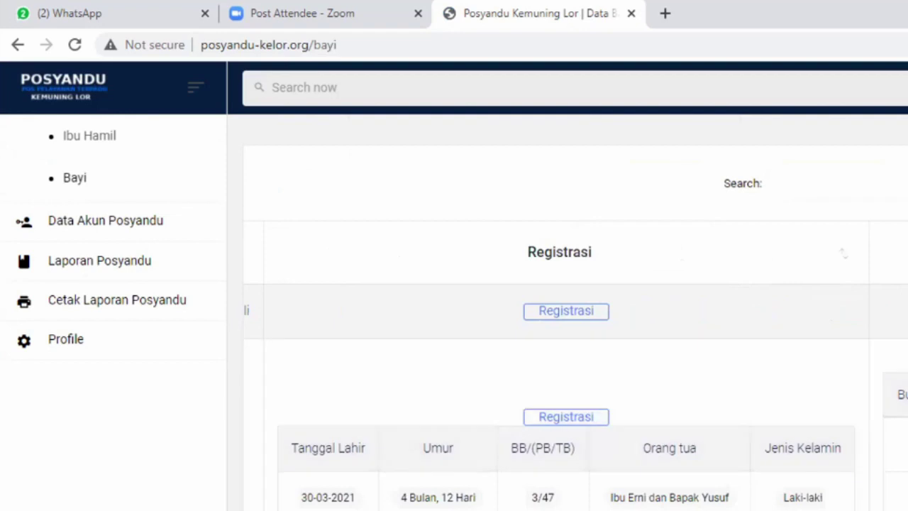
{"action": "scroll", "coordinate": [568, 313], "scroll_direction": "down", "scroll_amount": 2}
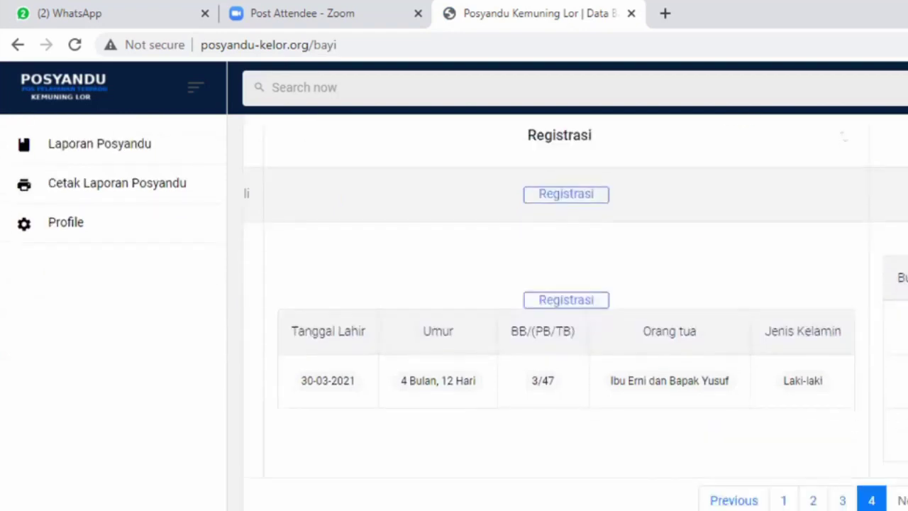
Examine the monthly weighing results and z-score categories of entry 32 and open that baby's detail page.
{"action": "scroll", "coordinate": [575, 320], "scroll_direction": "right", "scroll_amount": 10}
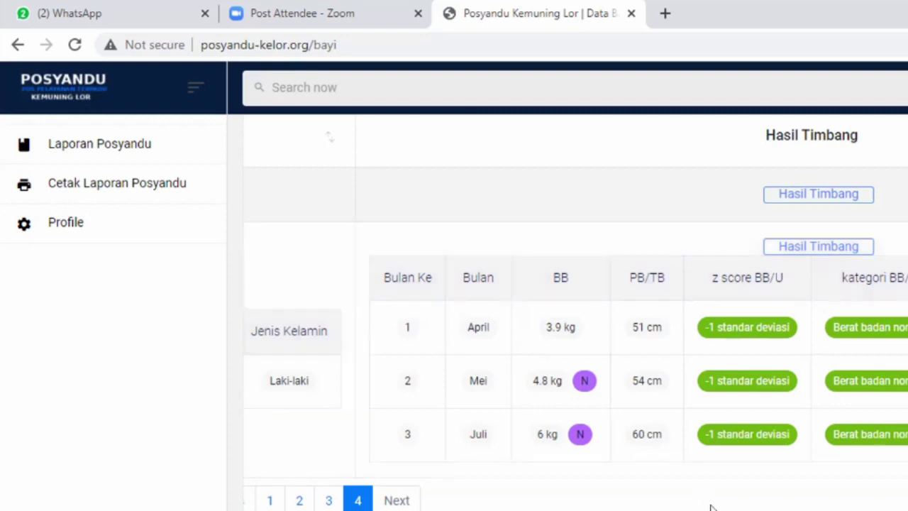
{"action": "scroll", "coordinate": [575, 314], "scroll_direction": "right", "scroll_amount": 4}
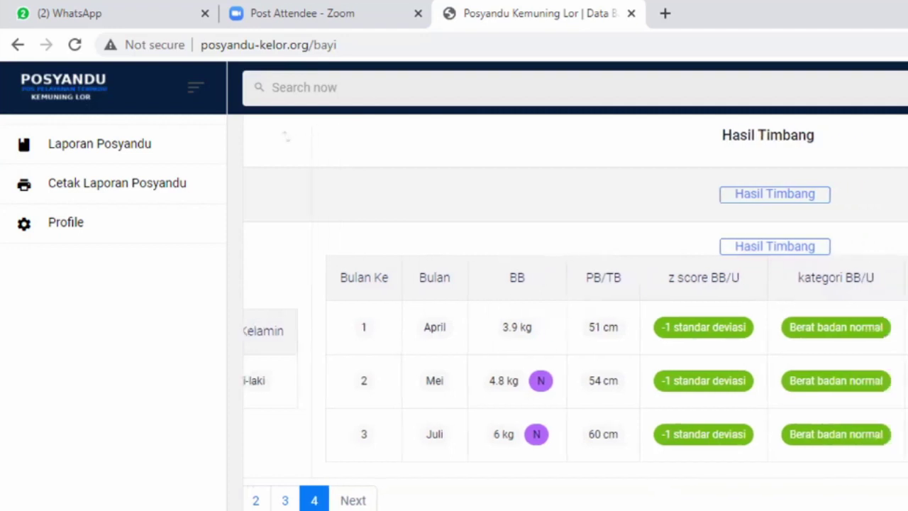
{"action": "scroll", "coordinate": [575, 314], "scroll_direction": "right", "scroll_amount": 5}
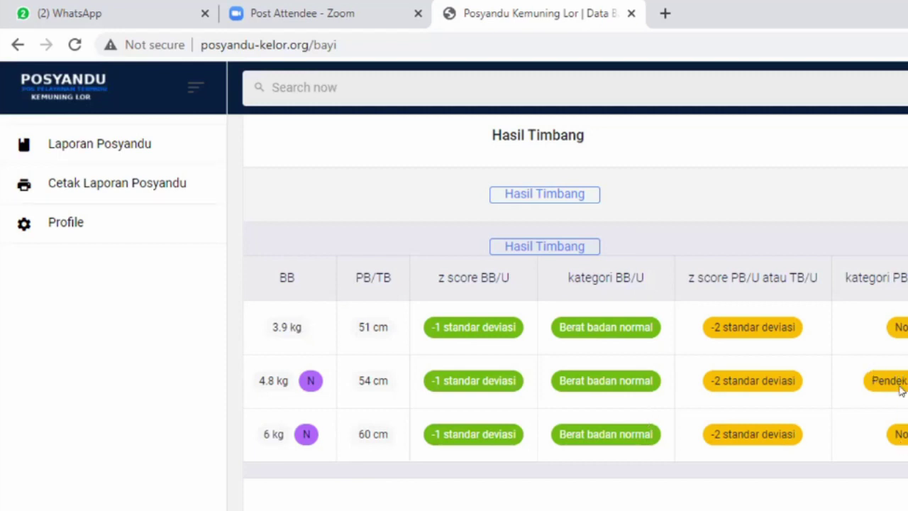
{"action": "scroll", "coordinate": [575, 320], "scroll_direction": "left", "scroll_amount": 10}
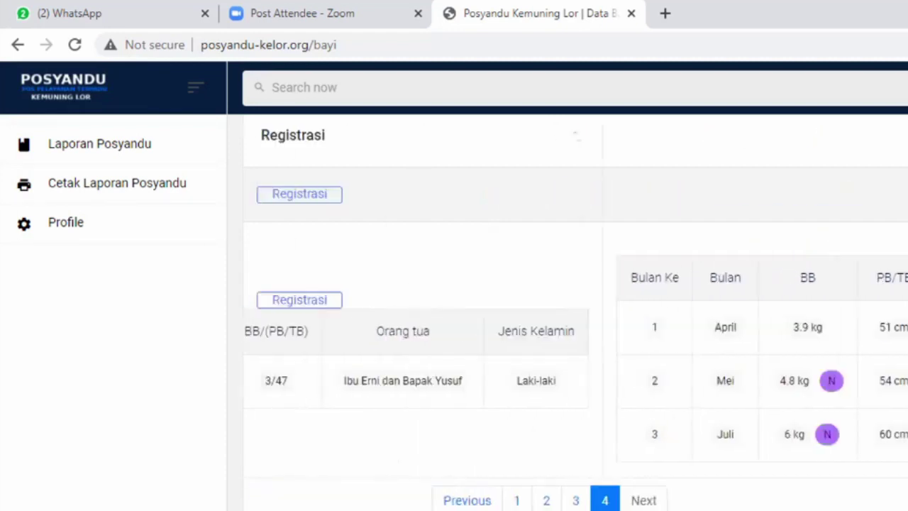
{"action": "scroll", "coordinate": [575, 319], "scroll_direction": "right", "scroll_amount": 2}
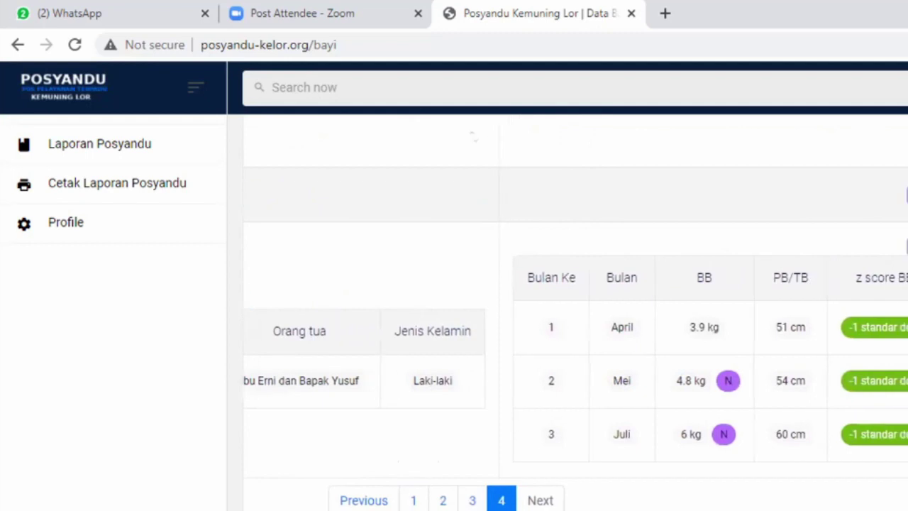
{"action": "scroll", "coordinate": [575, 320], "scroll_direction": "right", "scroll_amount": 8}
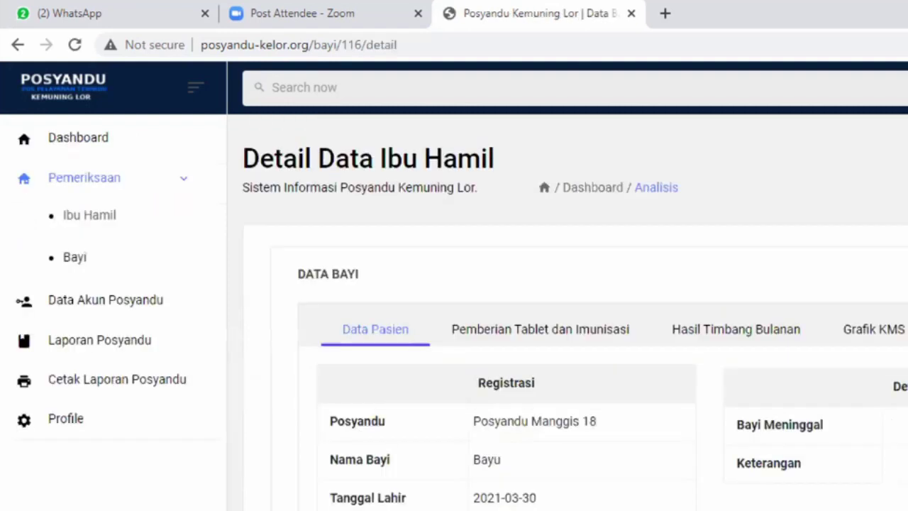
Review the baby's registration data and the Pemberian Tablet dan Imunisasi records, including HB-O, BCG, DPT-HB and Polio.
{"action": "scroll", "coordinate": [774, 295], "scroll_direction": "down", "scroll_amount": 3}
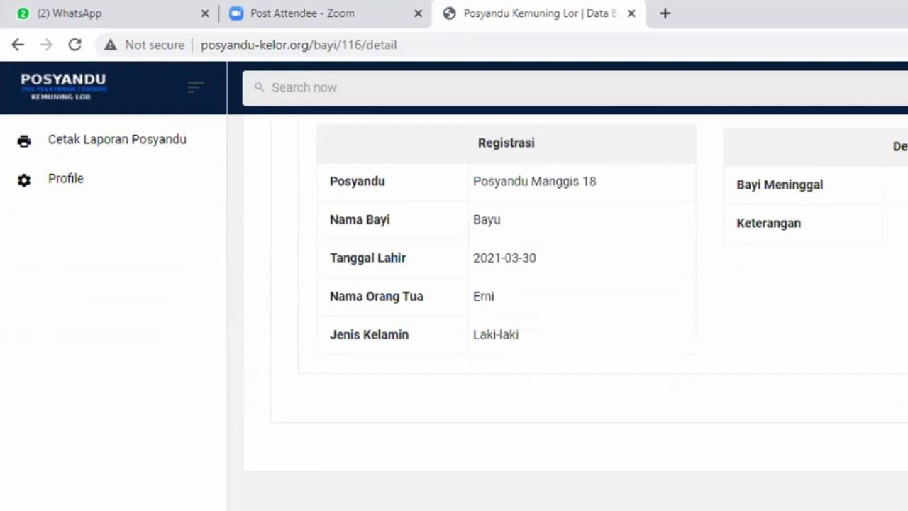
{"action": "scroll", "coordinate": [774, 296], "scroll_direction": "up", "scroll_amount": 1}
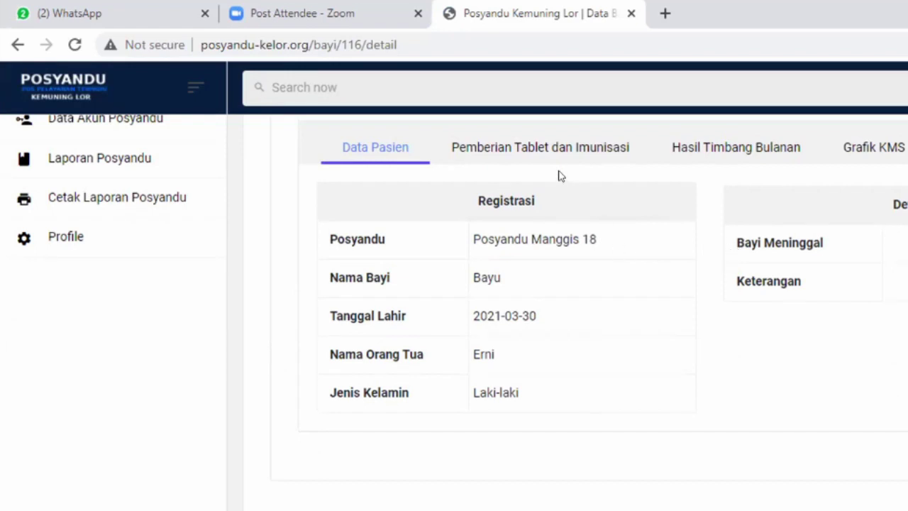
{"action": "left_click", "coordinate": [544, 152]}
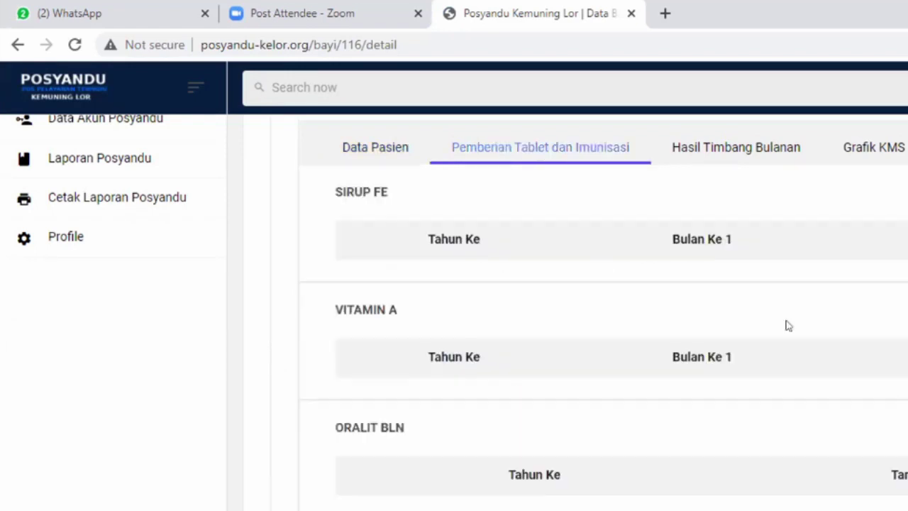
{"action": "scroll", "coordinate": [862, 298], "scroll_direction": "down", "scroll_amount": 7}
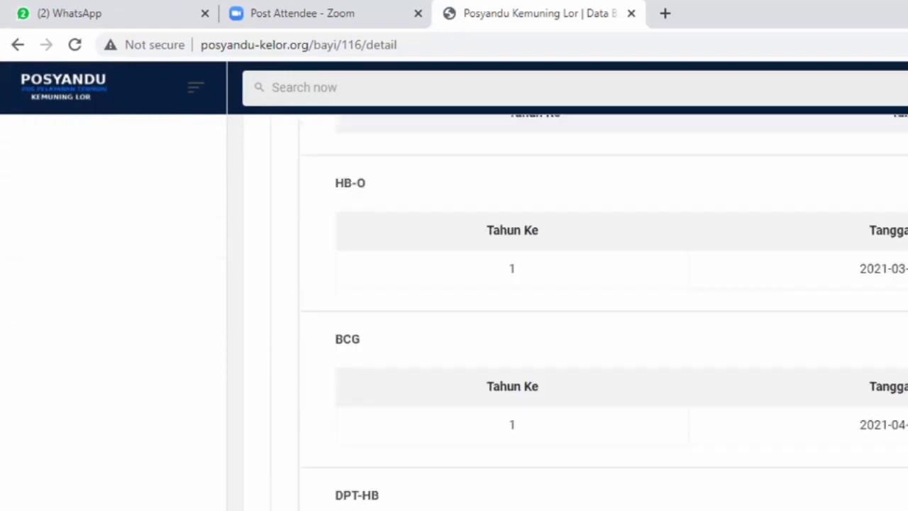
{"action": "scroll", "coordinate": [862, 298], "scroll_direction": "up", "scroll_amount": 2}
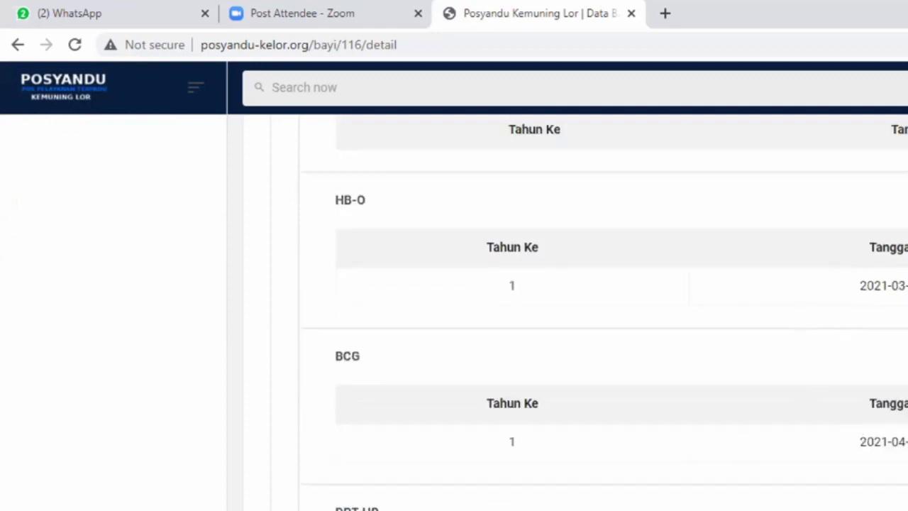
{"action": "scroll", "coordinate": [603, 312], "scroll_direction": "down", "scroll_amount": 4}
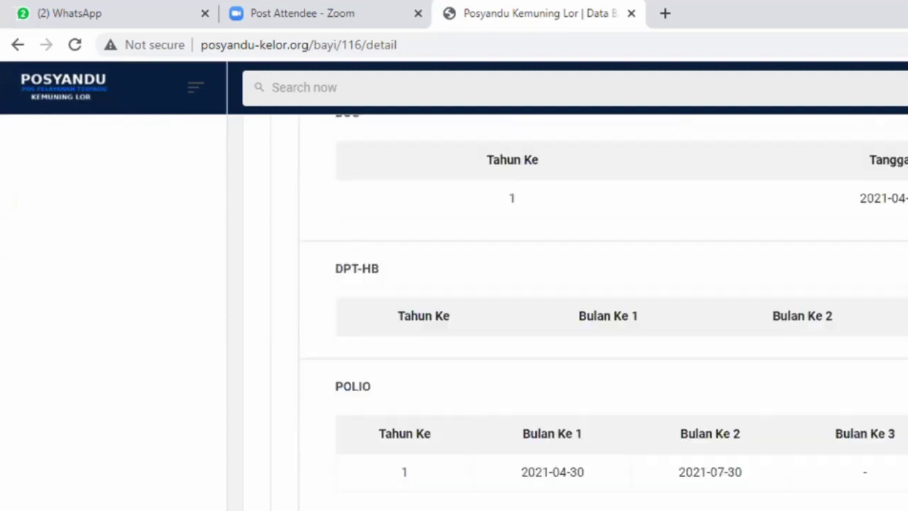
{"action": "scroll", "coordinate": [603, 312], "scroll_direction": "down", "scroll_amount": 1}
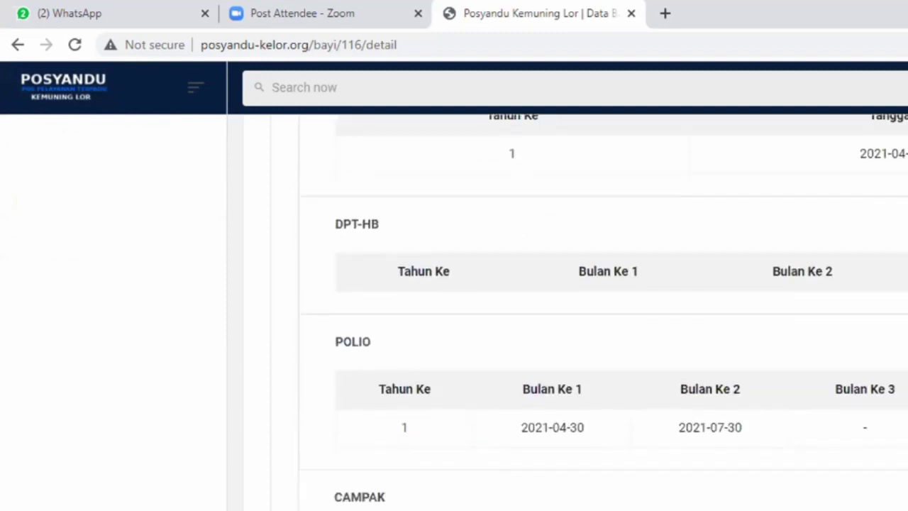
{"action": "scroll", "coordinate": [603, 312], "scroll_direction": "down", "scroll_amount": 2}
{"action": "scroll", "coordinate": [603, 313], "scroll_direction": "up", "scroll_amount": 1}
Review the baby's Hasil Timbang Bulanan table for April, Mei and Juli.
{"action": "scroll", "coordinate": [721, 307], "scroll_direction": "up", "scroll_amount": 10}
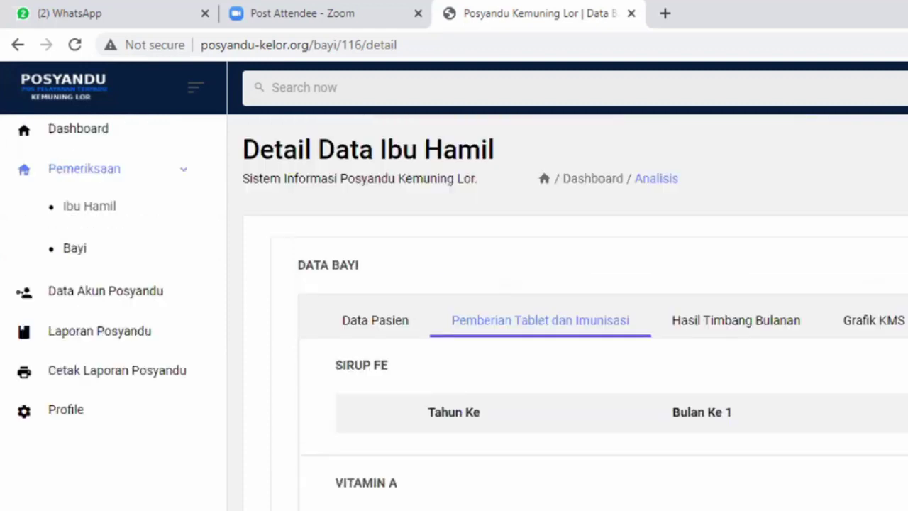
{"action": "left_click", "coordinate": [723, 318]}
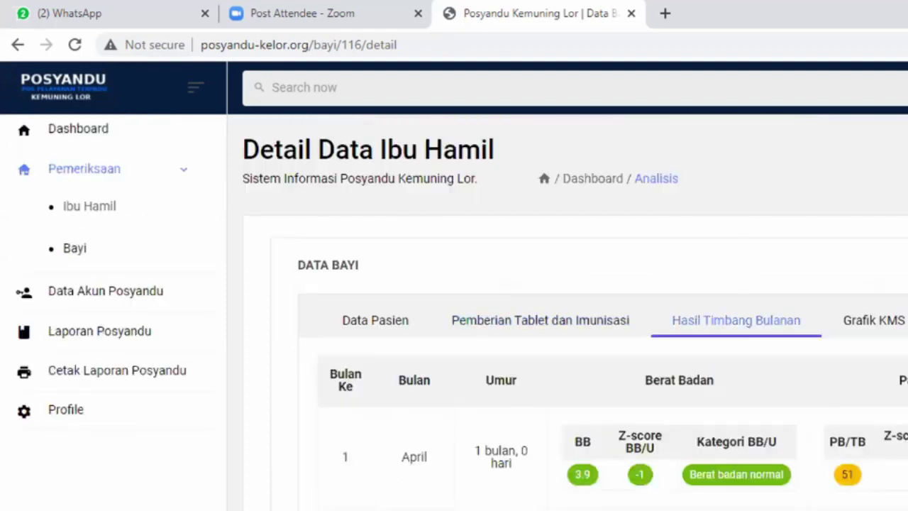
{"action": "scroll", "coordinate": [848, 323], "scroll_direction": "down", "scroll_amount": 4}
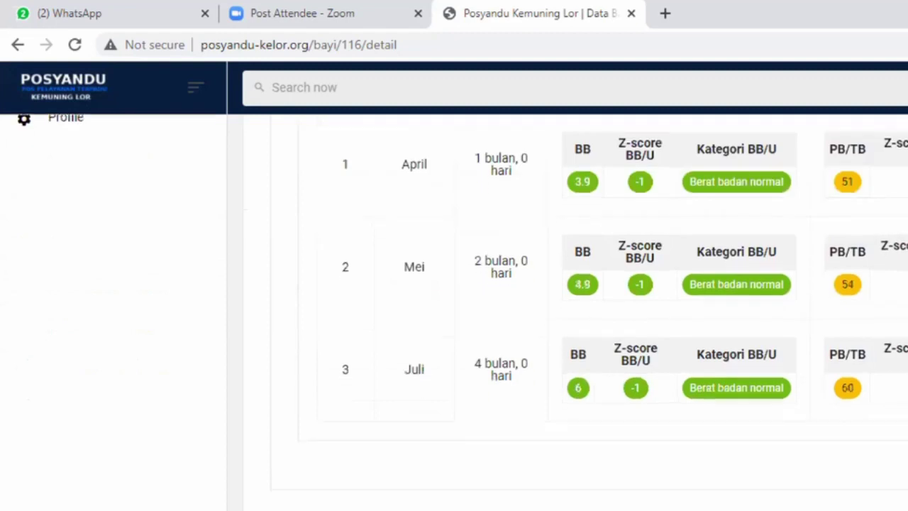
Look through the baby's Grafik KMS growth charts, from Berat Badan 0-24 Bulan to Tinggi Badan 24-60 Bulan.
{"action": "scroll", "coordinate": [847, 323], "scroll_direction": "up", "scroll_amount": 5}
{"action": "left_click", "coordinate": [862, 331]}
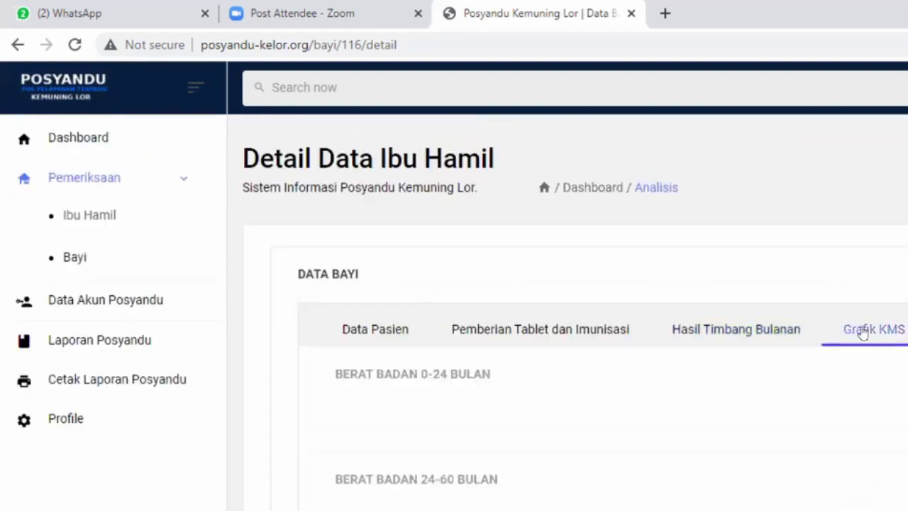
{"action": "scroll", "coordinate": [568, 312], "scroll_direction": "down", "scroll_amount": 6}
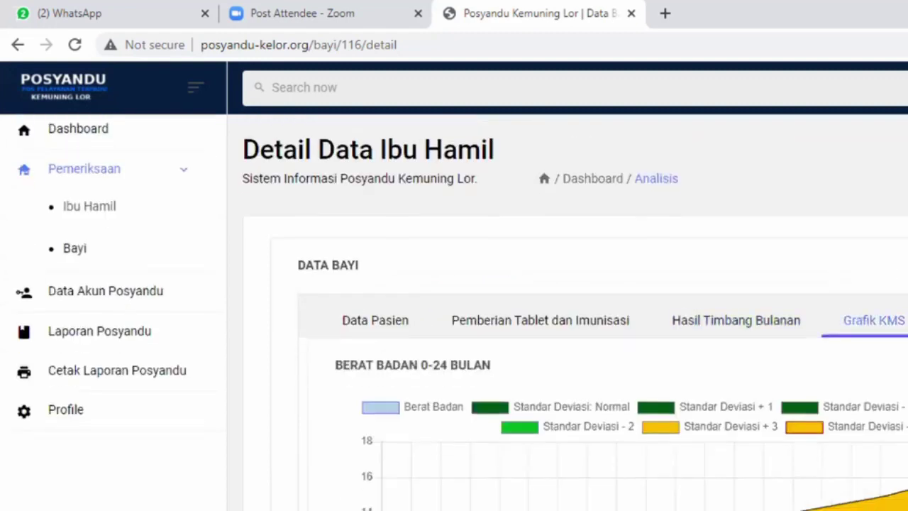
{"action": "scroll", "coordinate": [567, 312], "scroll_direction": "down", "scroll_amount": 9}
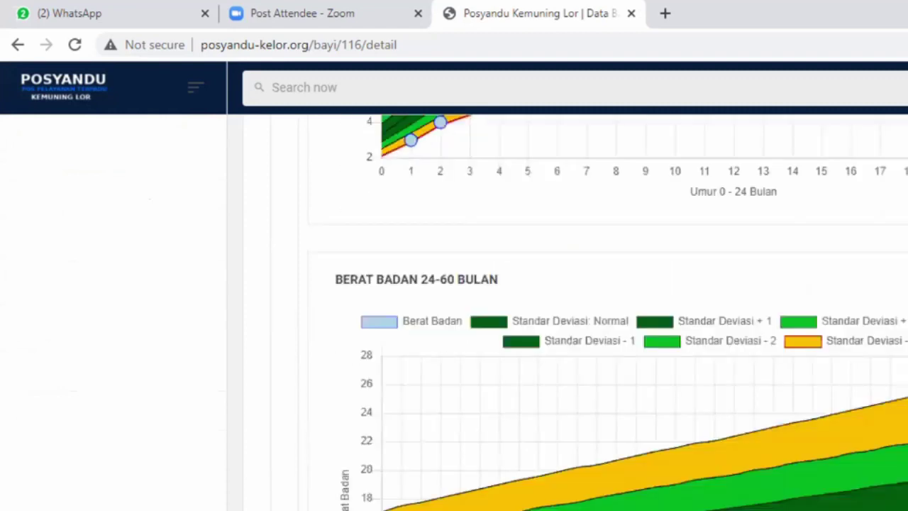
{"action": "scroll", "coordinate": [567, 312], "scroll_direction": "down", "scroll_amount": 6}
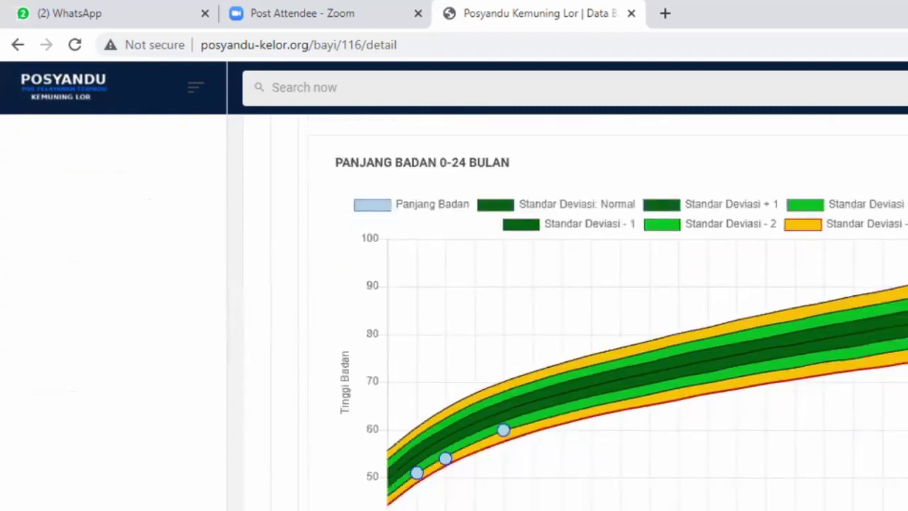
{"action": "scroll", "coordinate": [567, 312], "scroll_direction": "down", "scroll_amount": 5}
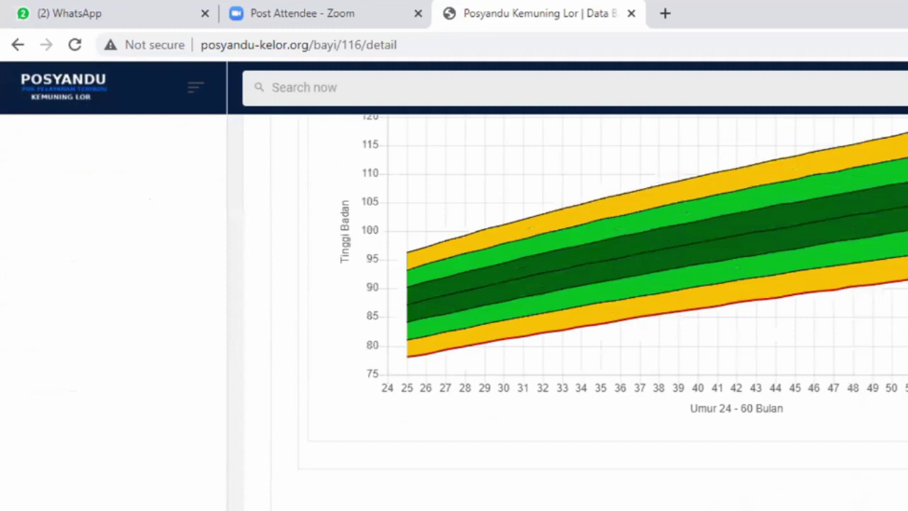
Compare the plotted points on the Berat Badan 0-24 Bulan and Panjang Badan 0-24 Bulan charts.
{"action": "scroll", "coordinate": [568, 312], "scroll_direction": "up", "scroll_amount": 10}
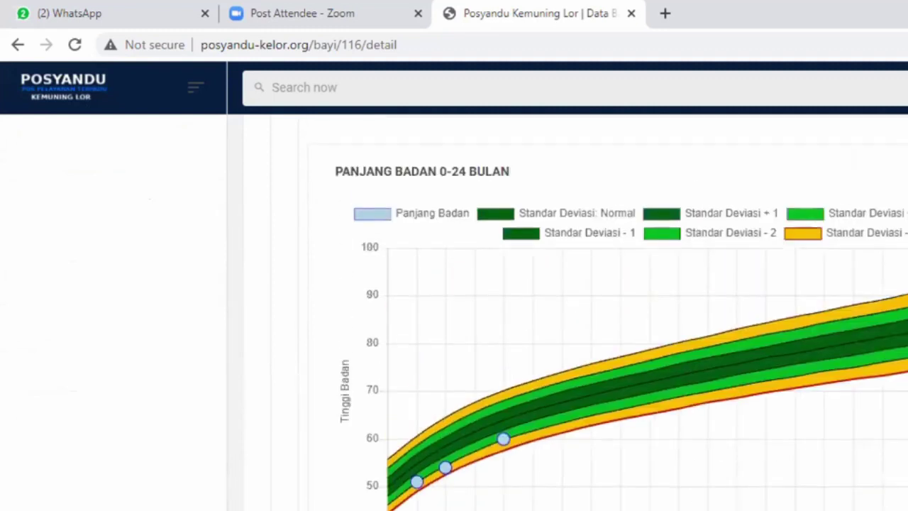
{"action": "scroll", "coordinate": [567, 312], "scroll_direction": "up", "scroll_amount": 4}
{"action": "scroll", "coordinate": [474, 262], "scroll_direction": "up", "scroll_amount": 6}
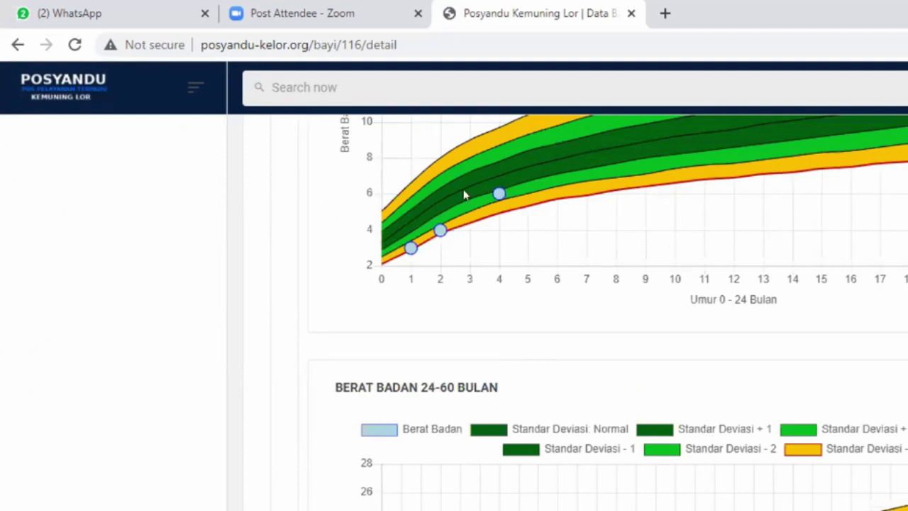
{"action": "mouse_move", "coordinate": [458, 206]}
{"action": "scroll", "coordinate": [448, 259], "scroll_direction": "down", "scroll_amount": 8}
{"action": "scroll", "coordinate": [447, 260], "scroll_direction": "down", "scroll_amount": 1}
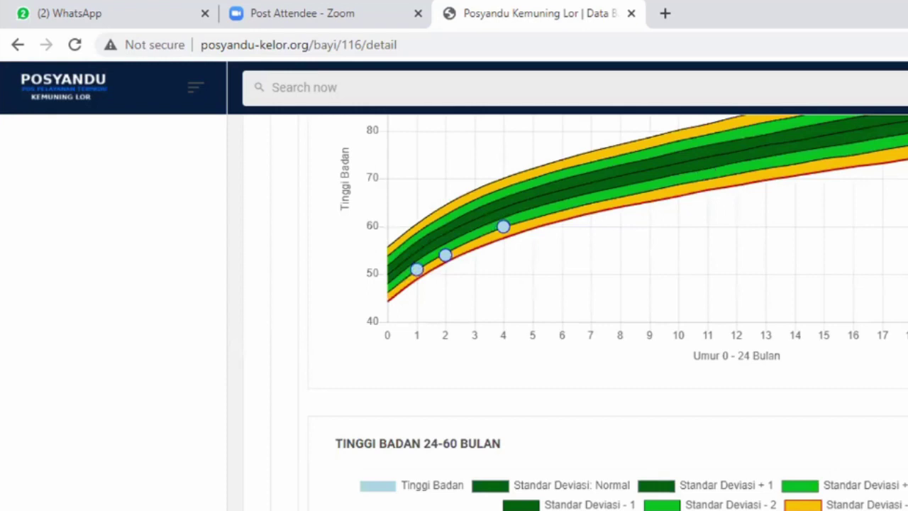
{"action": "scroll", "coordinate": [608, 312], "scroll_direction": "up", "scroll_amount": 9}
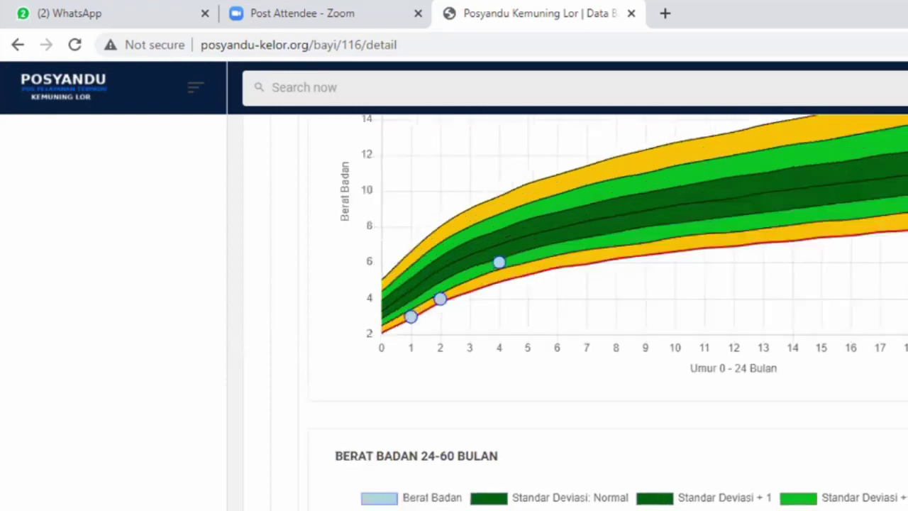
{"action": "scroll", "coordinate": [575, 312], "scroll_direction": "up", "scroll_amount": 5}
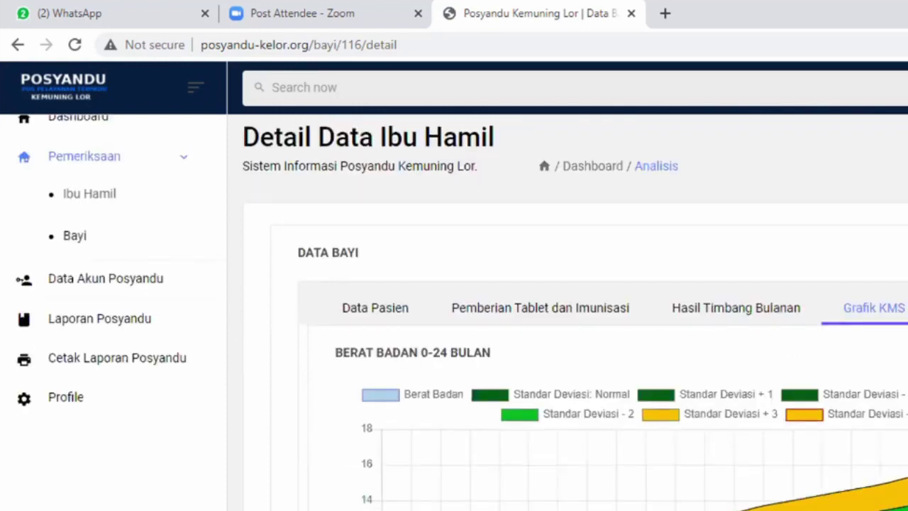
Look over the Berat Badan 0-24 Bulan chart, return to the Data Bayi list, and open the first baby's detail record.
{"action": "scroll", "coordinate": [567, 312], "scroll_direction": "down", "scroll_amount": 1}
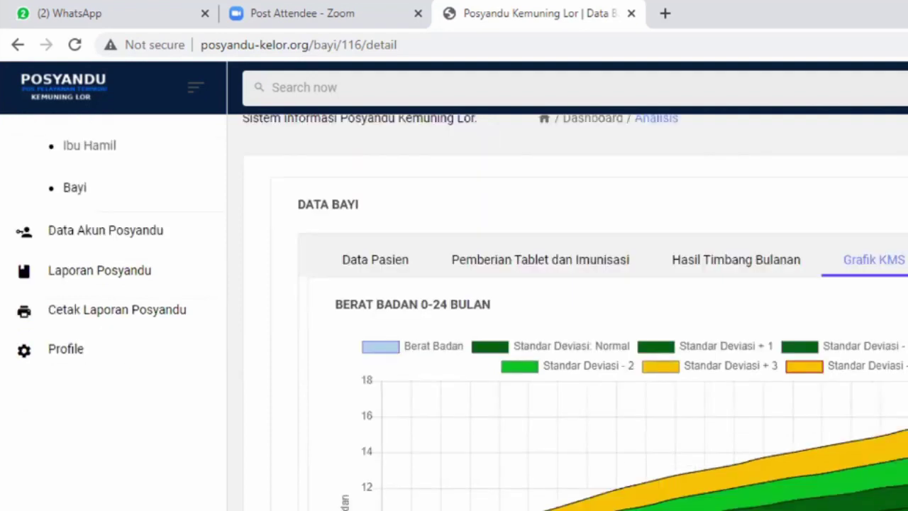
{"action": "scroll", "coordinate": [461, 312], "scroll_direction": "down", "scroll_amount": 1}
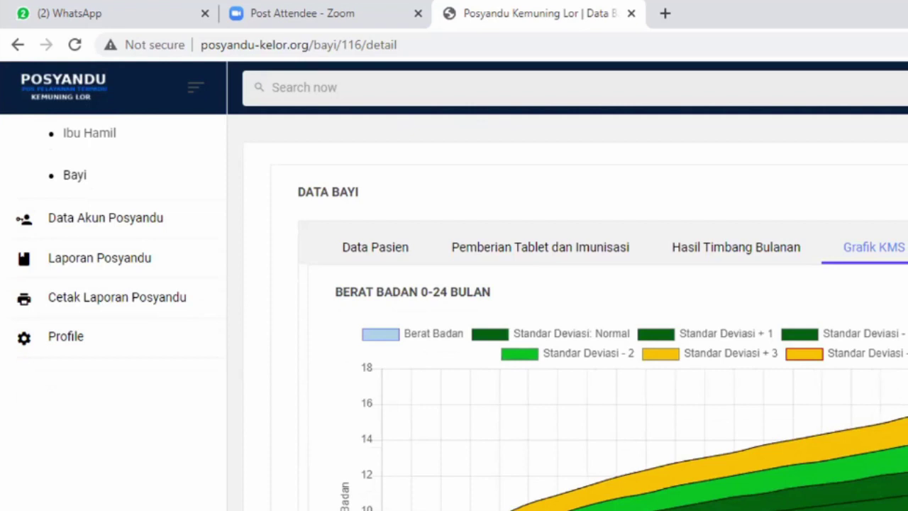
{"action": "scroll", "coordinate": [568, 312], "scroll_direction": "down", "scroll_amount": 2}
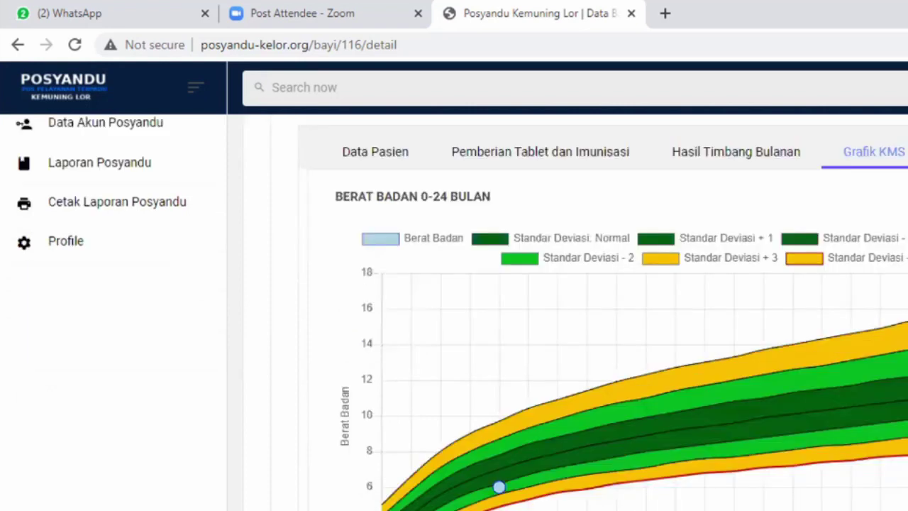
{"action": "scroll", "coordinate": [568, 312], "scroll_direction": "up", "scroll_amount": 4}
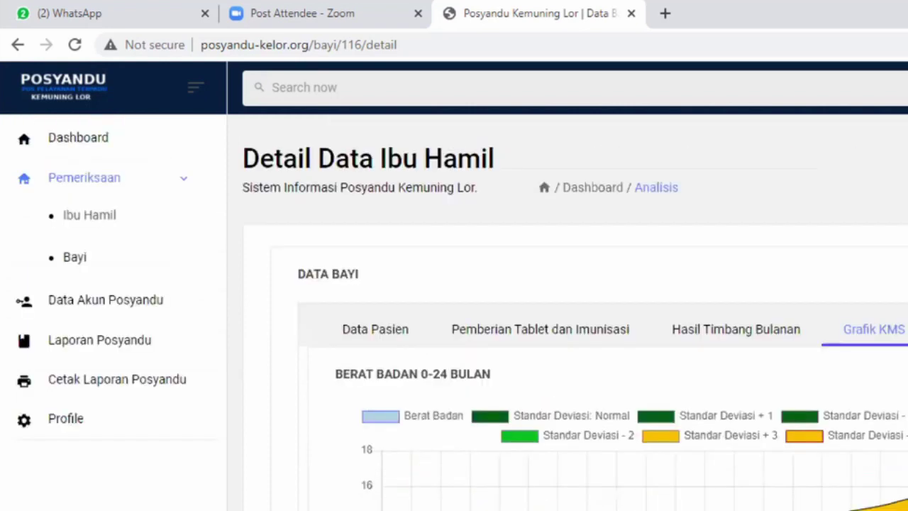
{"action": "left_click", "coordinate": [96, 256]}
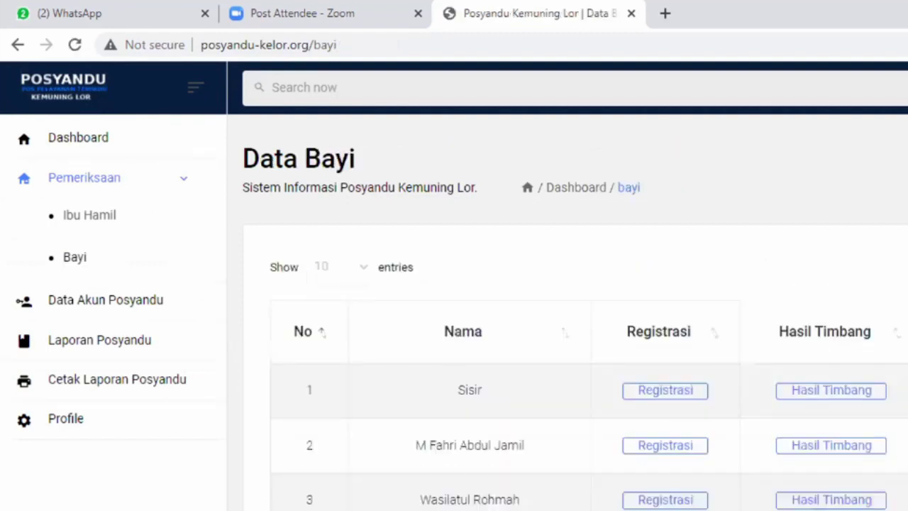
{"action": "scroll", "coordinate": [568, 319], "scroll_direction": "down", "scroll_amount": 1}
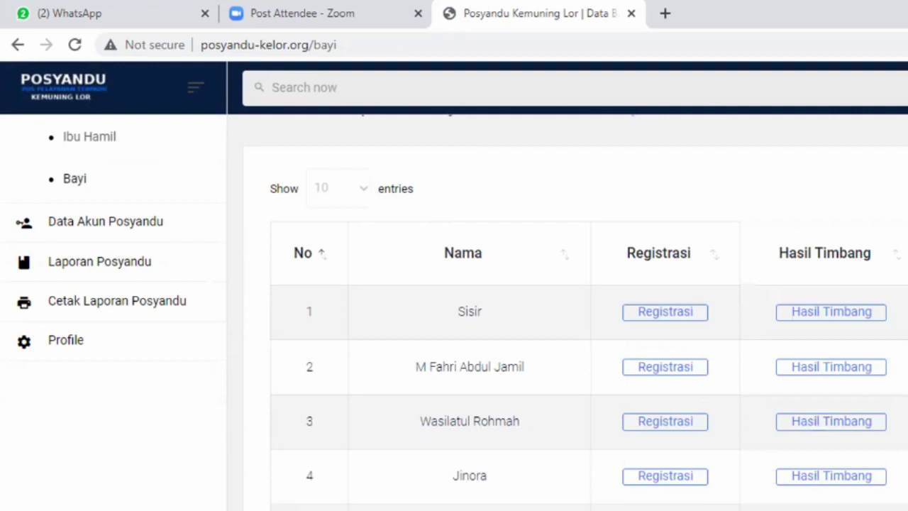
{"action": "left_click", "coordinate": [567, 323]}
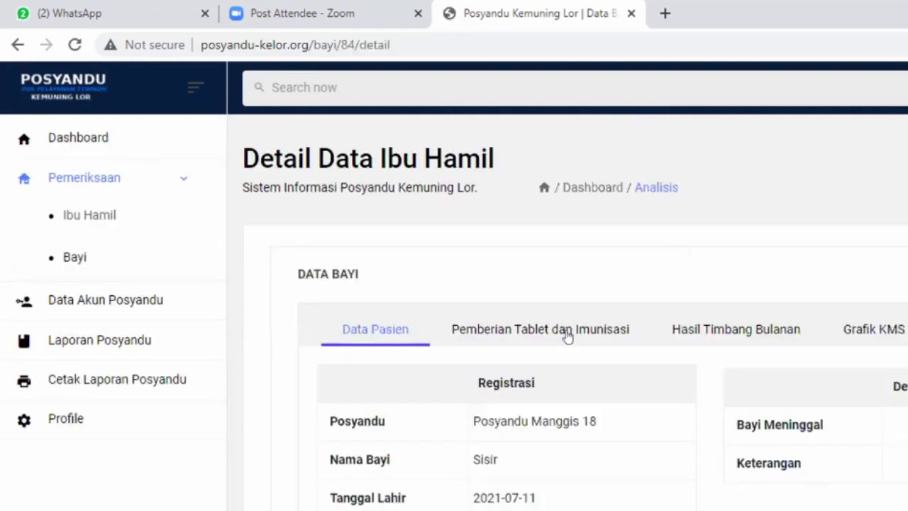
Open the registration form of the first baby in the Data Bayi list and advance to its Hasil Penimbangan section.
{"action": "left_click", "coordinate": [74, 258]}
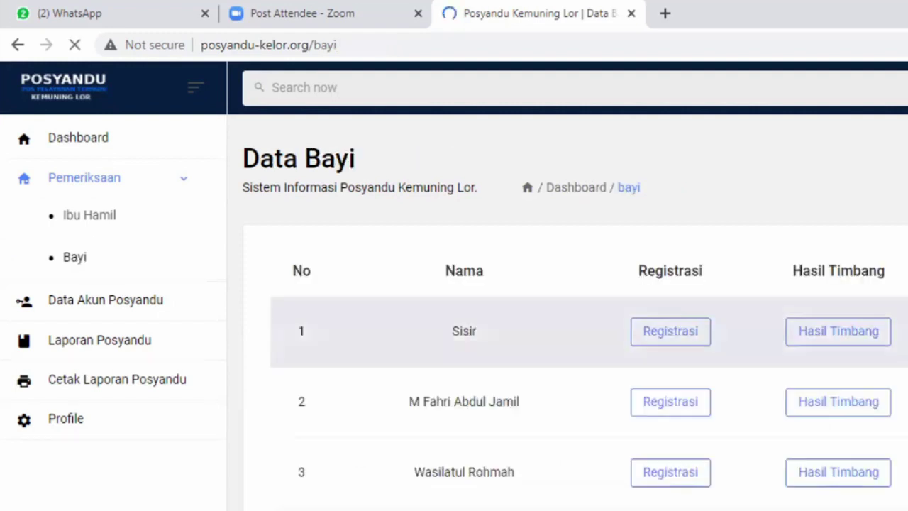
{"action": "left_click", "coordinate": [671, 331]}
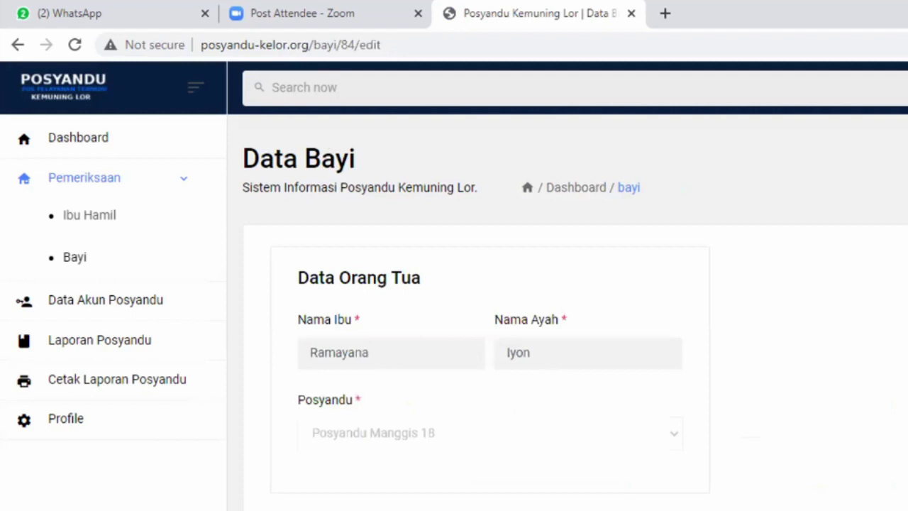
{"action": "scroll", "coordinate": [567, 312], "scroll_direction": "down", "scroll_amount": 5}
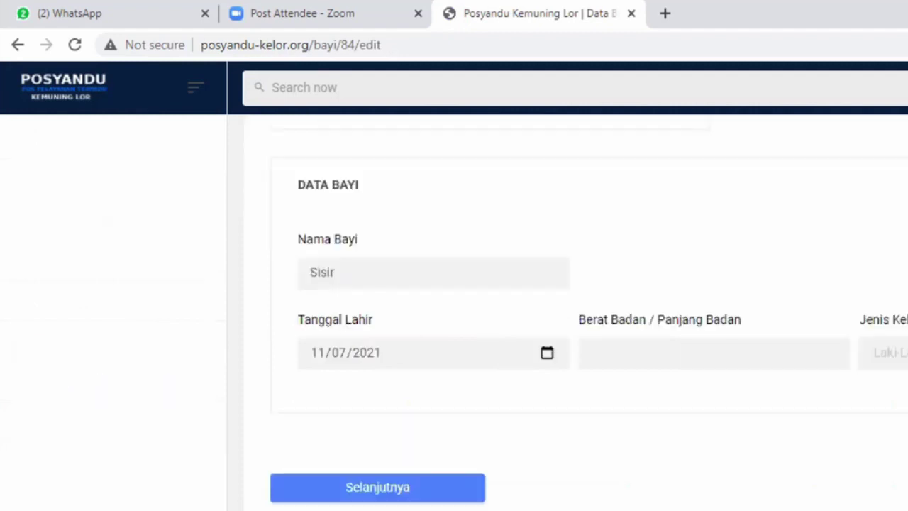
{"action": "scroll", "coordinate": [496, 421], "scroll_direction": "up", "scroll_amount": 1}
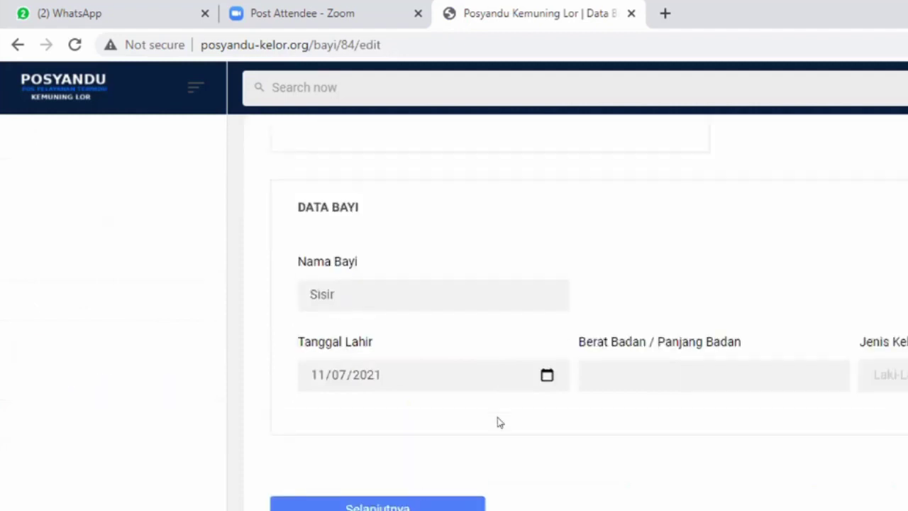
{"action": "left_click", "coordinate": [407, 508]}
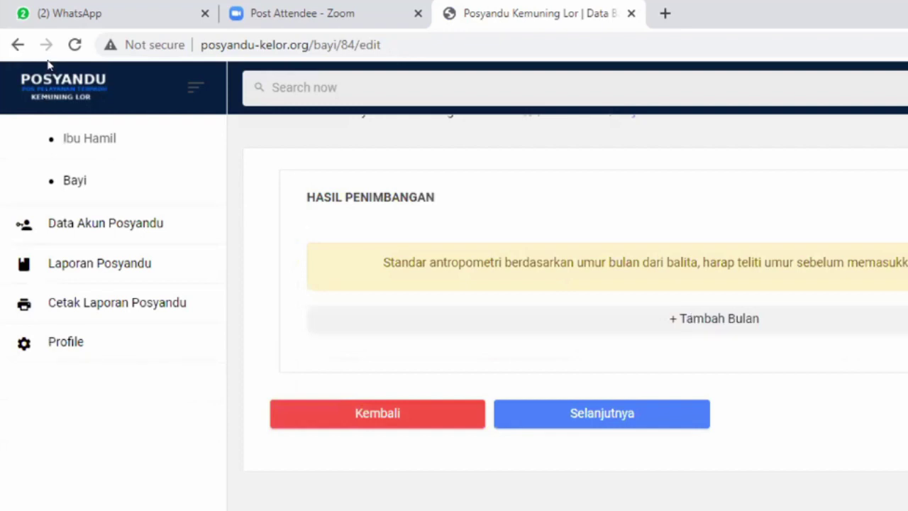
Add a monthly entry for Januari to the baby's Hasil Penimbangan.
{"action": "left_click", "coordinate": [674, 320]}
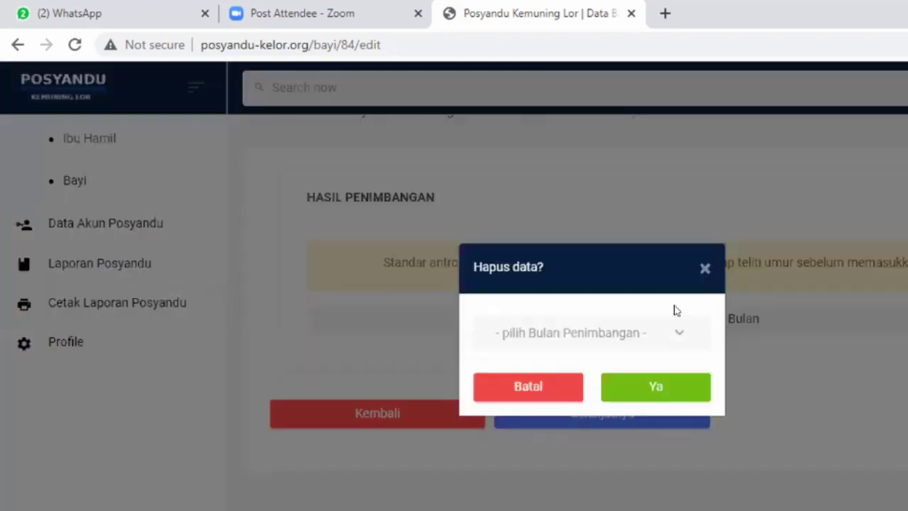
{"action": "left_click", "coordinate": [595, 338]}
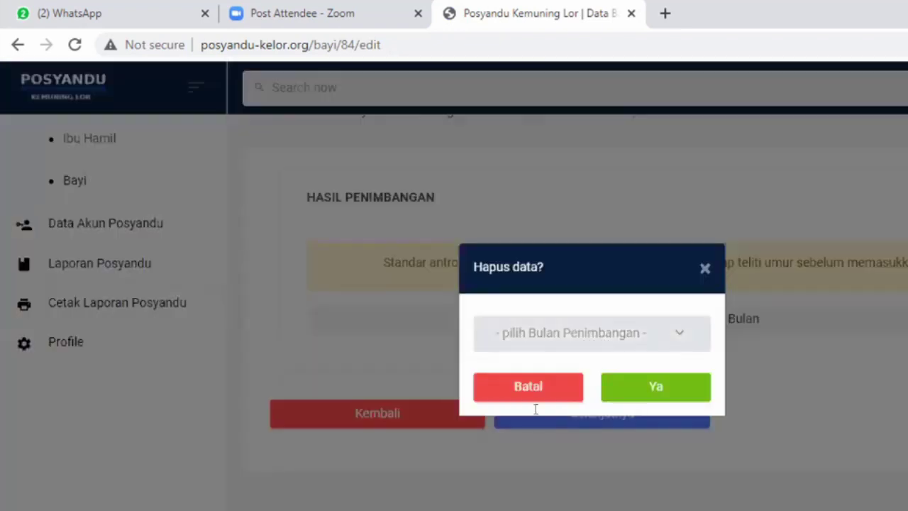
{"action": "left_click", "coordinate": [522, 463]}
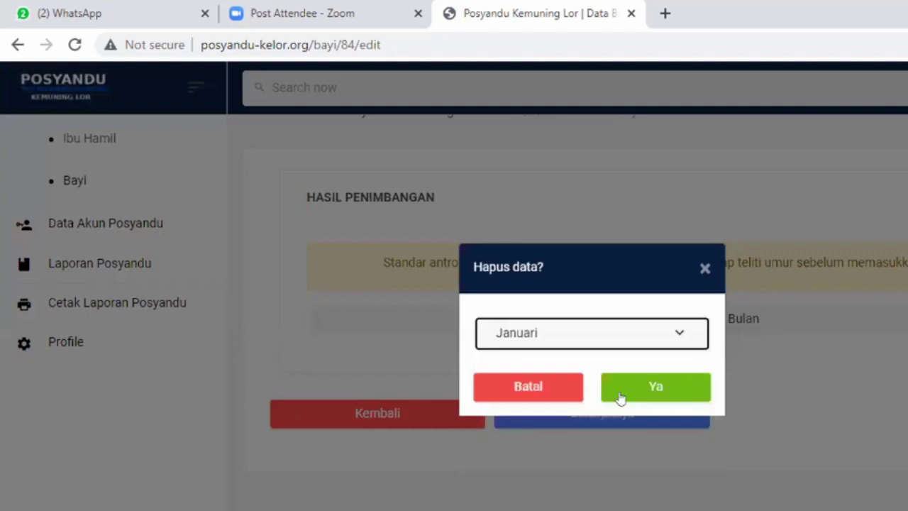
{"action": "left_click", "coordinate": [619, 399]}
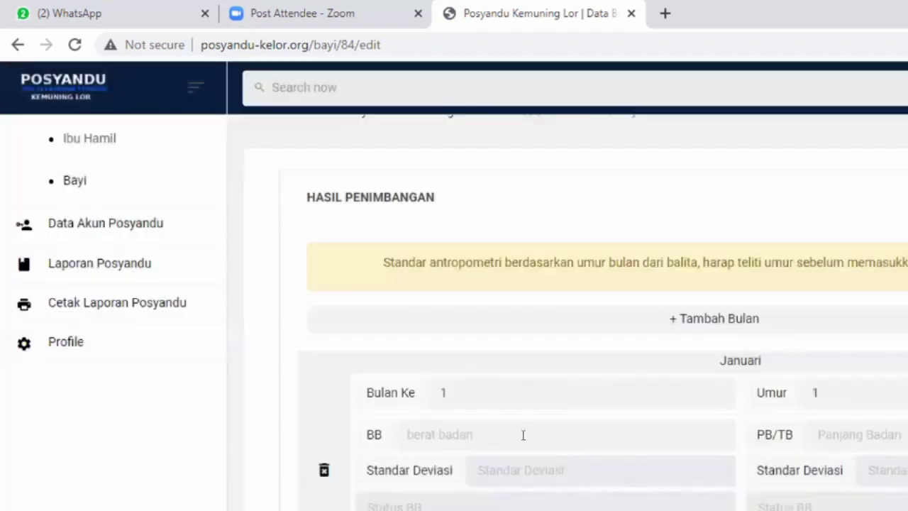
Fill in the Januari entry with BB 50 and tanggal penimbangan 11/08/2021, and try to submit it.
{"action": "left_click", "coordinate": [523, 434]}
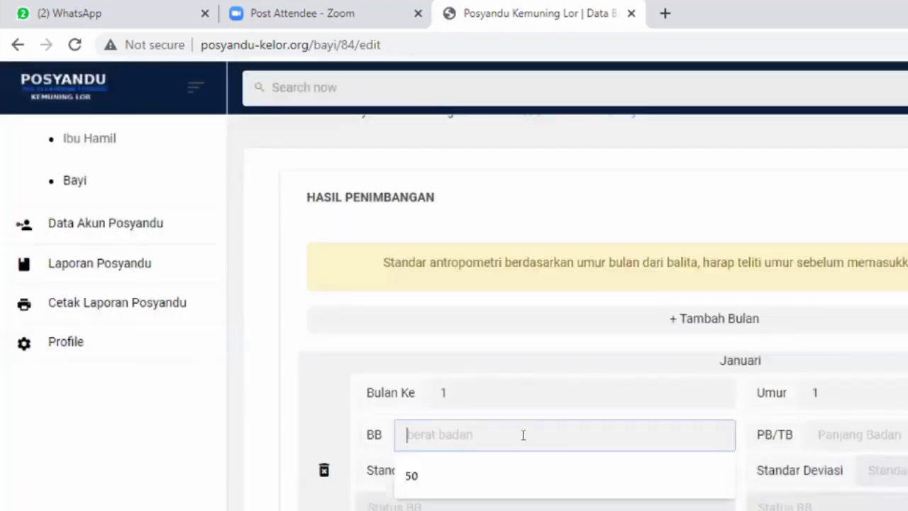
{"action": "left_click", "coordinate": [501, 475]}
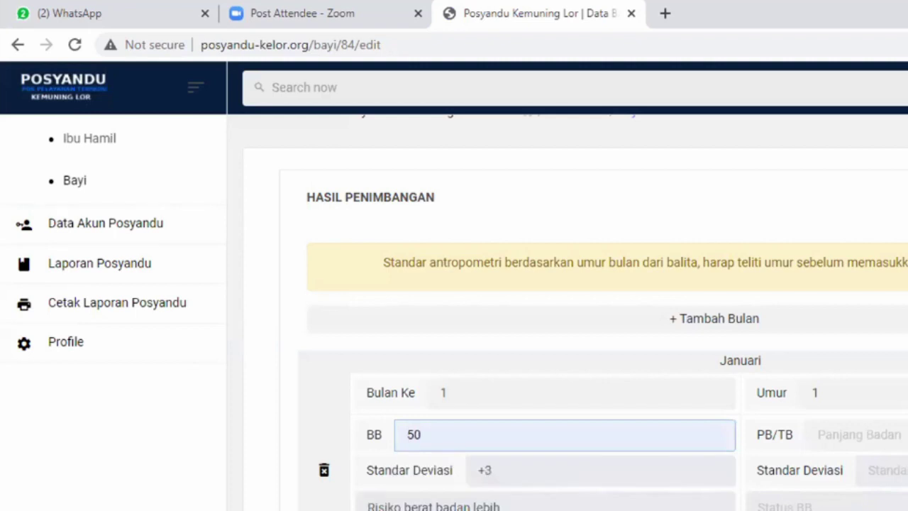
{"action": "scroll", "coordinate": [511, 464], "scroll_direction": "down", "scroll_amount": 1}
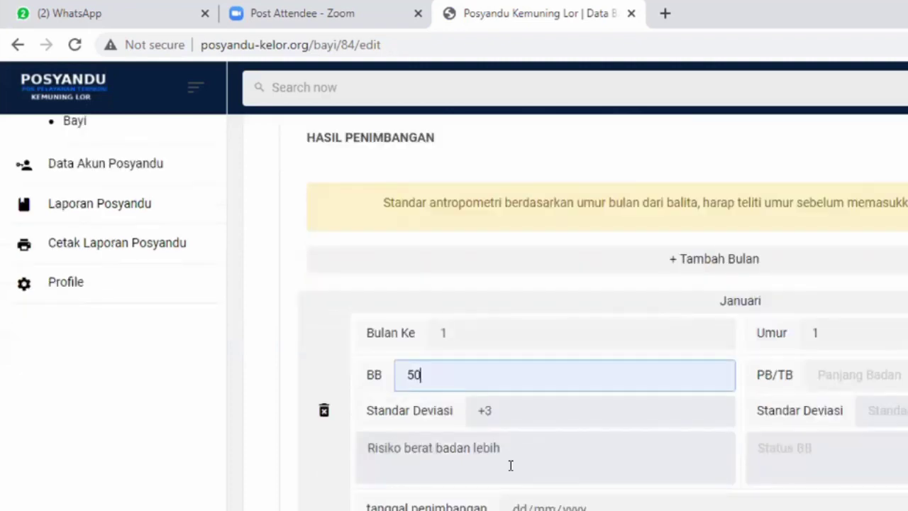
{"action": "left_click", "coordinate": [518, 501]}
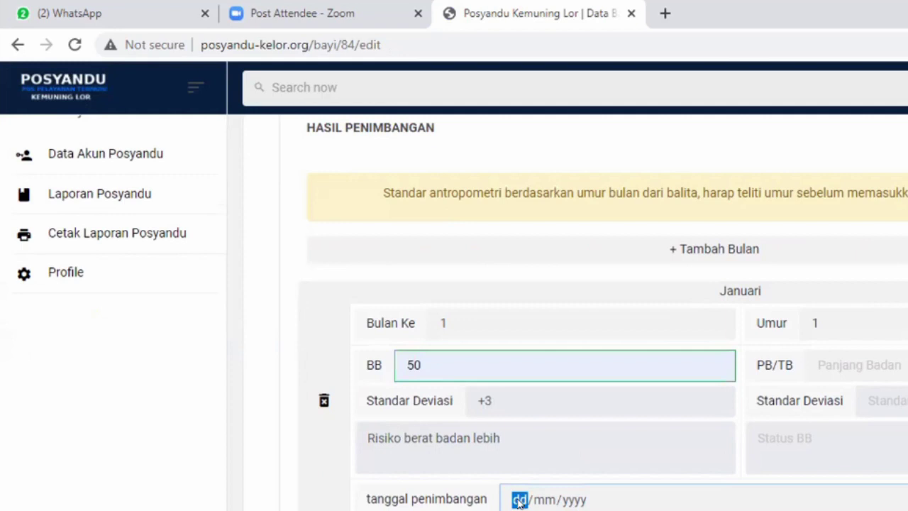
{"action": "type", "text": "11/08/2021"}
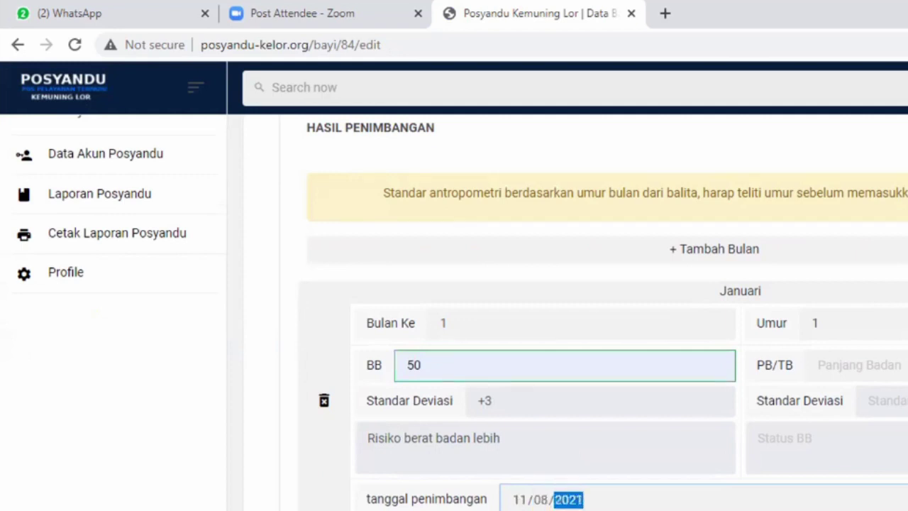
{"action": "key", "text": "Tab"}
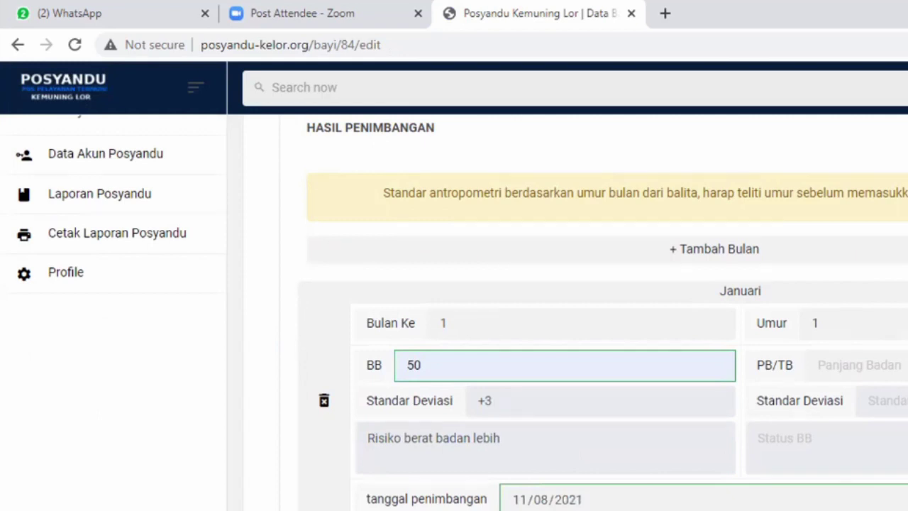
{"action": "key", "text": "Return"}
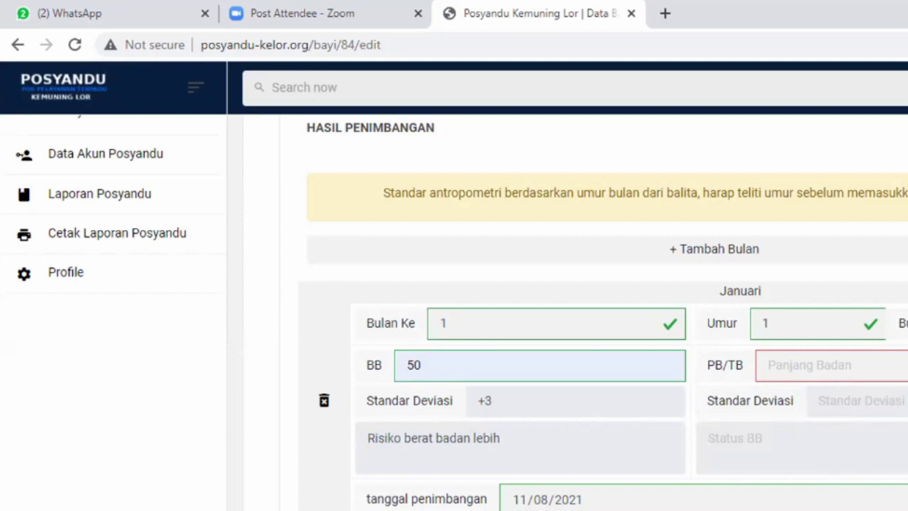
Leave the unsaved form, return to the Data Bayi list, and expand a Hasil Timbang table on its second page.
{"action": "left_click", "coordinate": [101, 196]}
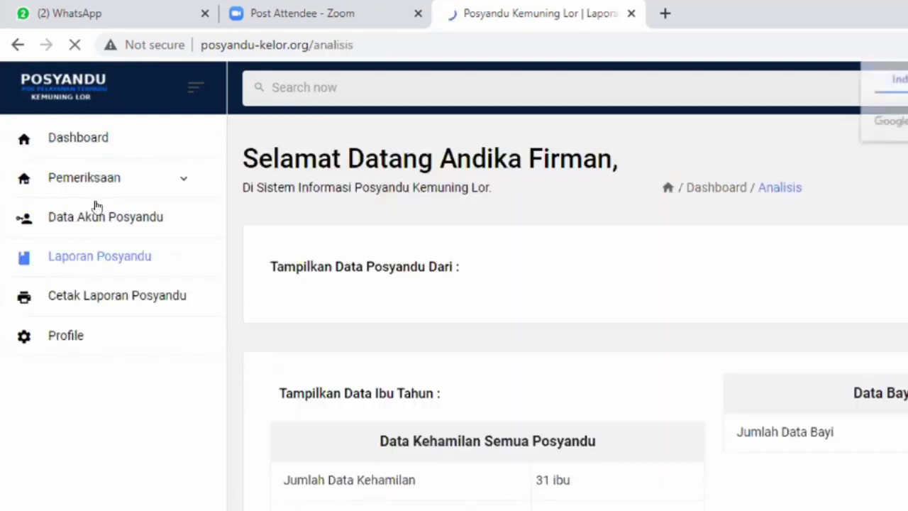
{"action": "left_click", "coordinate": [92, 182]}
{"action": "left_click", "coordinate": [73, 257]}
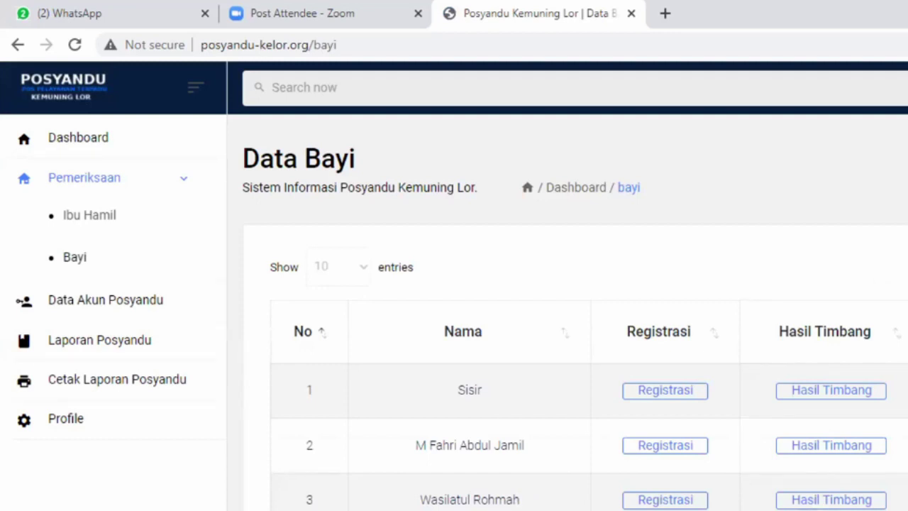
{"action": "scroll", "coordinate": [588, 312], "scroll_direction": "down", "scroll_amount": 6}
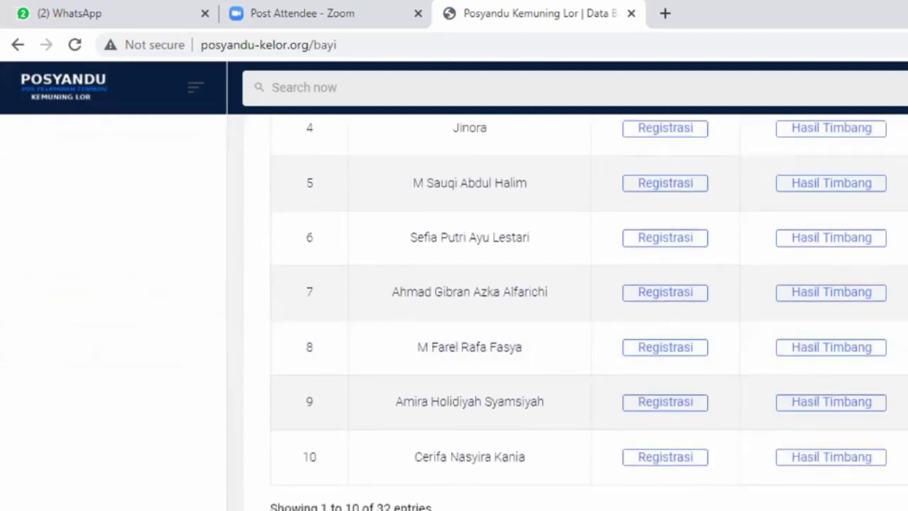
{"action": "left_click", "coordinate": [855, 349]}
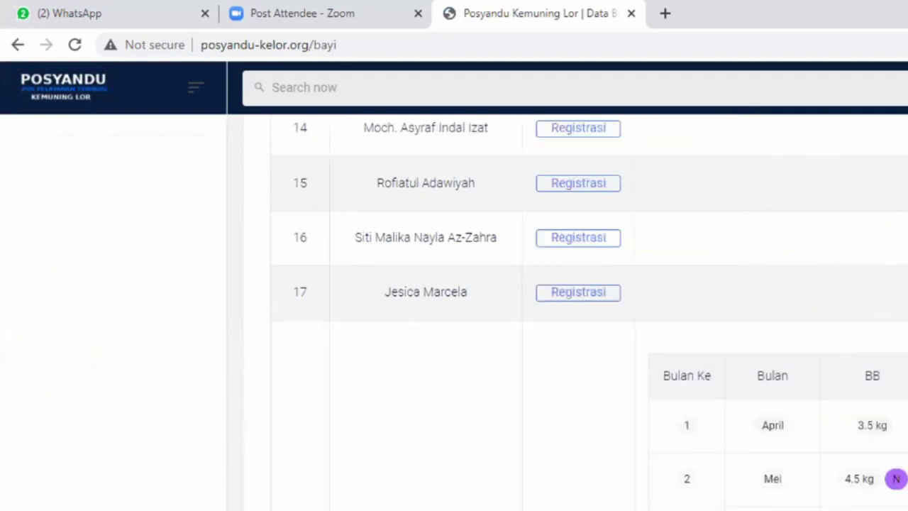
Review the expanded Hasil Timbang table's monthly BB, PB/TB, z scores and kategori columns, and return to the list rows above.
{"action": "scroll", "coordinate": [589, 312], "scroll_direction": "down", "scroll_amount": 3}
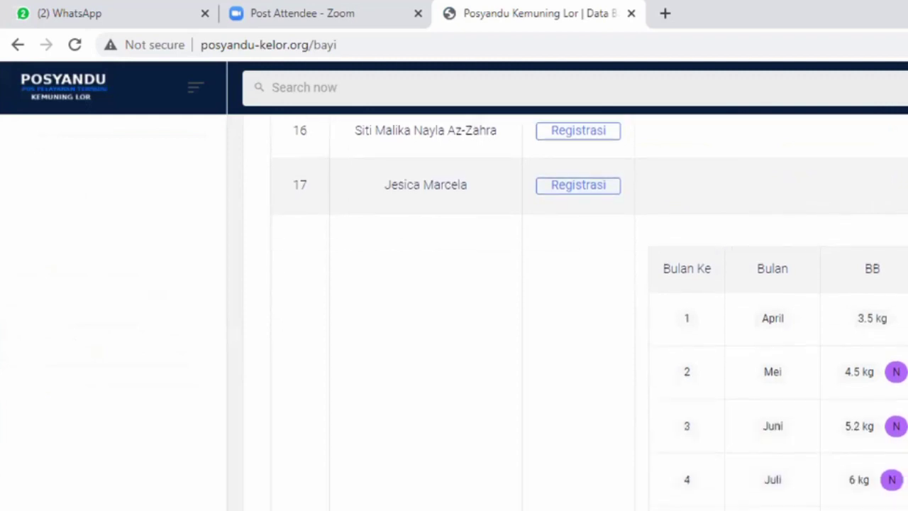
{"action": "scroll", "coordinate": [779, 312], "scroll_direction": "down", "scroll_amount": 1}
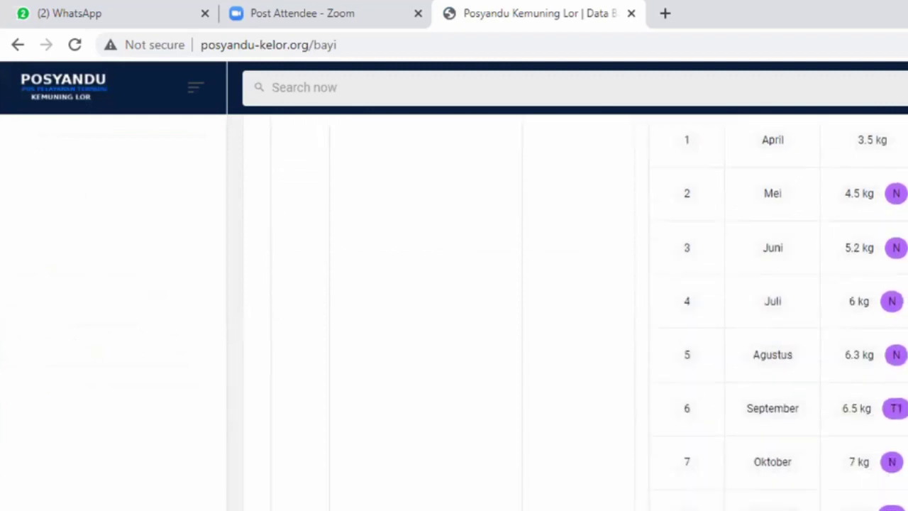
{"action": "scroll", "coordinate": [567, 312], "scroll_direction": "down", "scroll_amount": 3}
{"action": "scroll", "coordinate": [567, 312], "scroll_direction": "right", "scroll_amount": 5}
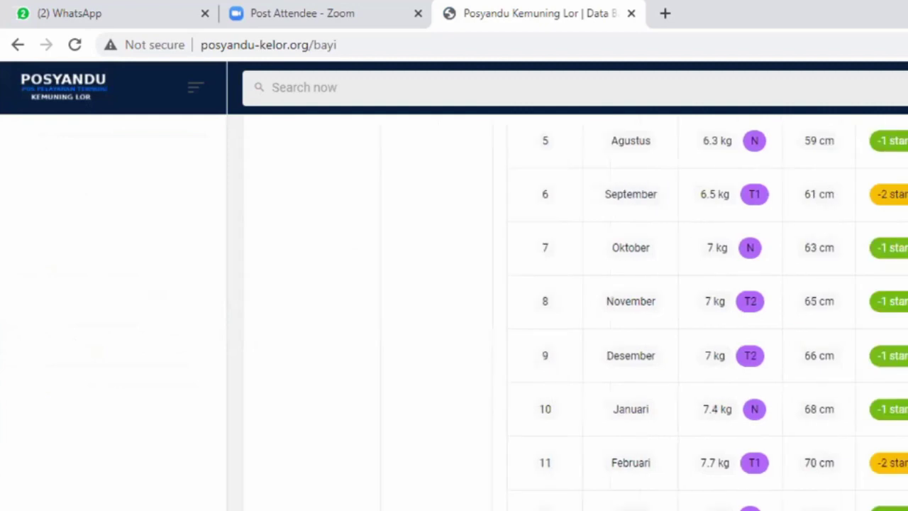
{"action": "scroll", "coordinate": [575, 319], "scroll_direction": "right", "scroll_amount": 3}
{"action": "scroll", "coordinate": [574, 319], "scroll_direction": "up", "scroll_amount": 1}
{"action": "scroll", "coordinate": [575, 319], "scroll_direction": "up", "scroll_amount": 3}
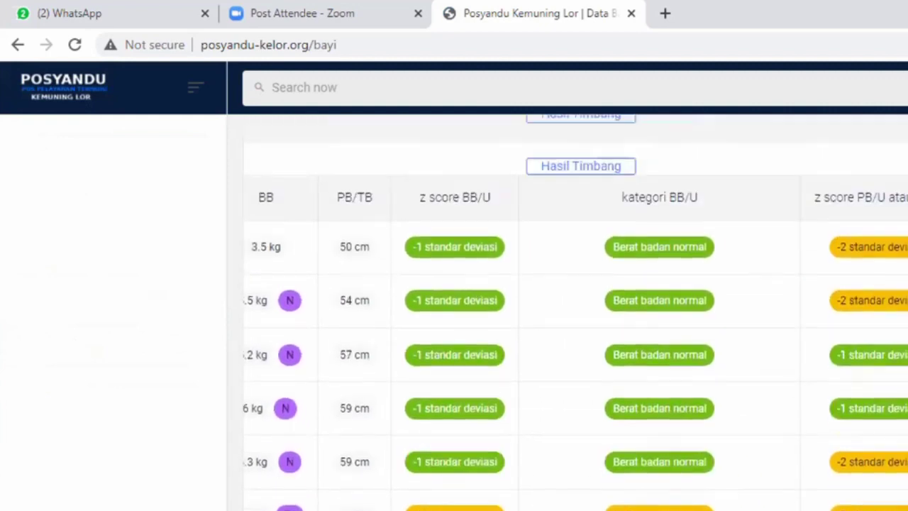
{"action": "scroll", "coordinate": [575, 319], "scroll_direction": "right", "scroll_amount": 1}
{"action": "scroll", "coordinate": [575, 319], "scroll_direction": "right", "scroll_amount": 2}
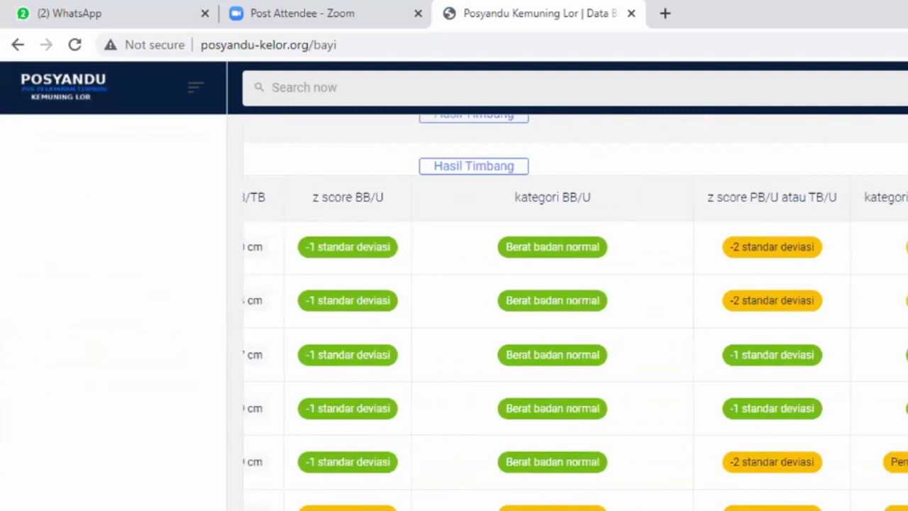
{"action": "scroll", "coordinate": [575, 319], "scroll_direction": "down", "scroll_amount": 1}
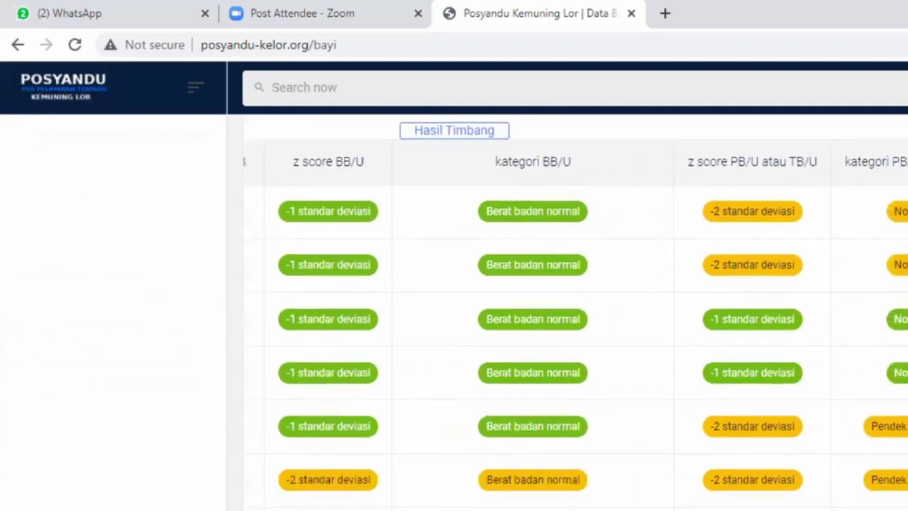
{"action": "scroll", "coordinate": [575, 319], "scroll_direction": "up", "scroll_amount": 2}
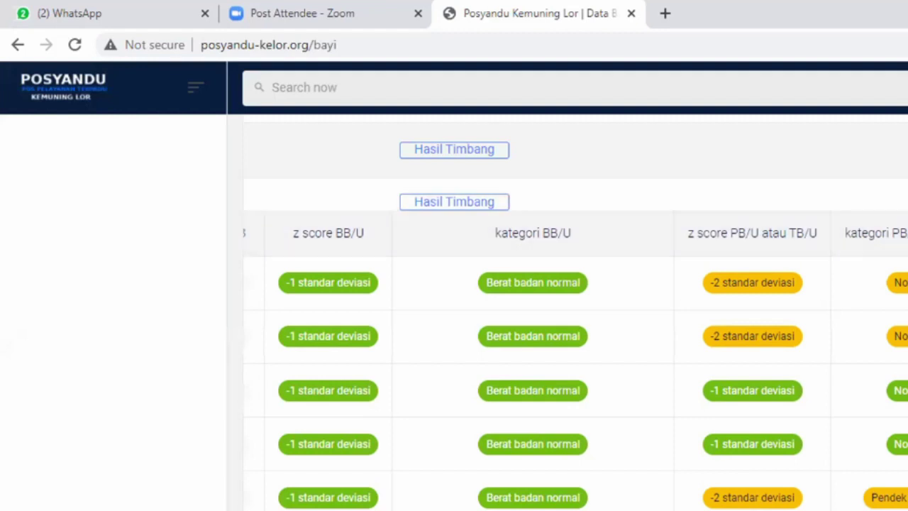
{"action": "scroll", "coordinate": [575, 312], "scroll_direction": "up", "scroll_amount": 5}
{"action": "scroll", "coordinate": [575, 313], "scroll_direction": "down", "scroll_amount": 2}
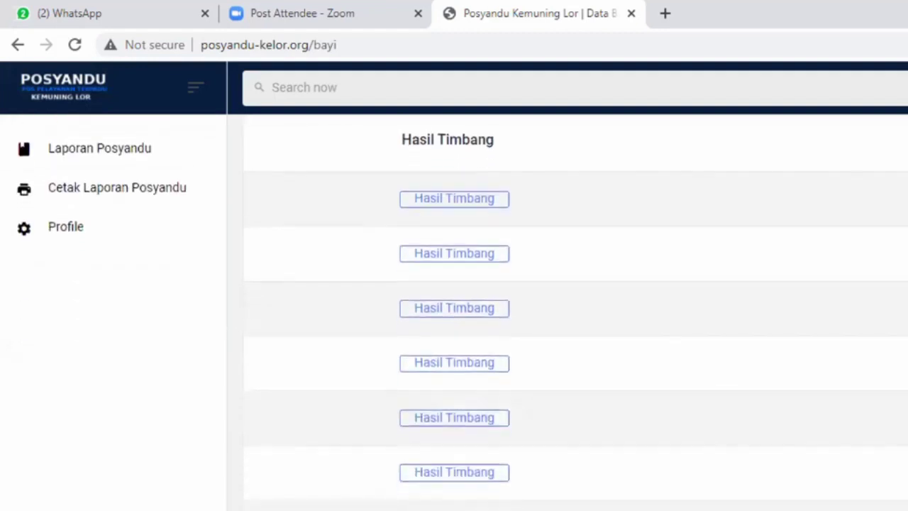
Look over the Hasil Timbang rows and the standar deviasi and berat badan categories in the expanded table.
{"action": "scroll", "coordinate": [575, 312], "scroll_direction": "down", "scroll_amount": 1}
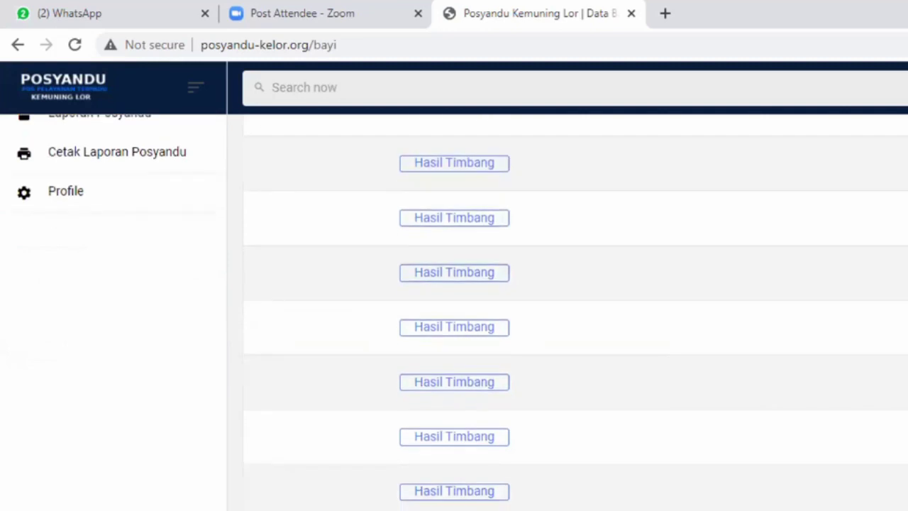
{"action": "scroll", "coordinate": [575, 312], "scroll_direction": "up", "scroll_amount": 1}
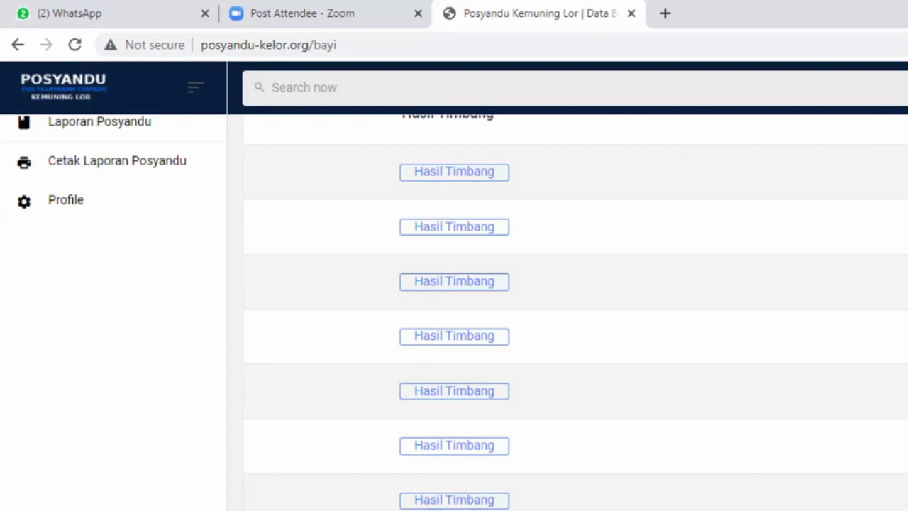
{"action": "scroll", "coordinate": [576, 313], "scroll_direction": "down", "scroll_amount": 10}
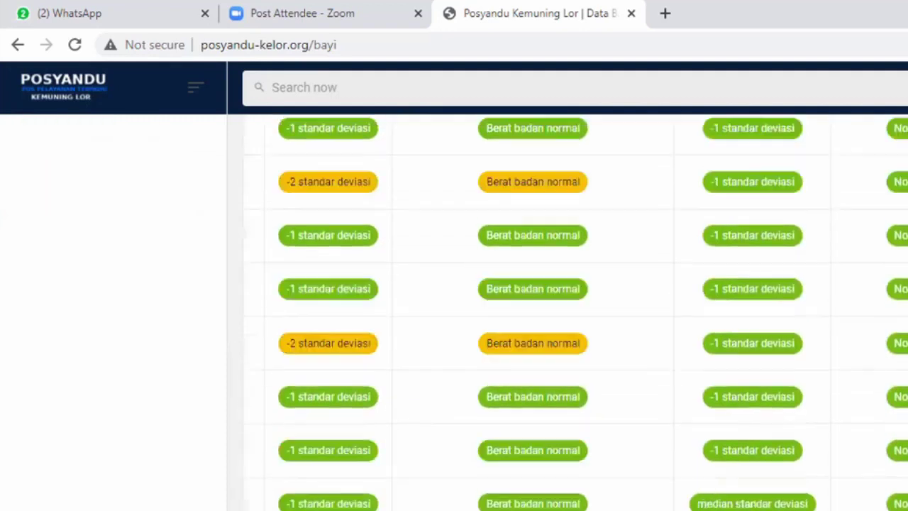
{"action": "scroll", "coordinate": [575, 314], "scroll_direction": "up", "scroll_amount": 10}
{"action": "scroll", "coordinate": [575, 314], "scroll_direction": "down", "scroll_amount": 3}
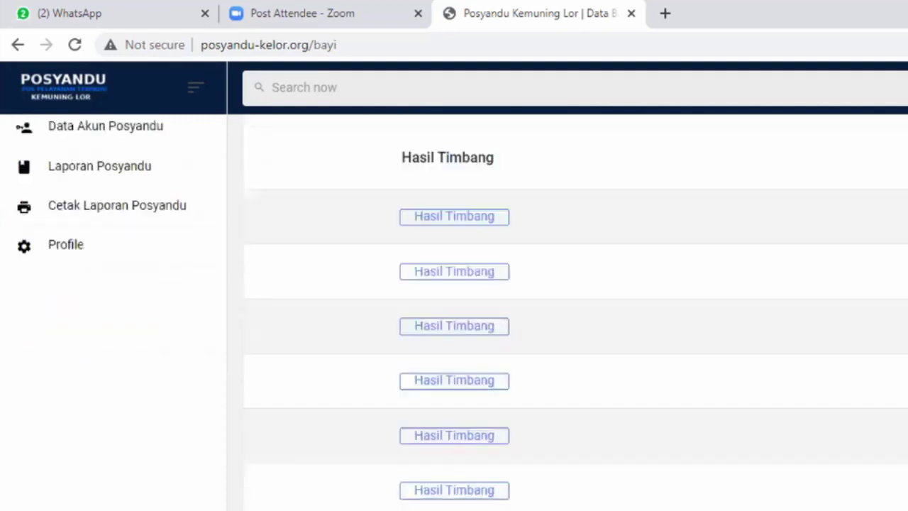
{"action": "scroll", "coordinate": [576, 314], "scroll_direction": "down", "scroll_amount": 1}
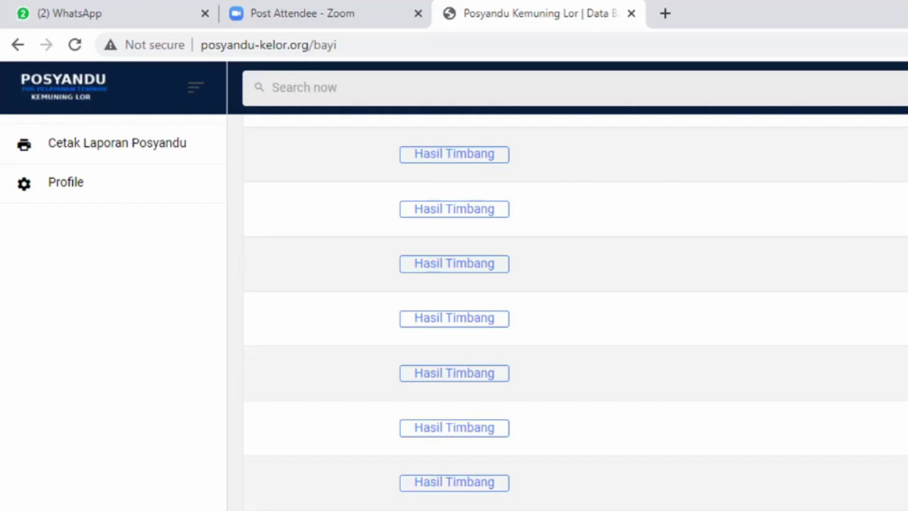
{"action": "scroll", "coordinate": [567, 312], "scroll_direction": "up", "scroll_amount": 3}
{"action": "scroll", "coordinate": [568, 313], "scroll_direction": "down", "scroll_amount": 4}
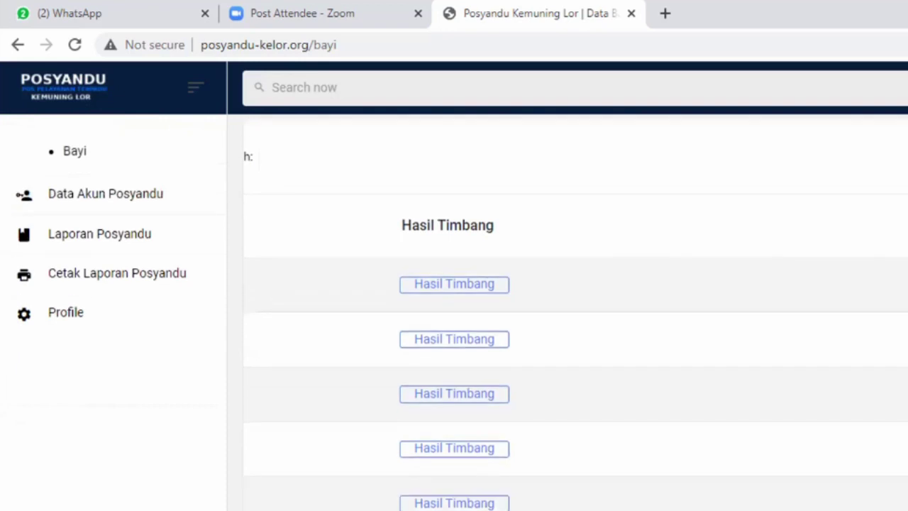
{"action": "scroll", "coordinate": [568, 312], "scroll_direction": "down", "scroll_amount": 2}
{"action": "scroll", "coordinate": [567, 312], "scroll_direction": "up", "scroll_amount": 5}
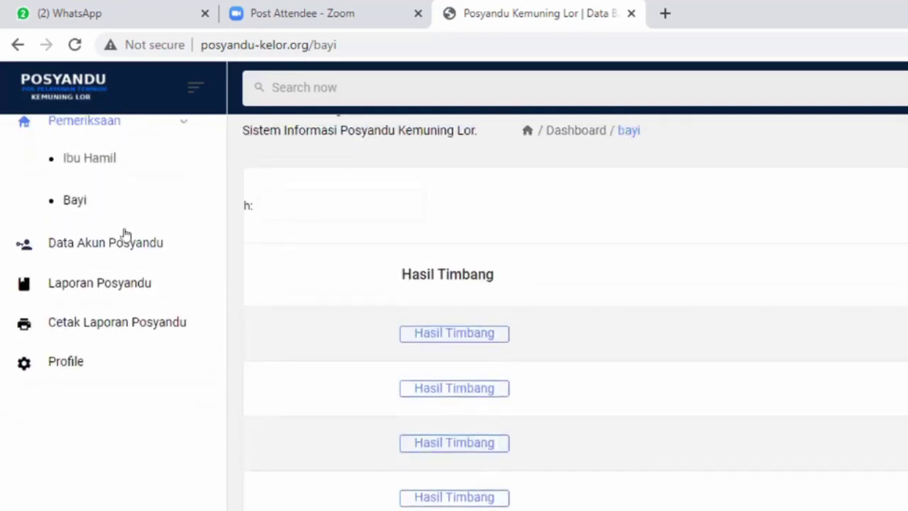
Open a blank form for a new baby from the Bayi records, at its Data Bayi section.
{"action": "left_click", "coordinate": [93, 207]}
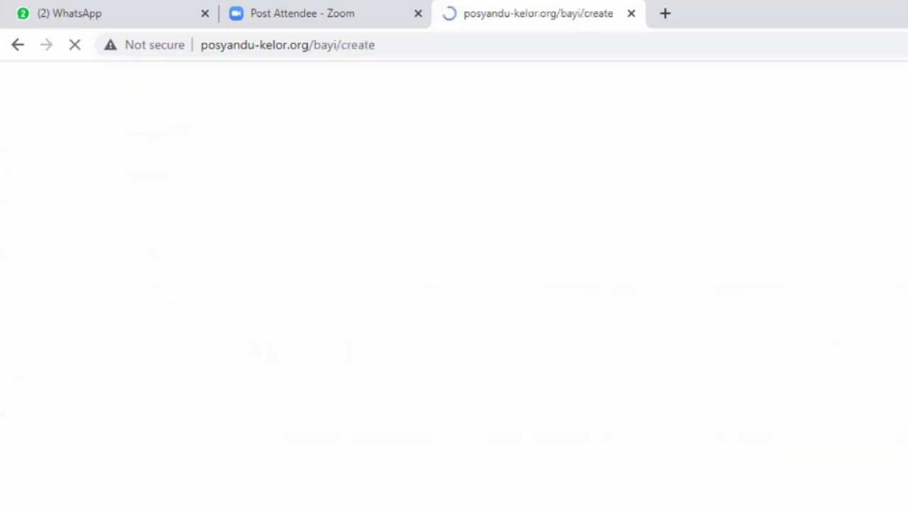
{"action": "scroll", "coordinate": [811, 338], "scroll_direction": "down", "scroll_amount": 5}
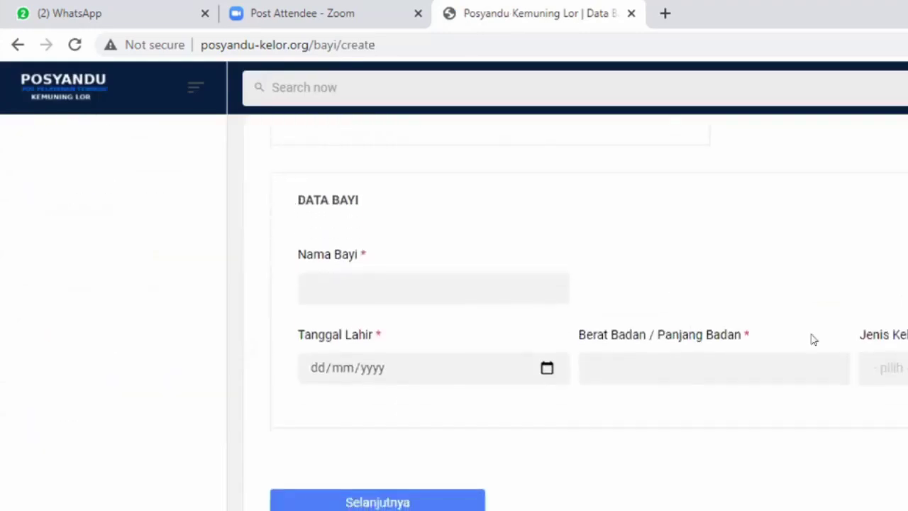
Try 3 as the Berat Badan / Panjang Badan, clear it, and try to continue with the form blank.
{"action": "left_click", "coordinate": [598, 360]}
{"action": "type", "text": "3"}
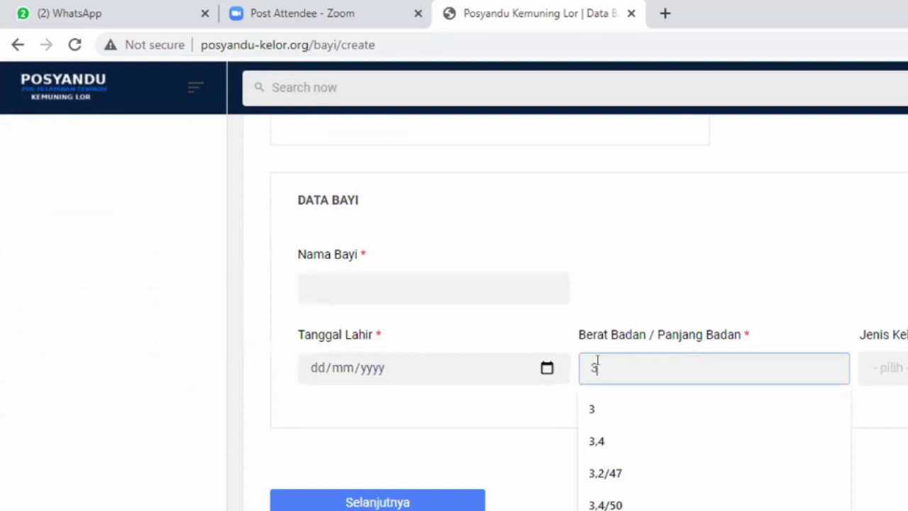
{"action": "left_click", "coordinate": [885, 471]}
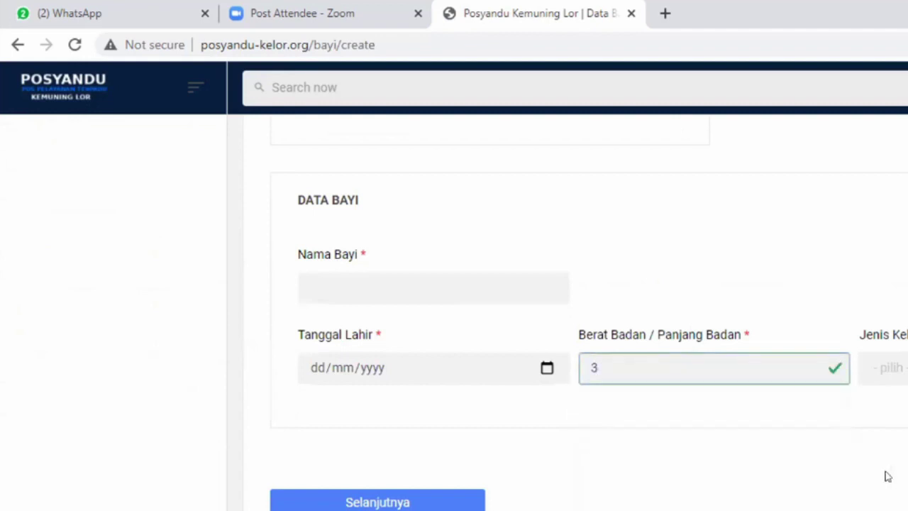
{"action": "left_click", "coordinate": [620, 364]}
{"action": "key", "text": "BackSpace"}
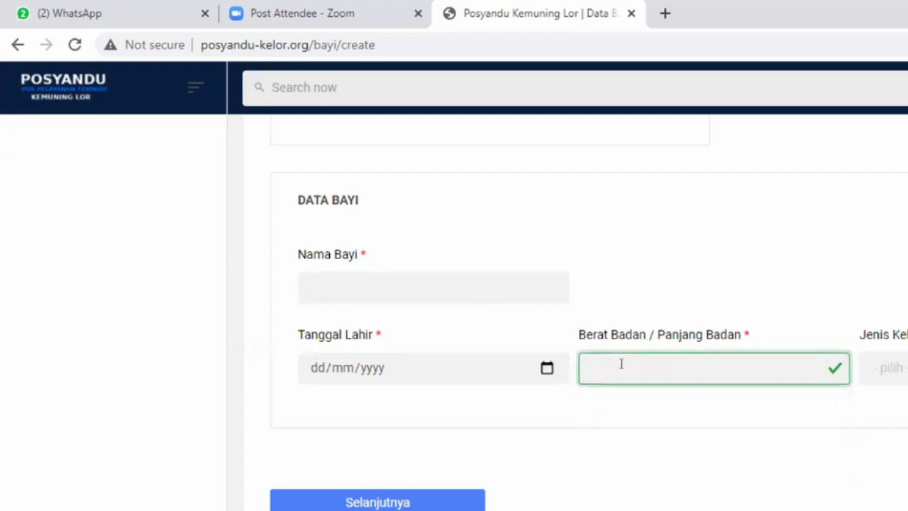
{"action": "left_click", "coordinate": [393, 503]}
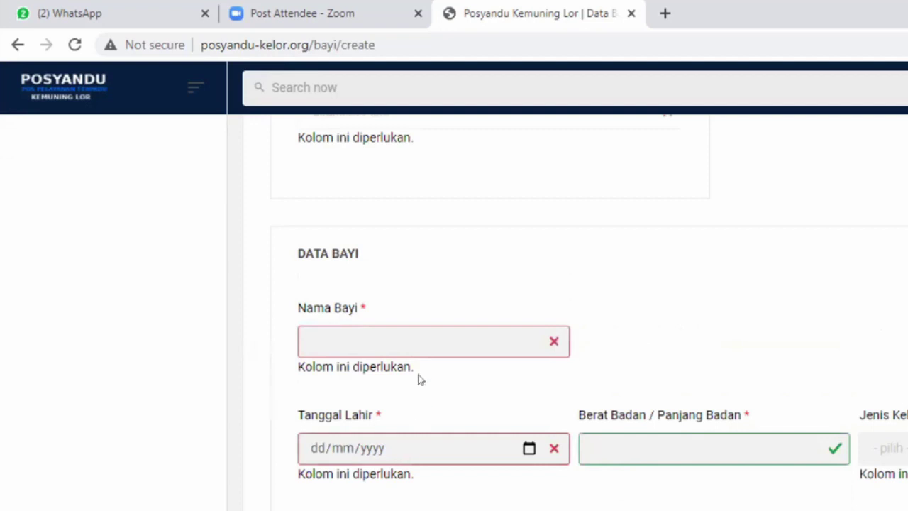
Enter the baby's name and date of birth in the Nama Bayi and Tanggal Lahir fields.
{"action": "left_click", "coordinate": [409, 339]}
{"action": "type", "text": "Bayu"}
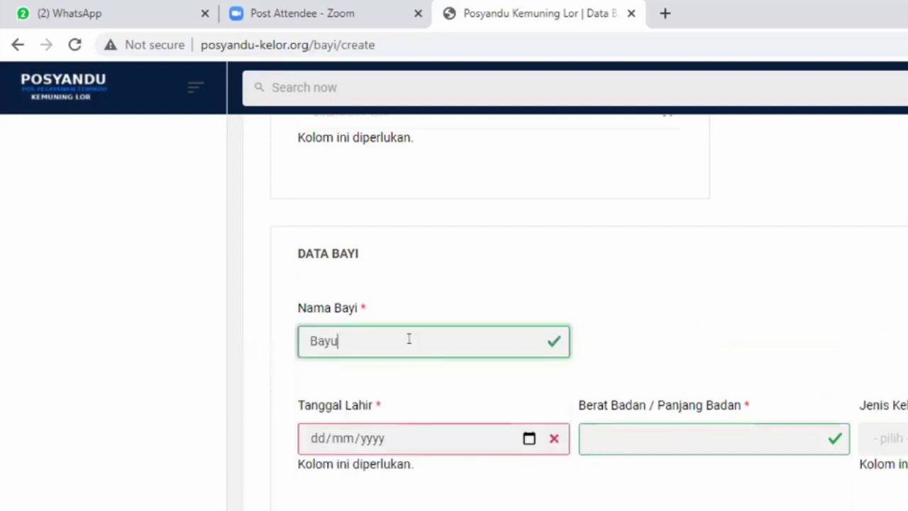
{"action": "left_click", "coordinate": [315, 441]}
{"action": "type", "text": "30/"}
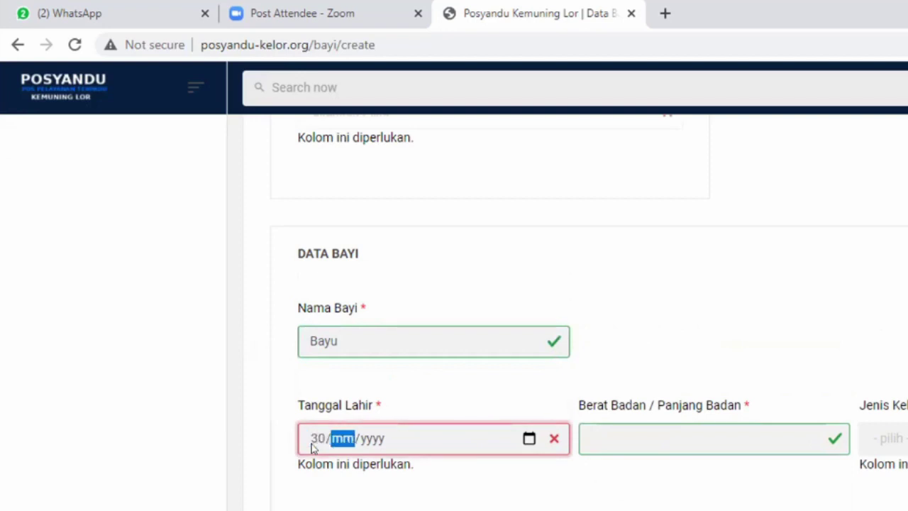
{"action": "type", "text": "08/"}
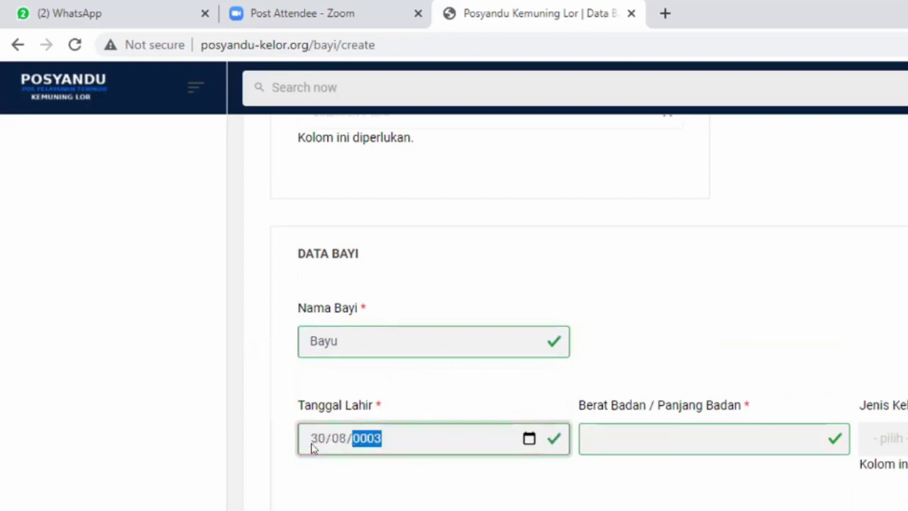
{"action": "type", "text": "2021"}
Set Berat Badan / Panjang Badan to 3 and Jenis Kelamin to Laki-Laki, and try to continue to the following page.
{"action": "left_click_drag", "start_coordinate": [756, 405], "coordinate": [659, 439]}
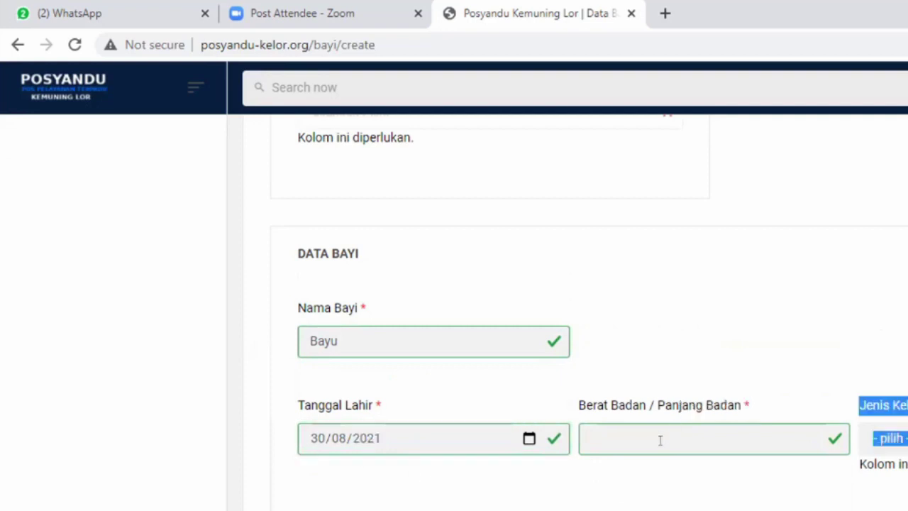
{"action": "left_click", "coordinate": [659, 440]}
{"action": "type", "text": "3"}
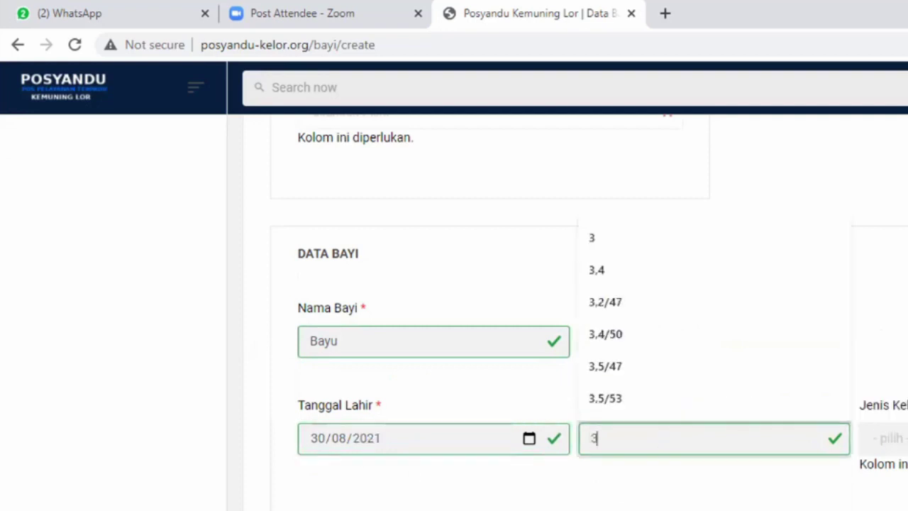
{"action": "key", "text": "ctrl+a"}
{"action": "scroll", "coordinate": [438, 449], "scroll_direction": "down", "scroll_amount": 2}
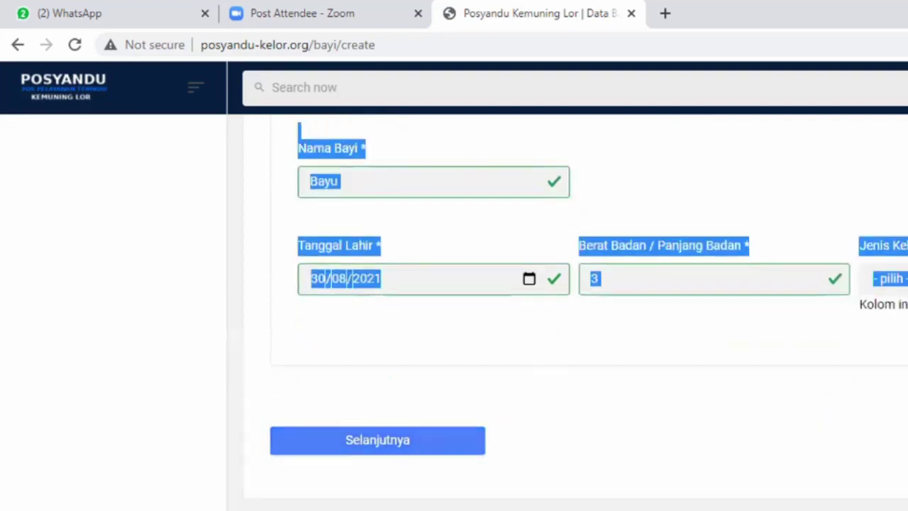
{"action": "left_click", "coordinate": [887, 278]}
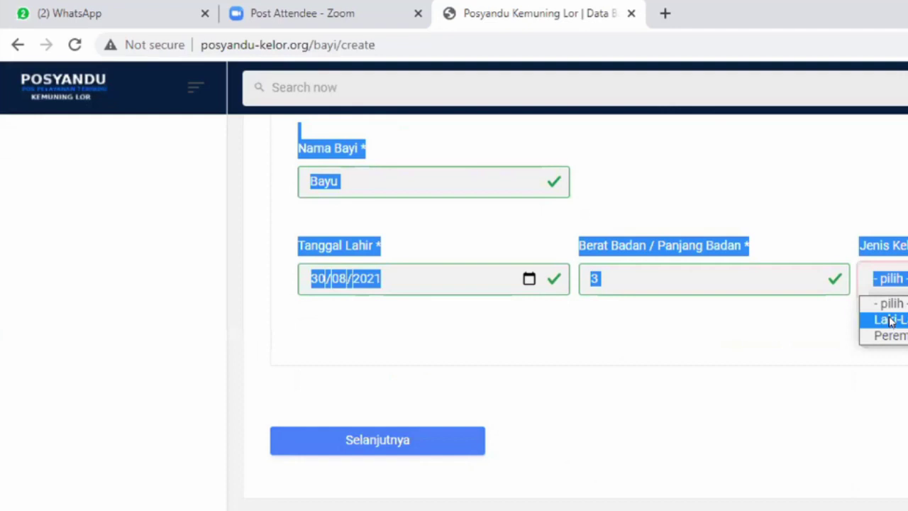
{"action": "left_click", "coordinate": [891, 320]}
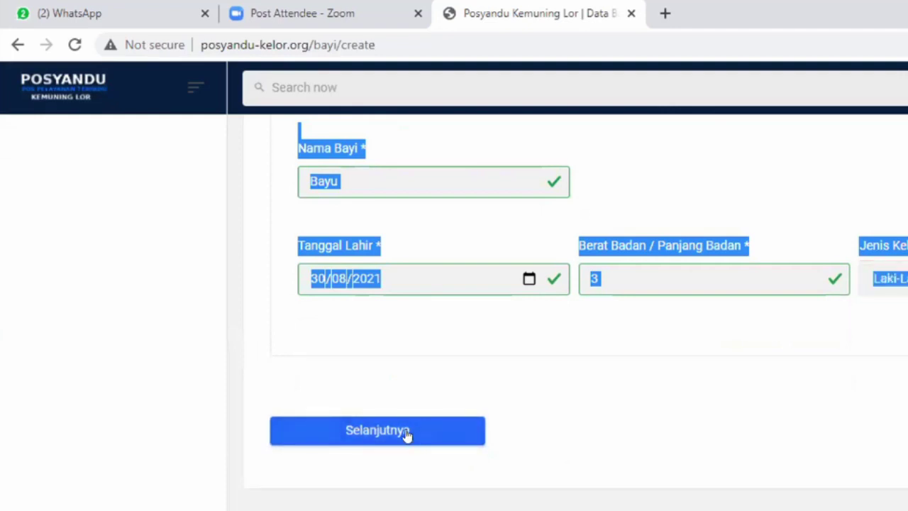
{"action": "left_click", "coordinate": [505, 377]}
{"action": "left_click", "coordinate": [380, 434]}
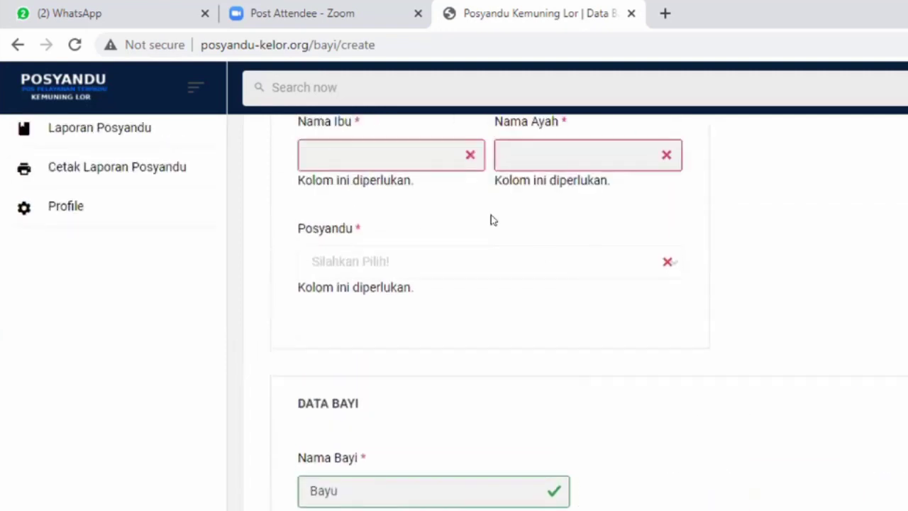
Enter the mother's and father's names, choose Posyandu Manggis 18, and continue to Hasil Penimbangan.
{"action": "left_click", "coordinate": [437, 151]}
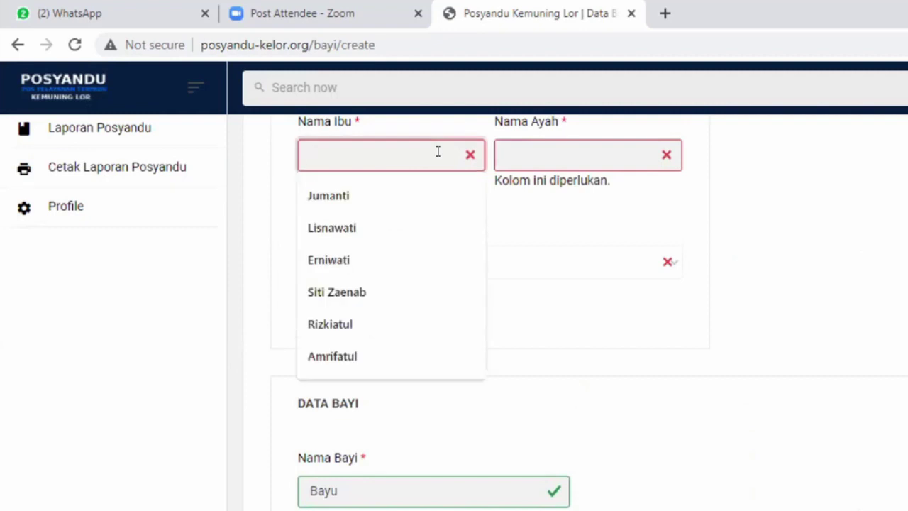
{"action": "type", "text": "Ern"}
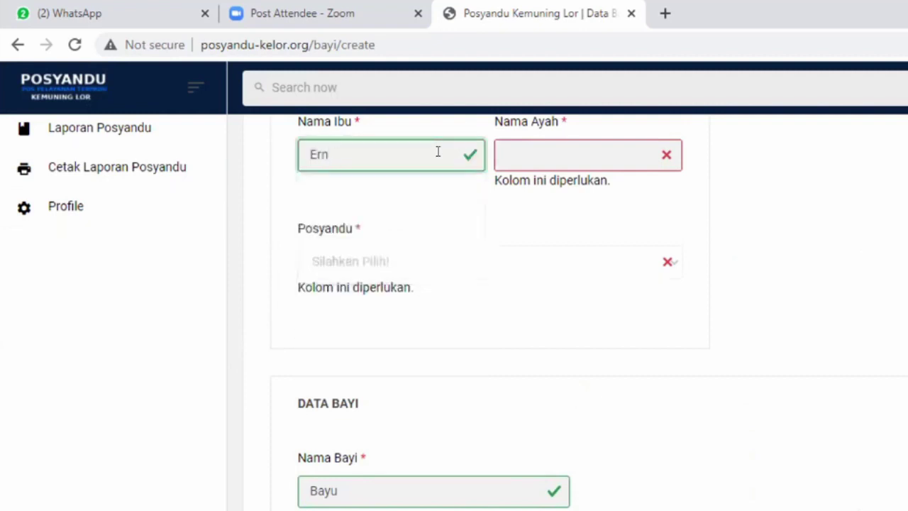
{"action": "type", "text": "i"}
{"action": "left_click", "coordinate": [517, 147]}
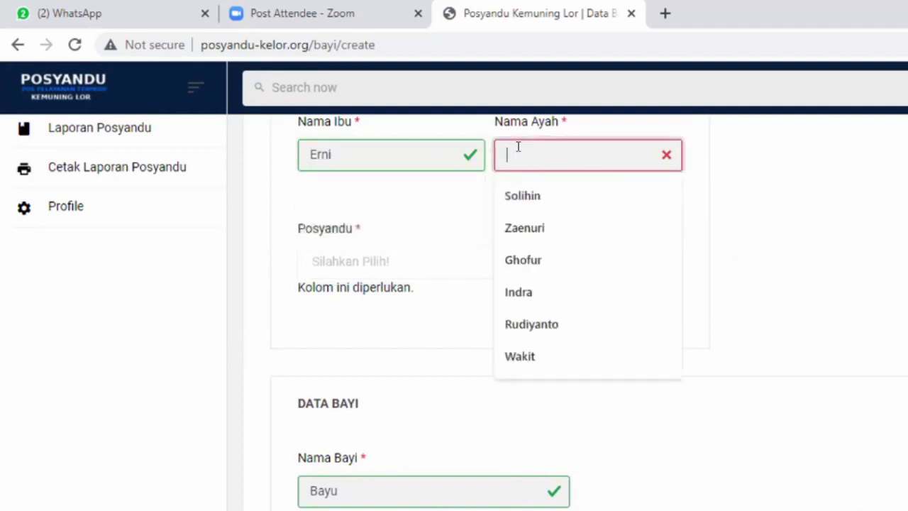
{"action": "type", "text": "Yusuf"}
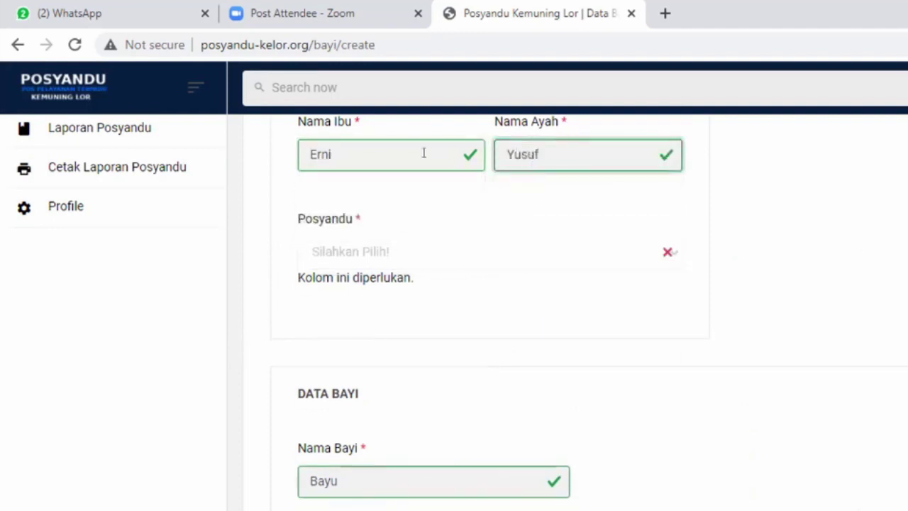
{"action": "left_click", "coordinate": [419, 253]}
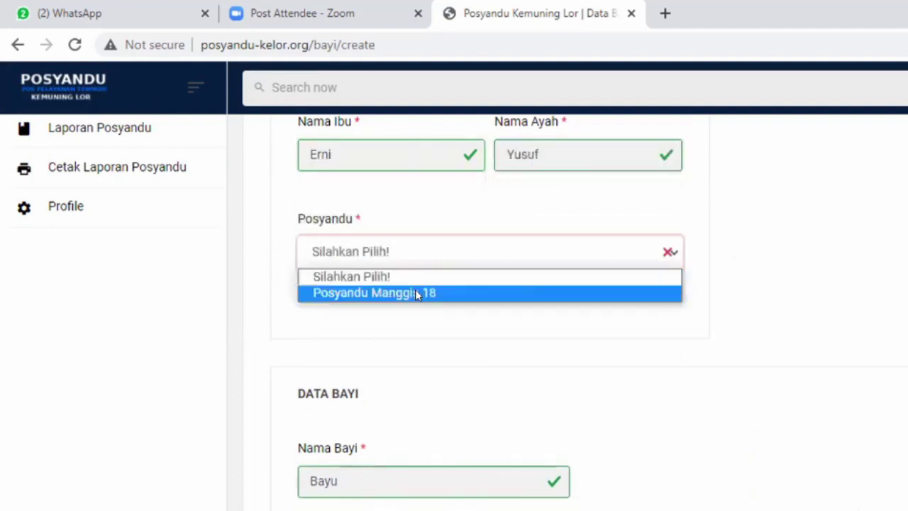
{"action": "left_click", "coordinate": [417, 293]}
{"action": "scroll", "coordinate": [497, 379], "scroll_direction": "down", "scroll_amount": 4}
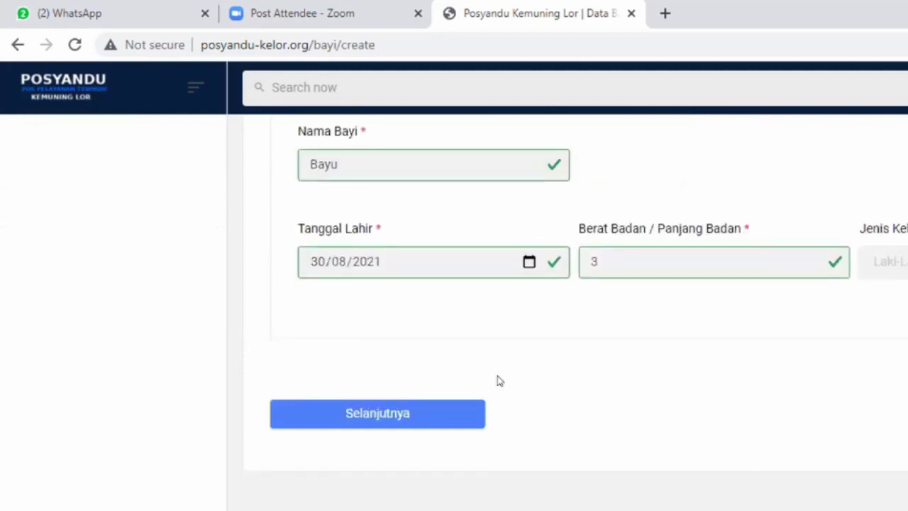
{"action": "left_click", "coordinate": [435, 413]}
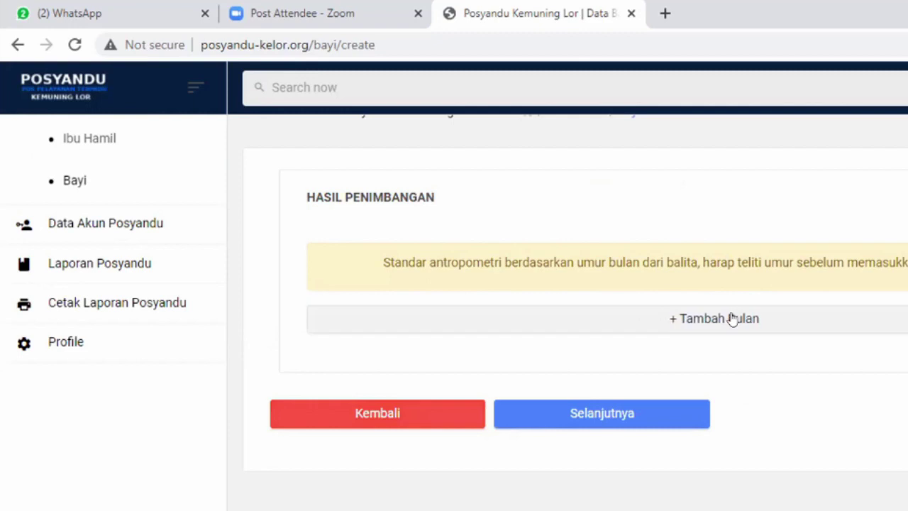
Add a Januari weighing entry to the new baby's Hasil Penimbangan.
{"action": "left_click", "coordinate": [699, 323]}
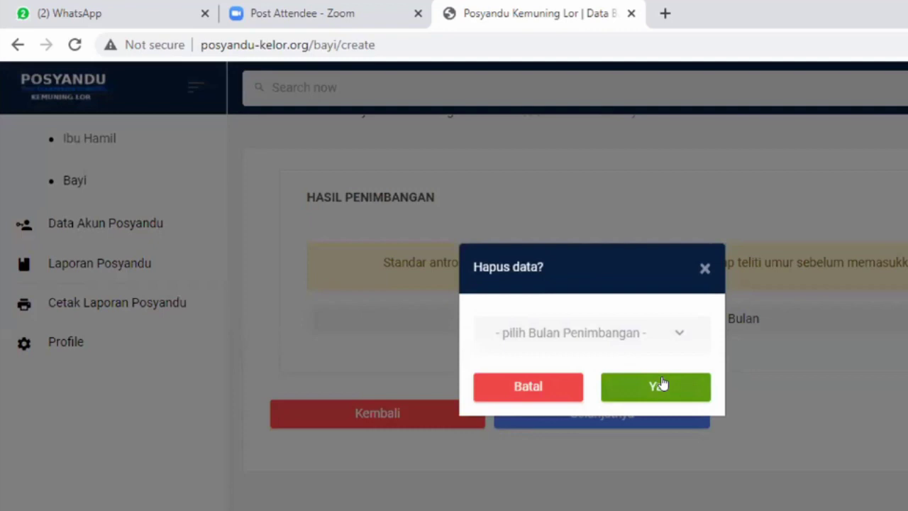
{"action": "left_click", "coordinate": [617, 336]}
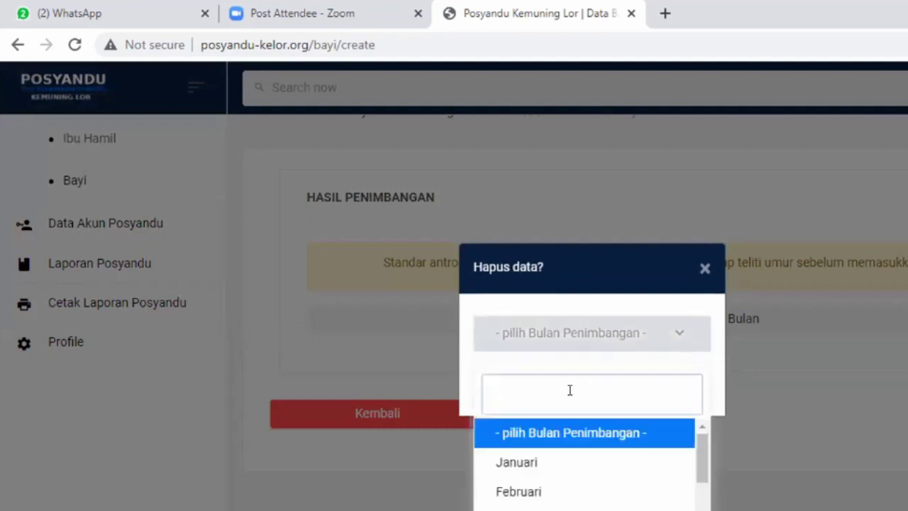
{"action": "left_click", "coordinate": [543, 464]}
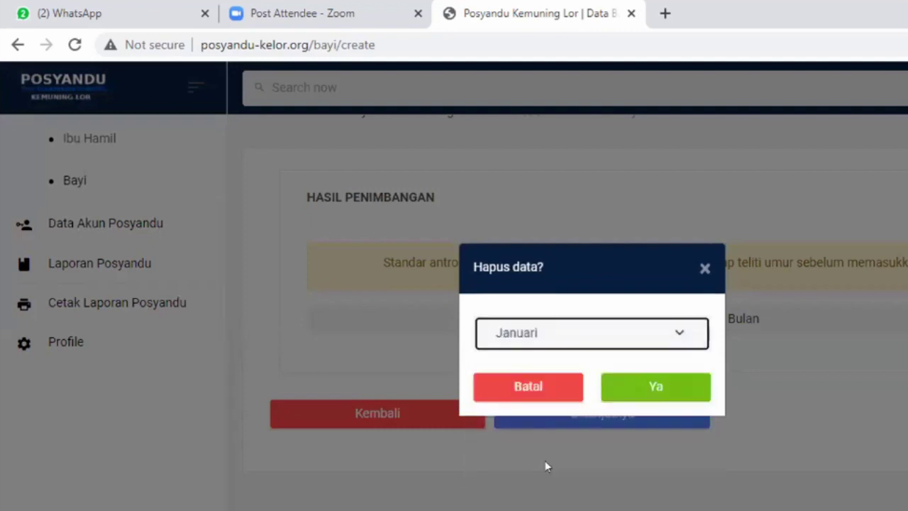
{"action": "left_click", "coordinate": [678, 396]}
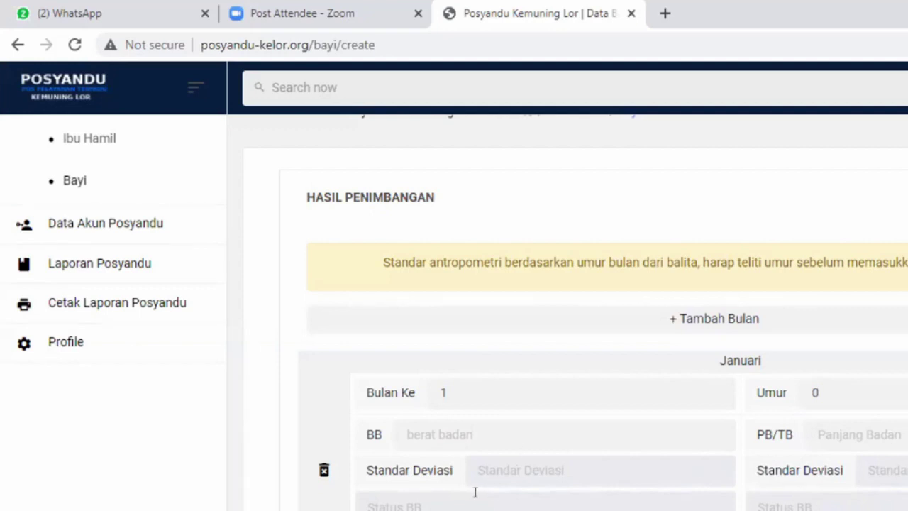
Leave the new baby's unsaved form and return to the Data Bayi list.
{"action": "scroll", "coordinate": [567, 313], "scroll_direction": "up", "scroll_amount": 1}
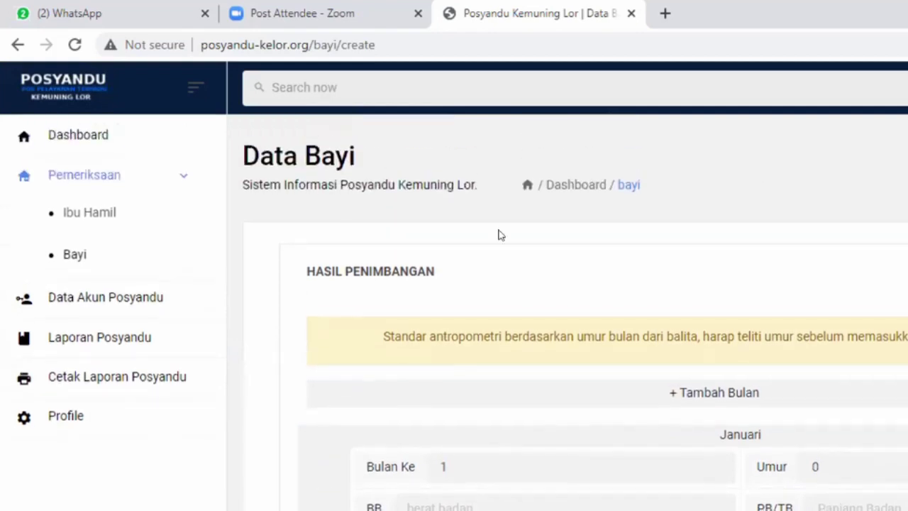
{"action": "left_click", "coordinate": [103, 262]}
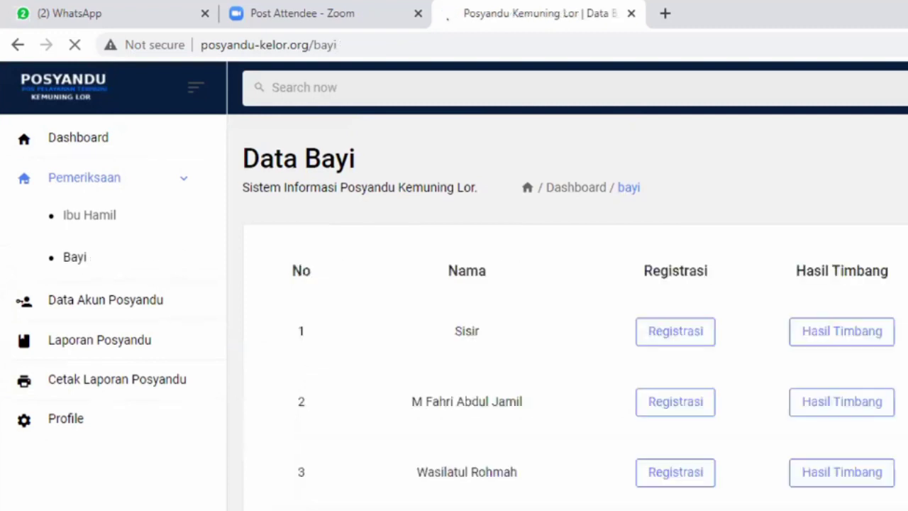
Open the detail record of baby number 19 in the Data Bayi list and examine its Hasil Timbang Bulanan and registration data.
{"action": "scroll", "coordinate": [575, 312], "scroll_direction": "down", "scroll_amount": 7}
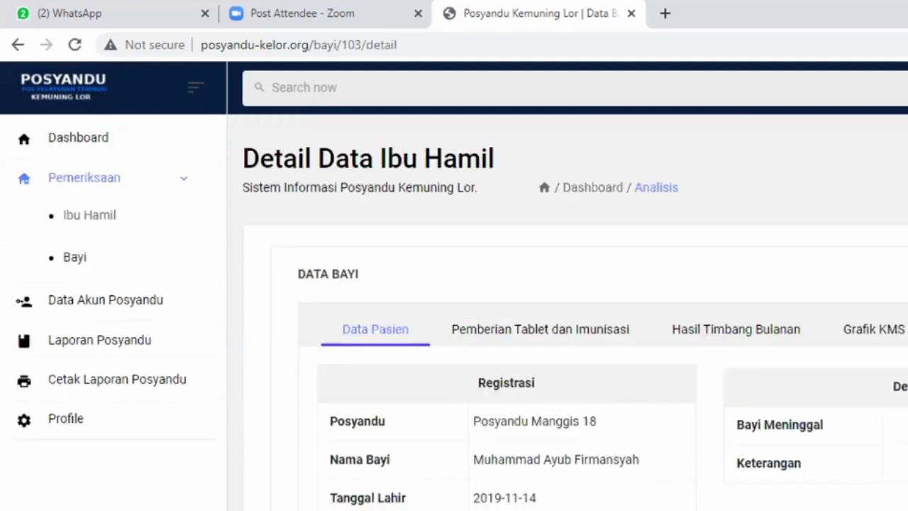
{"action": "left_click", "coordinate": [777, 339]}
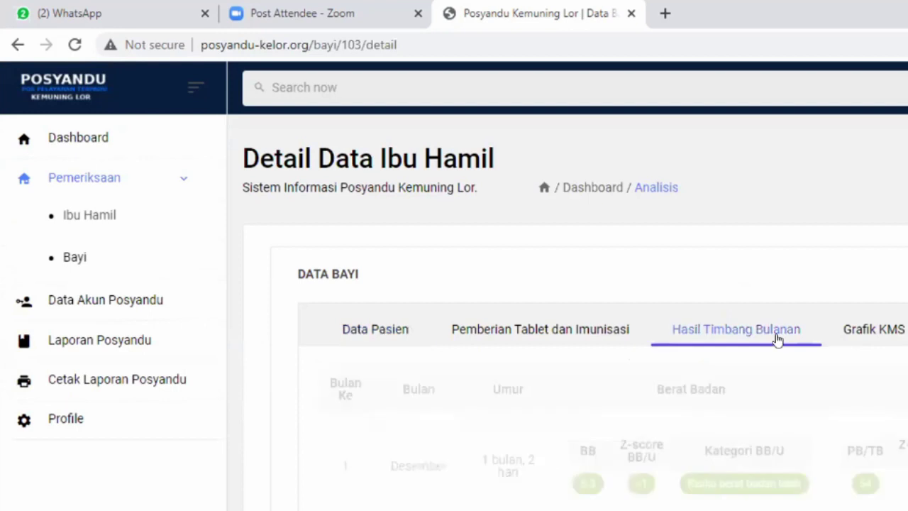
{"action": "scroll", "coordinate": [568, 312], "scroll_direction": "down", "scroll_amount": 13}
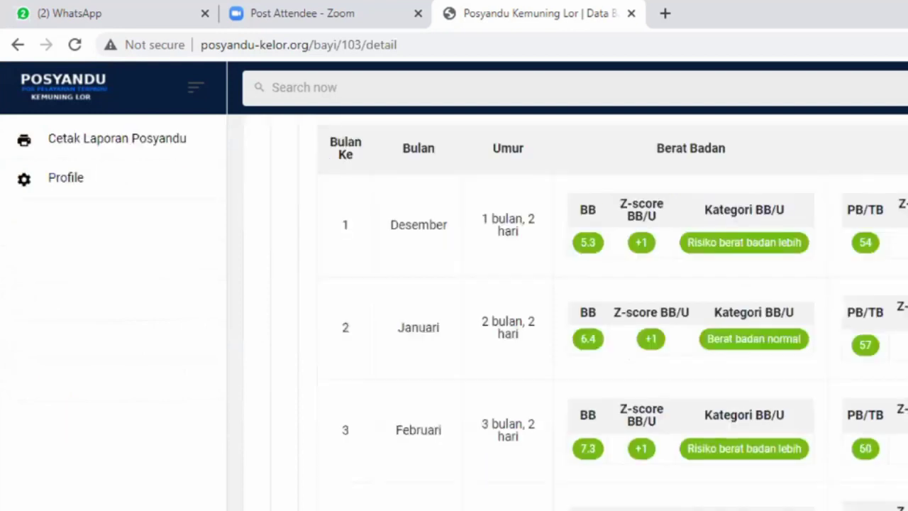
{"action": "scroll", "coordinate": [567, 312], "scroll_direction": "down", "scroll_amount": 4}
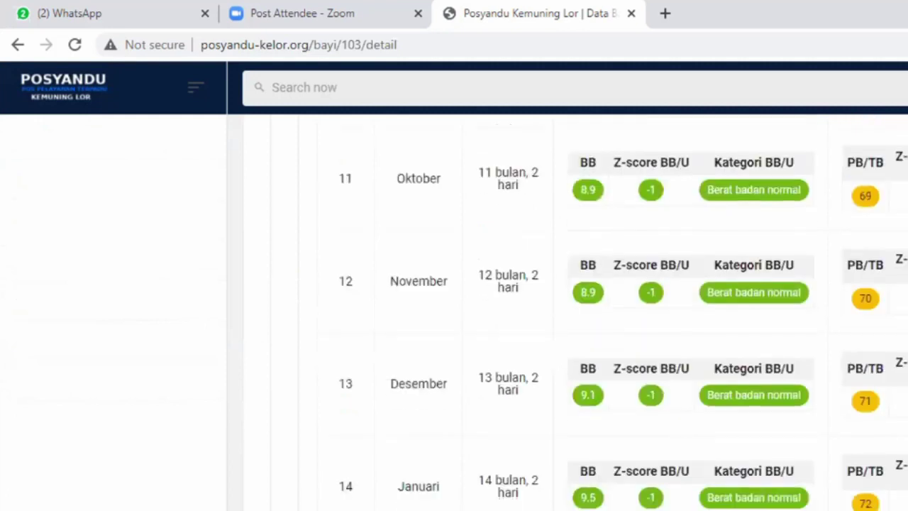
{"action": "scroll", "coordinate": [567, 313], "scroll_direction": "down", "scroll_amount": 4}
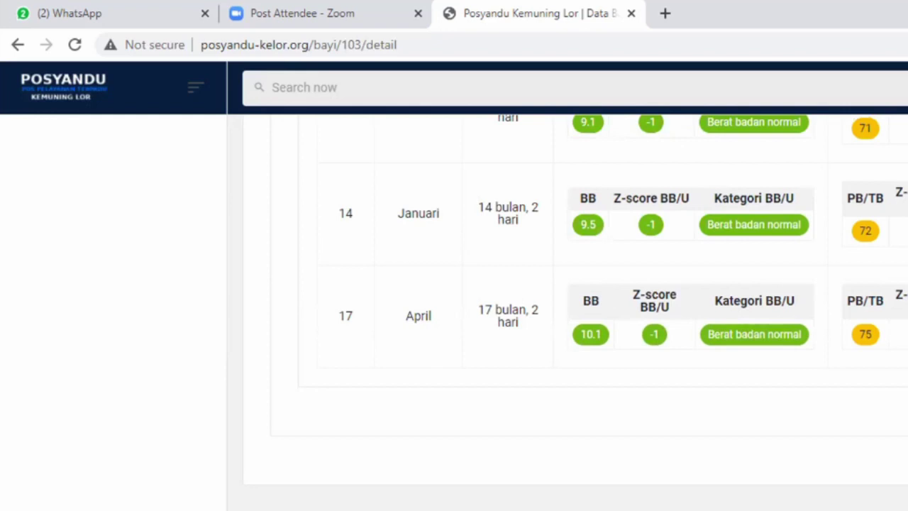
{"action": "scroll", "coordinate": [568, 312], "scroll_direction": "up", "scroll_amount": 2}
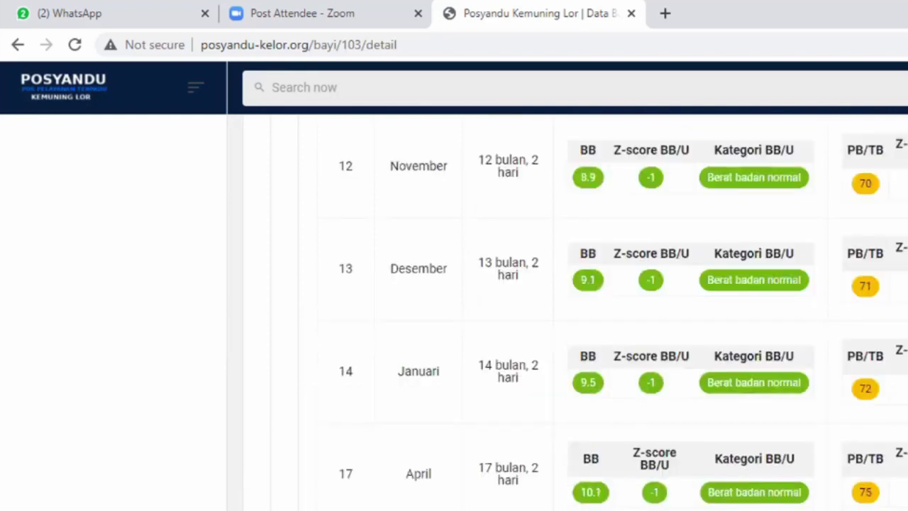
{"action": "scroll", "coordinate": [567, 313], "scroll_direction": "up", "scroll_amount": 5}
{"action": "scroll", "coordinate": [568, 312], "scroll_direction": "up", "scroll_amount": 5}
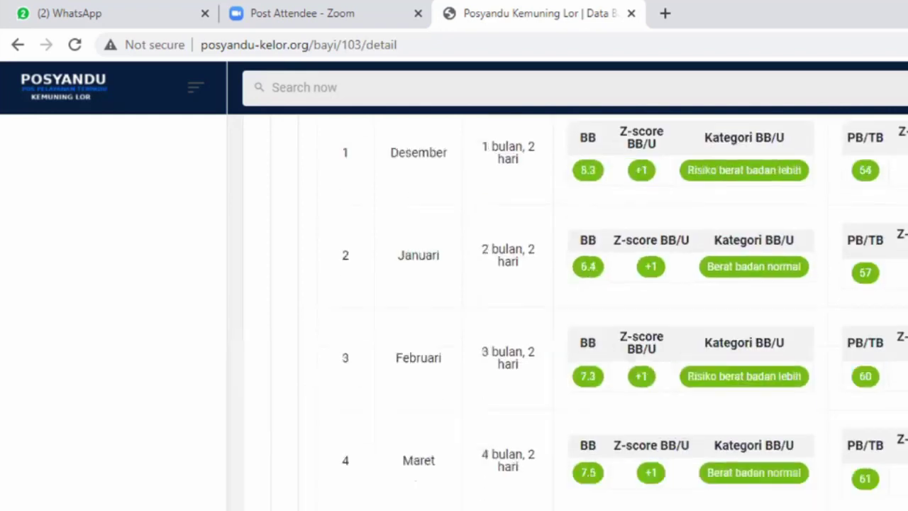
{"action": "scroll", "coordinate": [567, 312], "scroll_direction": "up", "scroll_amount": 3}
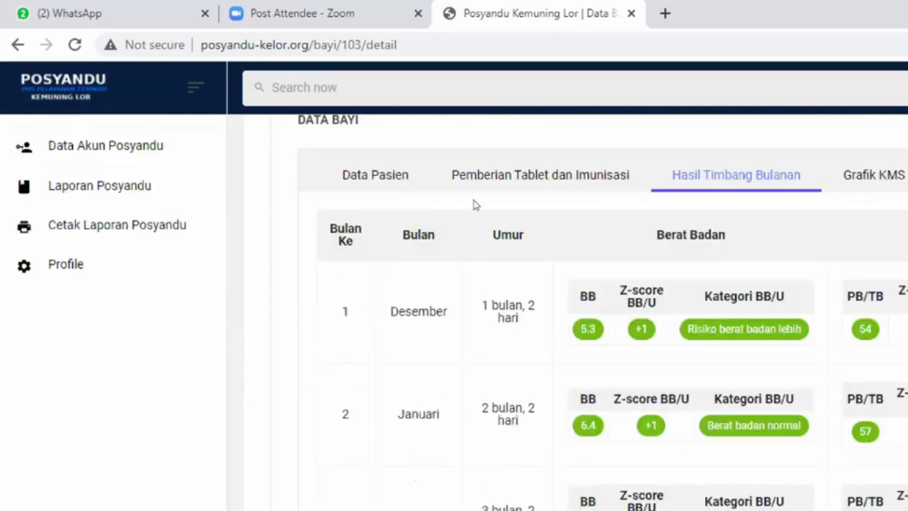
{"action": "left_click", "coordinate": [381, 167]}
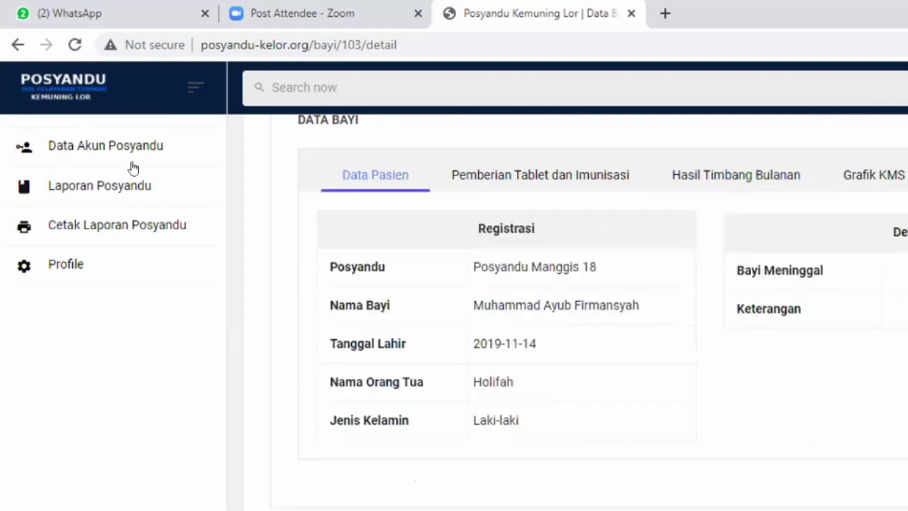
Return to the Data Bayi list and examine the Hasil Timbang table of baby number 18, including its z-scores and weight categories.
{"action": "left_click", "coordinate": [14, 45]}
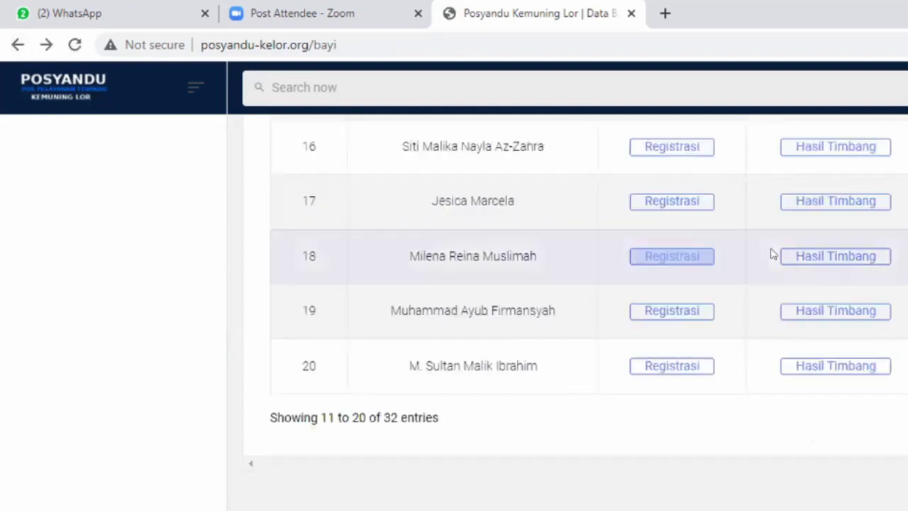
{"action": "left_click", "coordinate": [859, 258]}
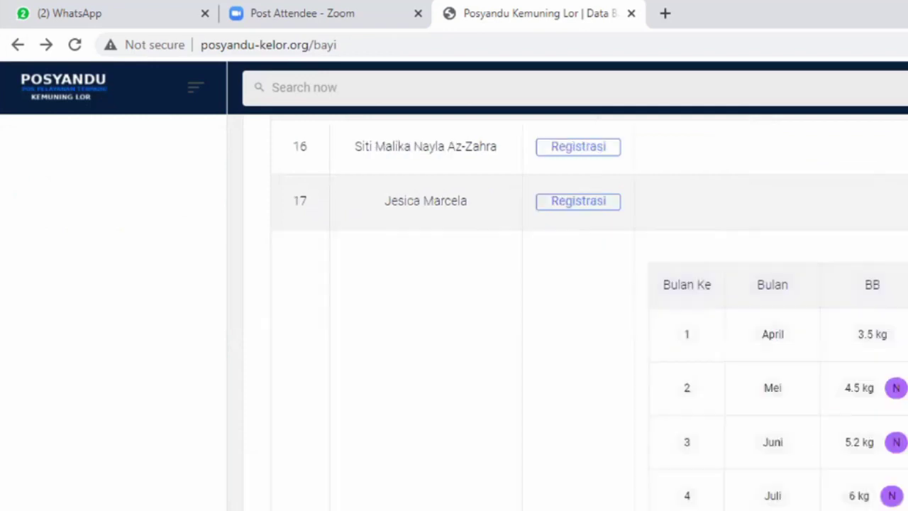
{"action": "scroll", "coordinate": [568, 312], "scroll_direction": "right", "scroll_amount": 2}
{"action": "scroll", "coordinate": [568, 312], "scroll_direction": "right", "scroll_amount": 5}
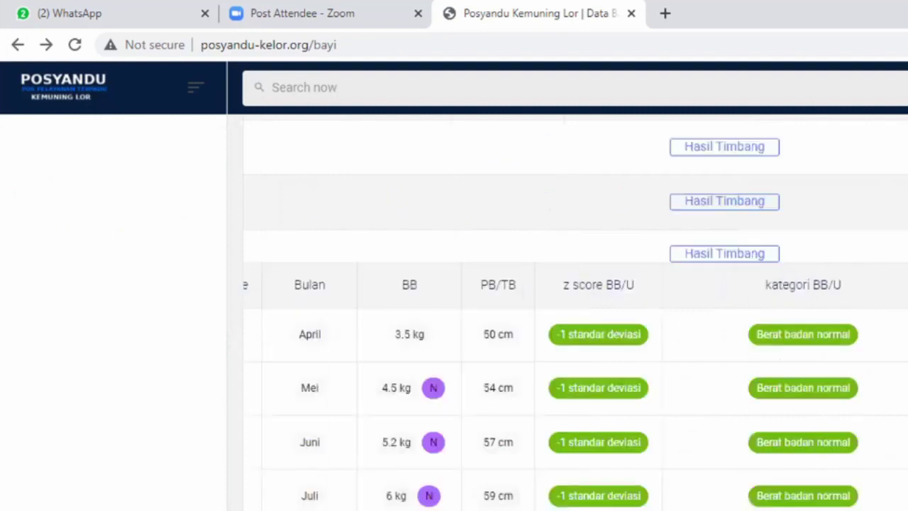
{"action": "scroll", "coordinate": [568, 313], "scroll_direction": "right", "scroll_amount": 1}
{"action": "scroll", "coordinate": [567, 312], "scroll_direction": "right", "scroll_amount": 3}
{"action": "scroll", "coordinate": [567, 312], "scroll_direction": "down", "scroll_amount": 1}
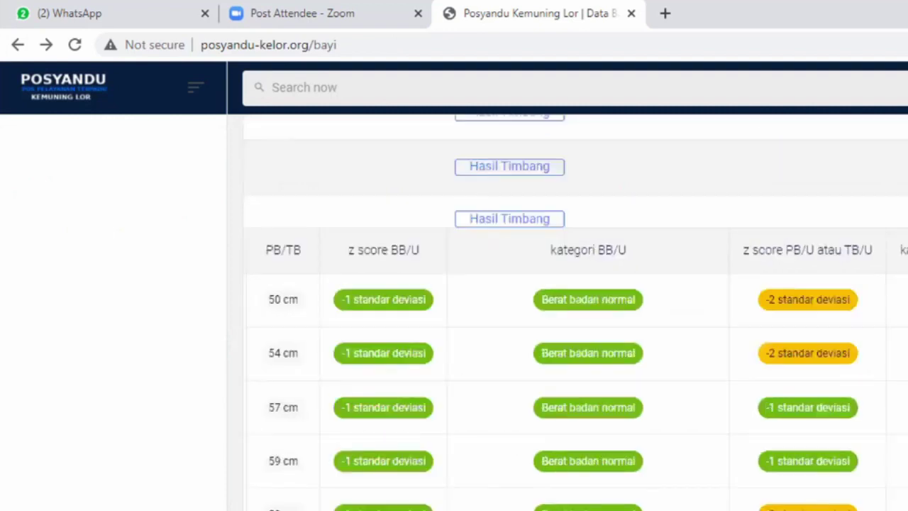
{"action": "scroll", "coordinate": [568, 312], "scroll_direction": "down", "scroll_amount": 5}
{"action": "scroll", "coordinate": [567, 312], "scroll_direction": "down", "scroll_amount": 2}
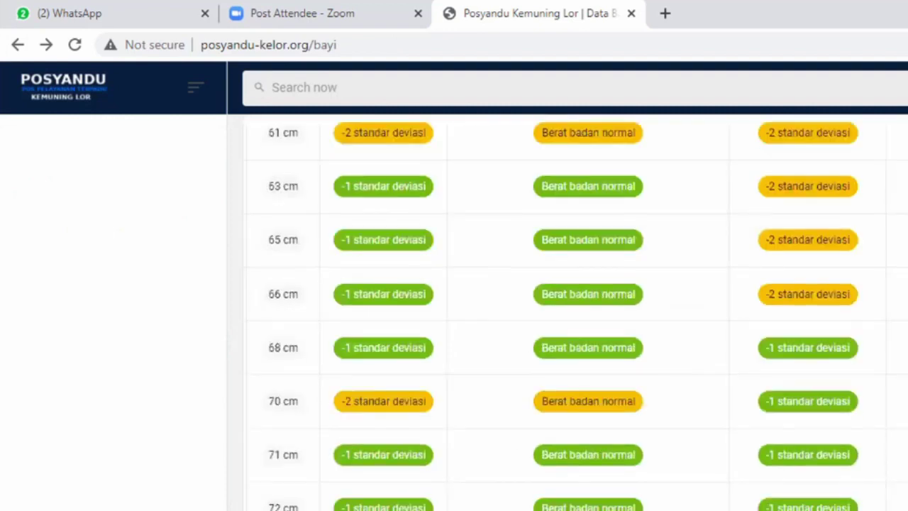
{"action": "scroll", "coordinate": [568, 312], "scroll_direction": "down", "scroll_amount": 6}
{"action": "scroll", "coordinate": [567, 312], "scroll_direction": "down", "scroll_amount": 3}
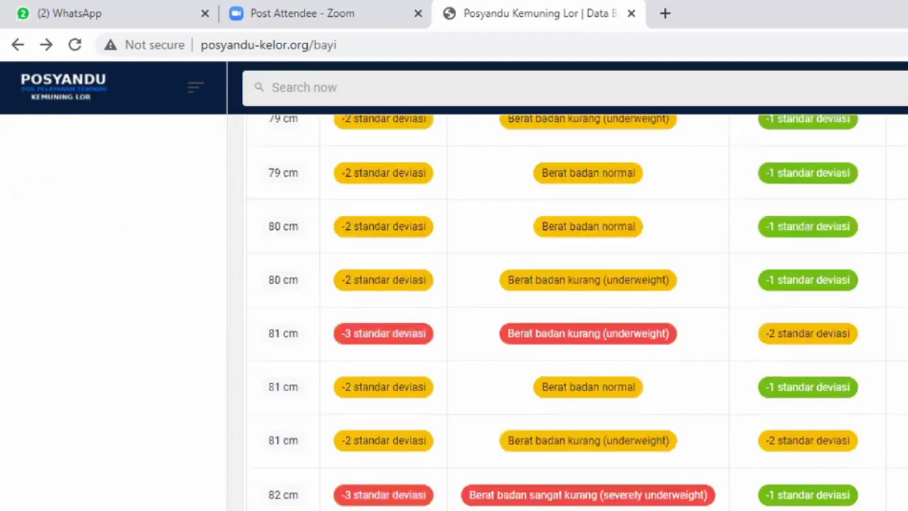
{"action": "scroll", "coordinate": [578, 351], "scroll_direction": "down", "scroll_amount": 2}
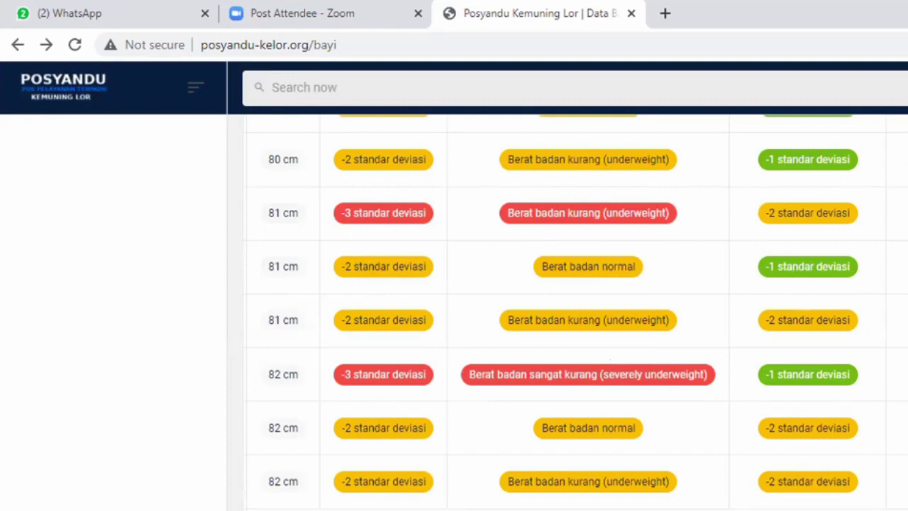
{"action": "scroll", "coordinate": [567, 312], "scroll_direction": "up", "scroll_amount": 10}
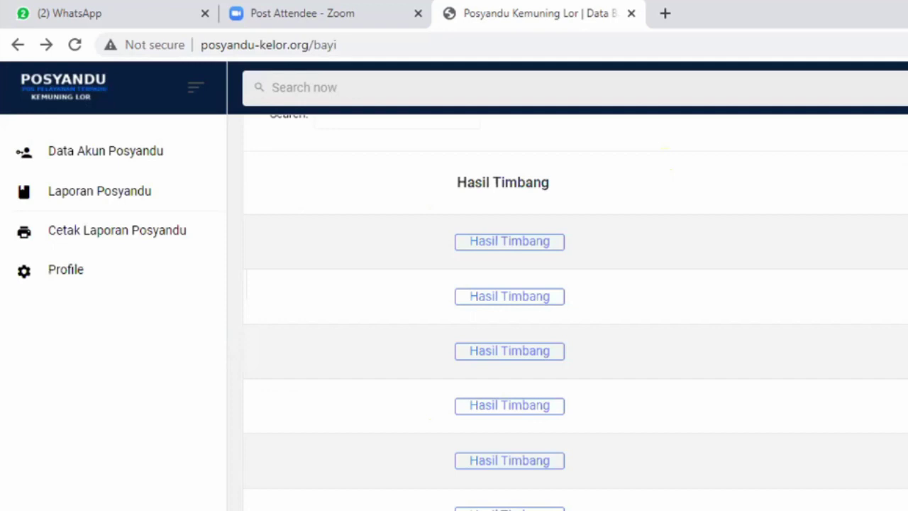
{"action": "scroll", "coordinate": [567, 312], "scroll_direction": "down", "scroll_amount": 1}
{"action": "scroll", "coordinate": [714, 181], "scroll_direction": "up", "scroll_amount": 3}
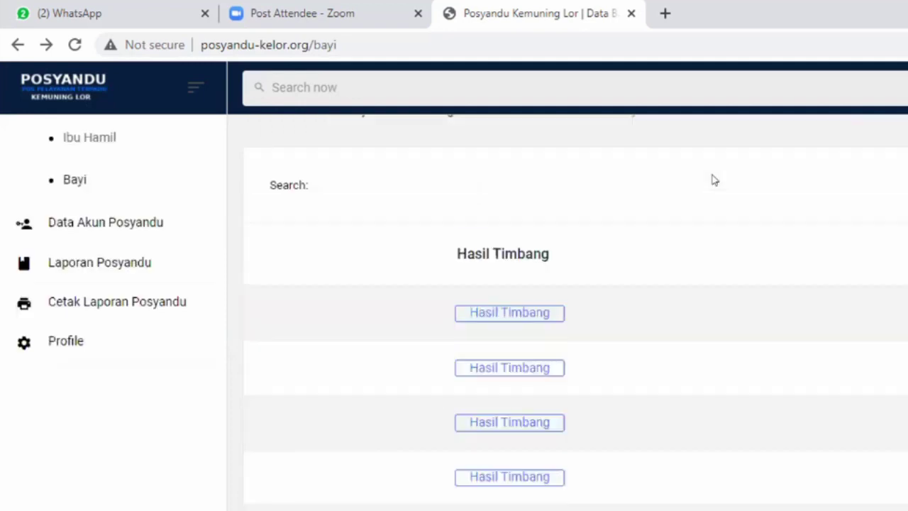
Leave the Data Bayi pages and open the Cetak Laporan Posyandu report form.
{"action": "left_click", "coordinate": [14, 46]}
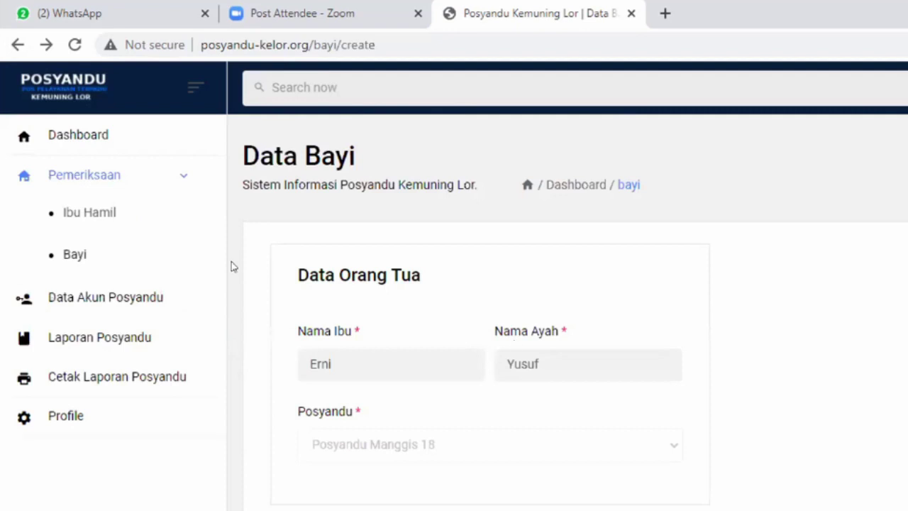
{"action": "left_click", "coordinate": [71, 255]}
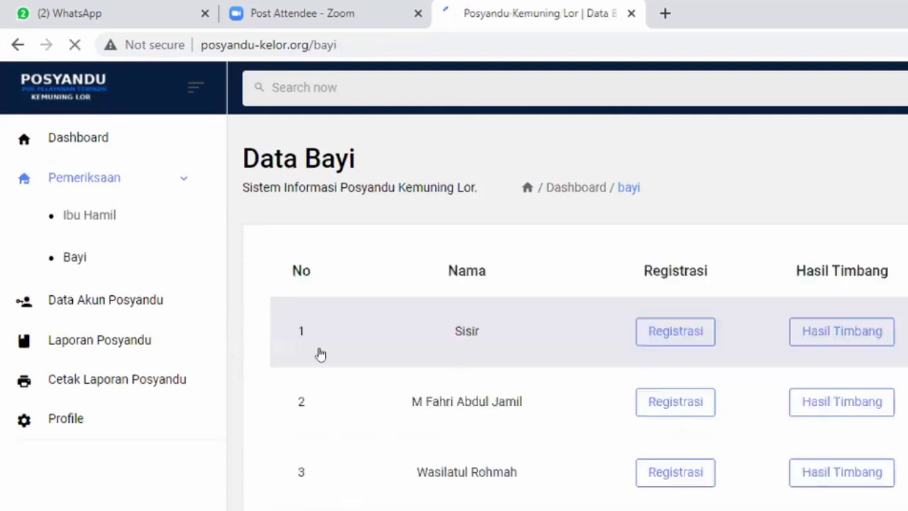
{"action": "left_click", "coordinate": [118, 382]}
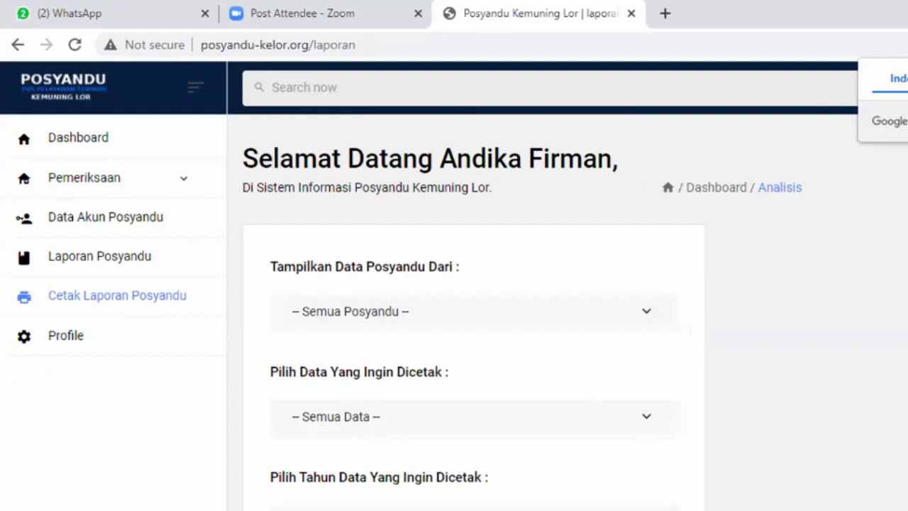
{"action": "scroll", "coordinate": [565, 210], "scroll_direction": "down", "scroll_amount": 2}
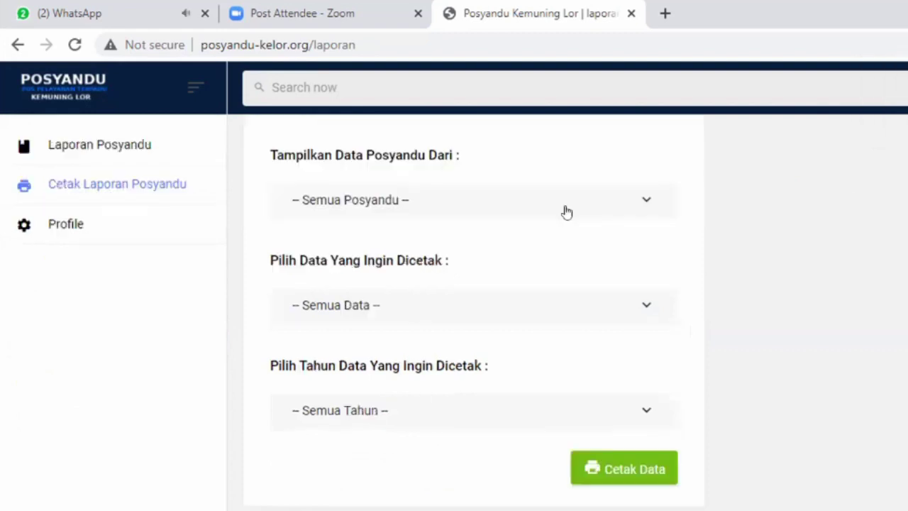
Generate the printable report for Posyandu Manggis 18 with Data Bayi and year 2020, and open the resulting PDF.
{"action": "left_click", "coordinate": [507, 197]}
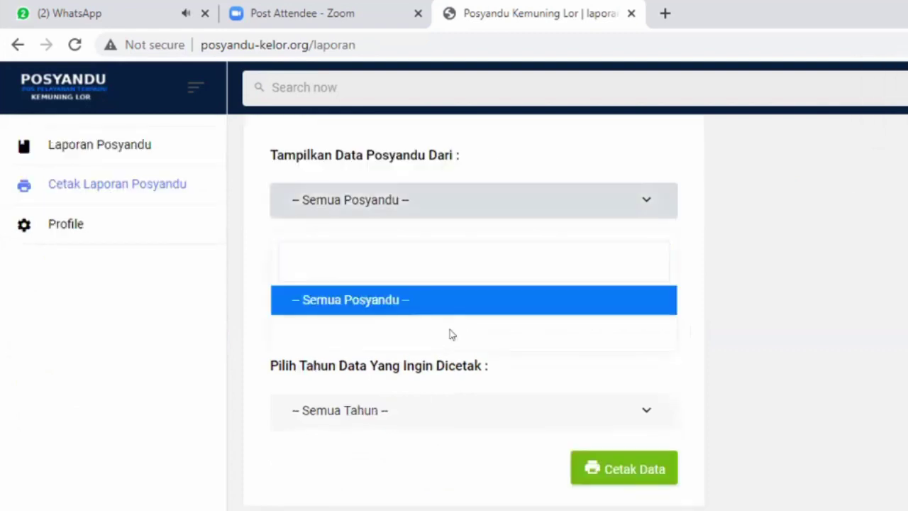
{"action": "left_click", "coordinate": [410, 298]}
{"action": "left_click", "coordinate": [410, 297]}
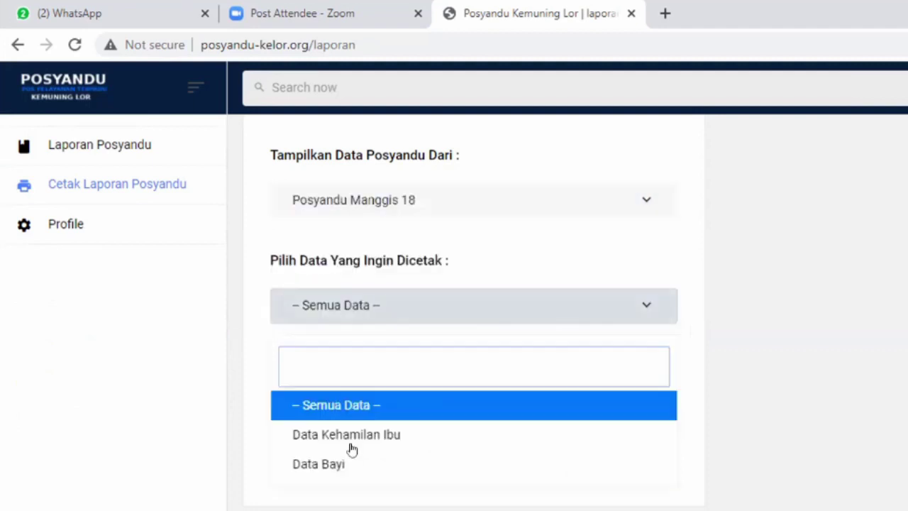
{"action": "left_click", "coordinate": [339, 466]}
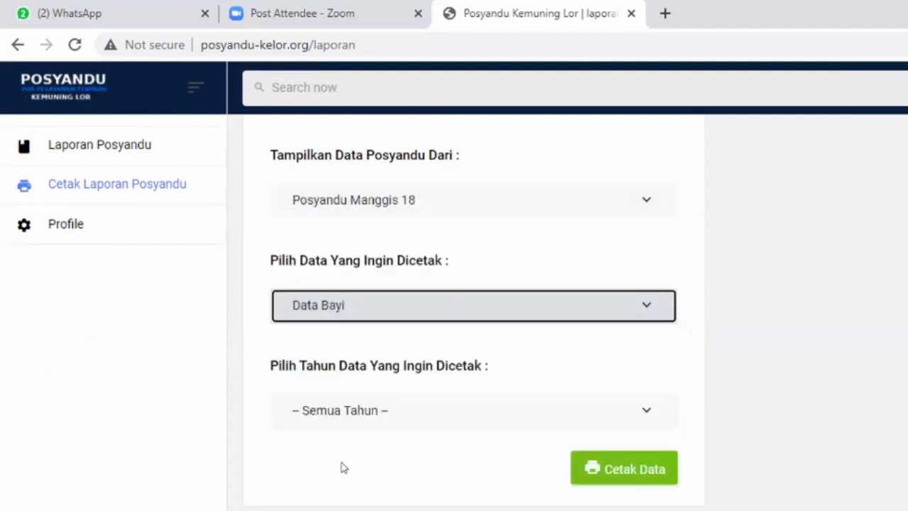
{"action": "left_click", "coordinate": [381, 411]}
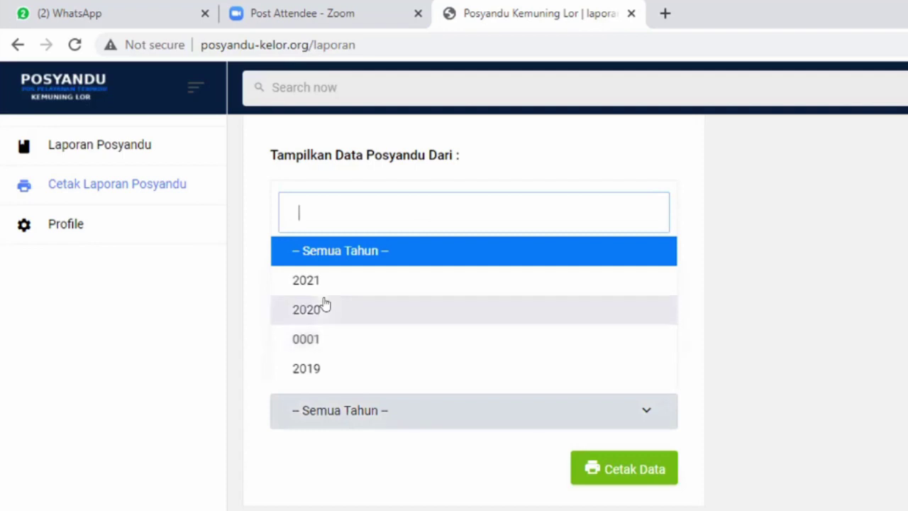
{"action": "key", "text": "Down"}
{"action": "key", "text": "Down"}
{"action": "key", "text": "Return"}
{"action": "left_click", "coordinate": [627, 471]}
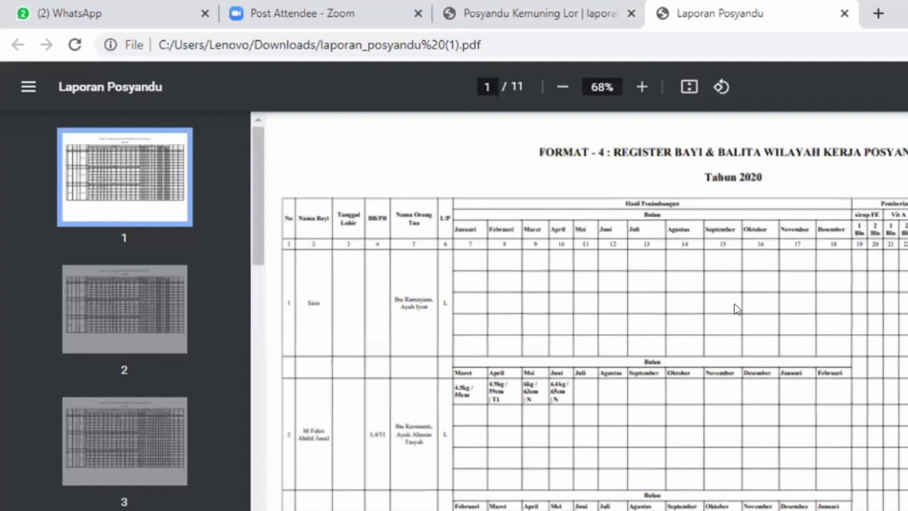
Examine the first page of the 2020 baby register report, from the baby and parent columns across the monthly weighing results.
{"action": "scroll", "coordinate": [736, 308], "scroll_direction": "up", "scroll_amount": 2}
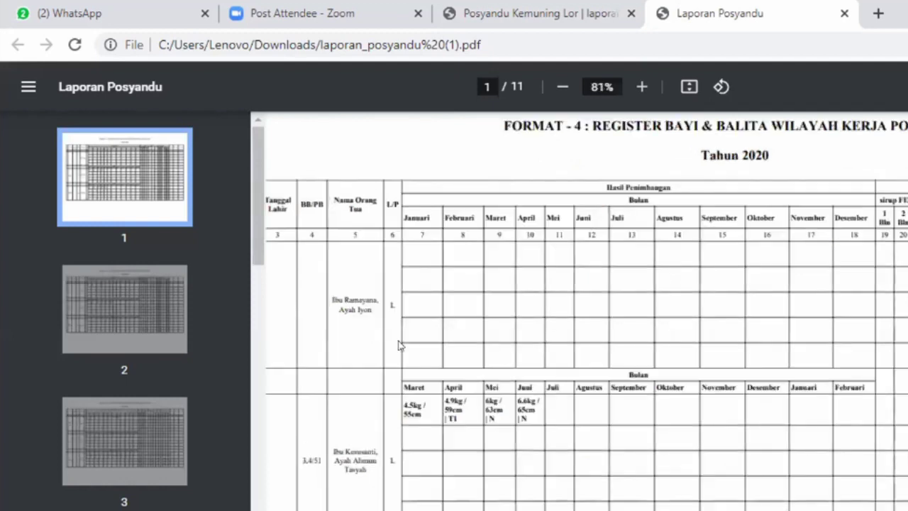
{"action": "scroll", "coordinate": [259, 337], "scroll_direction": "up", "scroll_amount": 2}
{"action": "left_click_drag", "start_coordinate": [331, 305], "coordinate": [391, 300]}
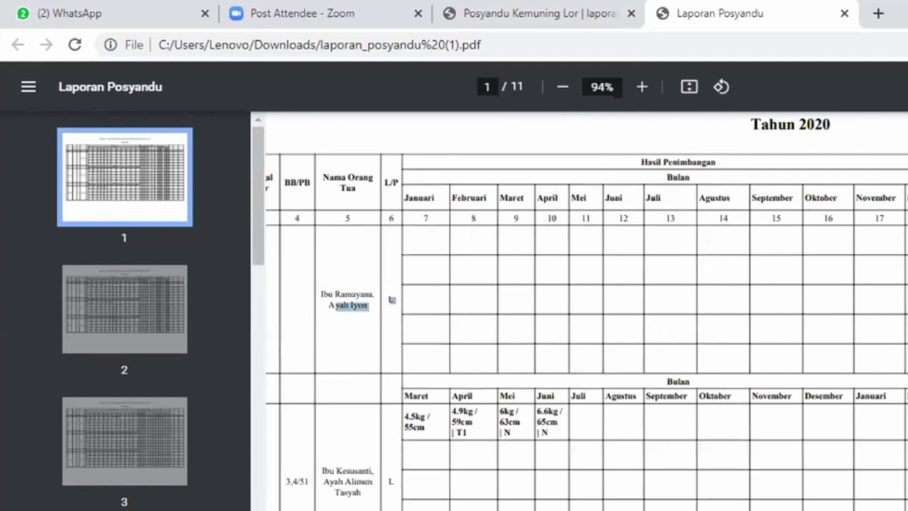
{"action": "scroll", "coordinate": [391, 300], "scroll_direction": "left", "scroll_amount": 2}
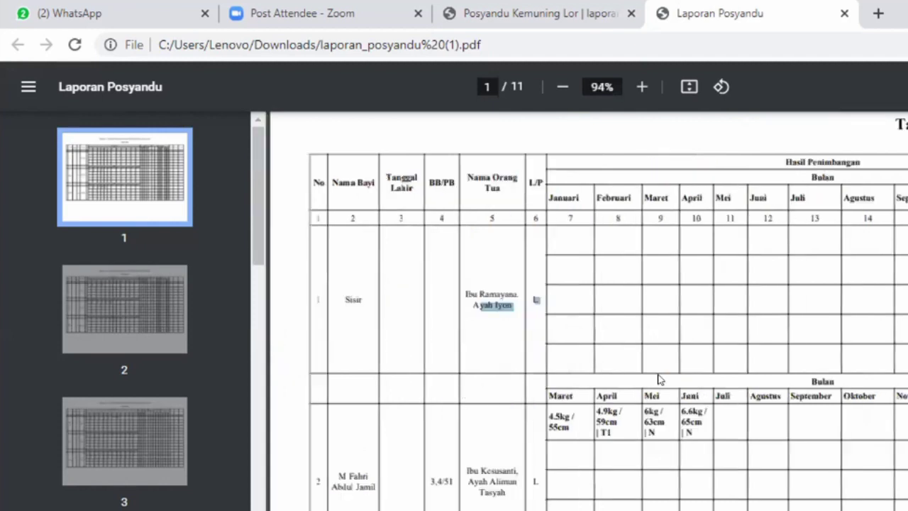
{"action": "scroll", "coordinate": [659, 377], "scroll_direction": "up", "scroll_amount": 1}
{"action": "scroll", "coordinate": [659, 379], "scroll_direction": "up", "scroll_amount": 2}
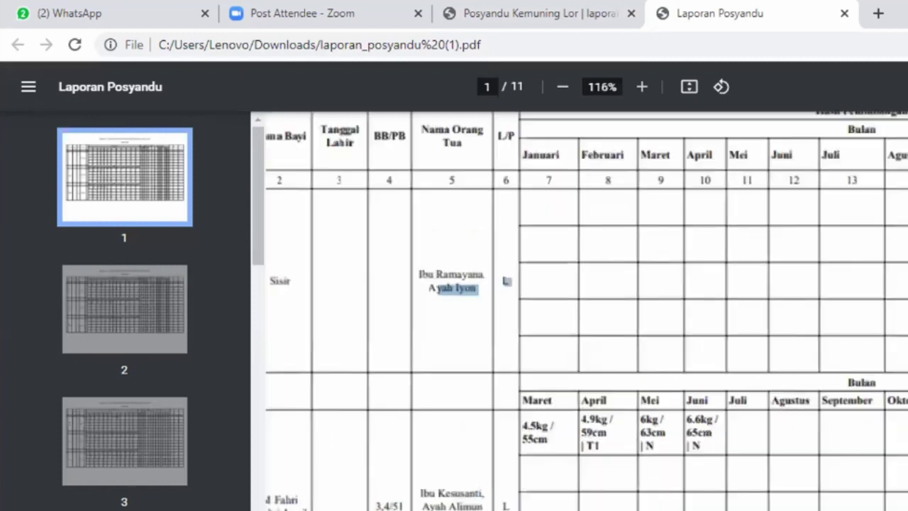
{"action": "scroll", "coordinate": [738, 420], "scroll_direction": "left", "scroll_amount": 3}
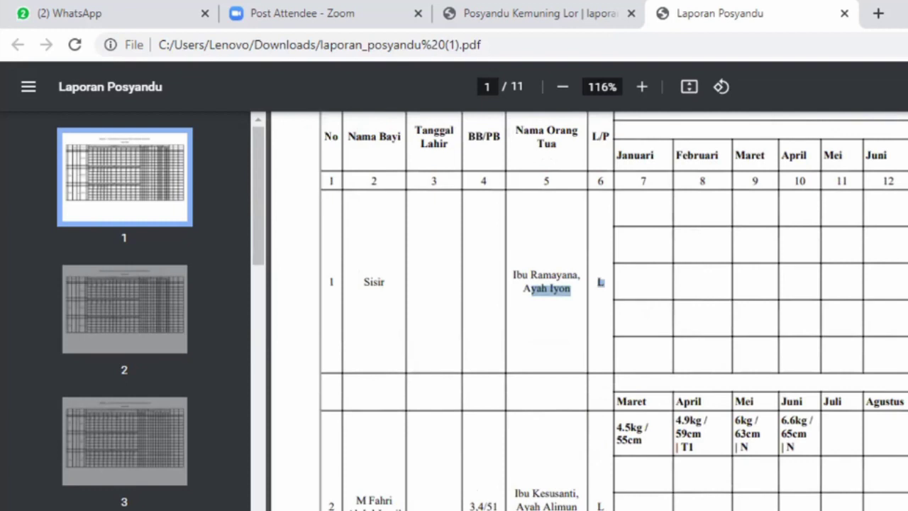
{"action": "scroll", "coordinate": [589, 312], "scroll_direction": "down", "scroll_amount": 3}
{"action": "scroll", "coordinate": [539, 346], "scroll_direction": "up", "scroll_amount": 1}
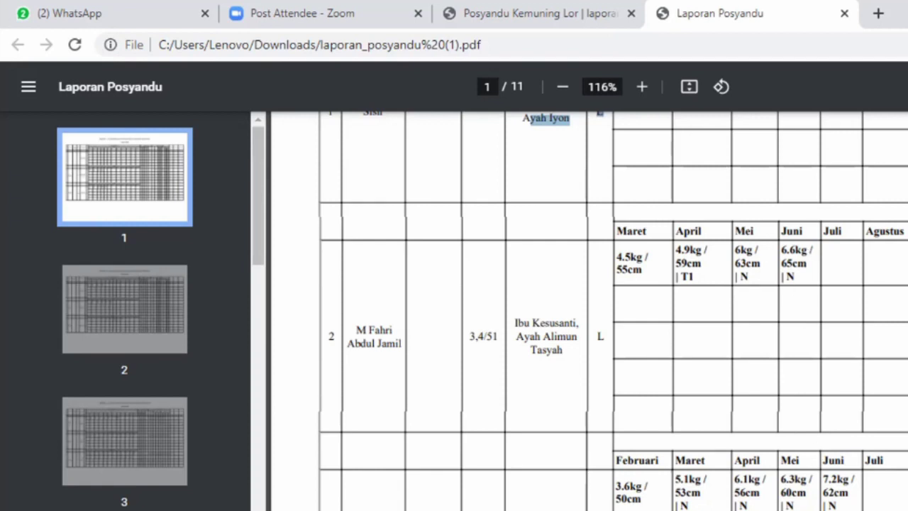
{"action": "scroll", "coordinate": [578, 310], "scroll_direction": "right", "scroll_amount": 3}
{"action": "scroll", "coordinate": [579, 311], "scroll_direction": "right", "scroll_amount": 5}
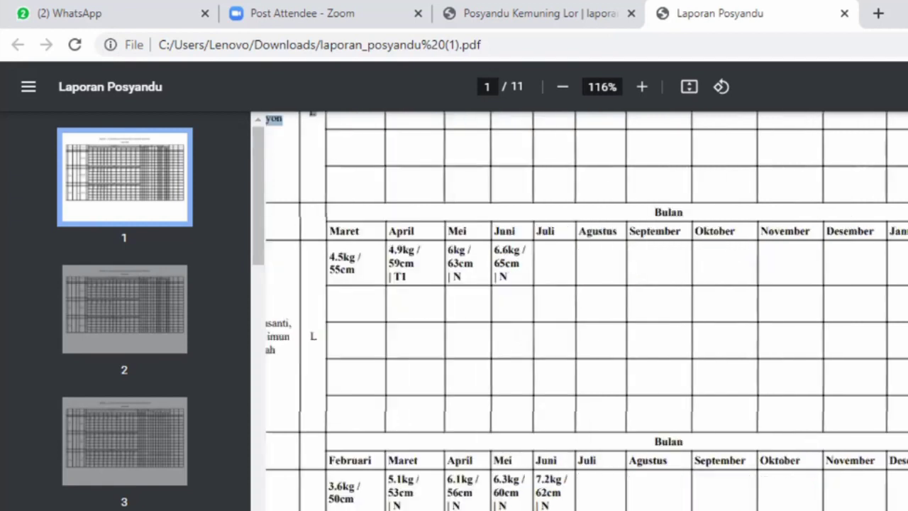
{"action": "scroll", "coordinate": [579, 311], "scroll_direction": "right", "scroll_amount": 8}
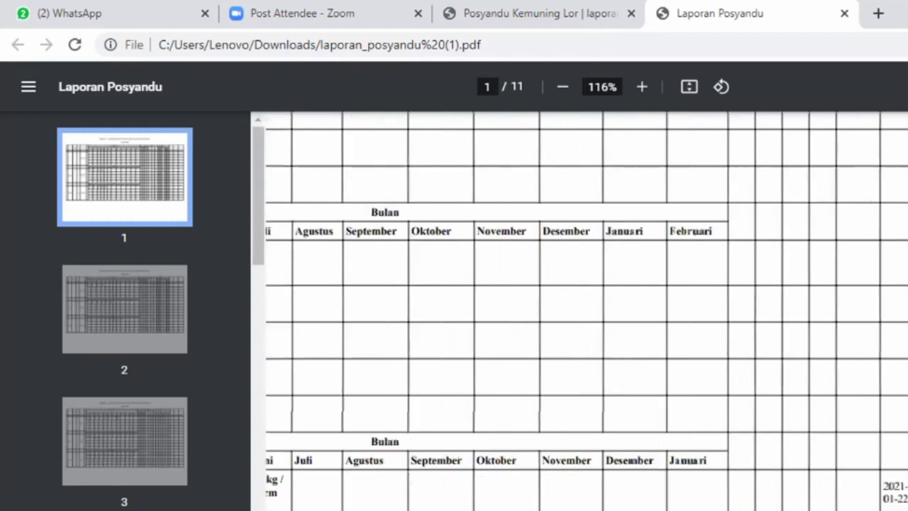
Examine the header of the 2020 register's first page, from the weighing months to the Pemberian and Pelayanan Imunisasi columns.
{"action": "scroll", "coordinate": [579, 310], "scroll_direction": "up", "scroll_amount": 3}
{"action": "scroll", "coordinate": [856, 493], "scroll_direction": "up", "scroll_amount": 2}
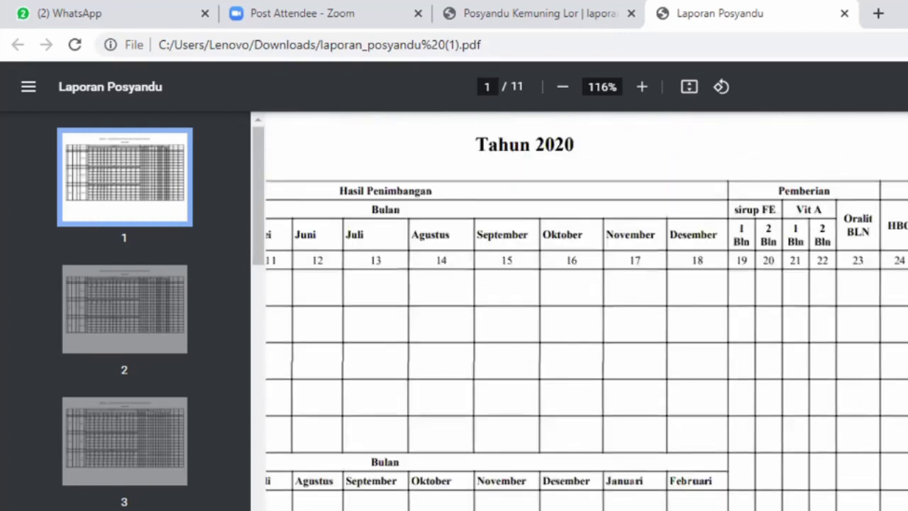
{"action": "scroll", "coordinate": [856, 493], "scroll_direction": "right", "scroll_amount": 1}
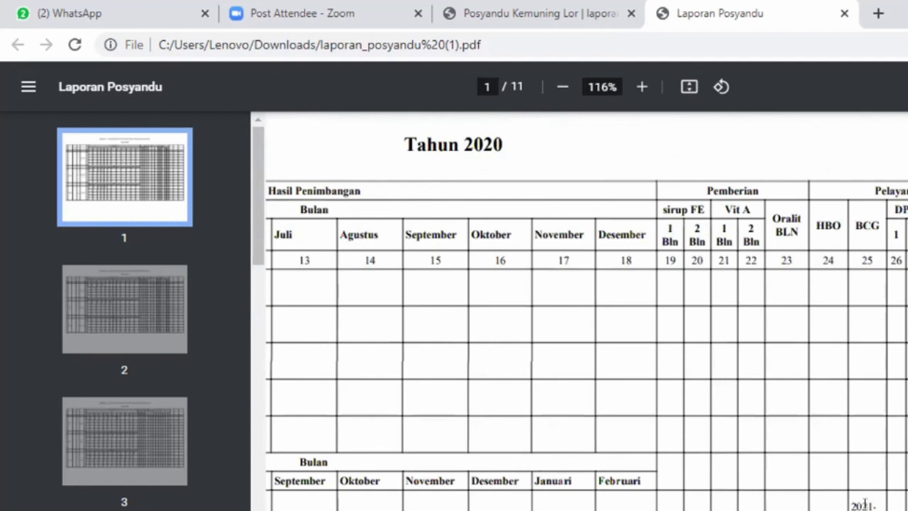
{"action": "scroll", "coordinate": [568, 319], "scroll_direction": "left", "scroll_amount": 5}
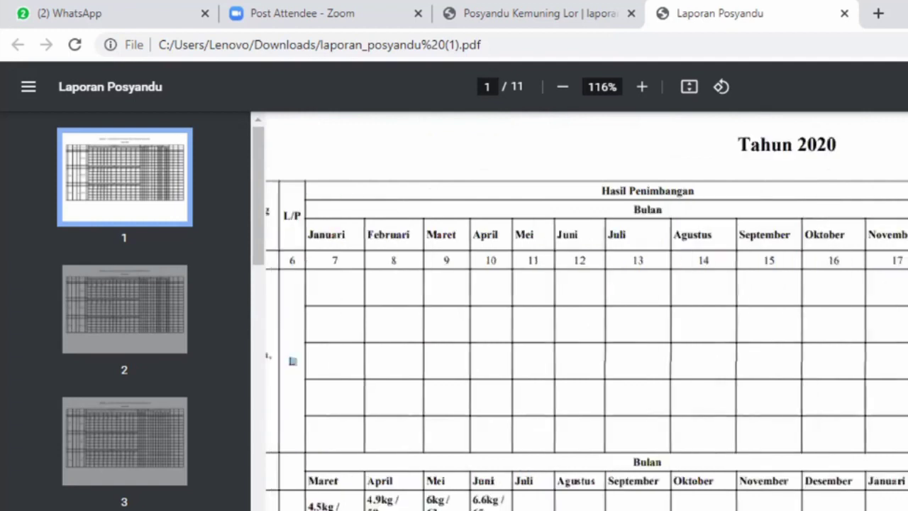
{"action": "scroll", "coordinate": [568, 319], "scroll_direction": "left", "scroll_amount": 4}
{"action": "scroll", "coordinate": [568, 319], "scroll_direction": "right", "scroll_amount": 9}
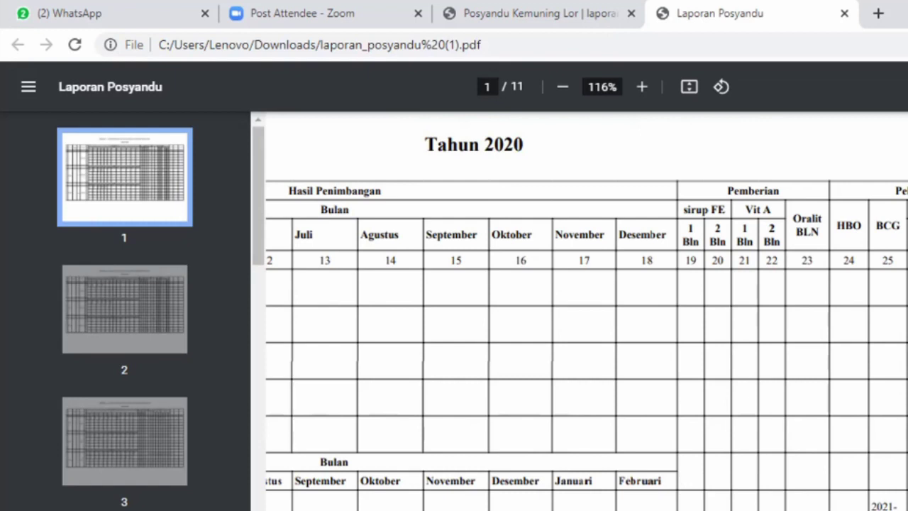
{"action": "scroll", "coordinate": [579, 312], "scroll_direction": "right", "scroll_amount": 3}
{"action": "scroll", "coordinate": [579, 312], "scroll_direction": "down", "scroll_amount": 1}
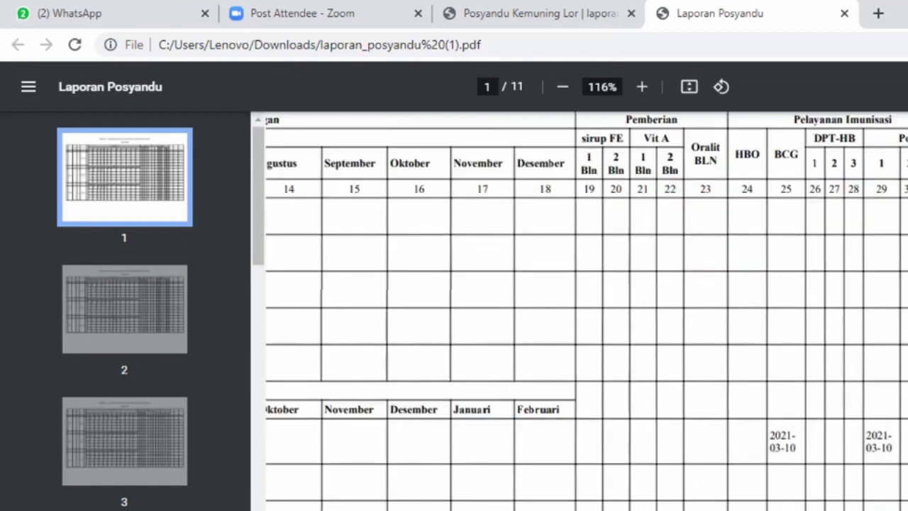
Examine the HBO, BCG and other immunization date columns for the babies on page 2 of the report.
{"action": "scroll", "coordinate": [579, 312], "scroll_direction": "down", "scroll_amount": 5}
{"action": "scroll", "coordinate": [579, 312], "scroll_direction": "down", "scroll_amount": 3}
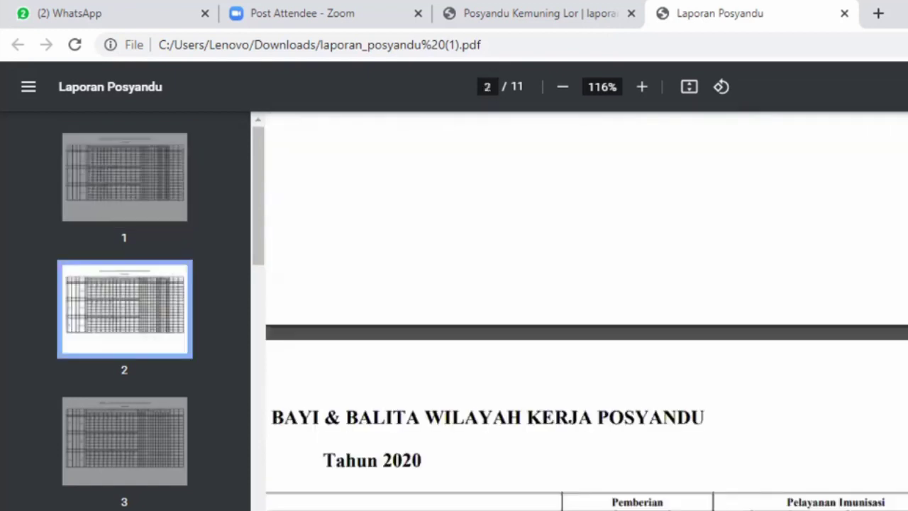
{"action": "scroll", "coordinate": [579, 312], "scroll_direction": "down", "scroll_amount": 5}
{"action": "scroll", "coordinate": [578, 312], "scroll_direction": "up", "scroll_amount": 1}
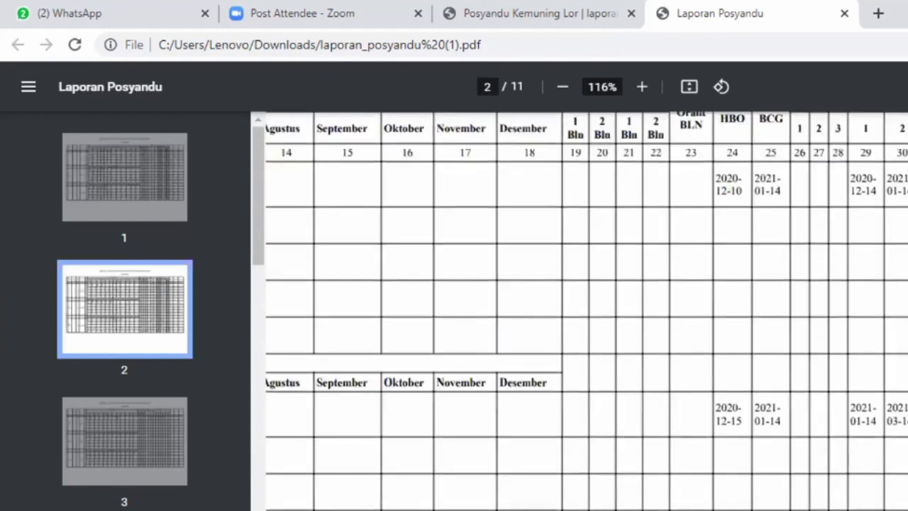
{"action": "scroll", "coordinate": [579, 312], "scroll_direction": "up", "scroll_amount": 2}
{"action": "scroll", "coordinate": [578, 312], "scroll_direction": "down", "scroll_amount": 7}
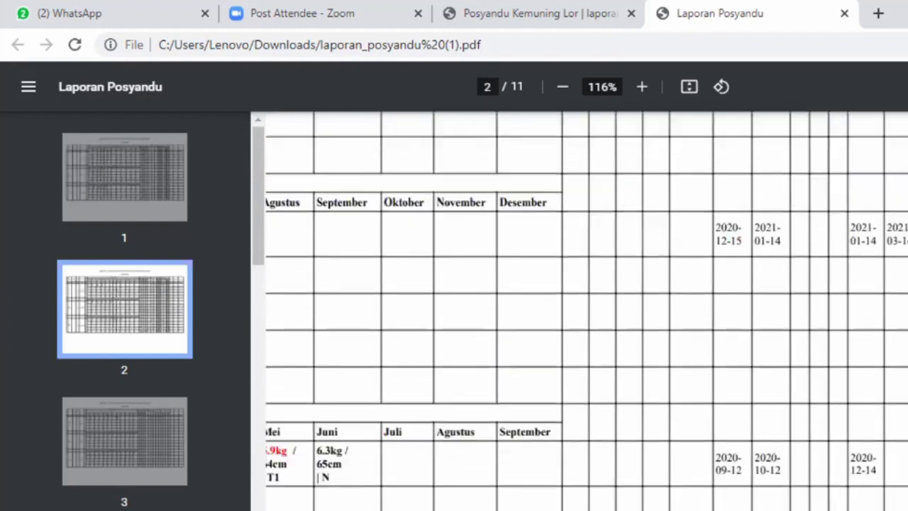
{"action": "scroll", "coordinate": [579, 312], "scroll_direction": "down", "scroll_amount": 1}
{"action": "scroll", "coordinate": [578, 312], "scroll_direction": "down", "scroll_amount": 1}
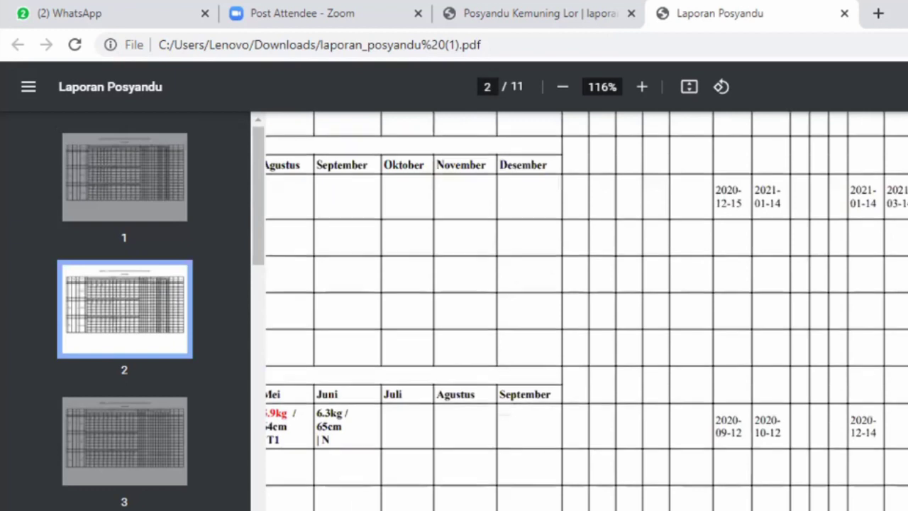
{"action": "scroll", "coordinate": [579, 313], "scroll_direction": "down", "scroll_amount": 10}
{"action": "scroll", "coordinate": [579, 312], "scroll_direction": "up", "scroll_amount": 3}
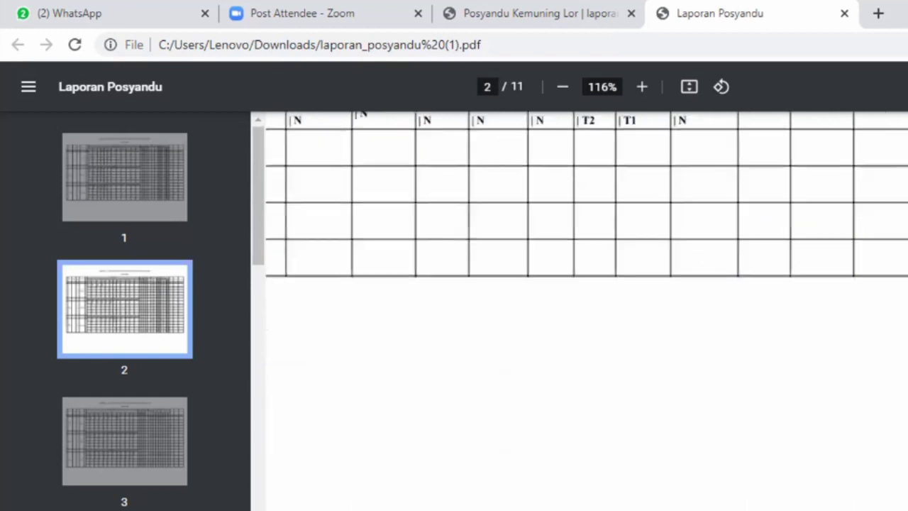
Review the birth measurements, parents and monthly weighing results of babies number 5 and 6 on page 2.
{"action": "scroll", "coordinate": [579, 313], "scroll_direction": "up", "scroll_amount": 4}
{"action": "scroll", "coordinate": [579, 312], "scroll_direction": "left", "scroll_amount": 4}
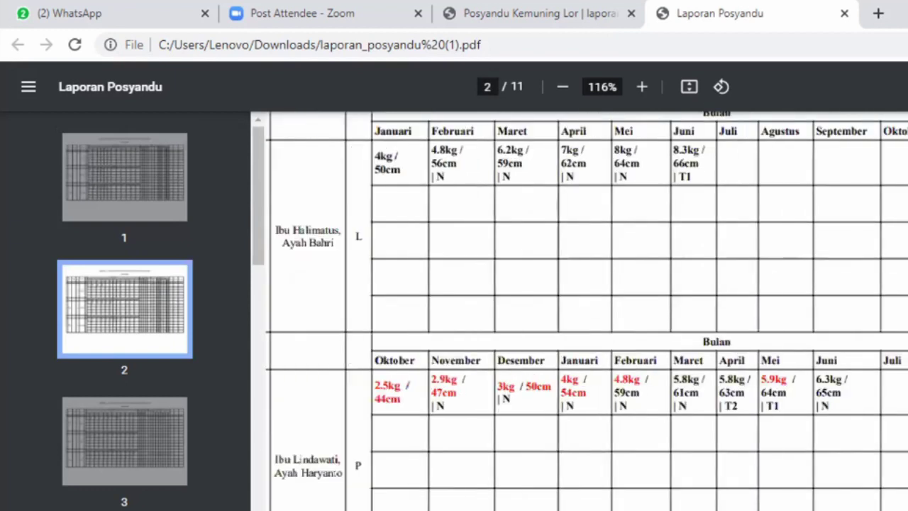
{"action": "scroll", "coordinate": [579, 312], "scroll_direction": "left", "scroll_amount": 2}
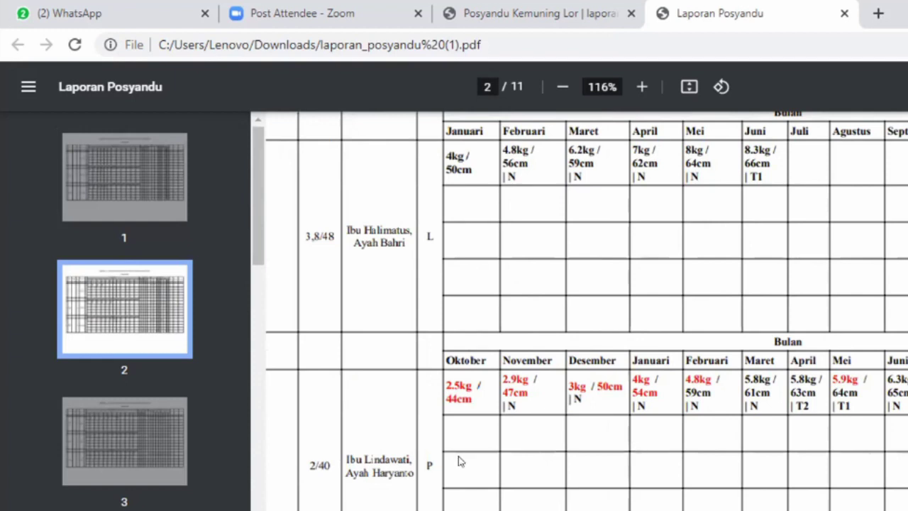
{"action": "scroll", "coordinate": [458, 462], "scroll_direction": "left", "scroll_amount": 1}
{"action": "scroll", "coordinate": [458, 462], "scroll_direction": "left", "scroll_amount": 4}
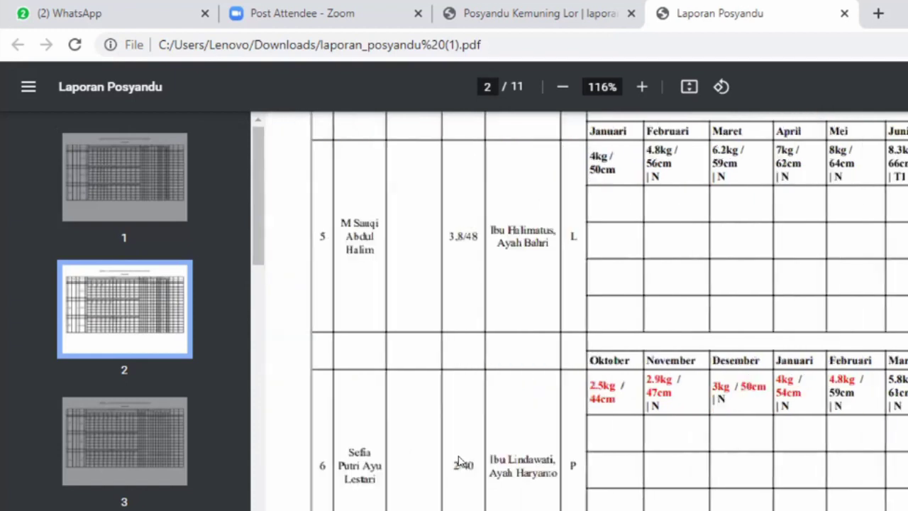
{"action": "scroll", "coordinate": [458, 462], "scroll_direction": "left", "scroll_amount": 1}
{"action": "scroll", "coordinate": [458, 462], "scroll_direction": "up", "scroll_amount": 1}
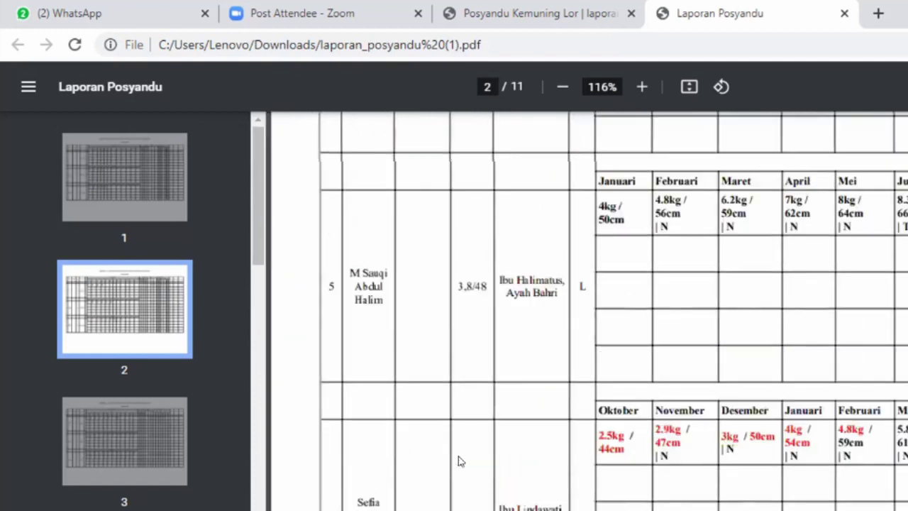
{"action": "scroll", "coordinate": [458, 462], "scroll_direction": "up", "scroll_amount": 1}
{"action": "scroll", "coordinate": [460, 461], "scroll_direction": "right", "scroll_amount": 1}
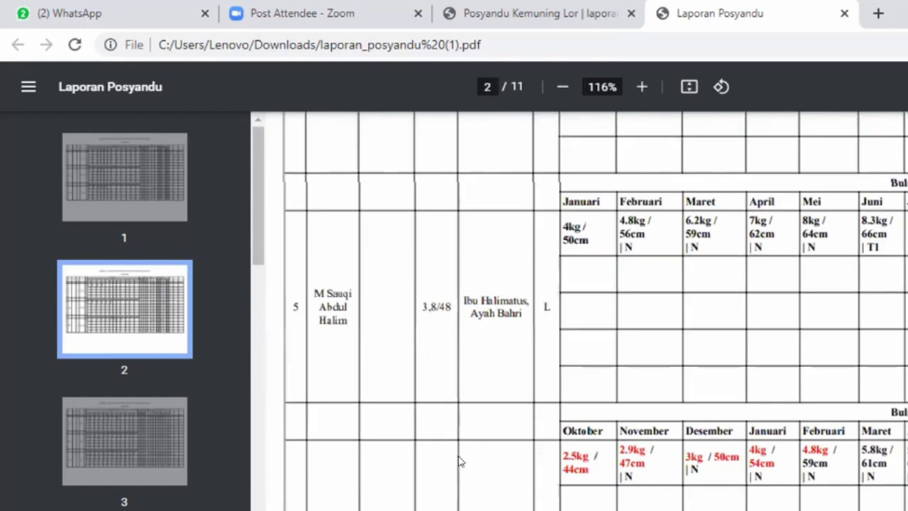
{"action": "scroll", "coordinate": [600, 443], "scroll_direction": "down", "scroll_amount": 1}
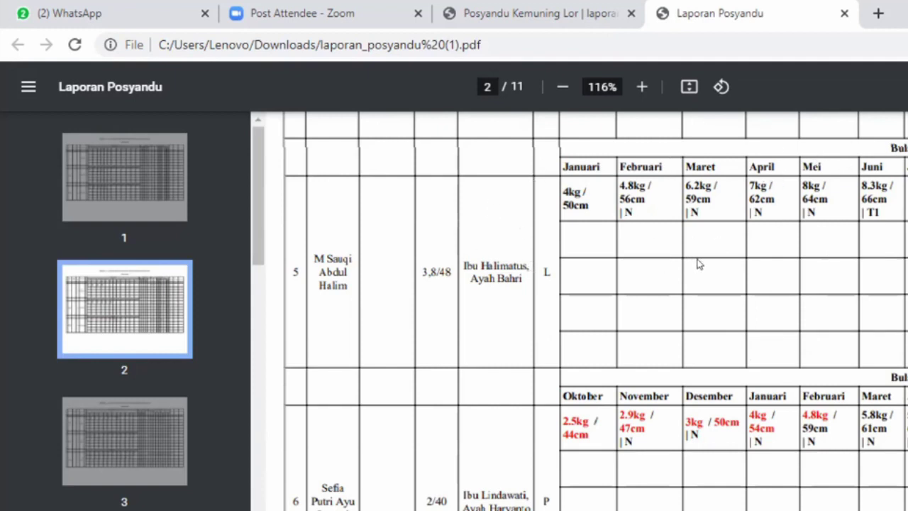
{"action": "scroll", "coordinate": [870, 483], "scroll_direction": "down", "scroll_amount": 5}
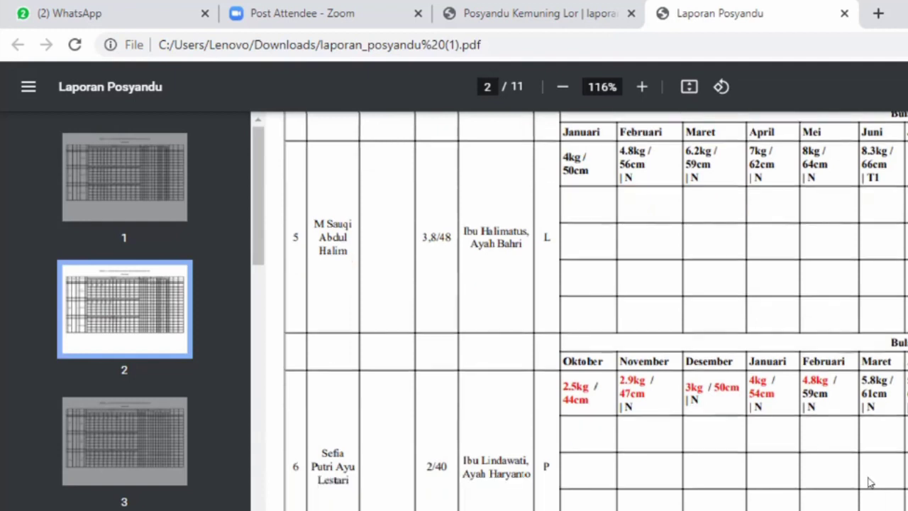
Review the monthly weight, height and status entries of babies number 7 and 8 and the last baby on page 3.
{"action": "scroll", "coordinate": [871, 482], "scroll_direction": "down", "scroll_amount": 8}
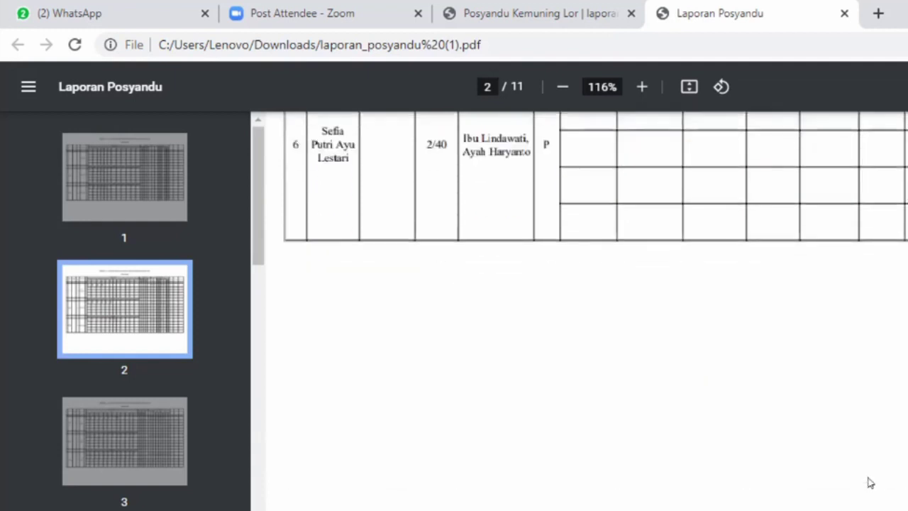
{"action": "scroll", "coordinate": [871, 483], "scroll_direction": "down", "scroll_amount": 1}
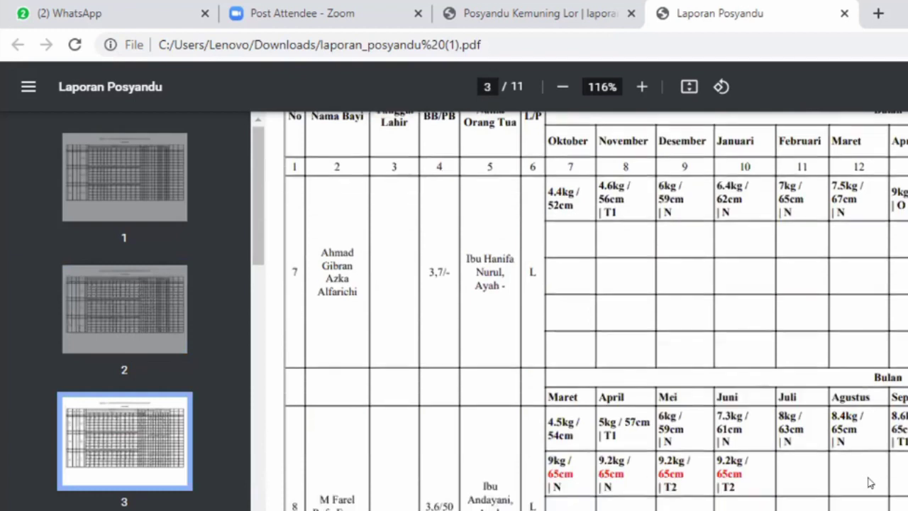
{"action": "scroll", "coordinate": [871, 483], "scroll_direction": "down", "scroll_amount": 1}
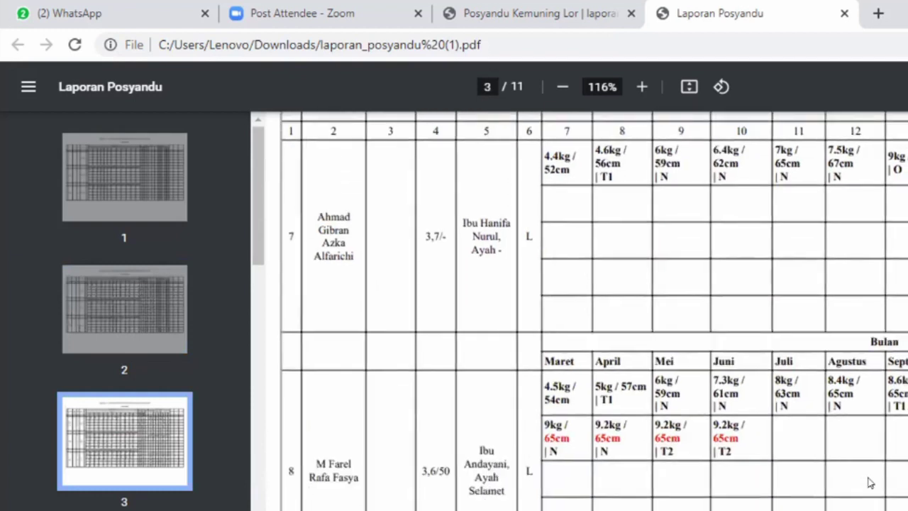
{"action": "scroll", "coordinate": [871, 482], "scroll_direction": "right", "scroll_amount": 1}
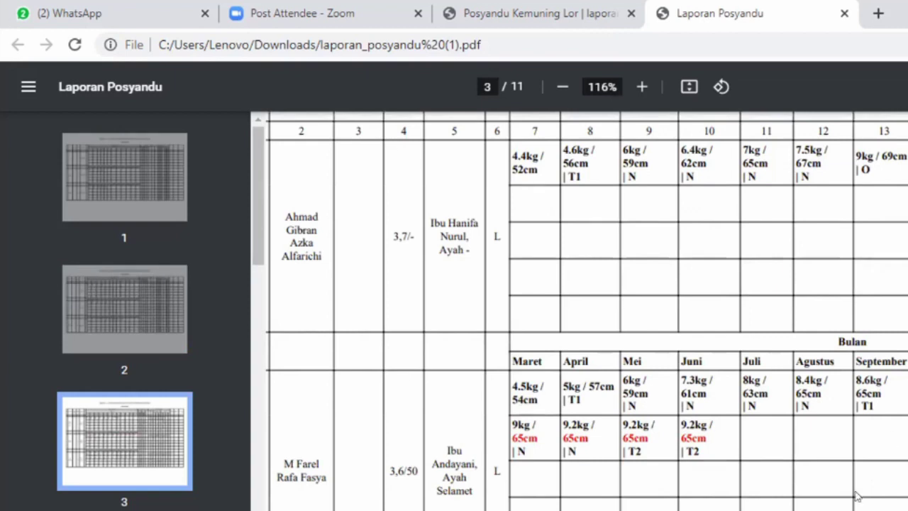
{"action": "scroll", "coordinate": [587, 313], "scroll_direction": "down", "scroll_amount": 5}
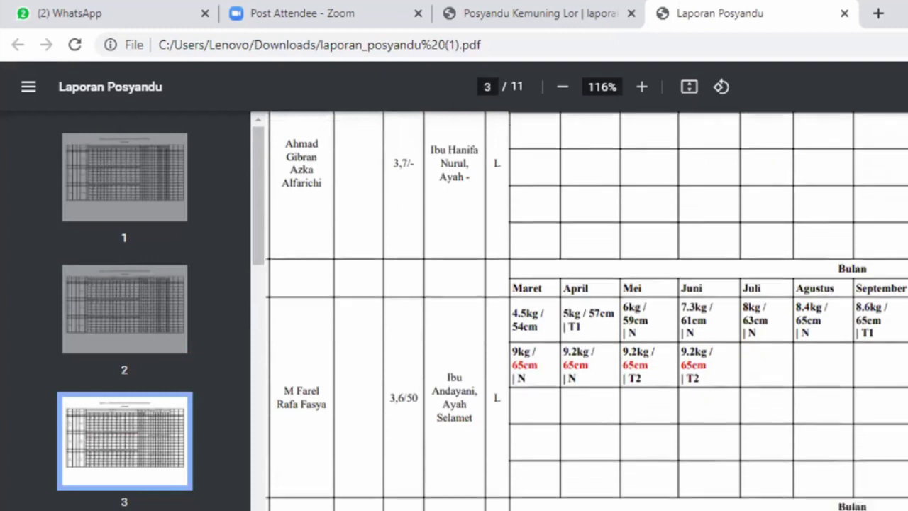
{"action": "scroll", "coordinate": [587, 312], "scroll_direction": "down", "scroll_amount": 3}
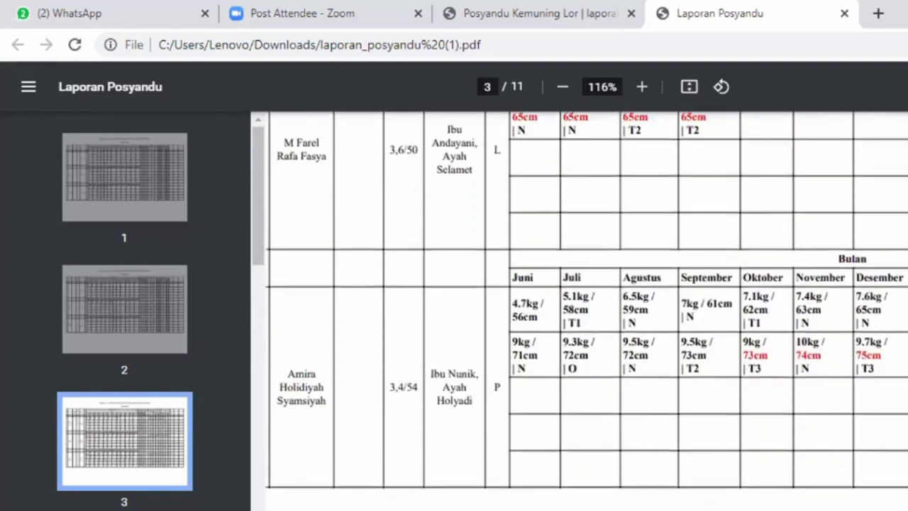
{"action": "scroll", "coordinate": [586, 312], "scroll_direction": "down", "scroll_amount": 4}
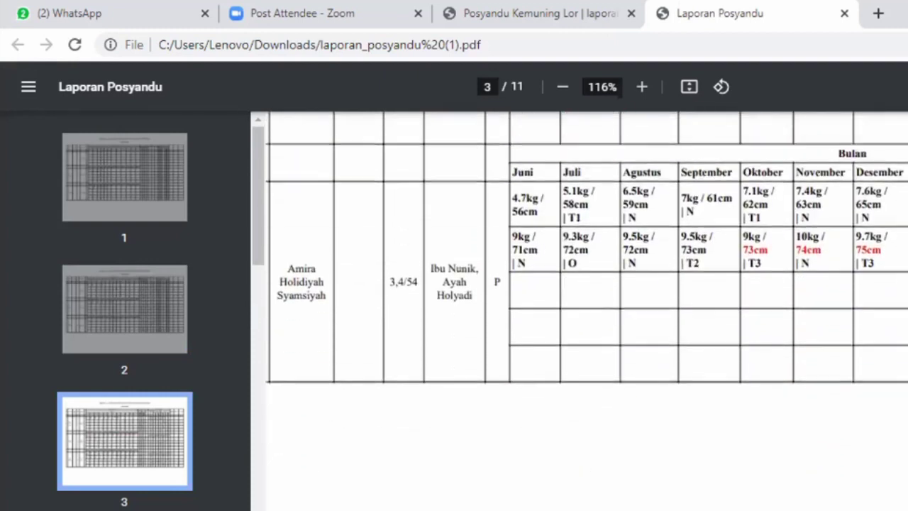
Go to page 4 of the report and examine its Pemberian and Pelayanan Imunisasi columns.
{"action": "scroll", "coordinate": [586, 312], "scroll_direction": "down", "scroll_amount": 4}
{"action": "scroll", "coordinate": [586, 312], "scroll_direction": "right", "scroll_amount": 3}
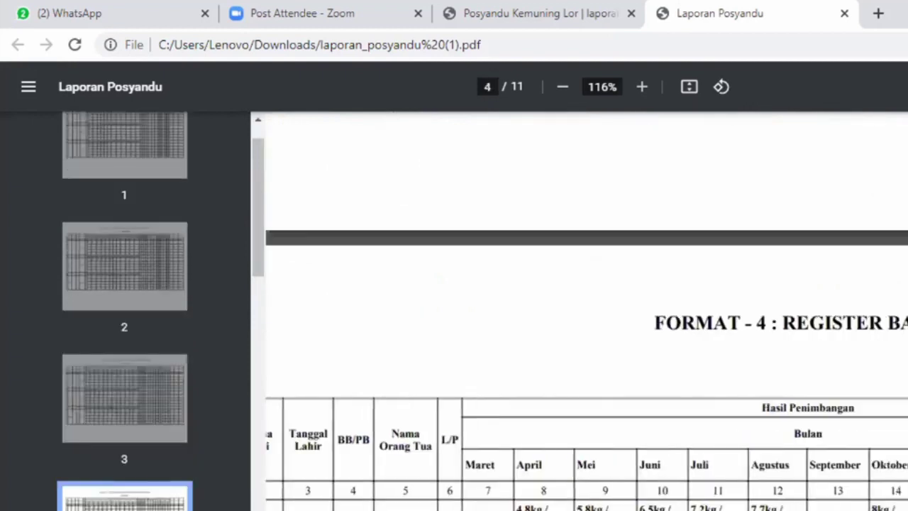
{"action": "scroll", "coordinate": [586, 312], "scroll_direction": "right", "scroll_amount": 6}
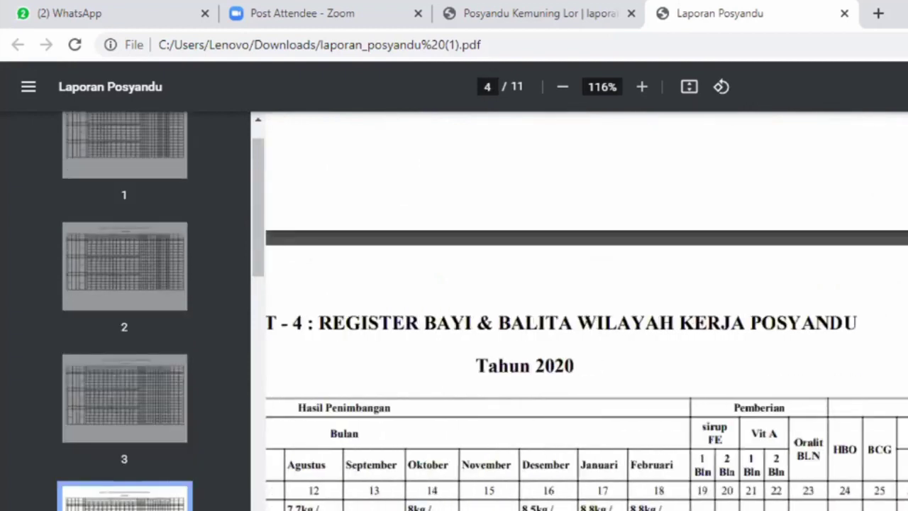
{"action": "scroll", "coordinate": [587, 312], "scroll_direction": "right", "scroll_amount": 1}
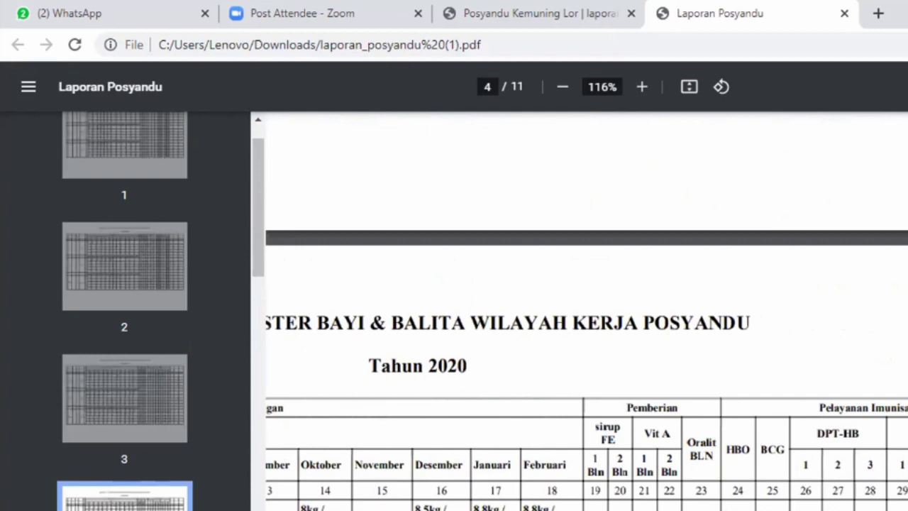
{"action": "scroll", "coordinate": [586, 312], "scroll_direction": "down", "scroll_amount": 4}
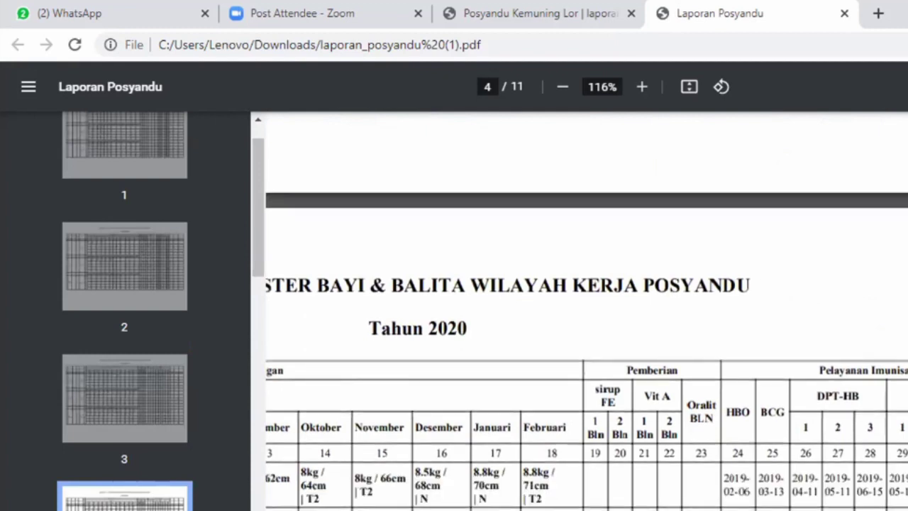
Examine the multi-year Hasil Penimbangan rows on page 4, including the red height values and the N, T and O status codes.
{"action": "scroll", "coordinate": [587, 312], "scroll_direction": "left", "scroll_amount": 2}
{"action": "scroll", "coordinate": [741, 449], "scroll_direction": "left", "scroll_amount": 4}
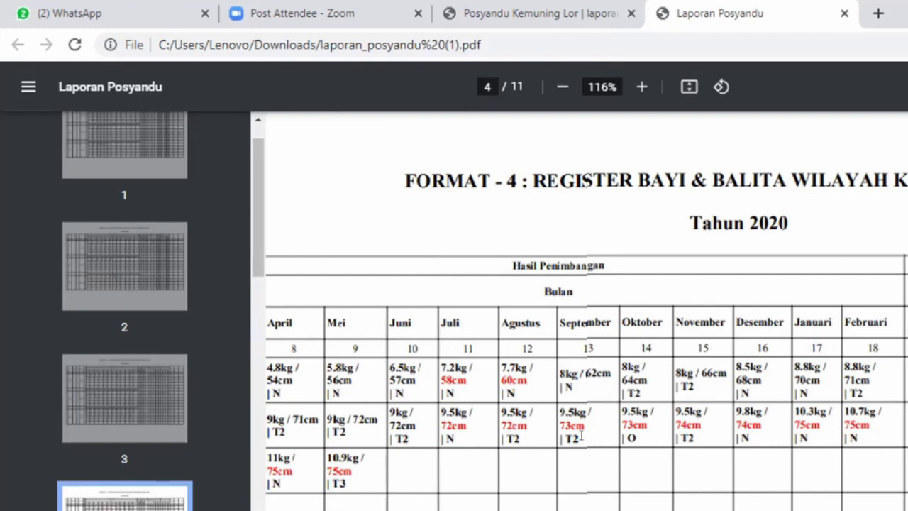
{"action": "scroll", "coordinate": [581, 436], "scroll_direction": "down", "scroll_amount": 5}
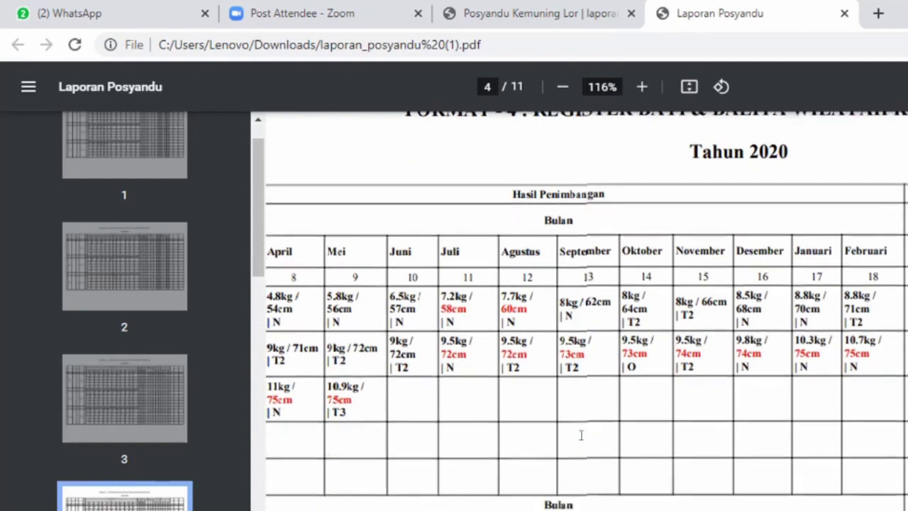
{"action": "scroll", "coordinate": [582, 436], "scroll_direction": "left", "scroll_amount": 4}
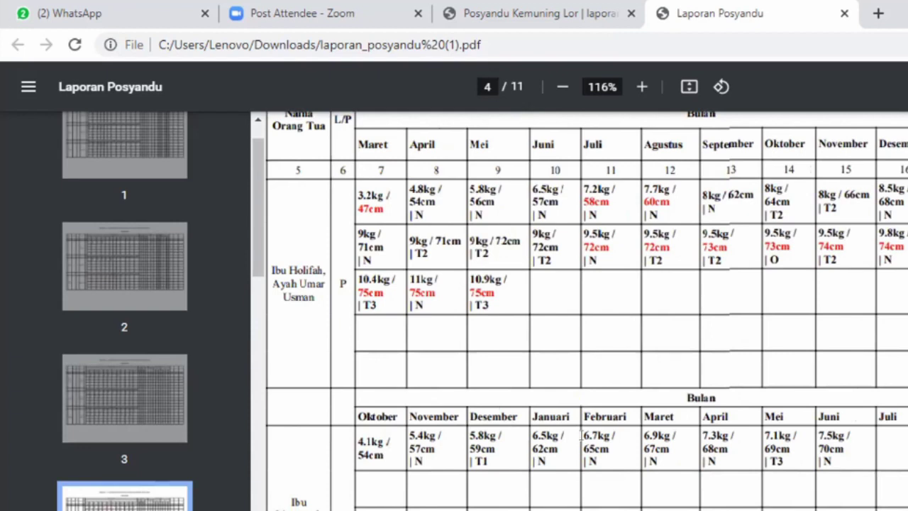
{"action": "scroll", "coordinate": [581, 435], "scroll_direction": "down", "scroll_amount": 1}
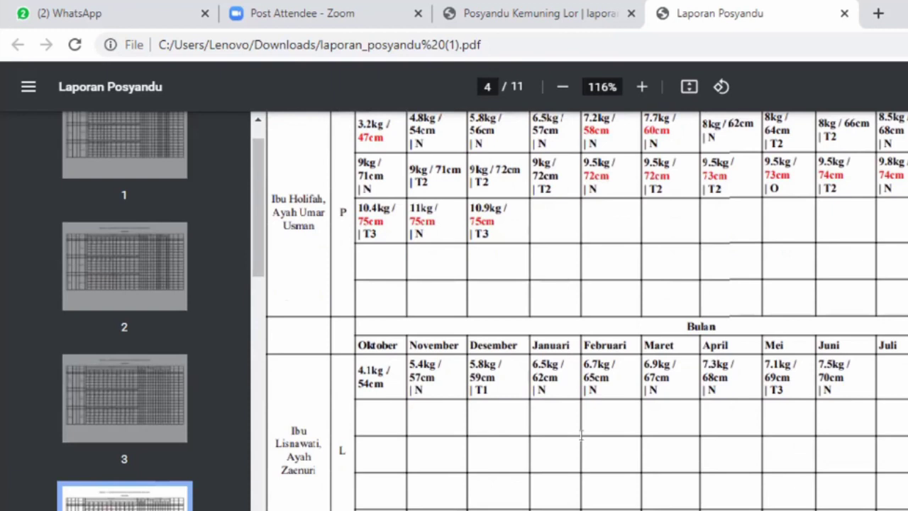
{"action": "scroll", "coordinate": [581, 435], "scroll_direction": "right", "scroll_amount": 1}
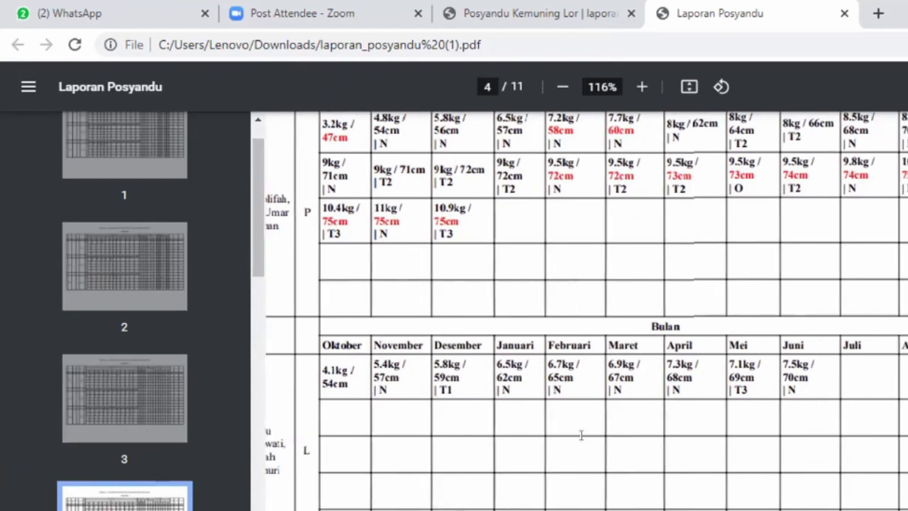
{"action": "scroll", "coordinate": [581, 434], "scroll_direction": "up", "scroll_amount": 1}
{"action": "scroll", "coordinate": [580, 435], "scroll_direction": "down", "scroll_amount": 2}
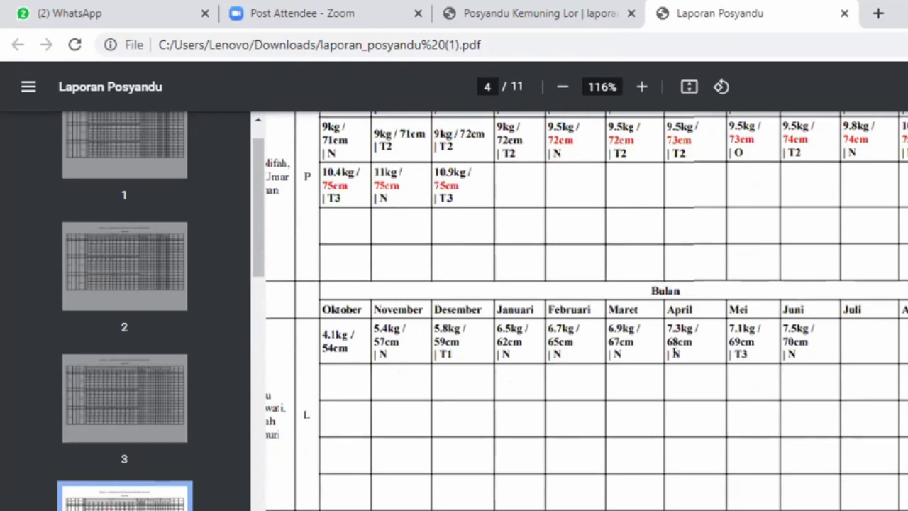
{"action": "scroll", "coordinate": [733, 424], "scroll_direction": "down", "scroll_amount": 3}
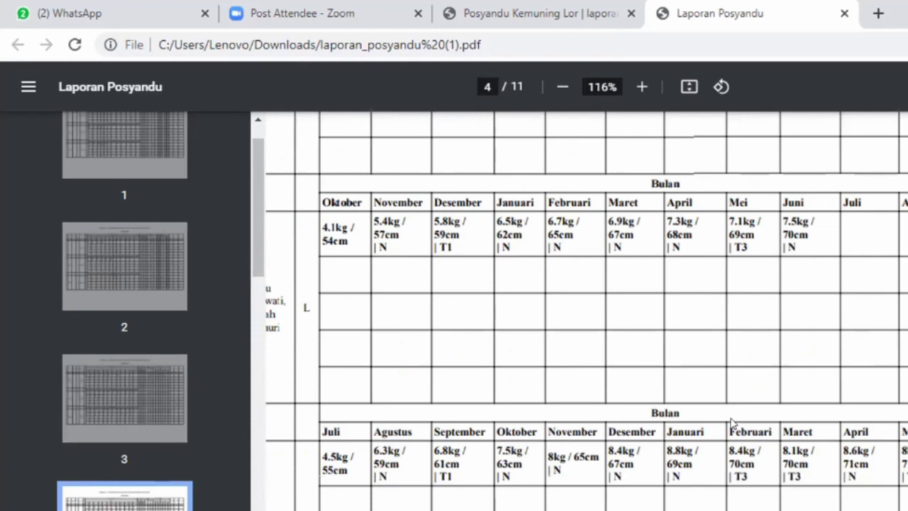
Look over the remaining monthly weighing rows on page 4 and return to babies number 4 and 5 on page 2.
{"action": "scroll", "coordinate": [734, 423], "scroll_direction": "down", "scroll_amount": 3}
{"action": "scroll", "coordinate": [734, 423], "scroll_direction": "down", "scroll_amount": 6}
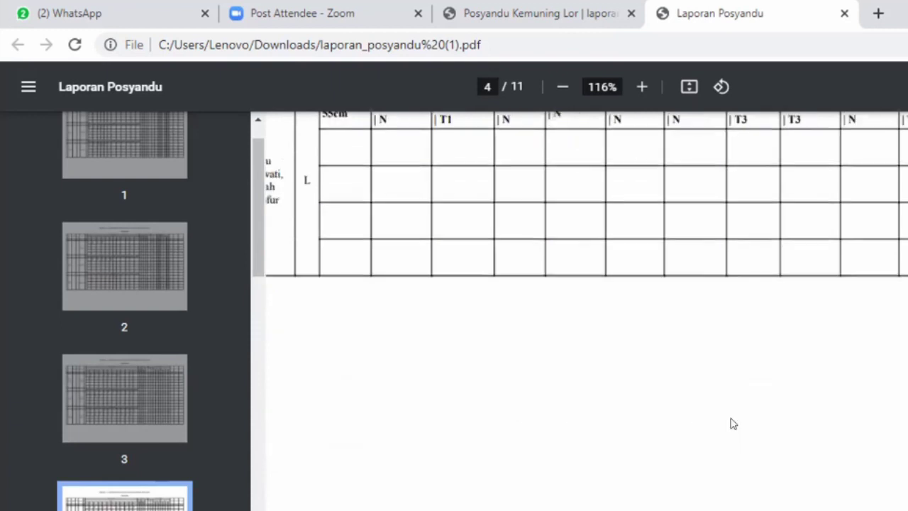
{"action": "scroll", "coordinate": [734, 423], "scroll_direction": "up", "scroll_amount": 3}
{"action": "scroll", "coordinate": [733, 423], "scroll_direction": "down", "scroll_amount": 5}
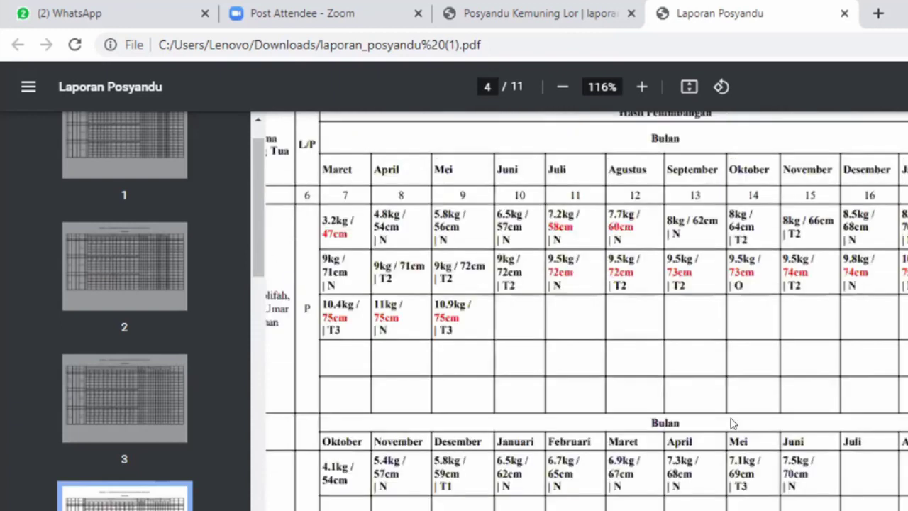
{"action": "scroll", "coordinate": [733, 424], "scroll_direction": "up", "scroll_amount": 5}
{"action": "scroll", "coordinate": [733, 424], "scroll_direction": "up", "scroll_amount": 5}
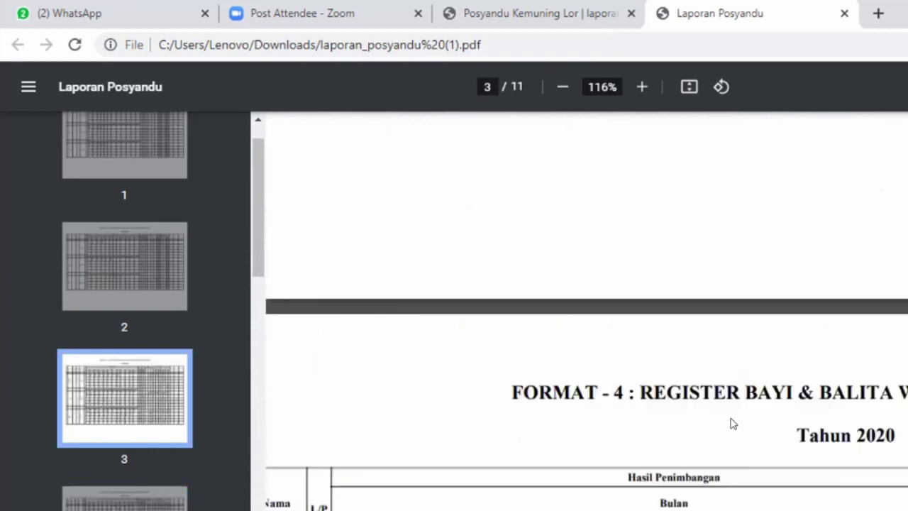
{"action": "scroll", "coordinate": [733, 424], "scroll_direction": "up", "scroll_amount": 5}
{"action": "scroll", "coordinate": [732, 424], "scroll_direction": "up", "scroll_amount": 5}
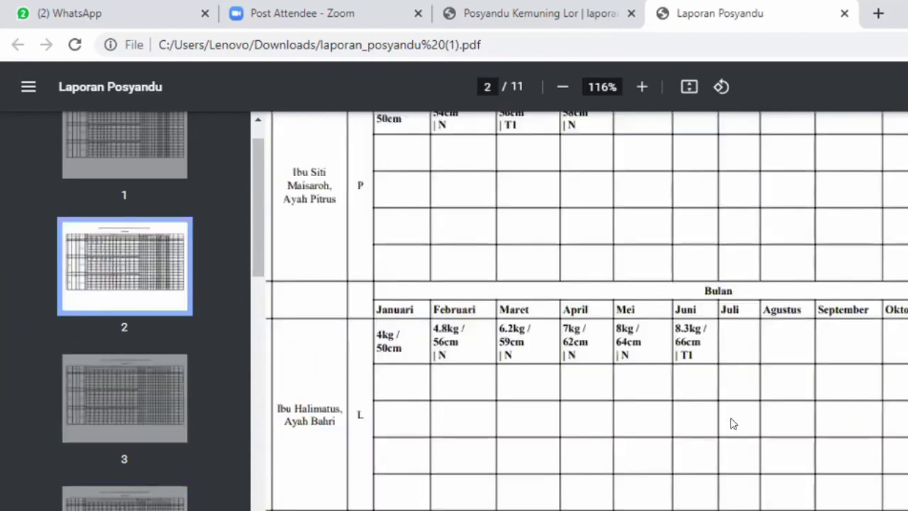
{"action": "scroll", "coordinate": [733, 424], "scroll_direction": "left", "scroll_amount": 3}
{"action": "scroll", "coordinate": [732, 424], "scroll_direction": "right", "scroll_amount": 1}
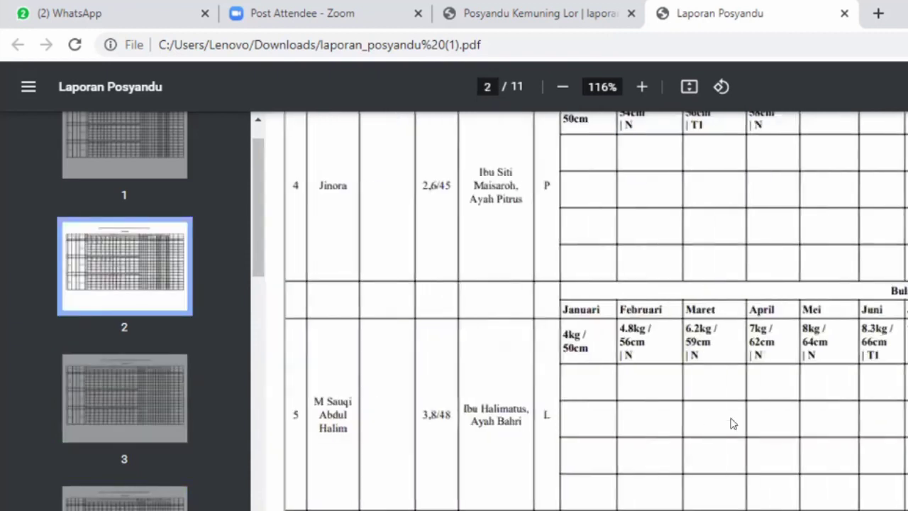
Examine the Pemberian and Pelayanan Imunisasi columns on page 2, including the HBO and BCG dates.
{"action": "scroll", "coordinate": [732, 423], "scroll_direction": "right", "scroll_amount": 4}
{"action": "scroll", "coordinate": [733, 424], "scroll_direction": "up", "scroll_amount": 5}
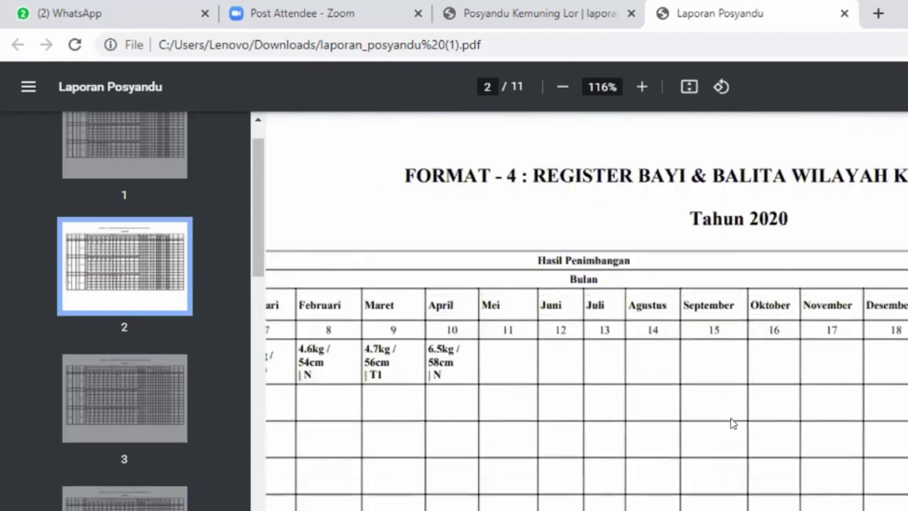
{"action": "scroll", "coordinate": [733, 424], "scroll_direction": "up", "scroll_amount": 1}
{"action": "scroll", "coordinate": [733, 424], "scroll_direction": "right", "scroll_amount": 1}
{"action": "scroll", "coordinate": [732, 424], "scroll_direction": "right", "scroll_amount": 3}
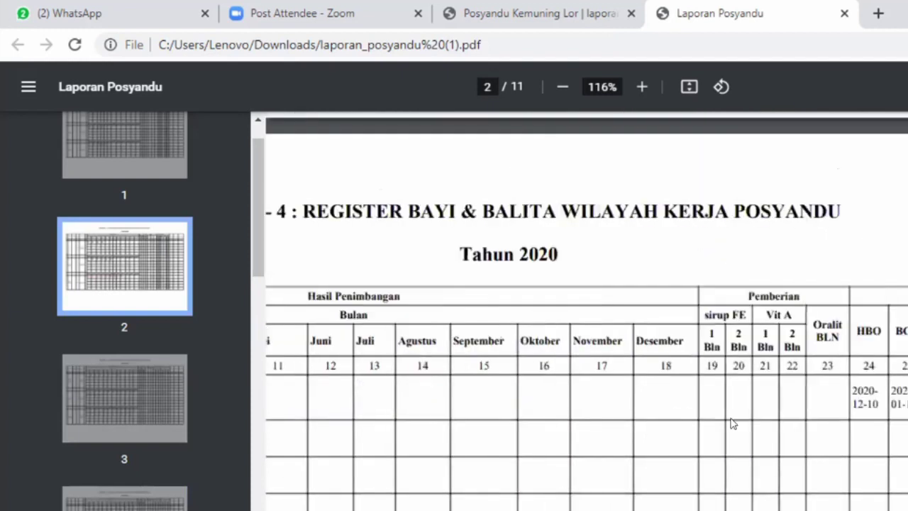
{"action": "scroll", "coordinate": [733, 424], "scroll_direction": "right", "scroll_amount": 2}
{"action": "scroll", "coordinate": [733, 423], "scroll_direction": "left", "scroll_amount": 1}
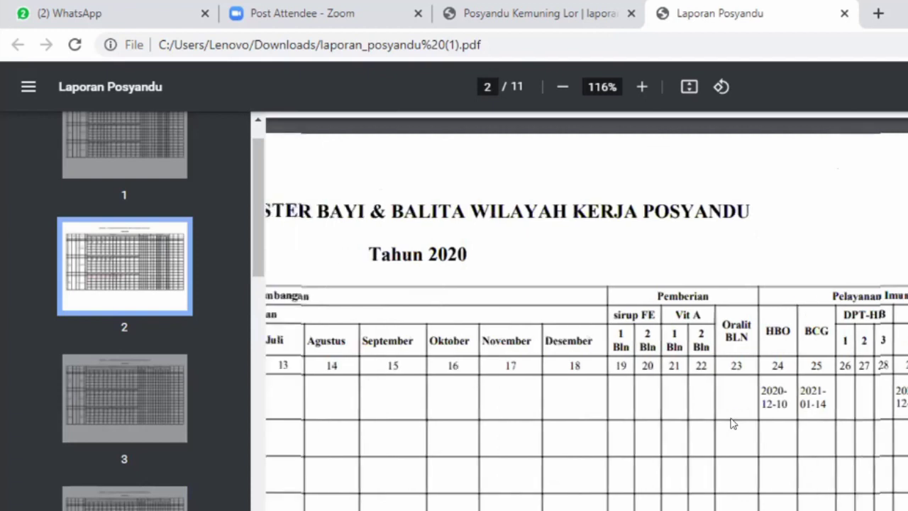
{"action": "scroll", "coordinate": [733, 424], "scroll_direction": "down", "scroll_amount": 1}
{"action": "scroll", "coordinate": [733, 423], "scroll_direction": "down", "scroll_amount": 2}
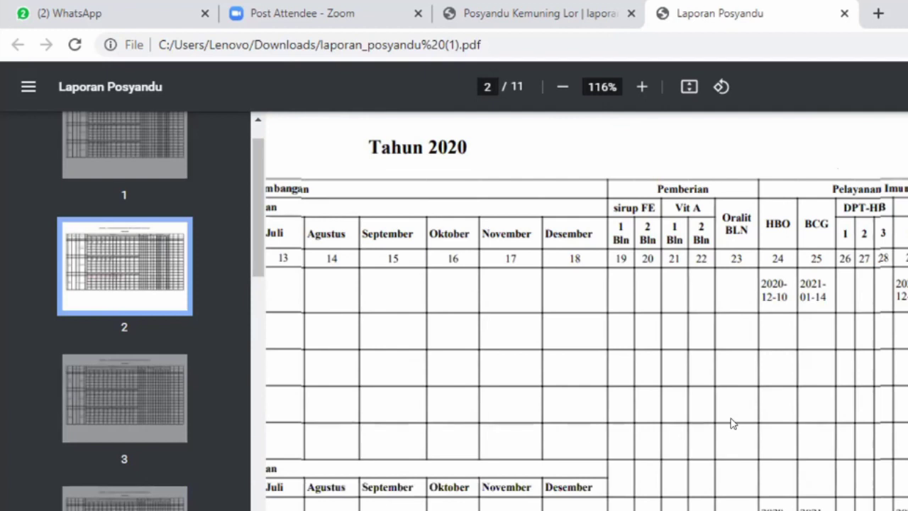
{"action": "scroll", "coordinate": [733, 424], "scroll_direction": "down", "scroll_amount": 1}
{"action": "scroll", "coordinate": [733, 423], "scroll_direction": "down", "scroll_amount": 1}
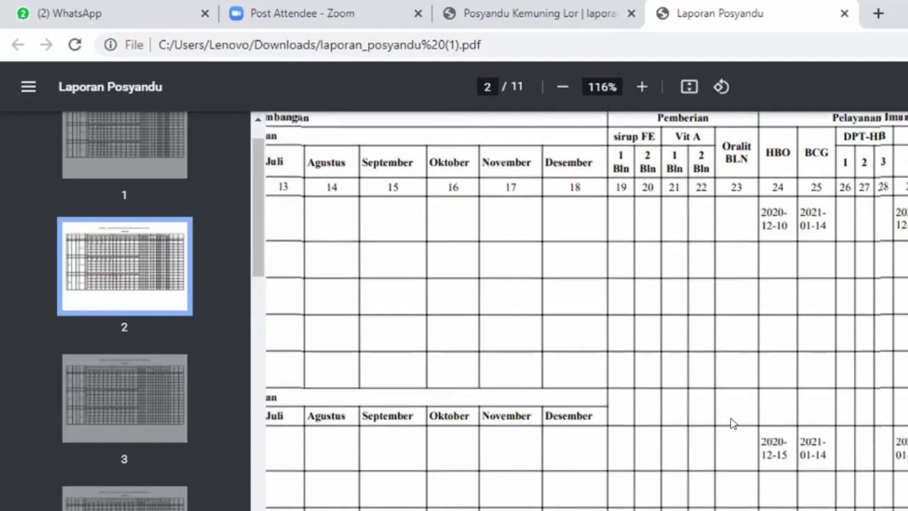
Review the identity columns, birth measurements and first monthly weighing results of babies number 4 to 6 on page 2.
{"action": "scroll", "coordinate": [733, 424], "scroll_direction": "up", "scroll_amount": 1}
{"action": "scroll", "coordinate": [733, 424], "scroll_direction": "left", "scroll_amount": 1}
{"action": "scroll", "coordinate": [732, 423], "scroll_direction": "left", "scroll_amount": 10}
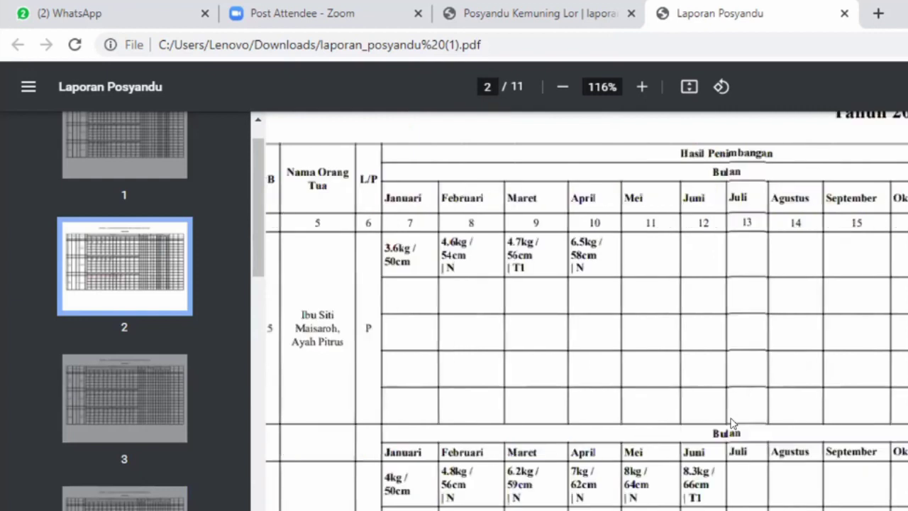
{"action": "scroll", "coordinate": [733, 424], "scroll_direction": "left", "scroll_amount": 1}
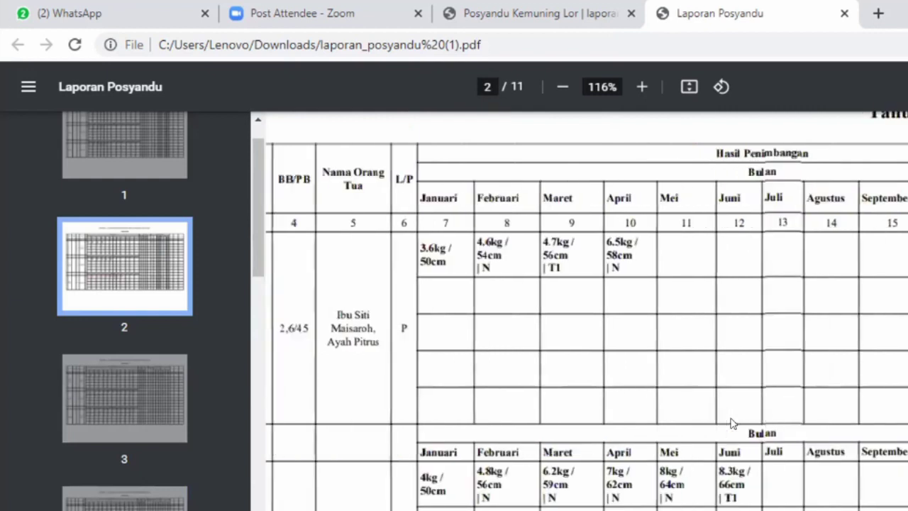
{"action": "scroll", "coordinate": [733, 423], "scroll_direction": "left", "scroll_amount": 2}
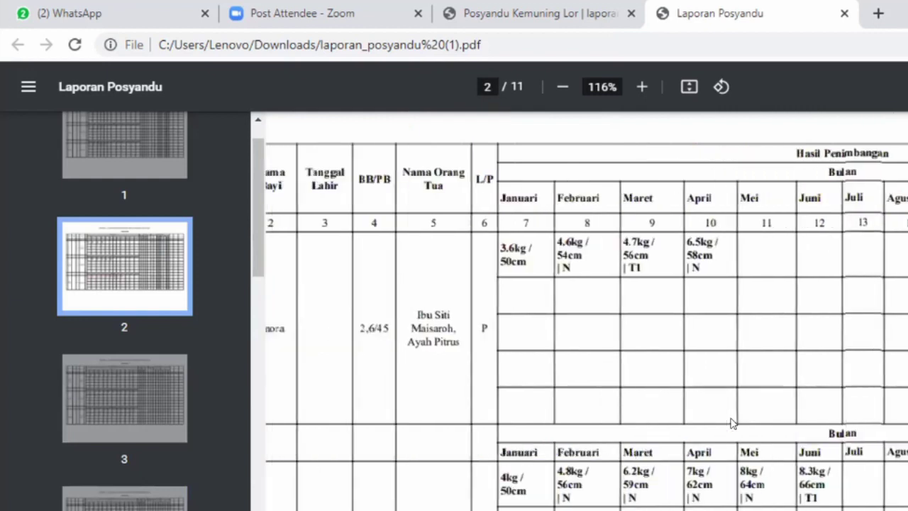
{"action": "scroll", "coordinate": [732, 423], "scroll_direction": "left", "scroll_amount": 3}
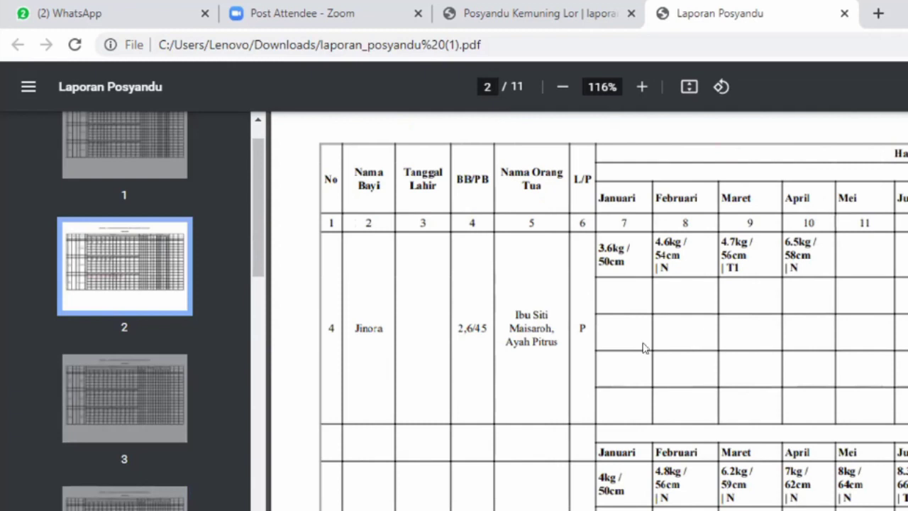
{"action": "scroll", "coordinate": [644, 347], "scroll_direction": "down", "scroll_amount": 1}
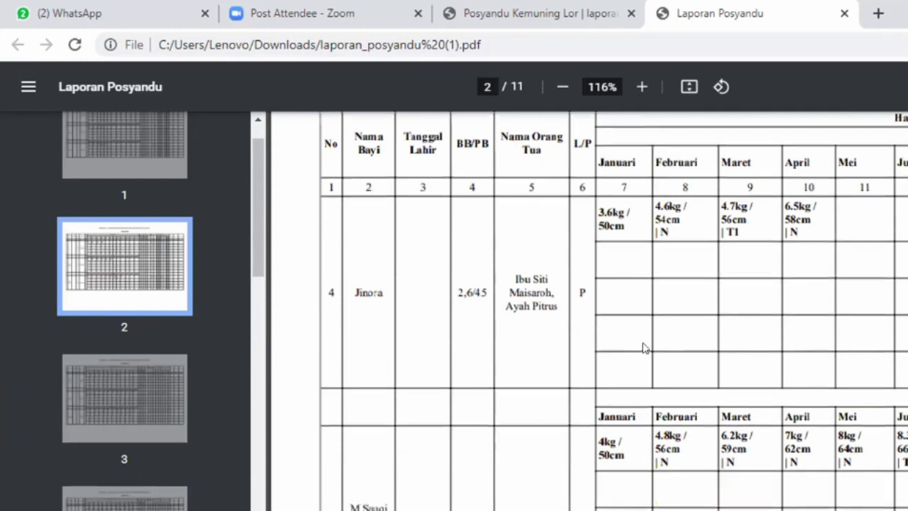
{"action": "scroll", "coordinate": [644, 347], "scroll_direction": "down", "scroll_amount": 10}
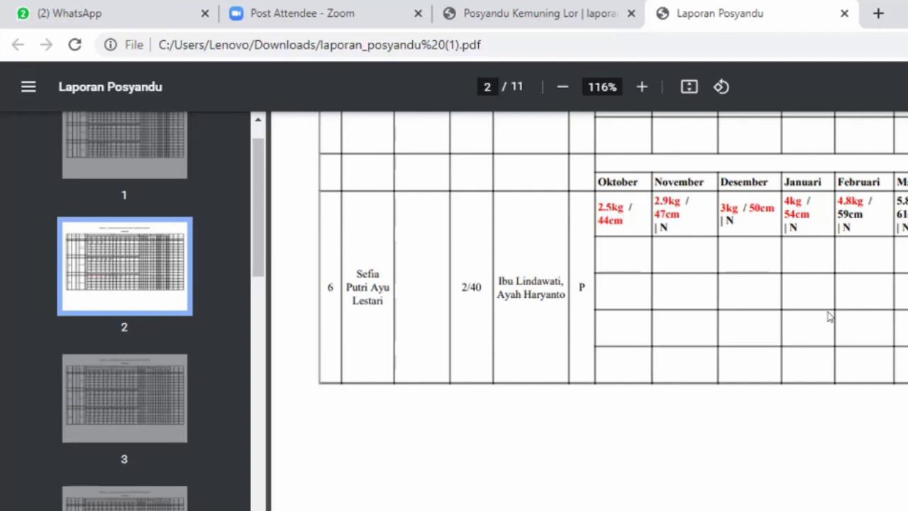
{"action": "scroll", "coordinate": [772, 319], "scroll_direction": "up", "scroll_amount": 12}
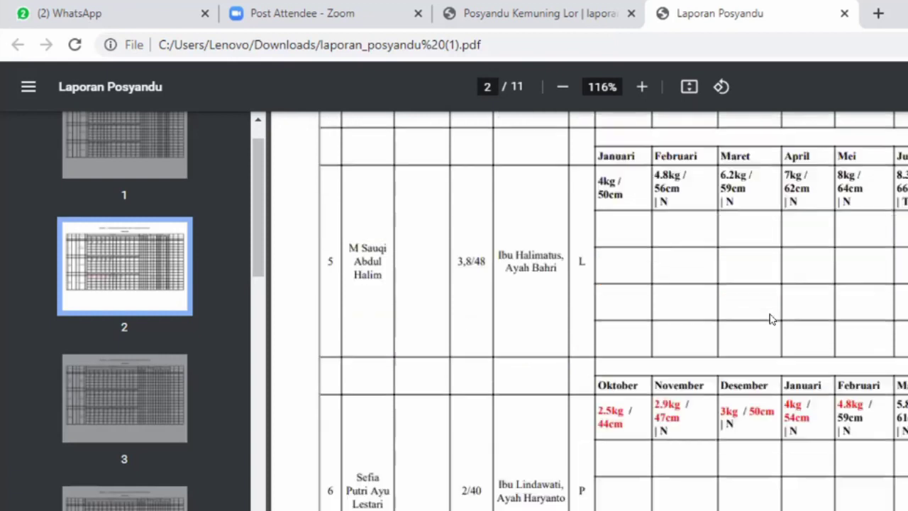
{"action": "scroll", "coordinate": [772, 319], "scroll_direction": "up", "scroll_amount": 8}
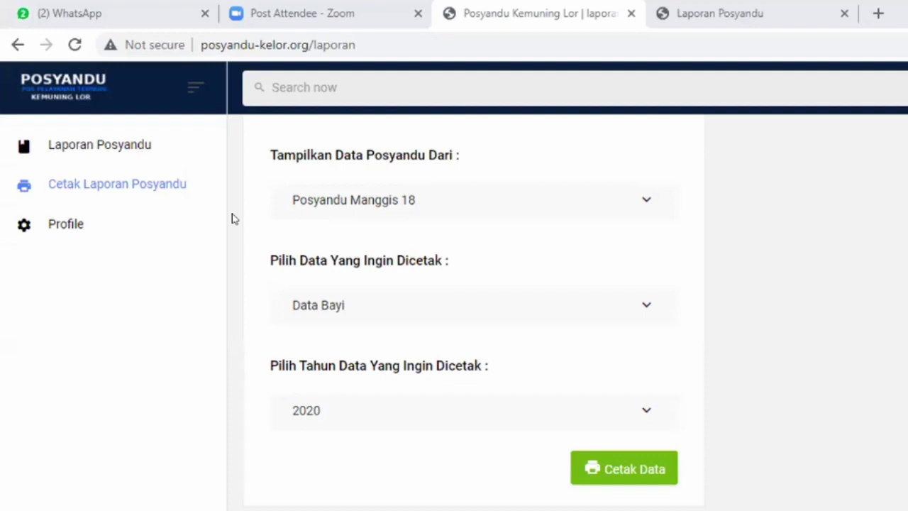
Open the Laporan Posyandu analysis page and show the data of Posyandu Manggis 18.
{"action": "left_click", "coordinate": [123, 151]}
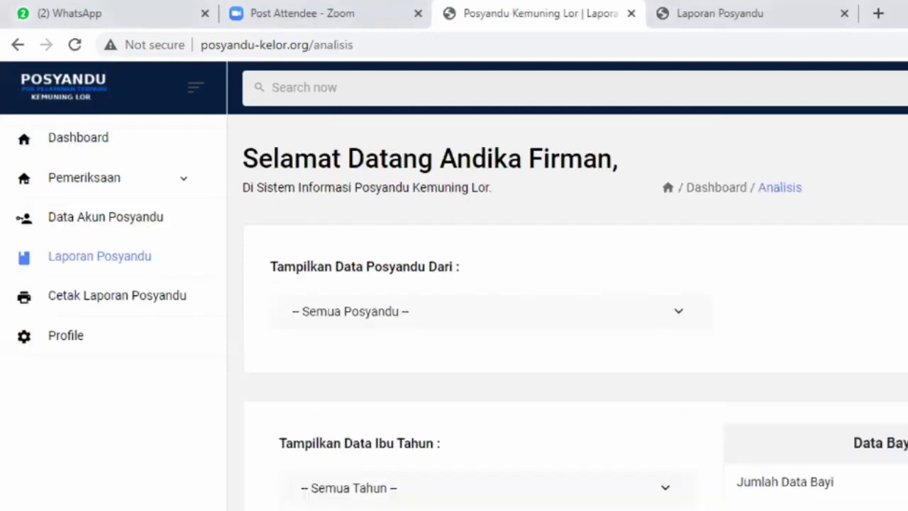
{"action": "scroll", "coordinate": [567, 312], "scroll_direction": "down", "scroll_amount": 3}
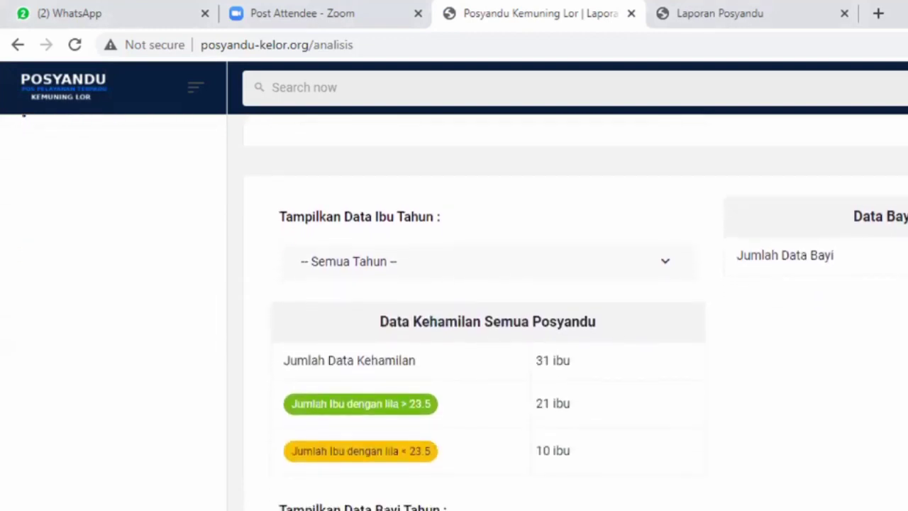
{"action": "scroll", "coordinate": [454, 312], "scroll_direction": "up", "scroll_amount": 3}
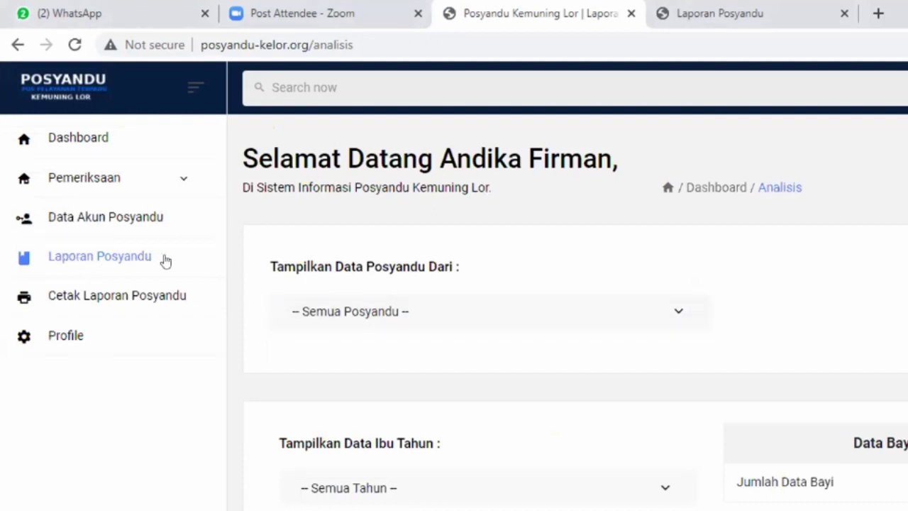
{"action": "left_click", "coordinate": [479, 319]}
{"action": "left_click", "coordinate": [390, 444]}
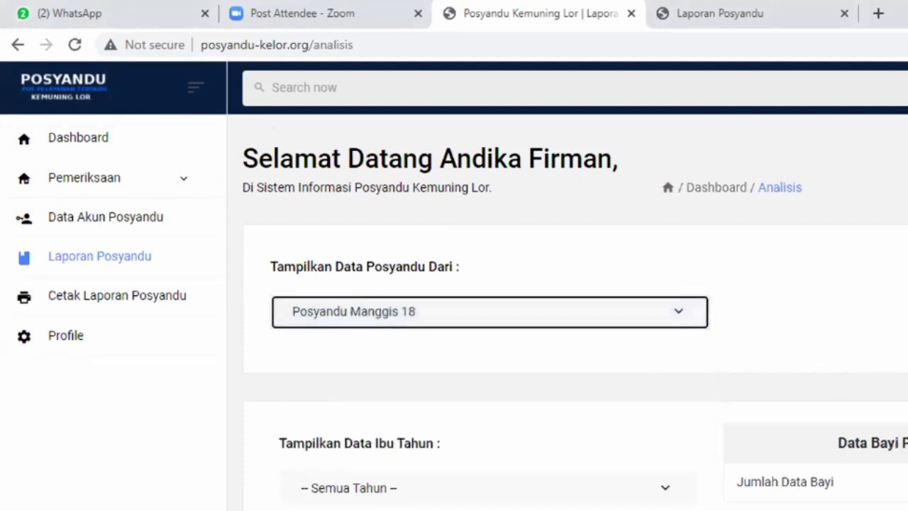
Set the year filters for both the mothers' data and the babies' data to 2020.
{"action": "scroll", "coordinate": [567, 312], "scroll_direction": "down", "scroll_amount": 3}
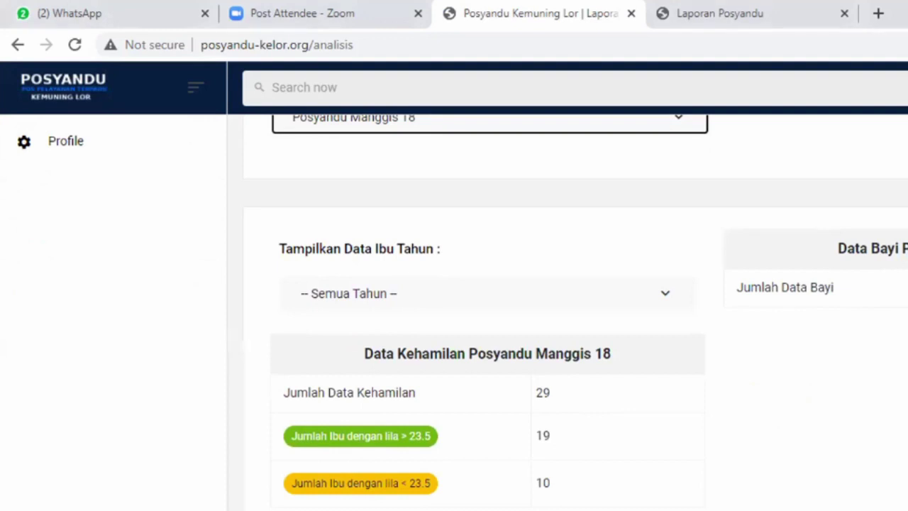
{"action": "left_click", "coordinate": [625, 308]}
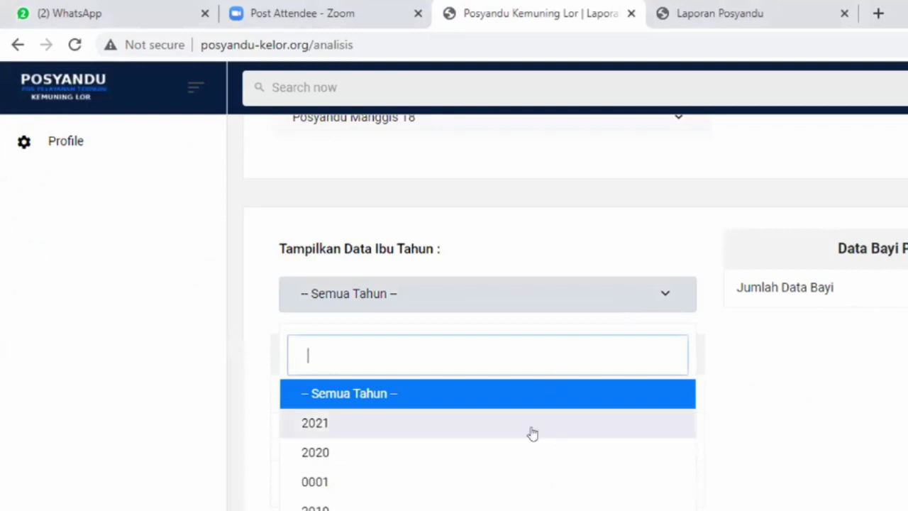
{"action": "left_click", "coordinate": [527, 449]}
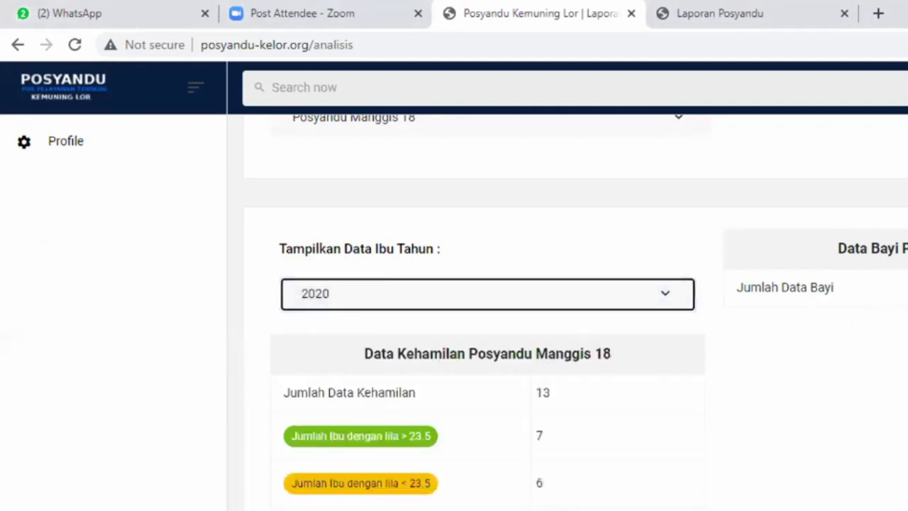
{"action": "scroll", "coordinate": [590, 279], "scroll_direction": "down", "scroll_amount": 5}
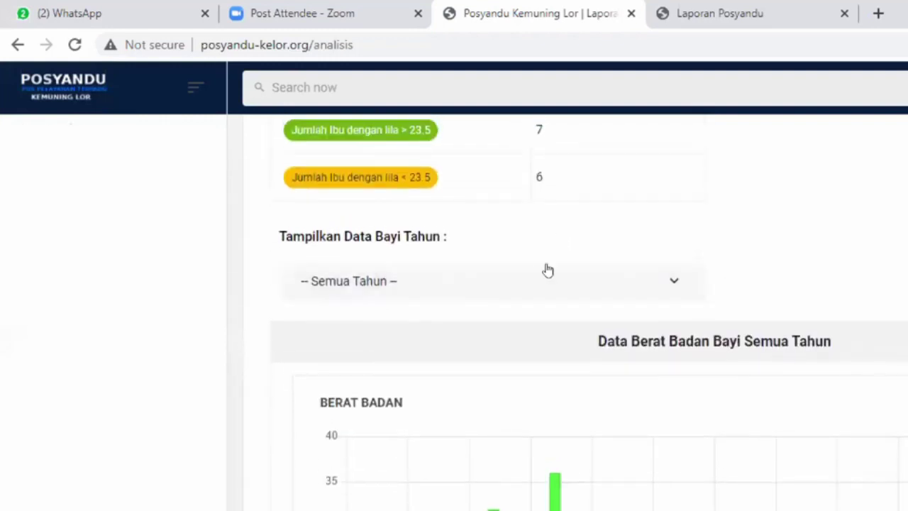
{"action": "left_click", "coordinate": [576, 293]}
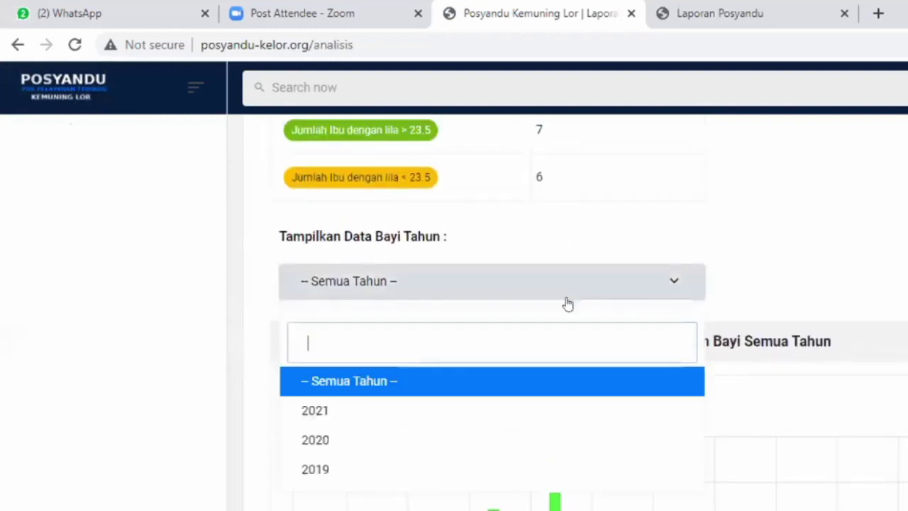
{"action": "left_click", "coordinate": [410, 443]}
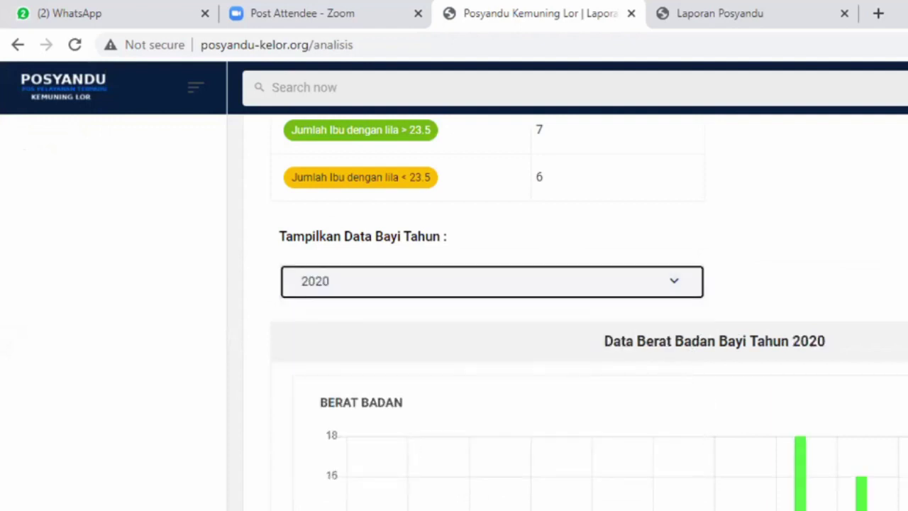
Examine the 2020 baby weight chart, the pregnancy data table and the Panjang/Tinggi Badan chart.
{"action": "scroll", "coordinate": [589, 312], "scroll_direction": "down", "scroll_amount": 6}
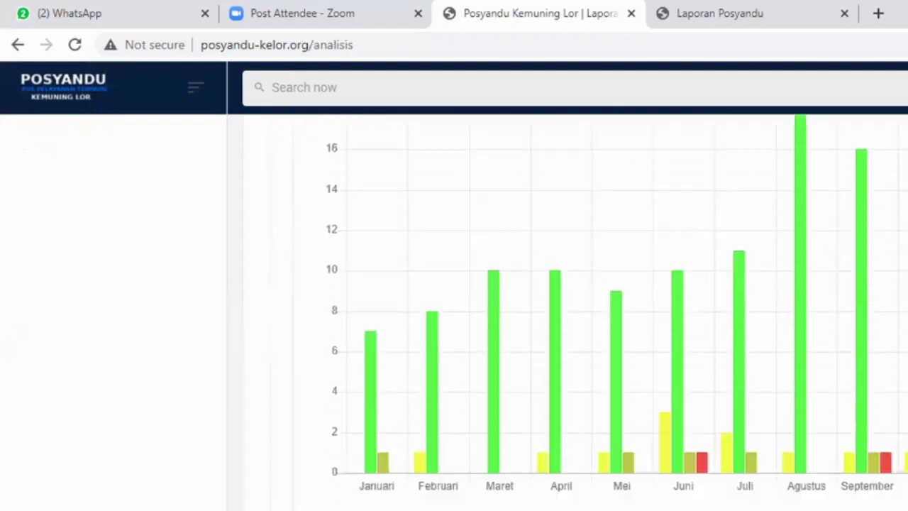
{"action": "scroll", "coordinate": [589, 312], "scroll_direction": "down", "scroll_amount": 2}
{"action": "scroll", "coordinate": [589, 312], "scroll_direction": "up", "scroll_amount": 9}
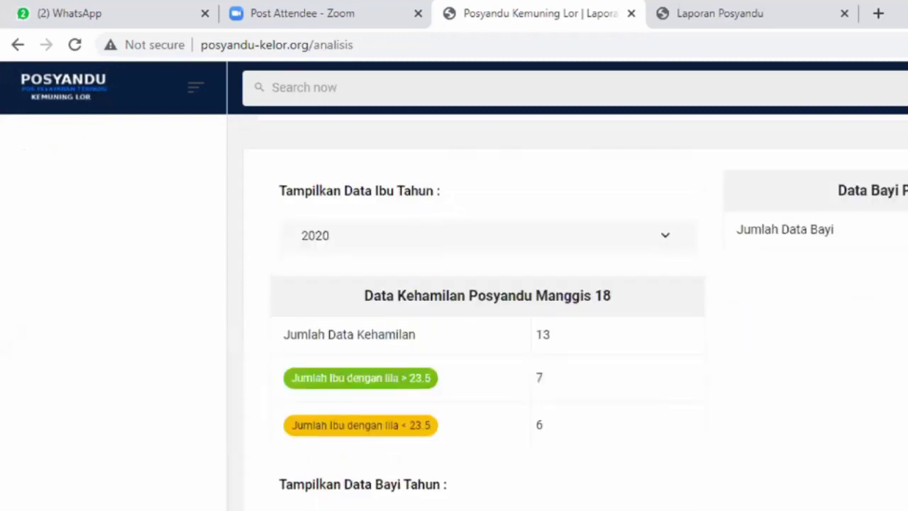
{"action": "scroll", "coordinate": [589, 312], "scroll_direction": "down", "scroll_amount": 1}
{"action": "scroll", "coordinate": [589, 312], "scroll_direction": "down", "scroll_amount": 10}
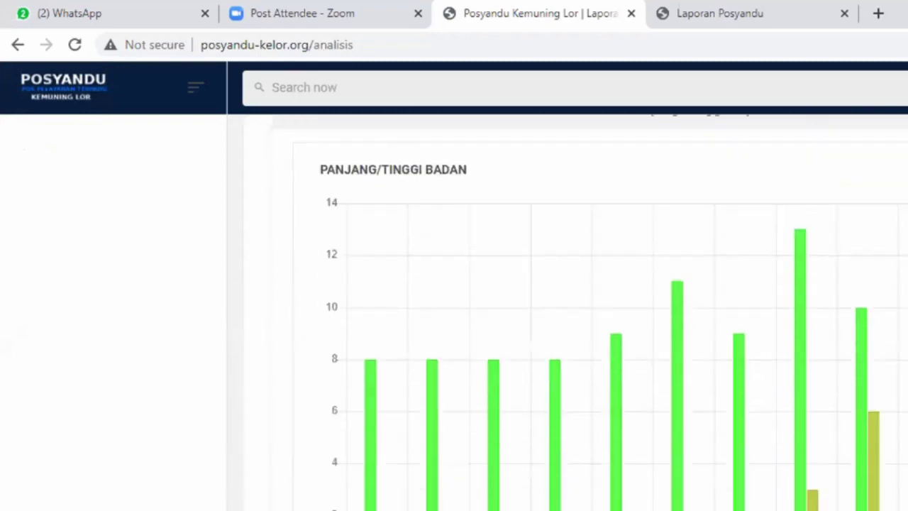
{"action": "scroll", "coordinate": [588, 312], "scroll_direction": "down", "scroll_amount": 1}
{"action": "scroll", "coordinate": [588, 312], "scroll_direction": "up", "scroll_amount": 4}
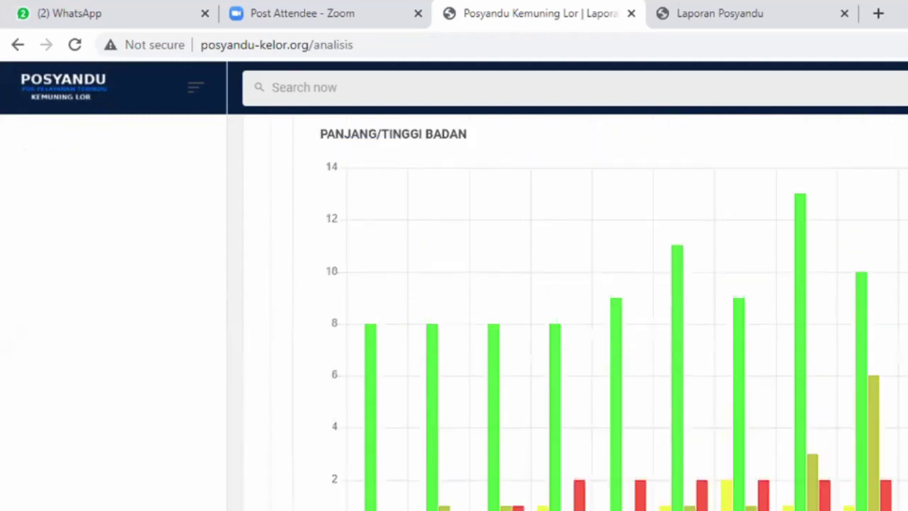
Return to the Berat Badan chart and inspect the normal-weight value for Agustus.
{"action": "scroll", "coordinate": [589, 312], "scroll_direction": "up", "scroll_amount": 7}
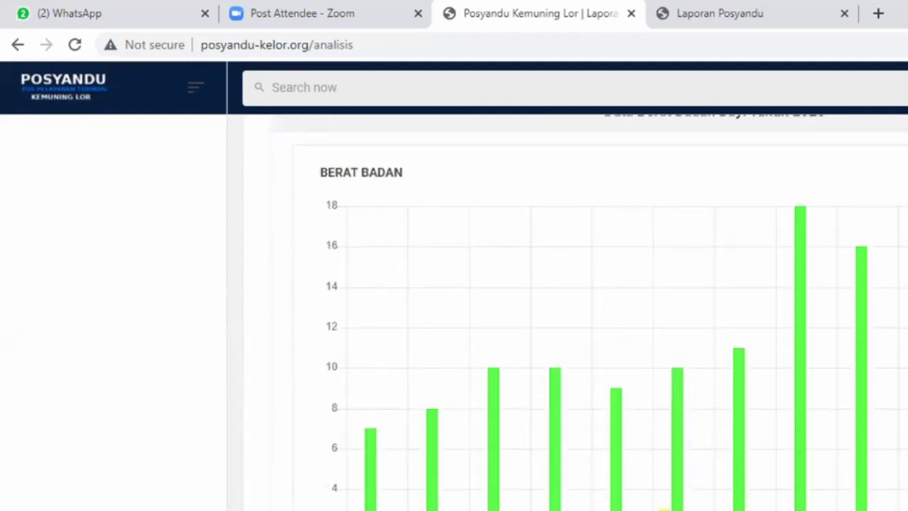
{"action": "scroll", "coordinate": [589, 312], "scroll_direction": "up", "scroll_amount": 1}
{"action": "scroll", "coordinate": [589, 312], "scroll_direction": "down", "scroll_amount": 2}
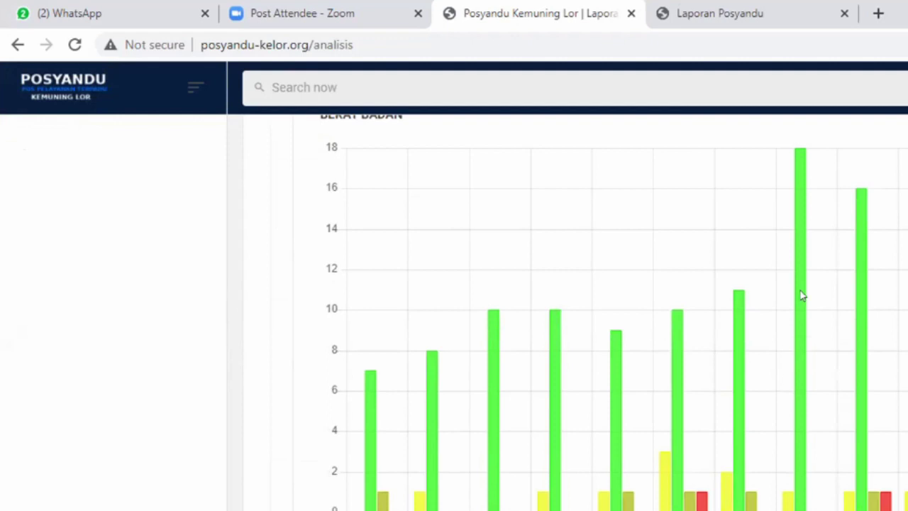
{"action": "mouse_move", "coordinate": [793, 231]}
{"action": "mouse_move", "coordinate": [789, 495]}
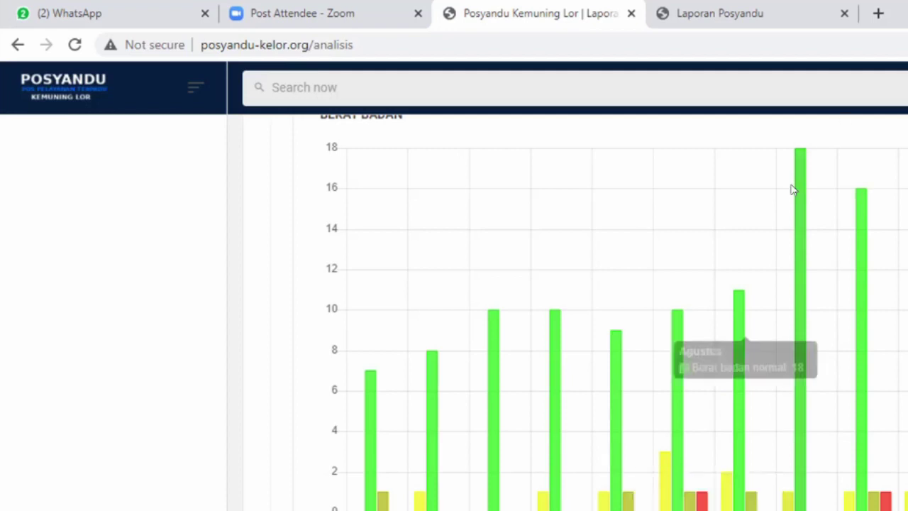
{"action": "mouse_move", "coordinate": [800, 183]}
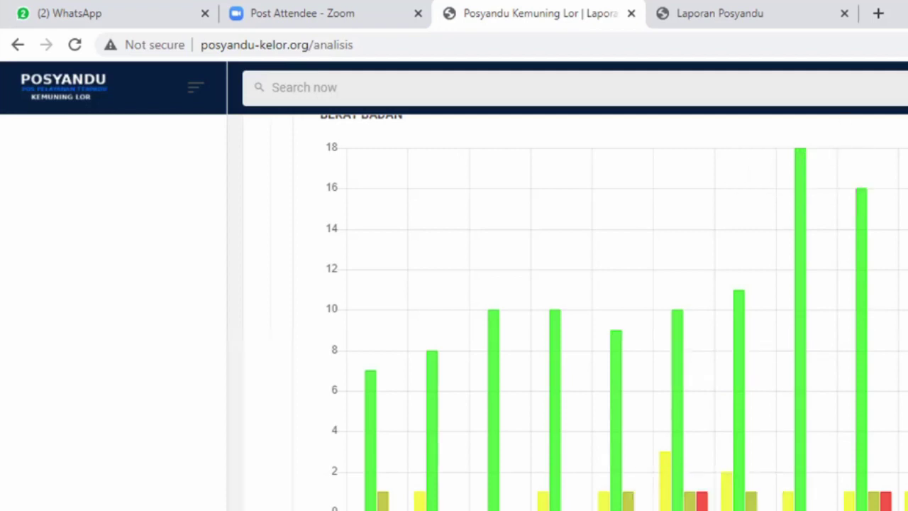